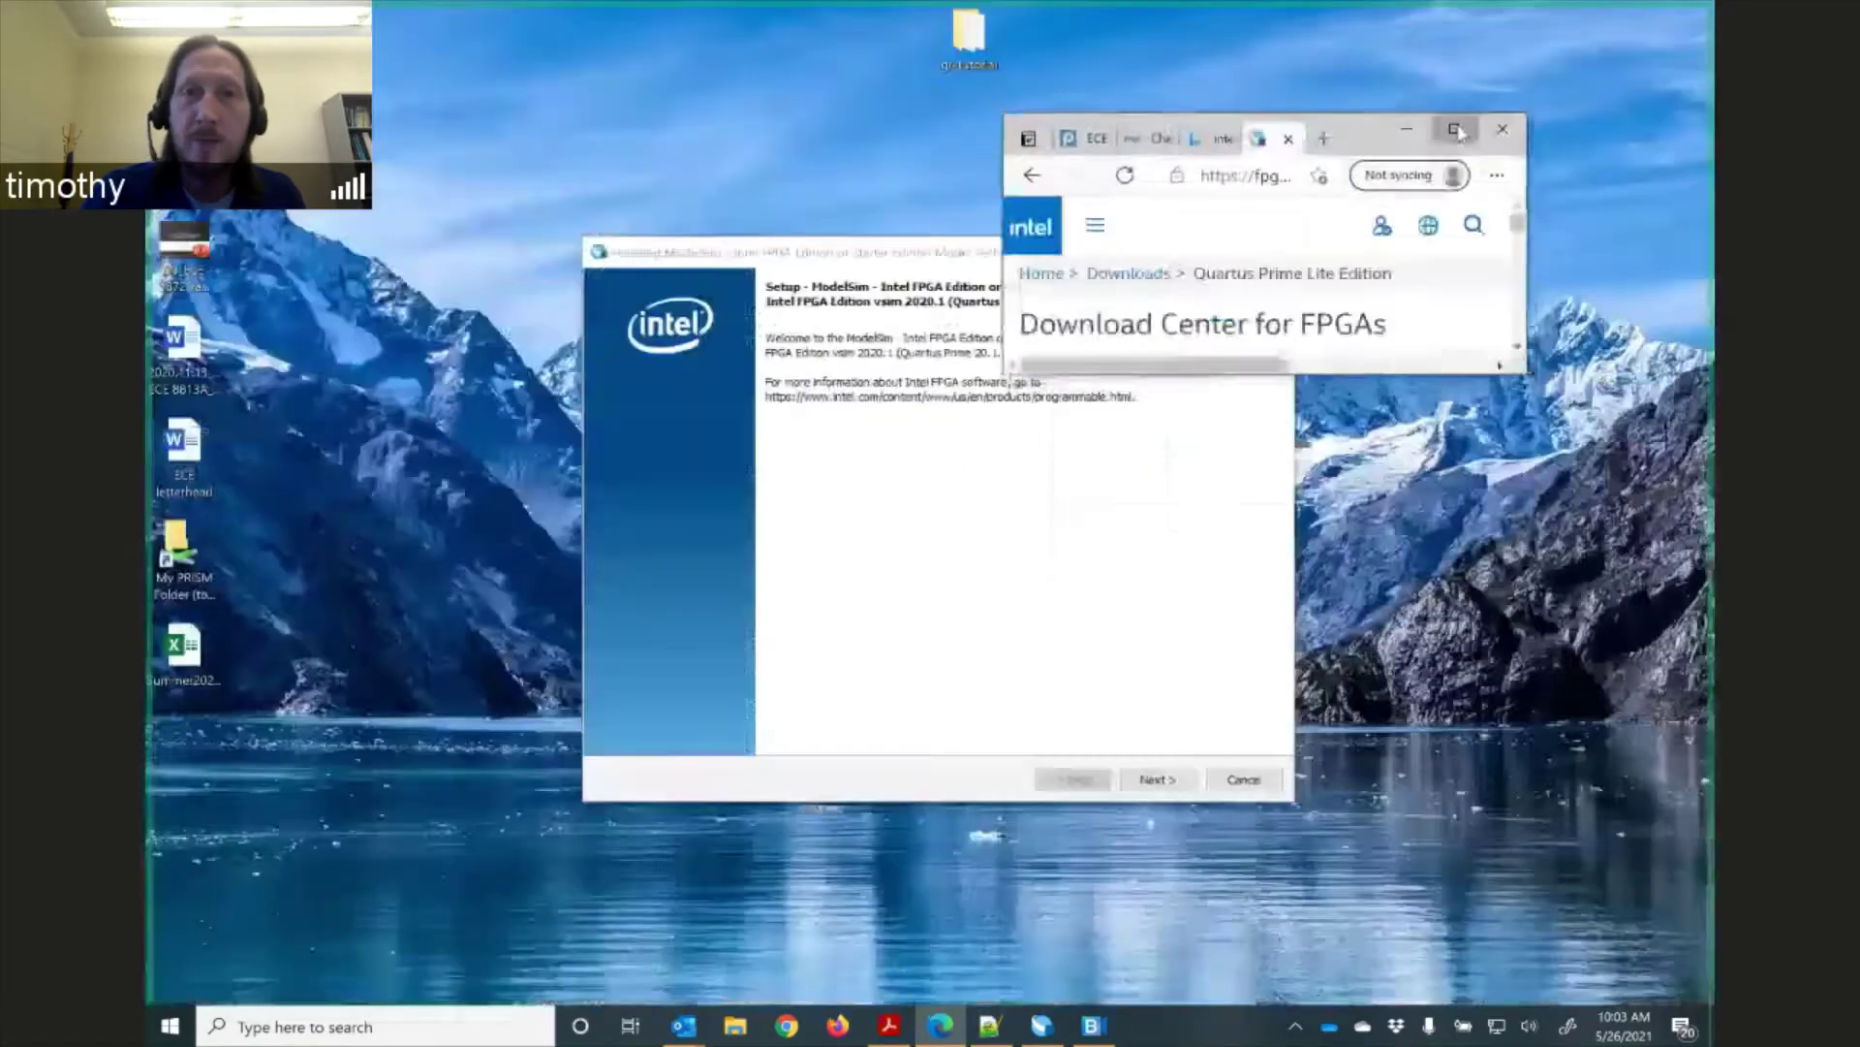
# Maximize the Edge window showing Intel's Download Center for FPGAs page.
pyautogui.click(1061, 16)
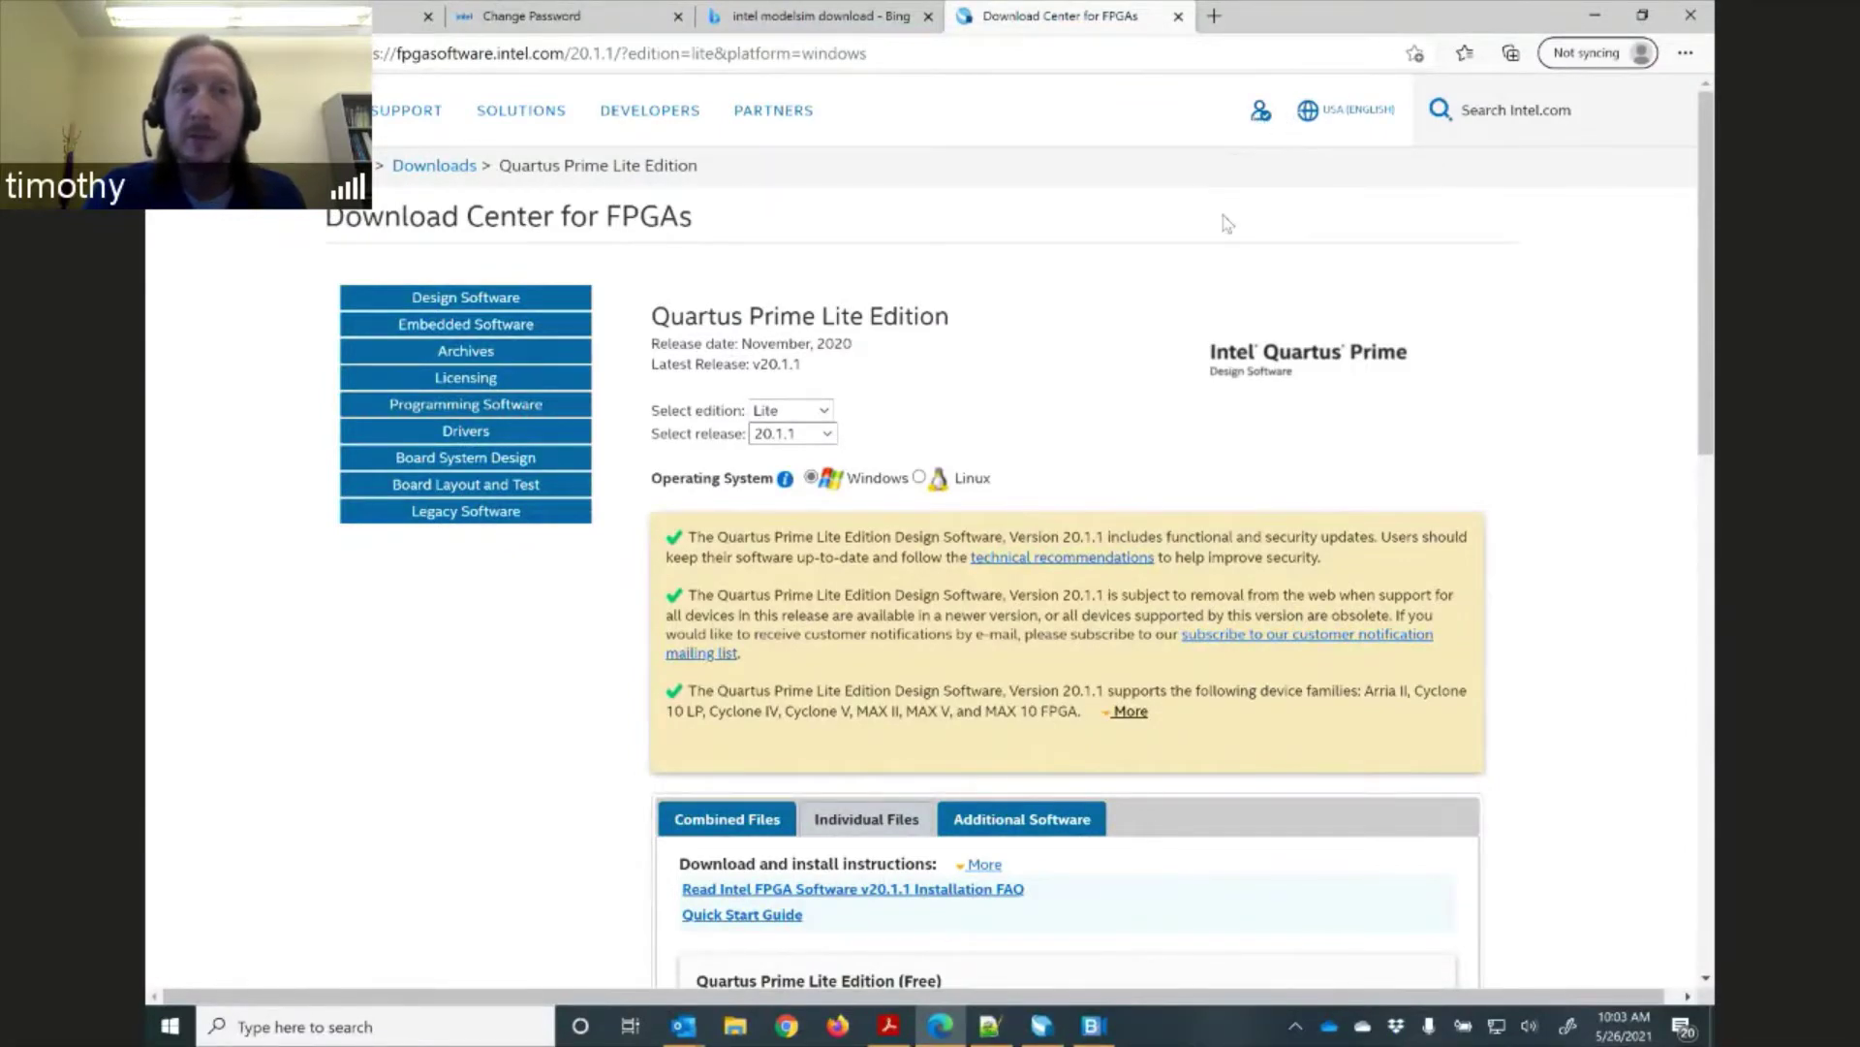
# Choose the Lite edition for Quartus Prime Lite Edition release 20.1.1.
pyautogui.click(812, 412)
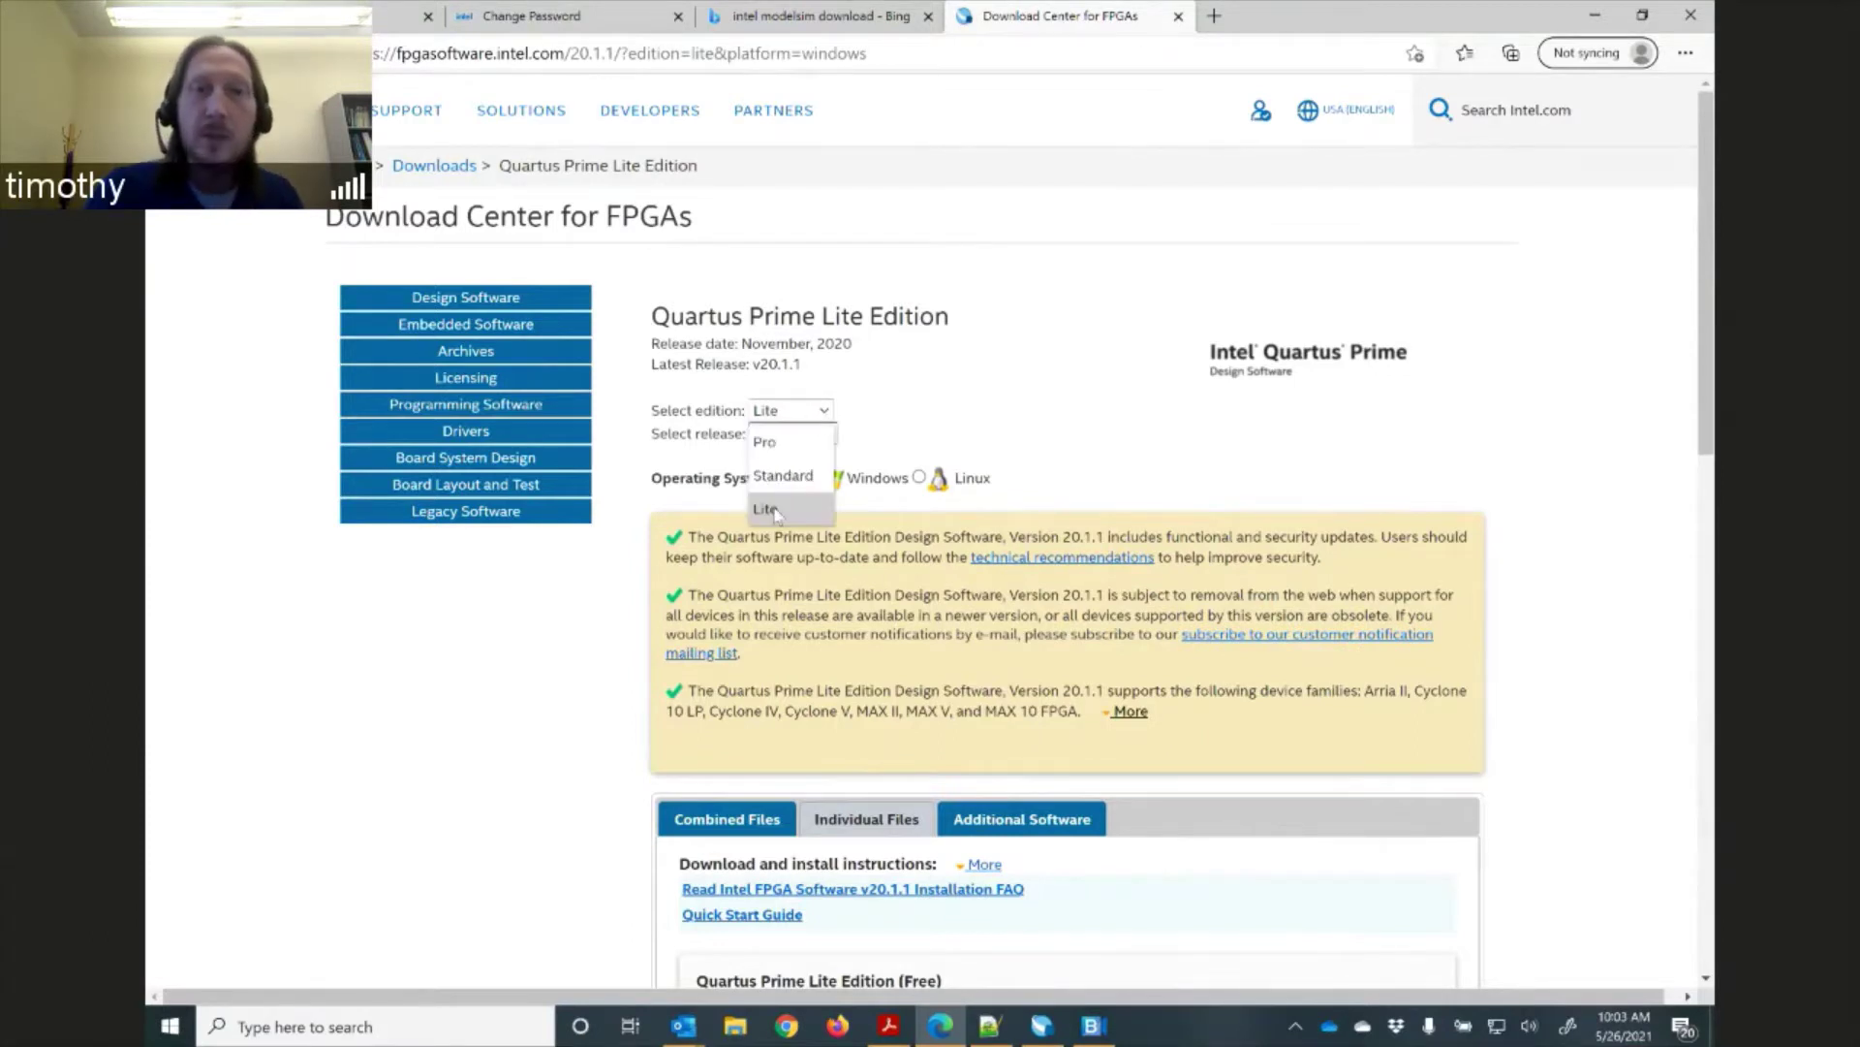
pyautogui.click(775, 511)
pyautogui.moveTo(653, 314); pyautogui.dragTo(933, 303)
pyautogui.click(1048, 370)
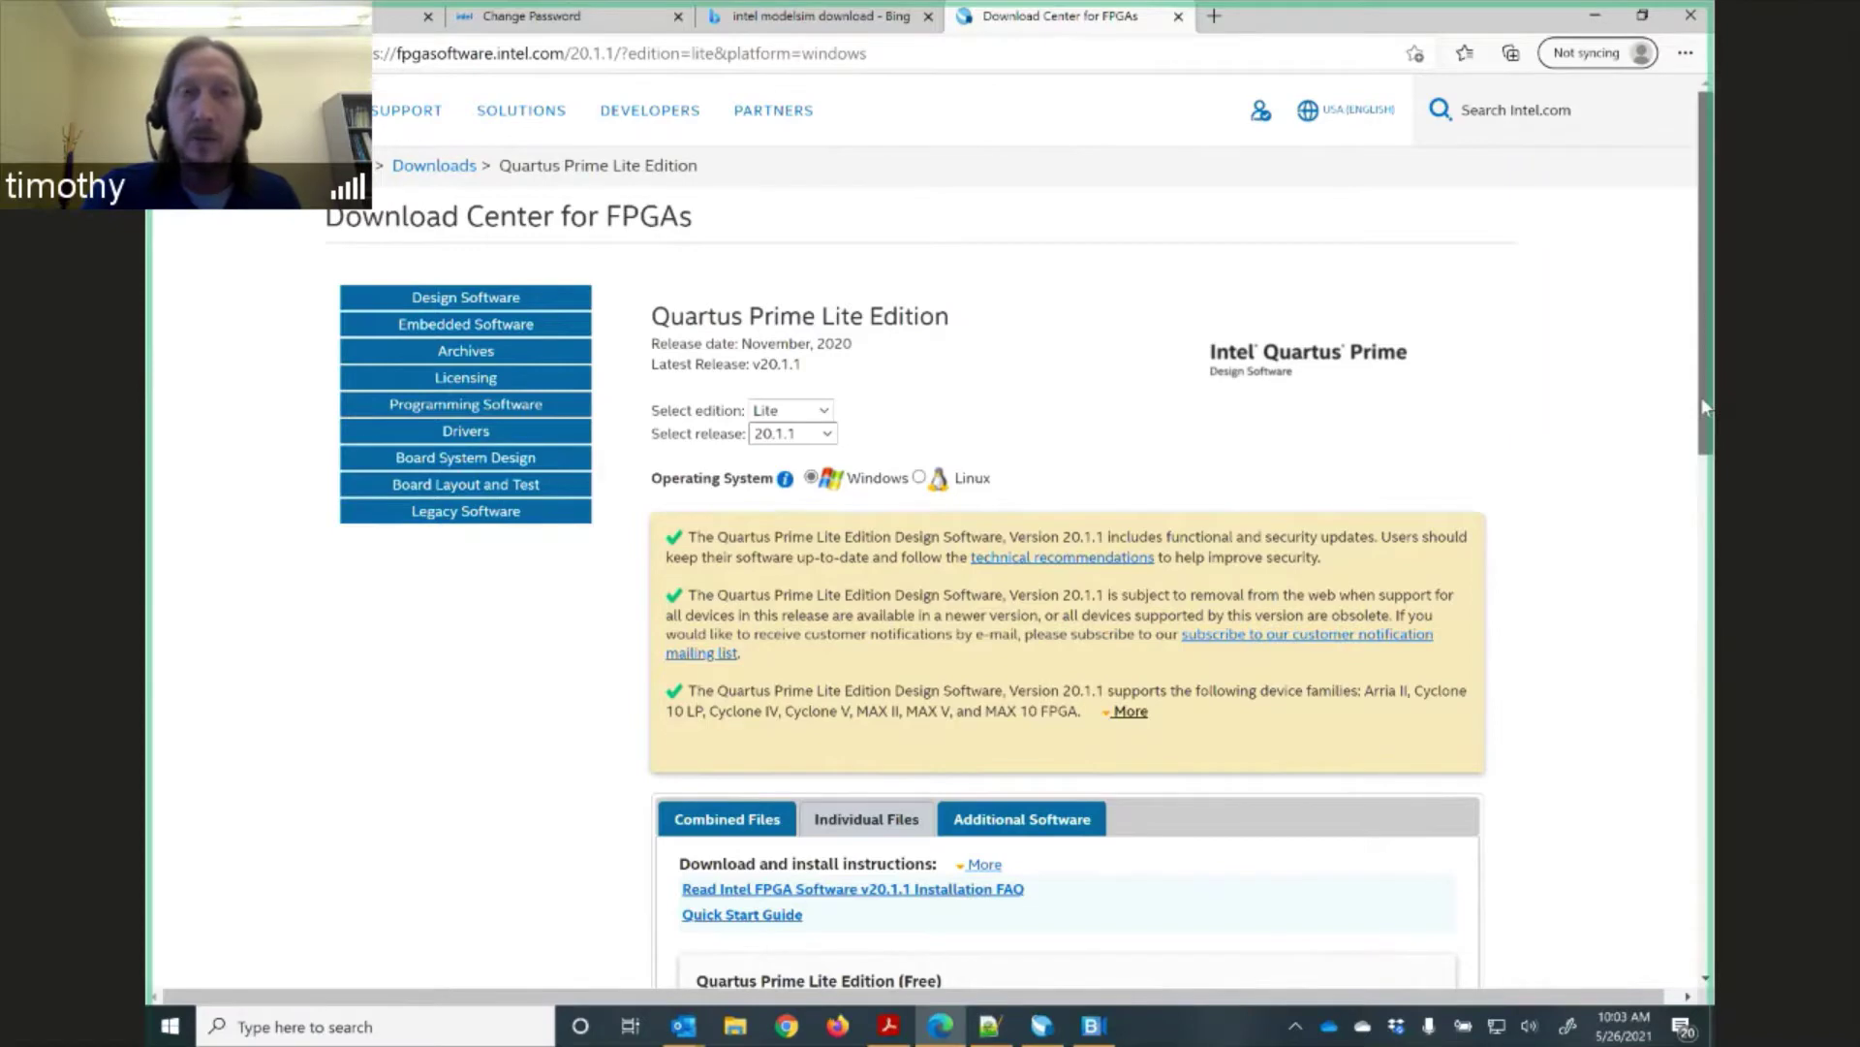
# Scroll to the individual files list and locate the 1.2 GB ModelSim-Intel FPGA Edition download.
pyautogui.moveTo(1705, 407); pyautogui.dragTo(1706, 467)
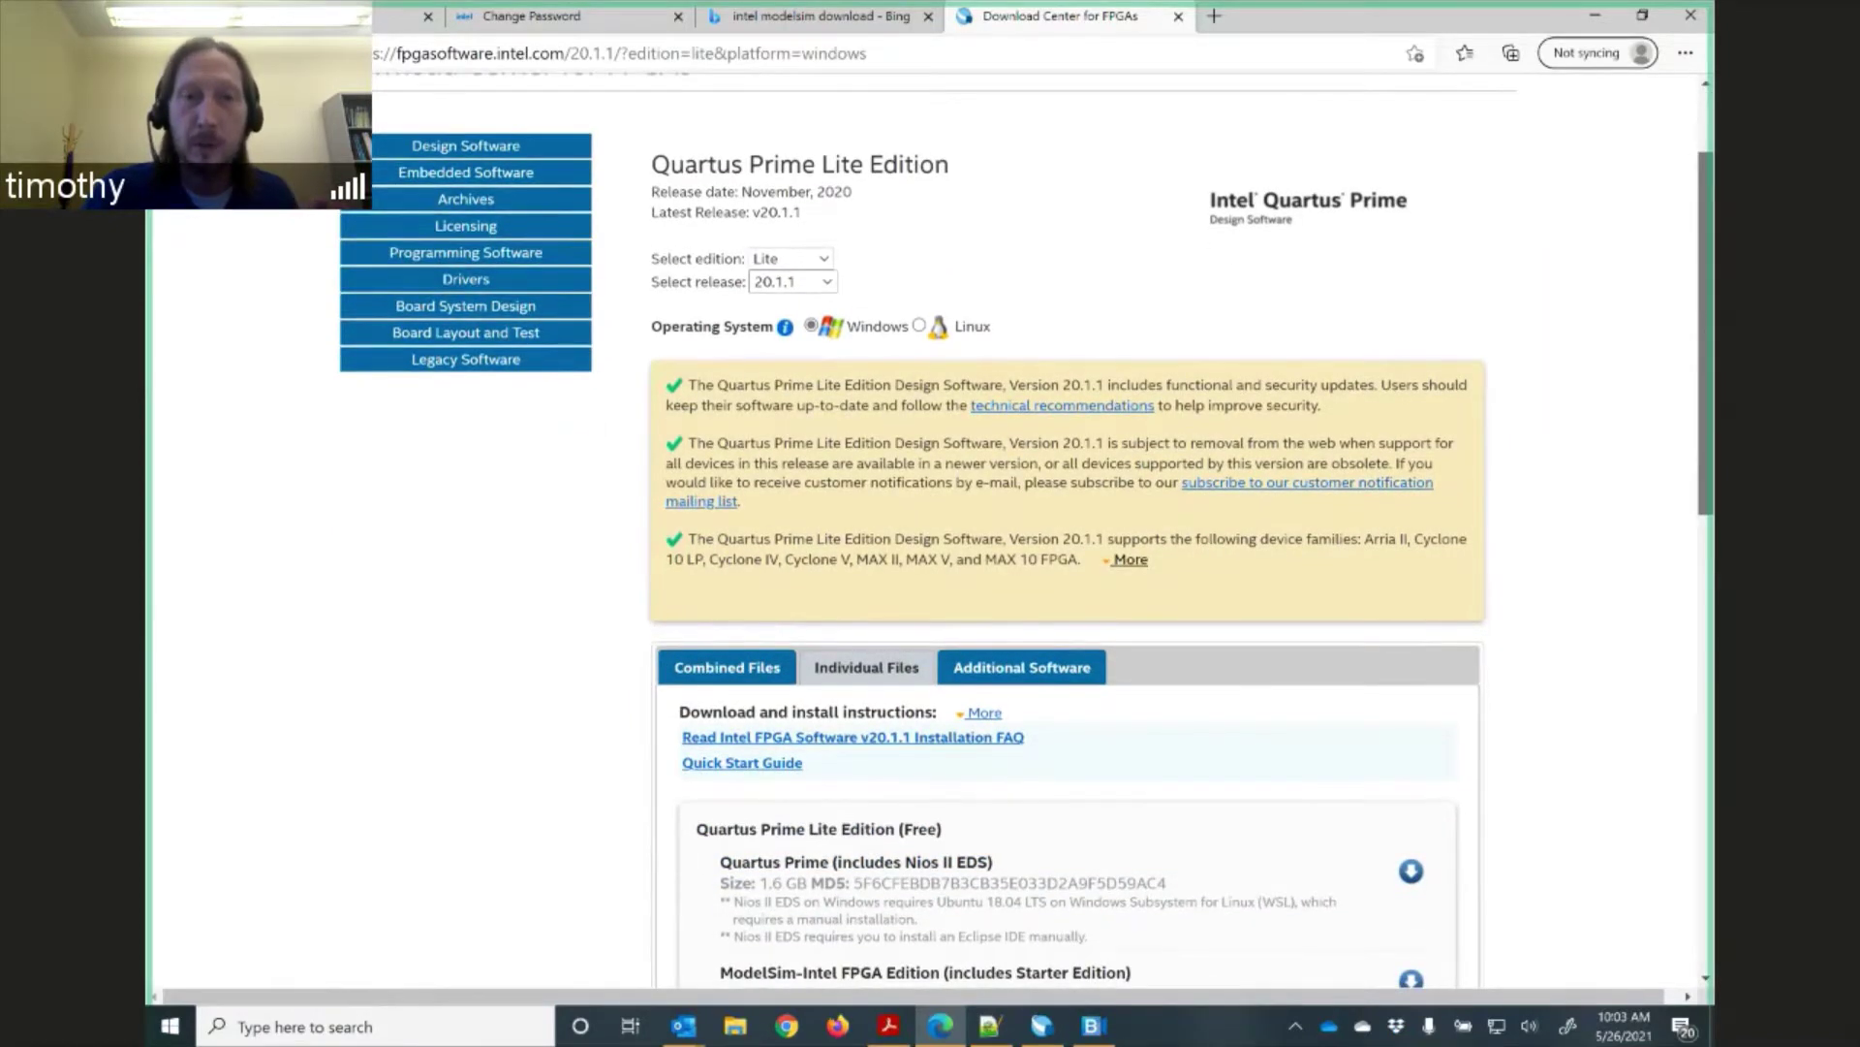
pyautogui.scroll(-4, 1066, 533)
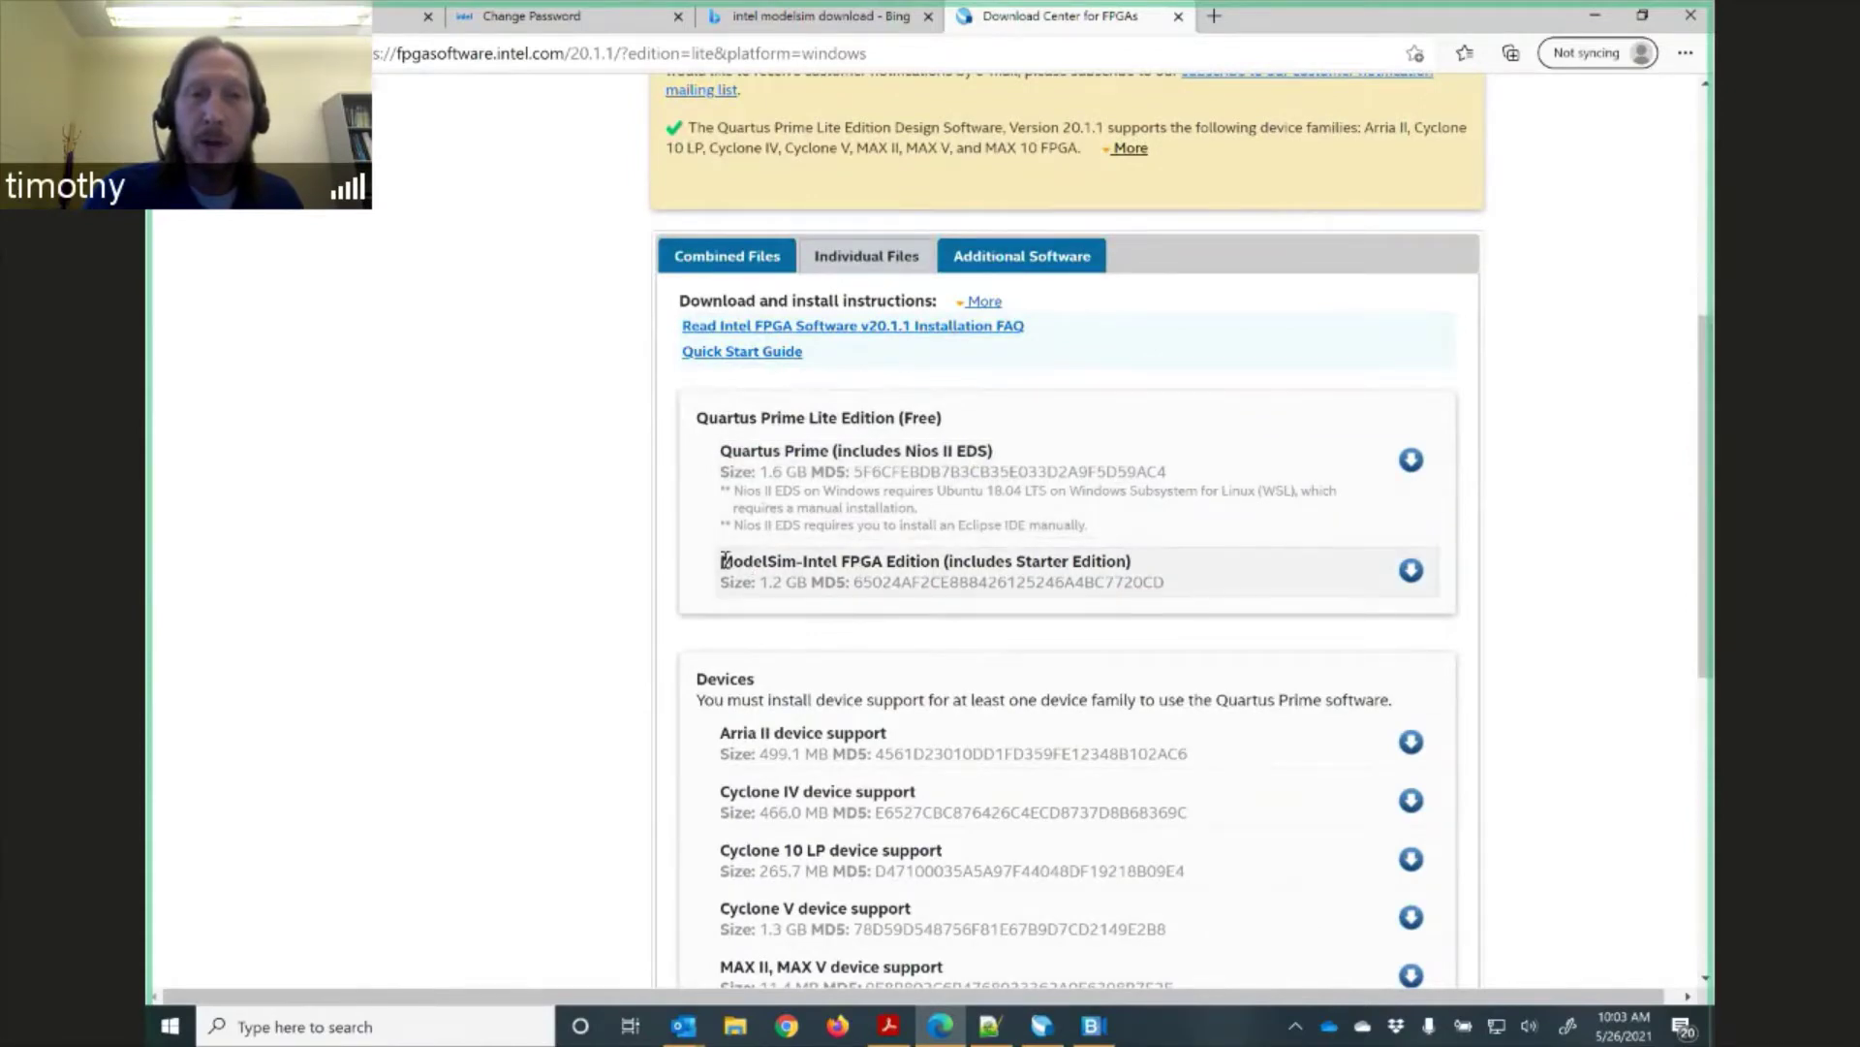
pyautogui.moveTo(722, 561); pyautogui.dragTo(1173, 581)
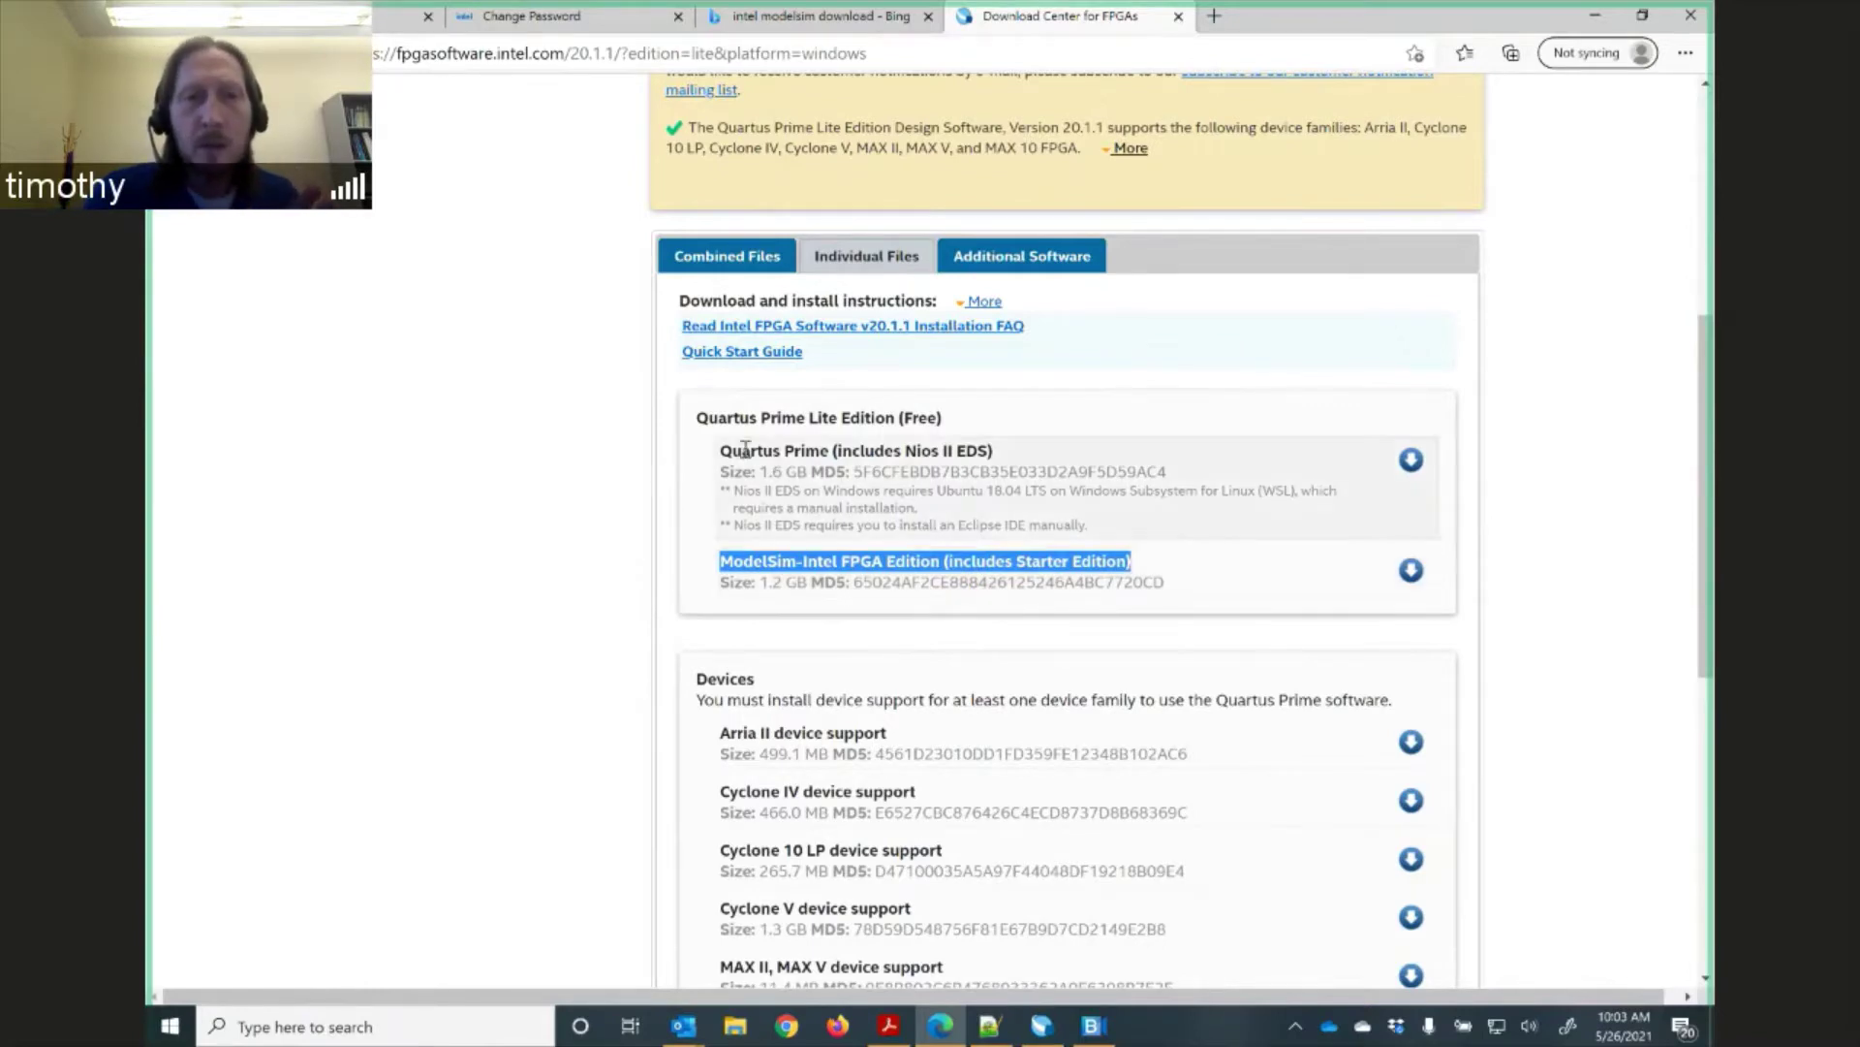
pyautogui.moveTo(729, 451); pyautogui.dragTo(1111, 455)
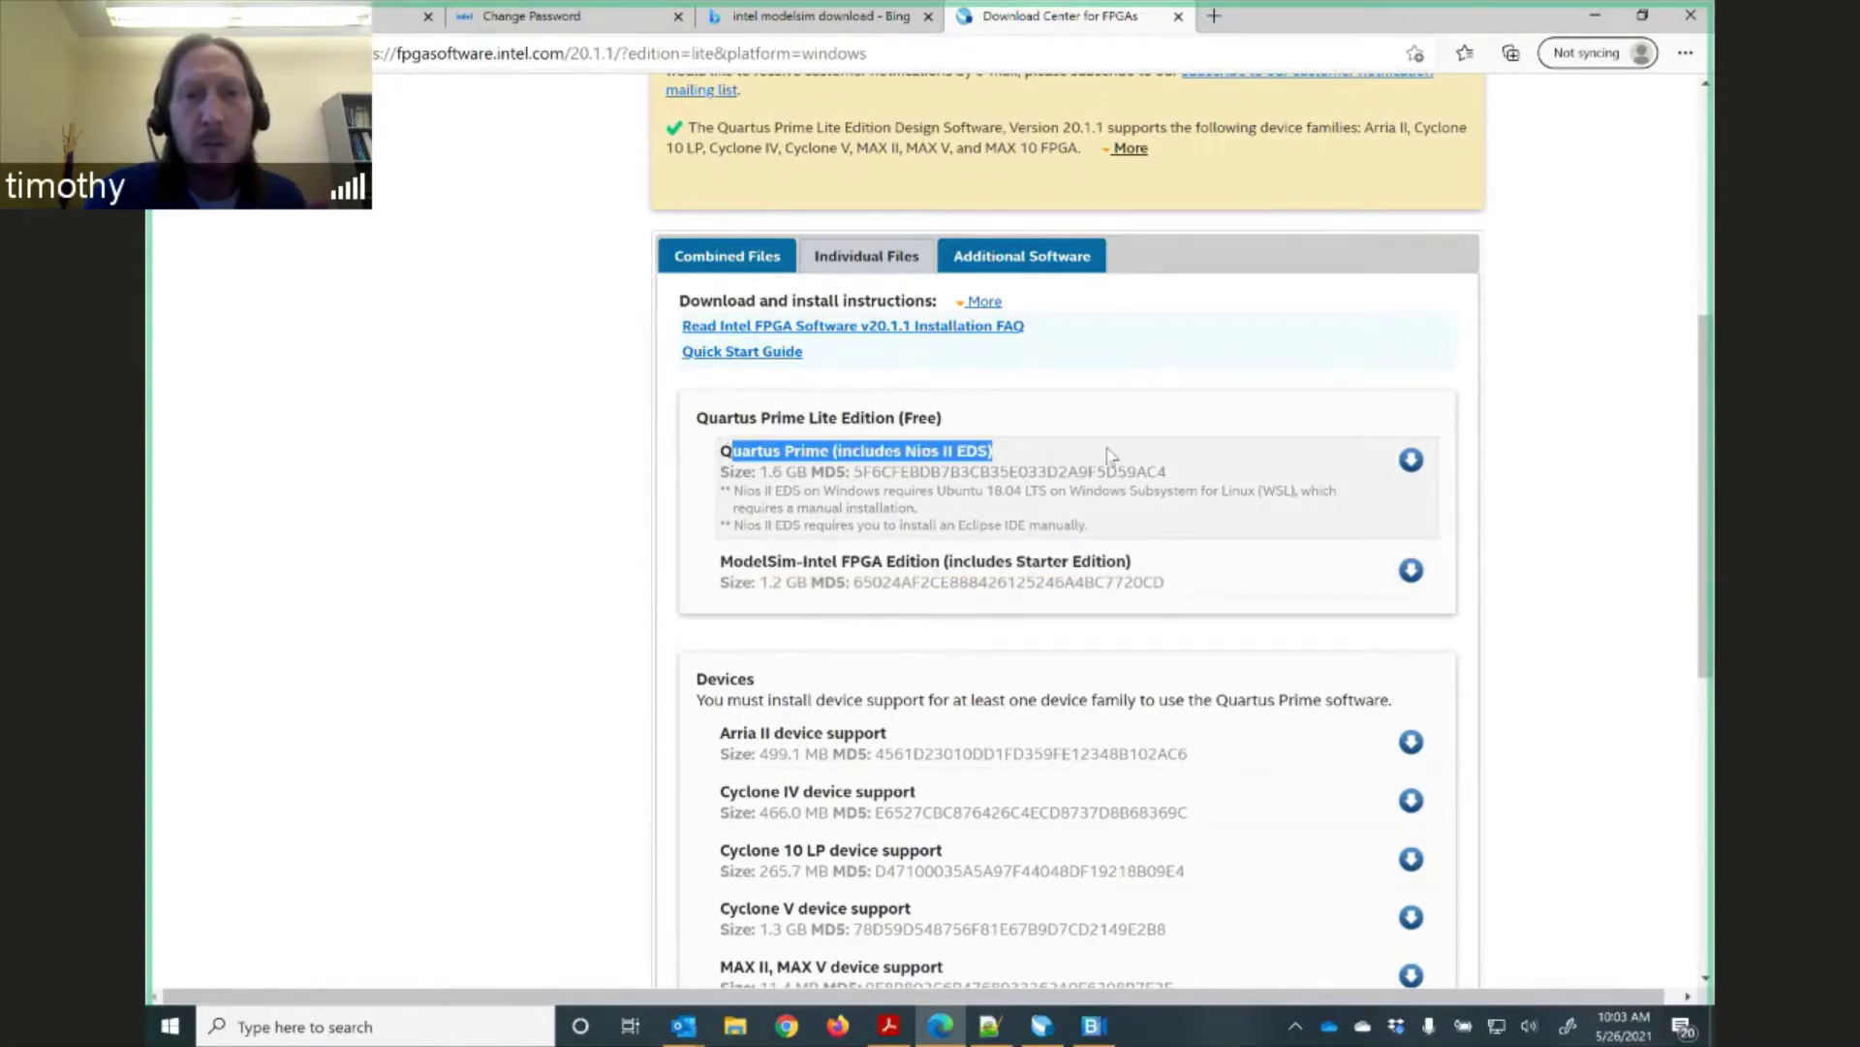
pyautogui.click(1052, 458)
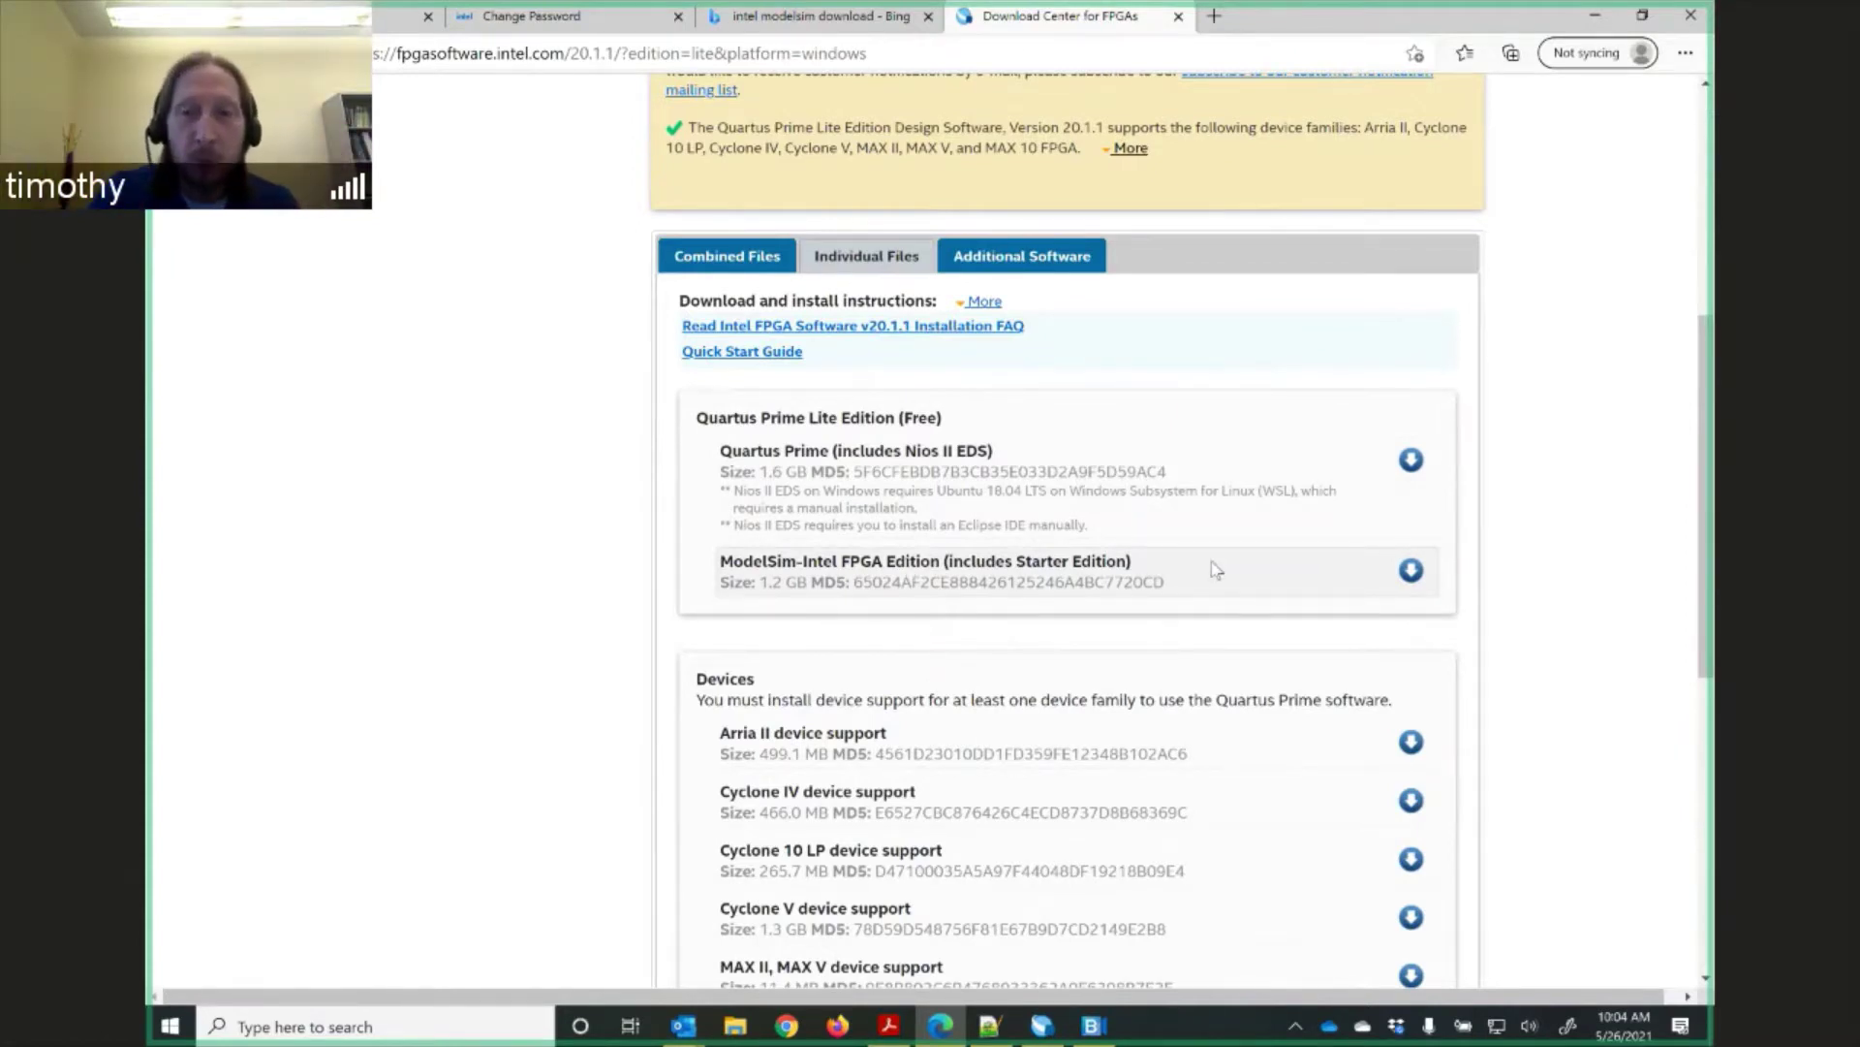
# Install ModelSim Starter Edition into the default C:\intelFPGA\20.1 folder, accepting the license agreement.
pyautogui.click(1039, 1025)
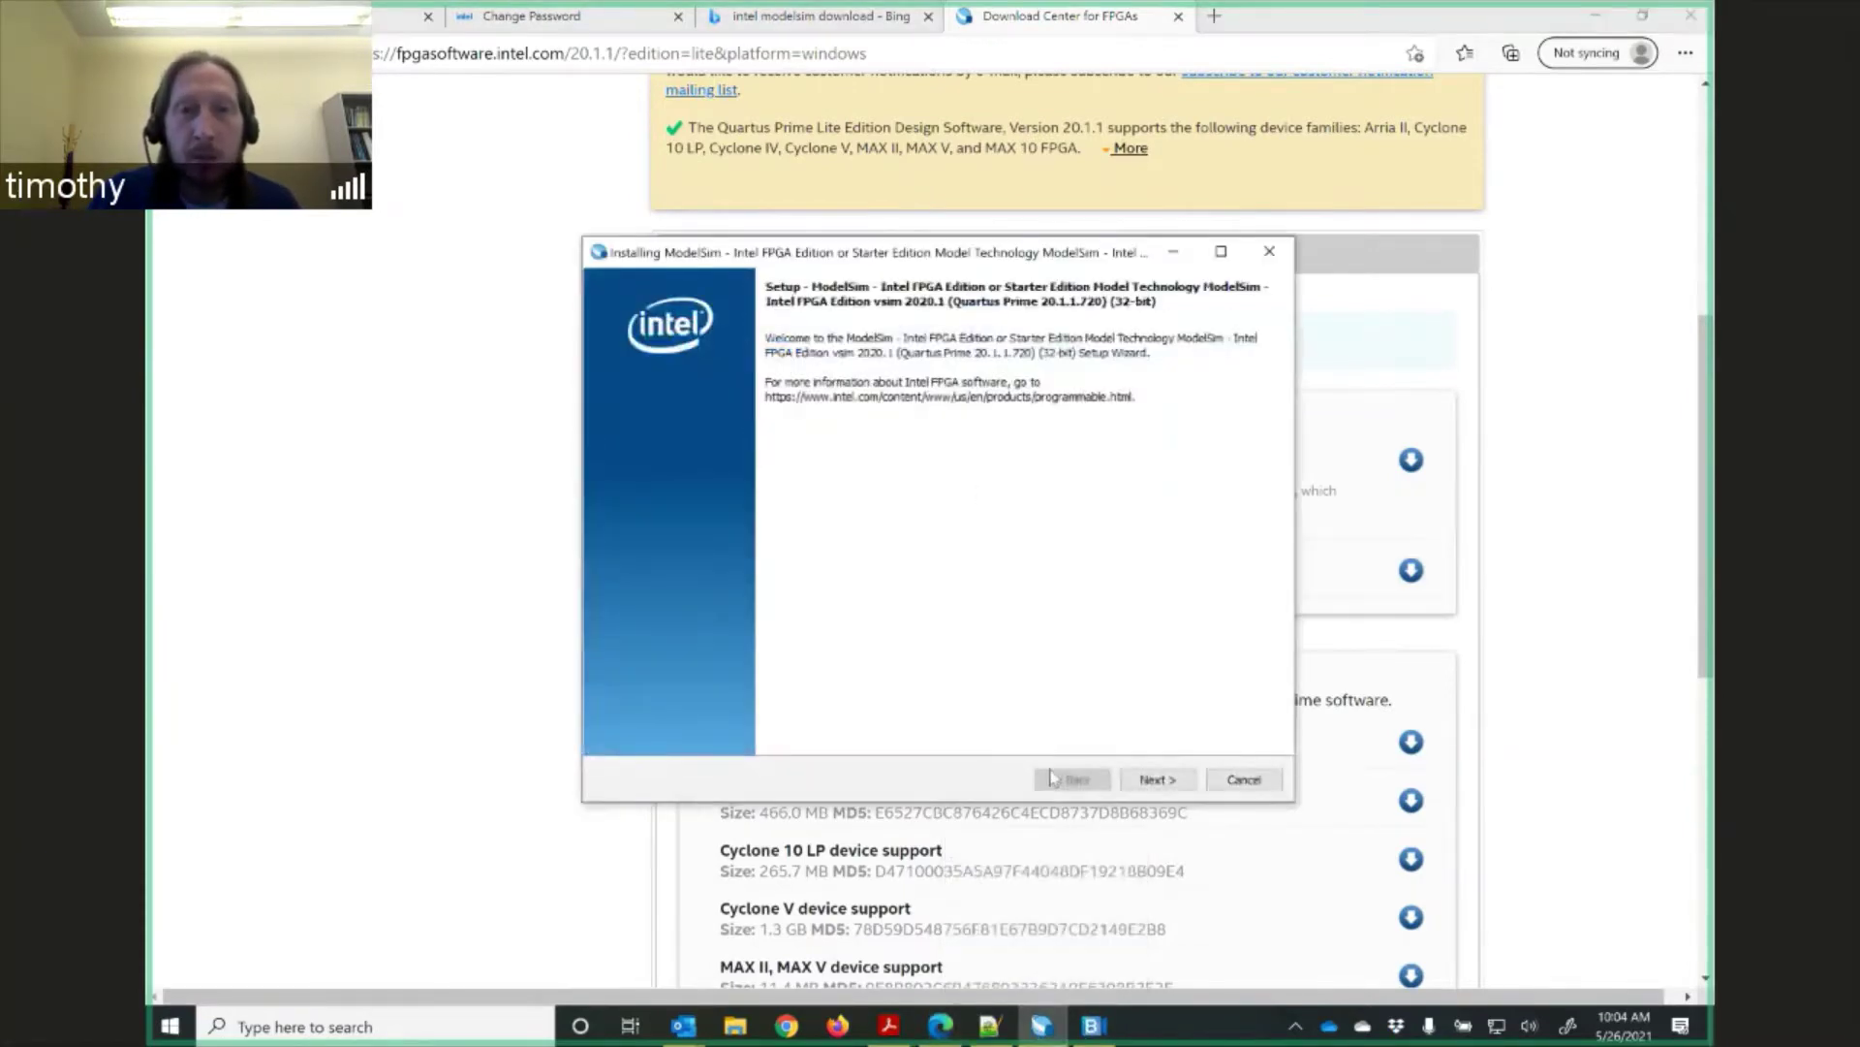
pyautogui.click(1162, 781)
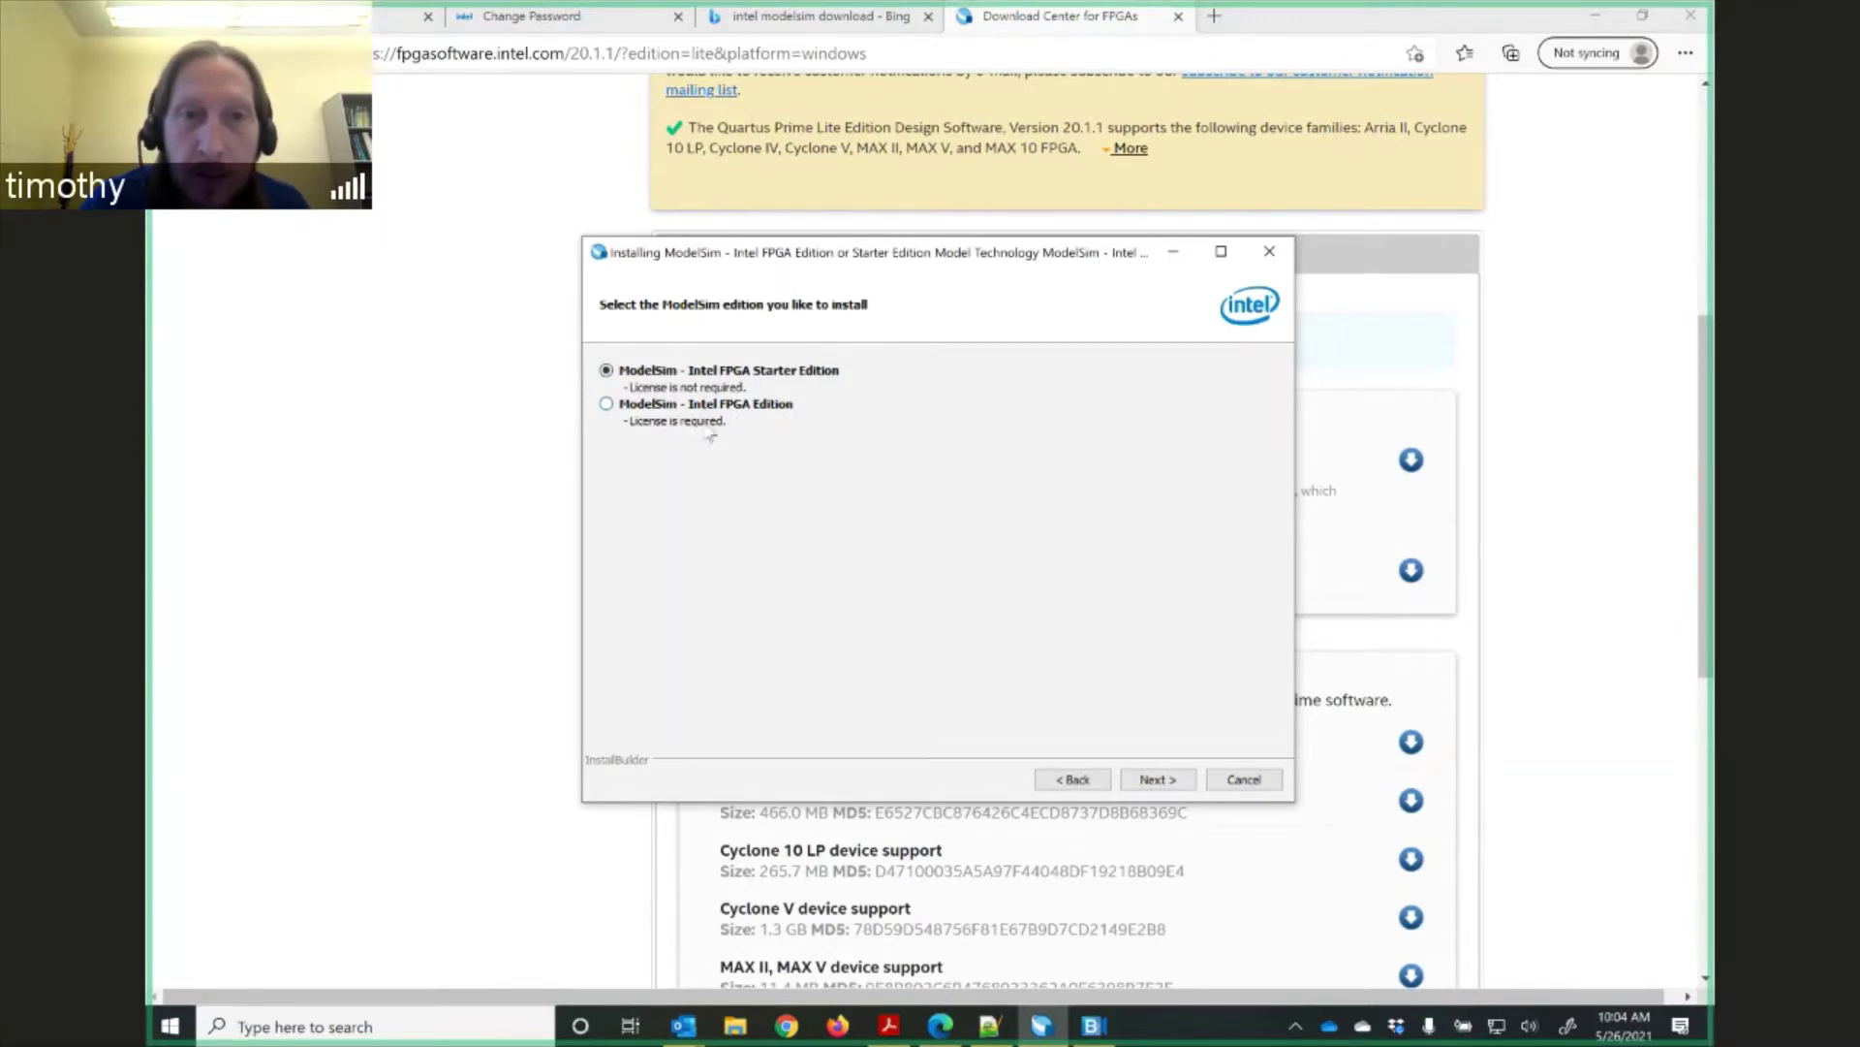
pyautogui.click(1156, 781)
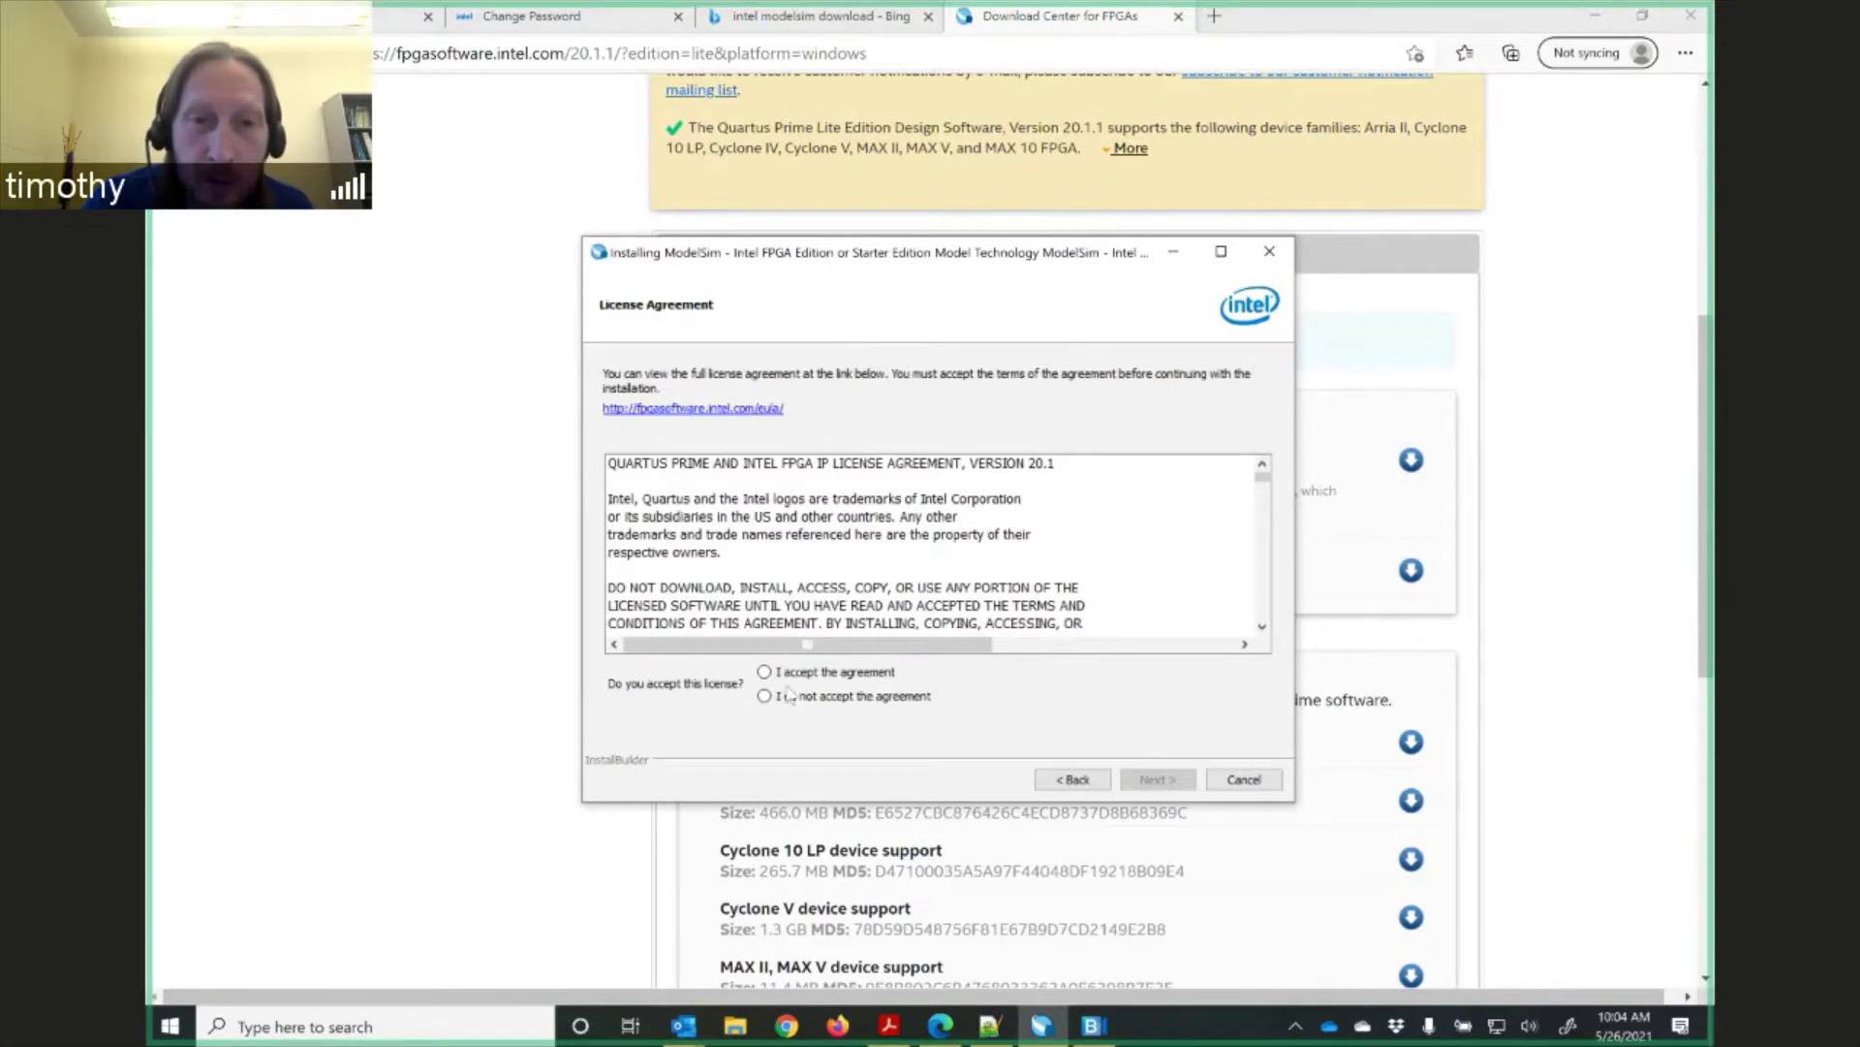
pyautogui.click(765, 671)
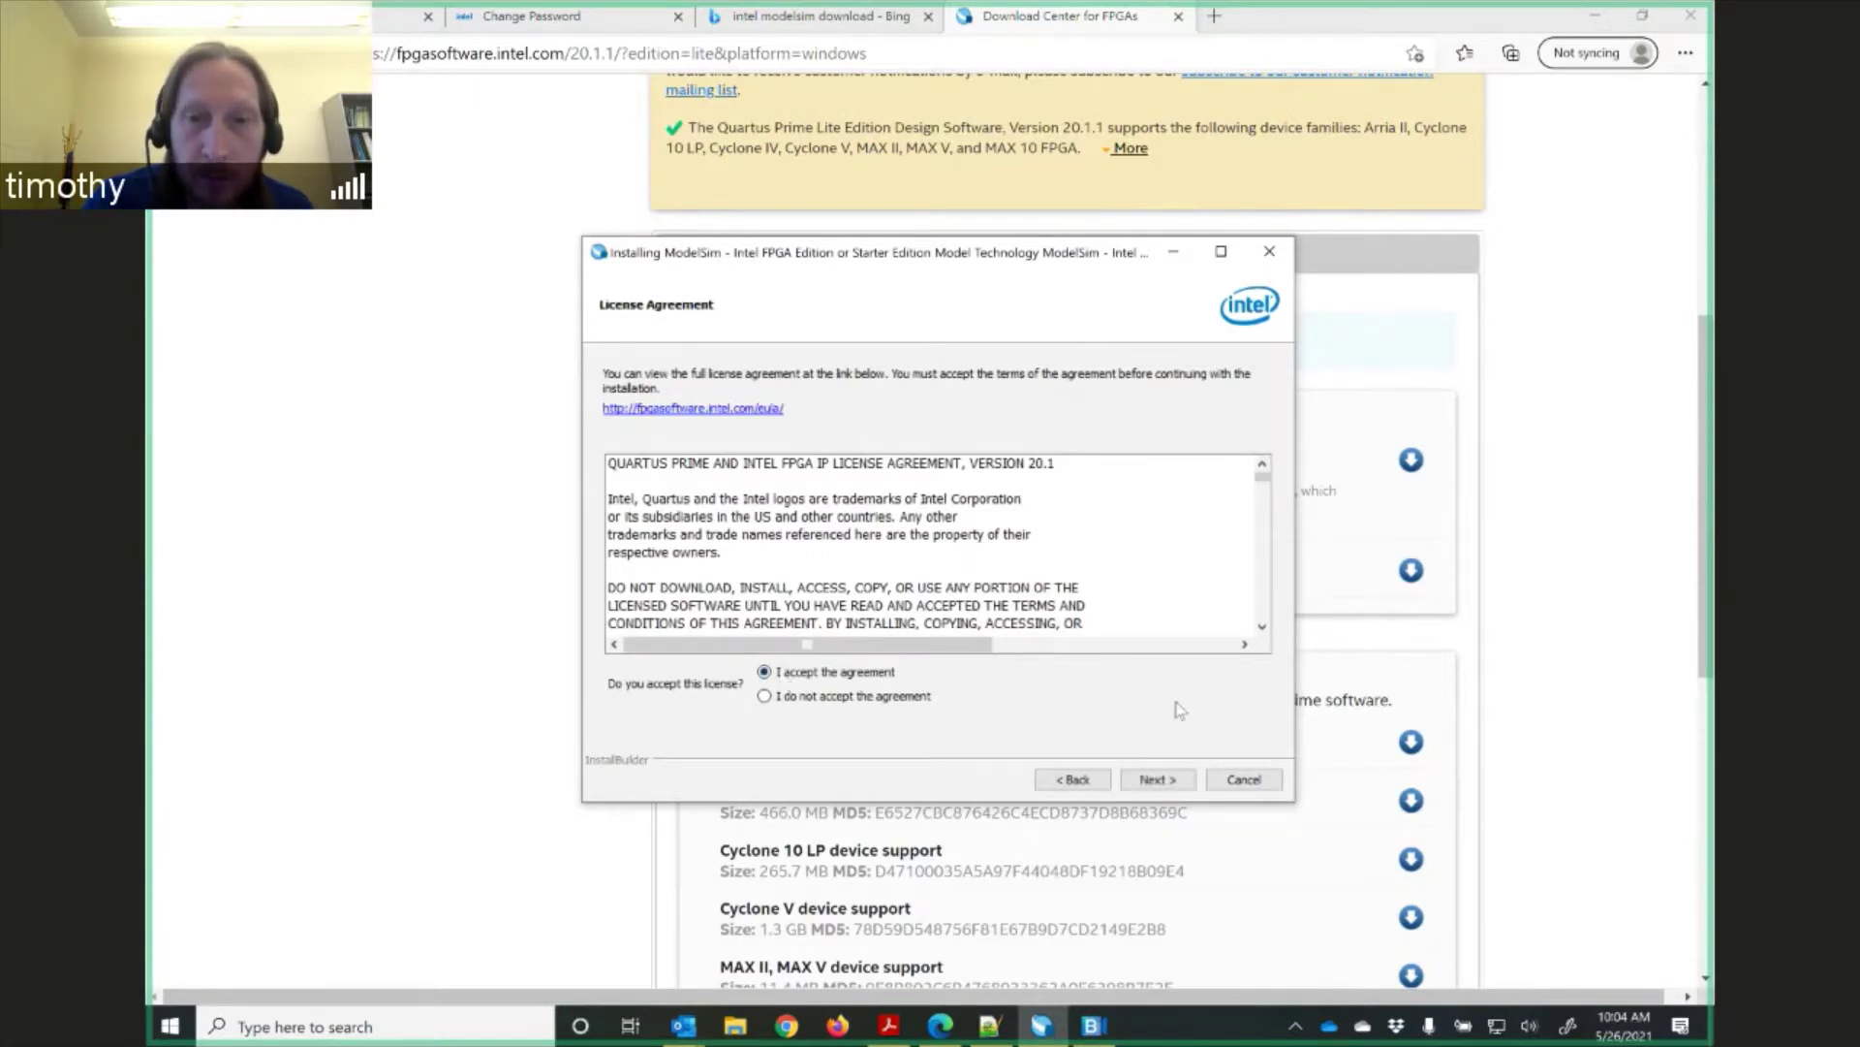
pyautogui.click(1170, 780)
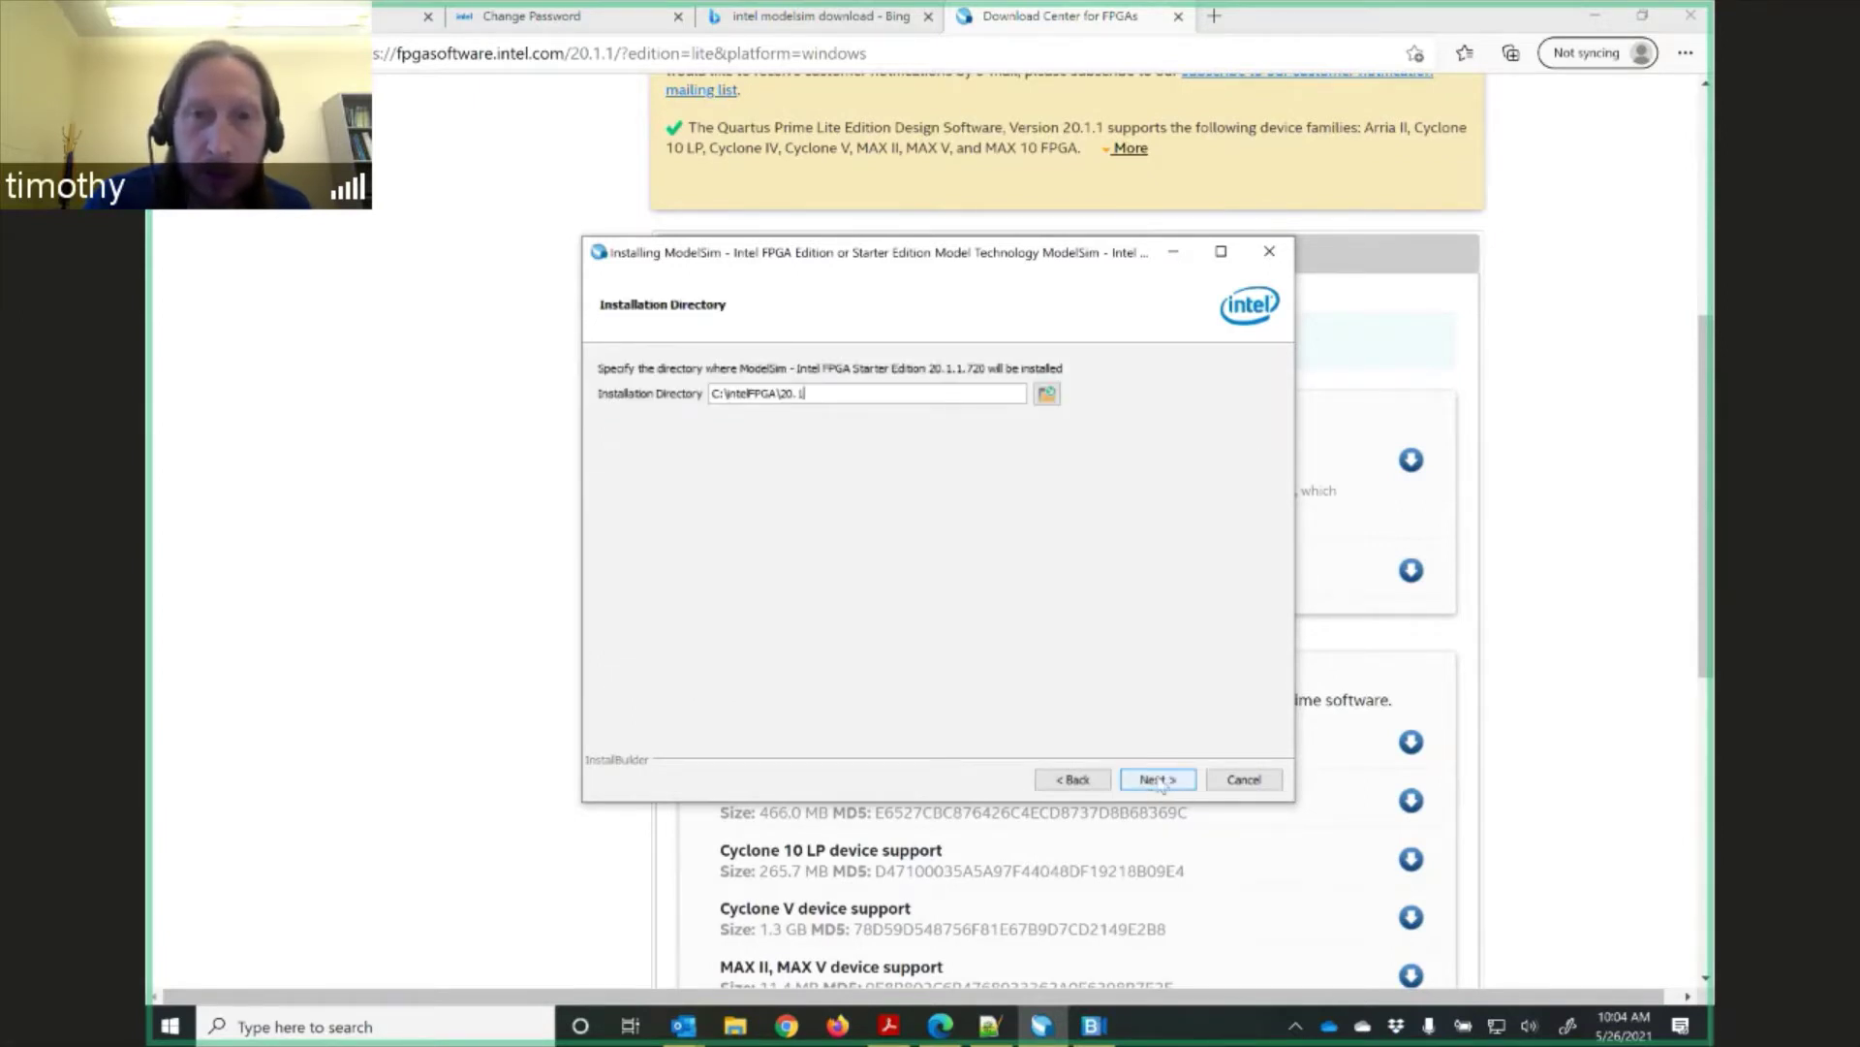
pyautogui.click(1159, 781)
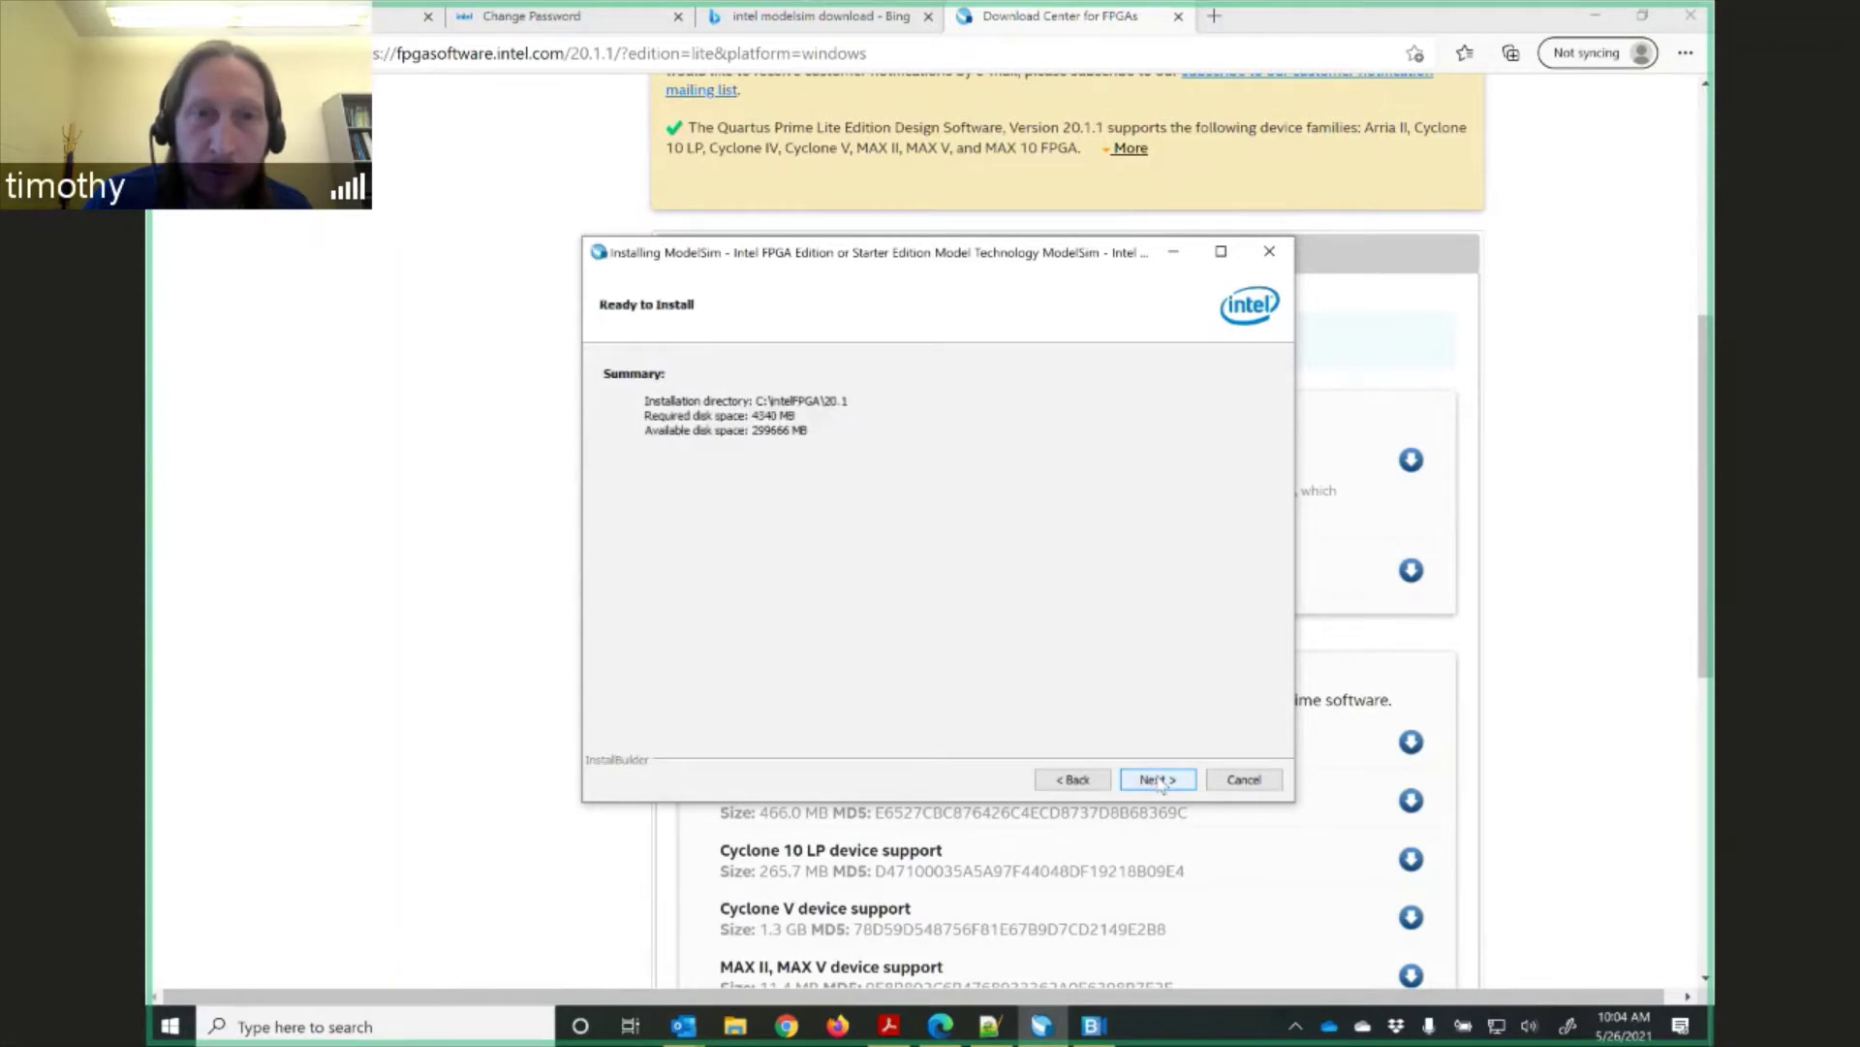
pyautogui.click(1160, 780)
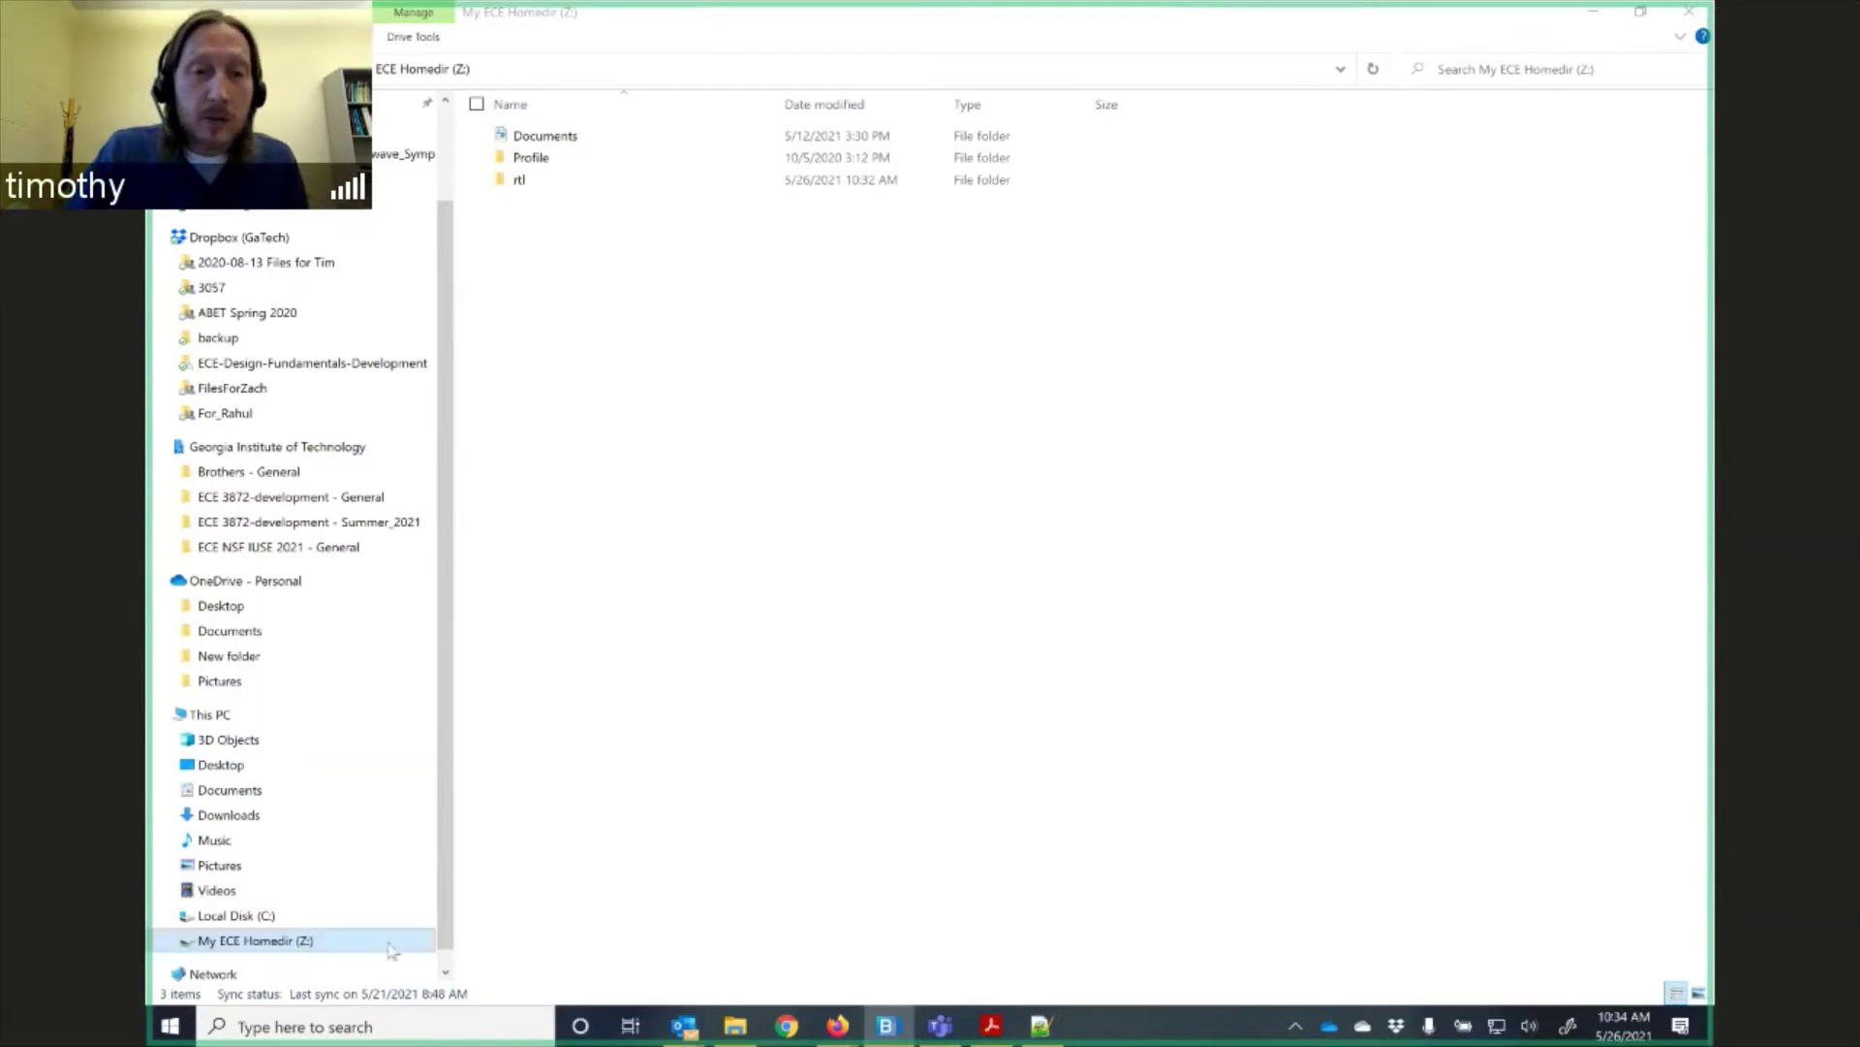
# Search Windows for 'models' and launch ModelSim - Intel FPGA Starter Edition.
pyautogui.click(402, 1027)
pyautogui.write('models')
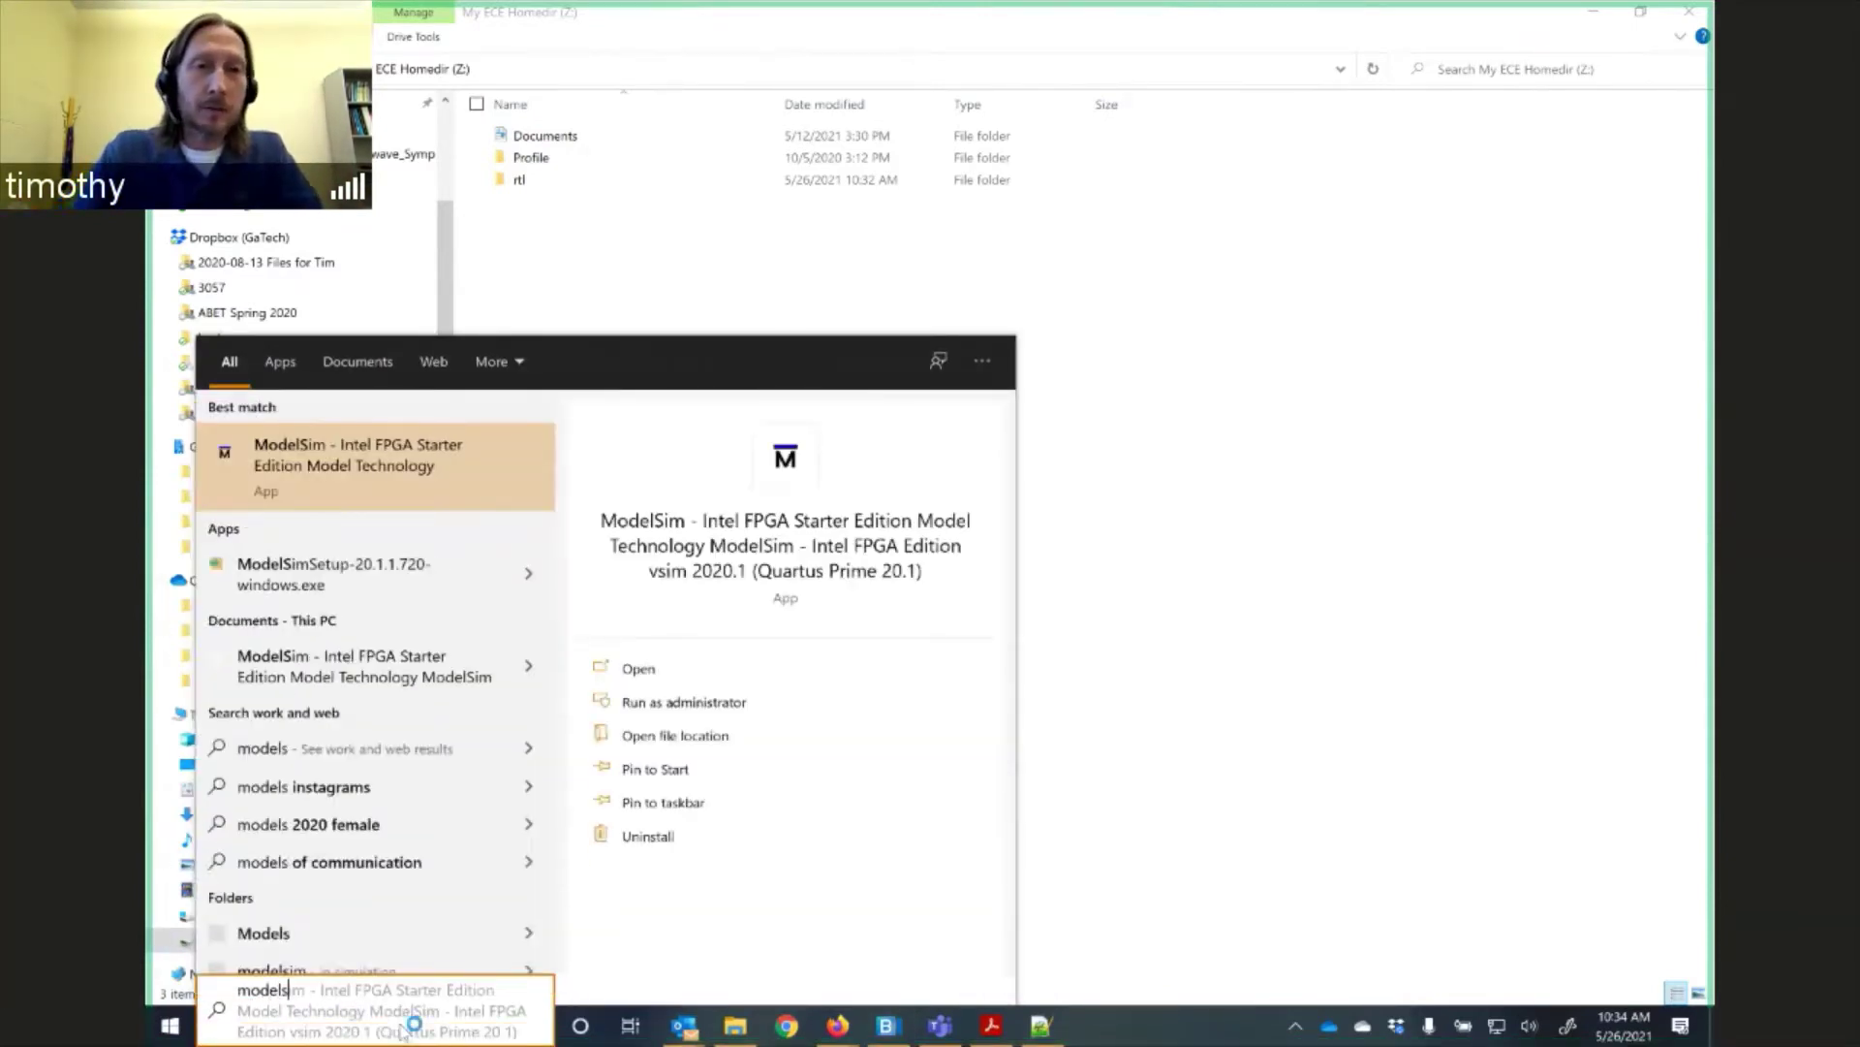
pyautogui.press('Return')
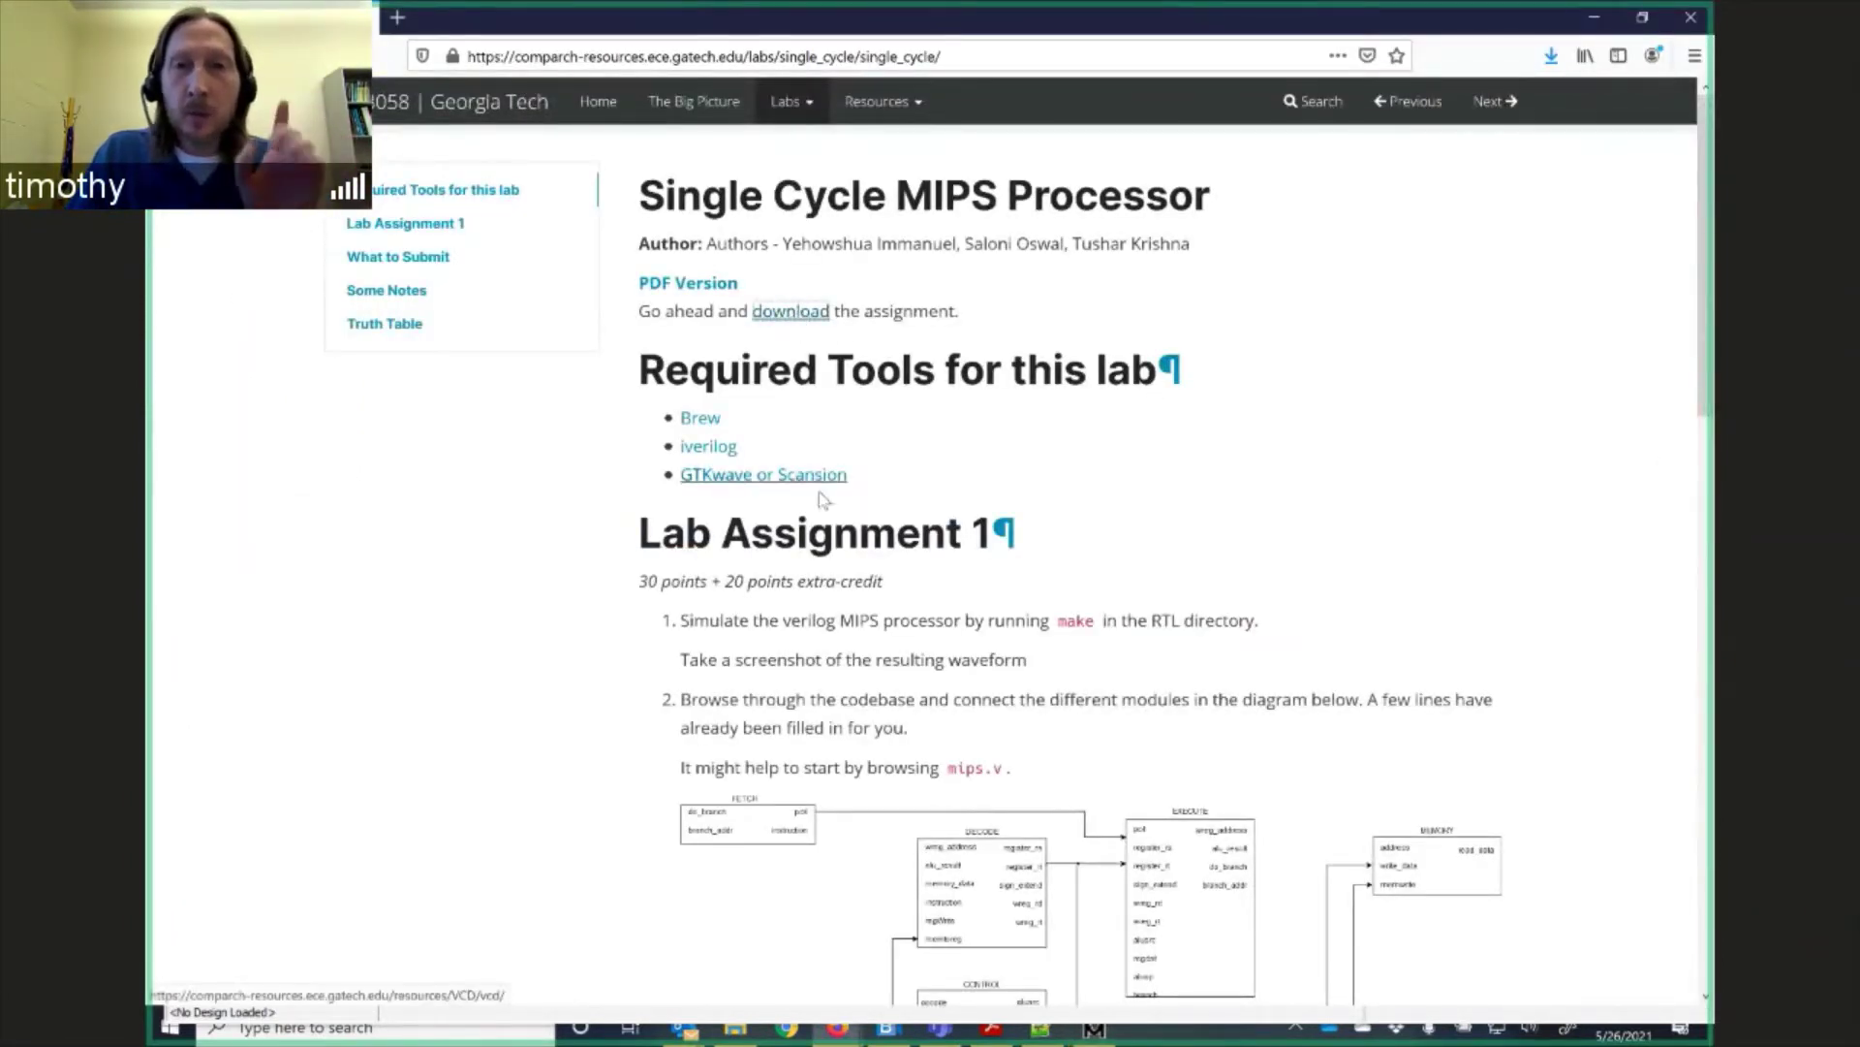
# Minimize the Firefox lab page and switch to File Explorer on the My ECE Homedir (Z:) drive.
pyautogui.click(1581, 23)
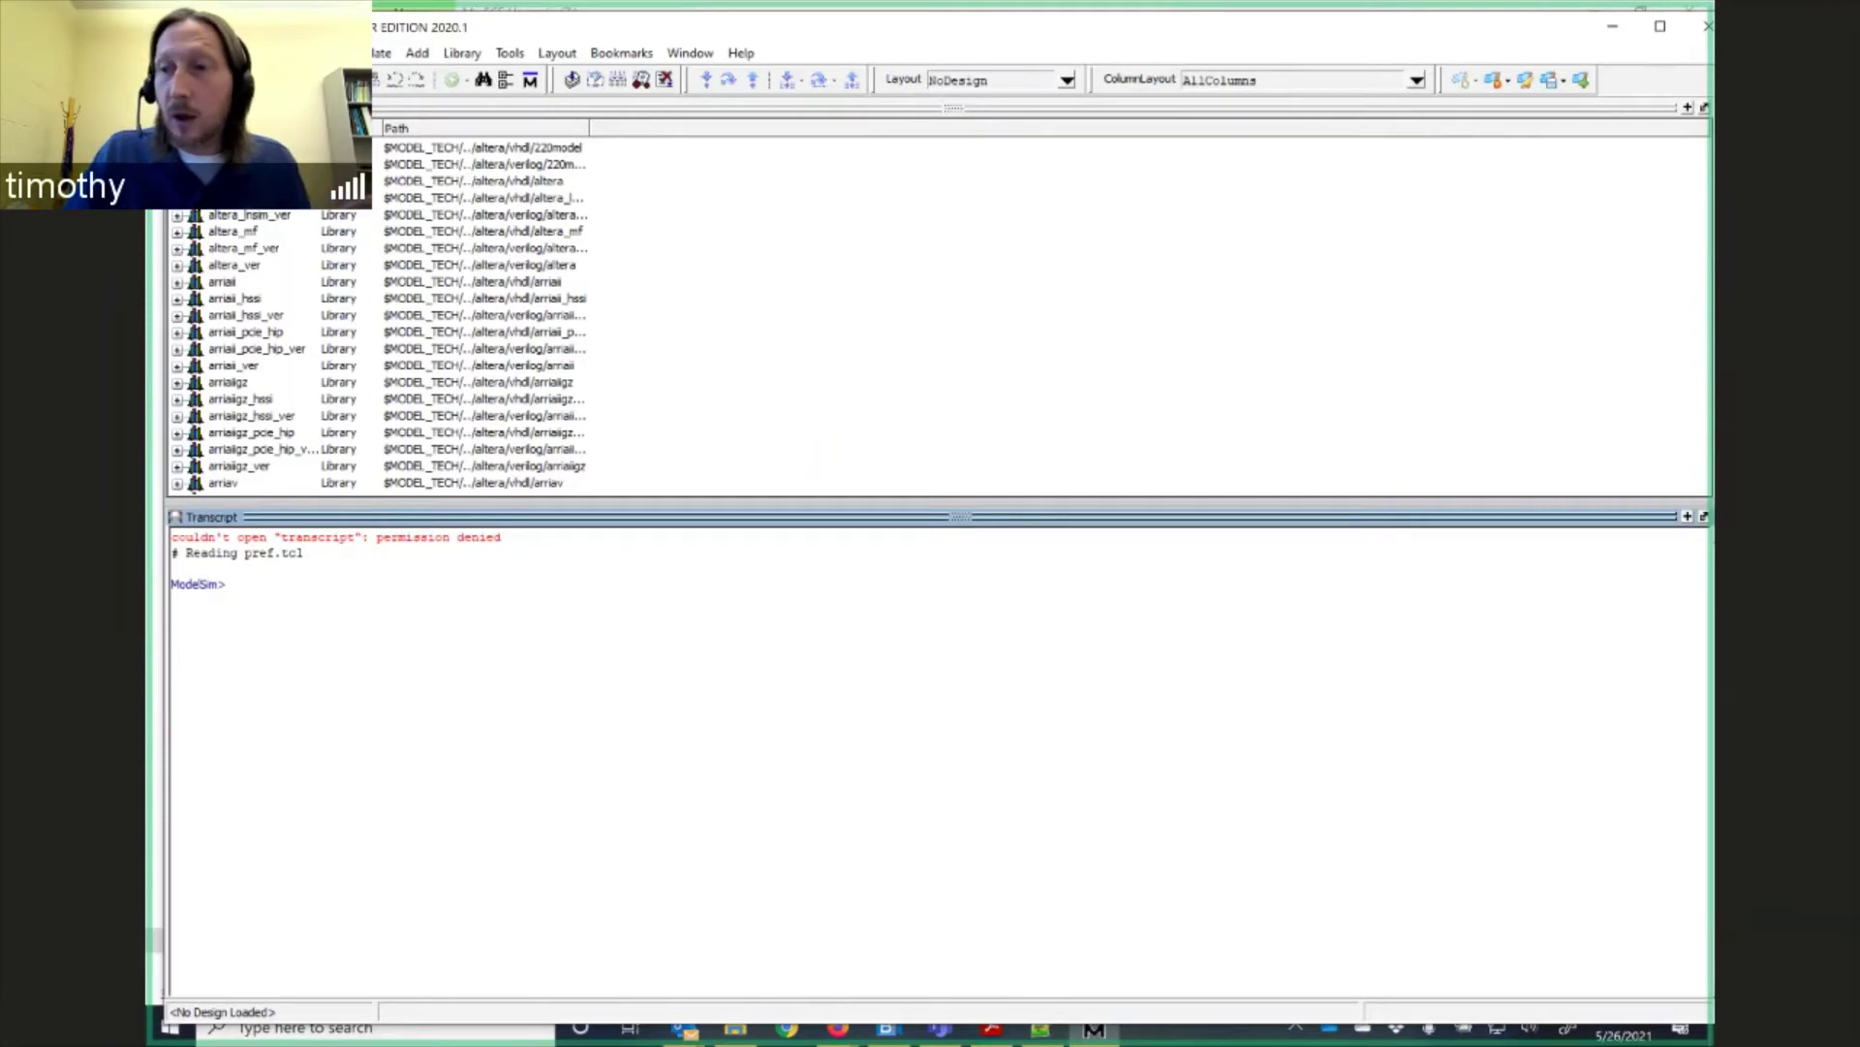
pyautogui.hotkey('alt', 'Tab')
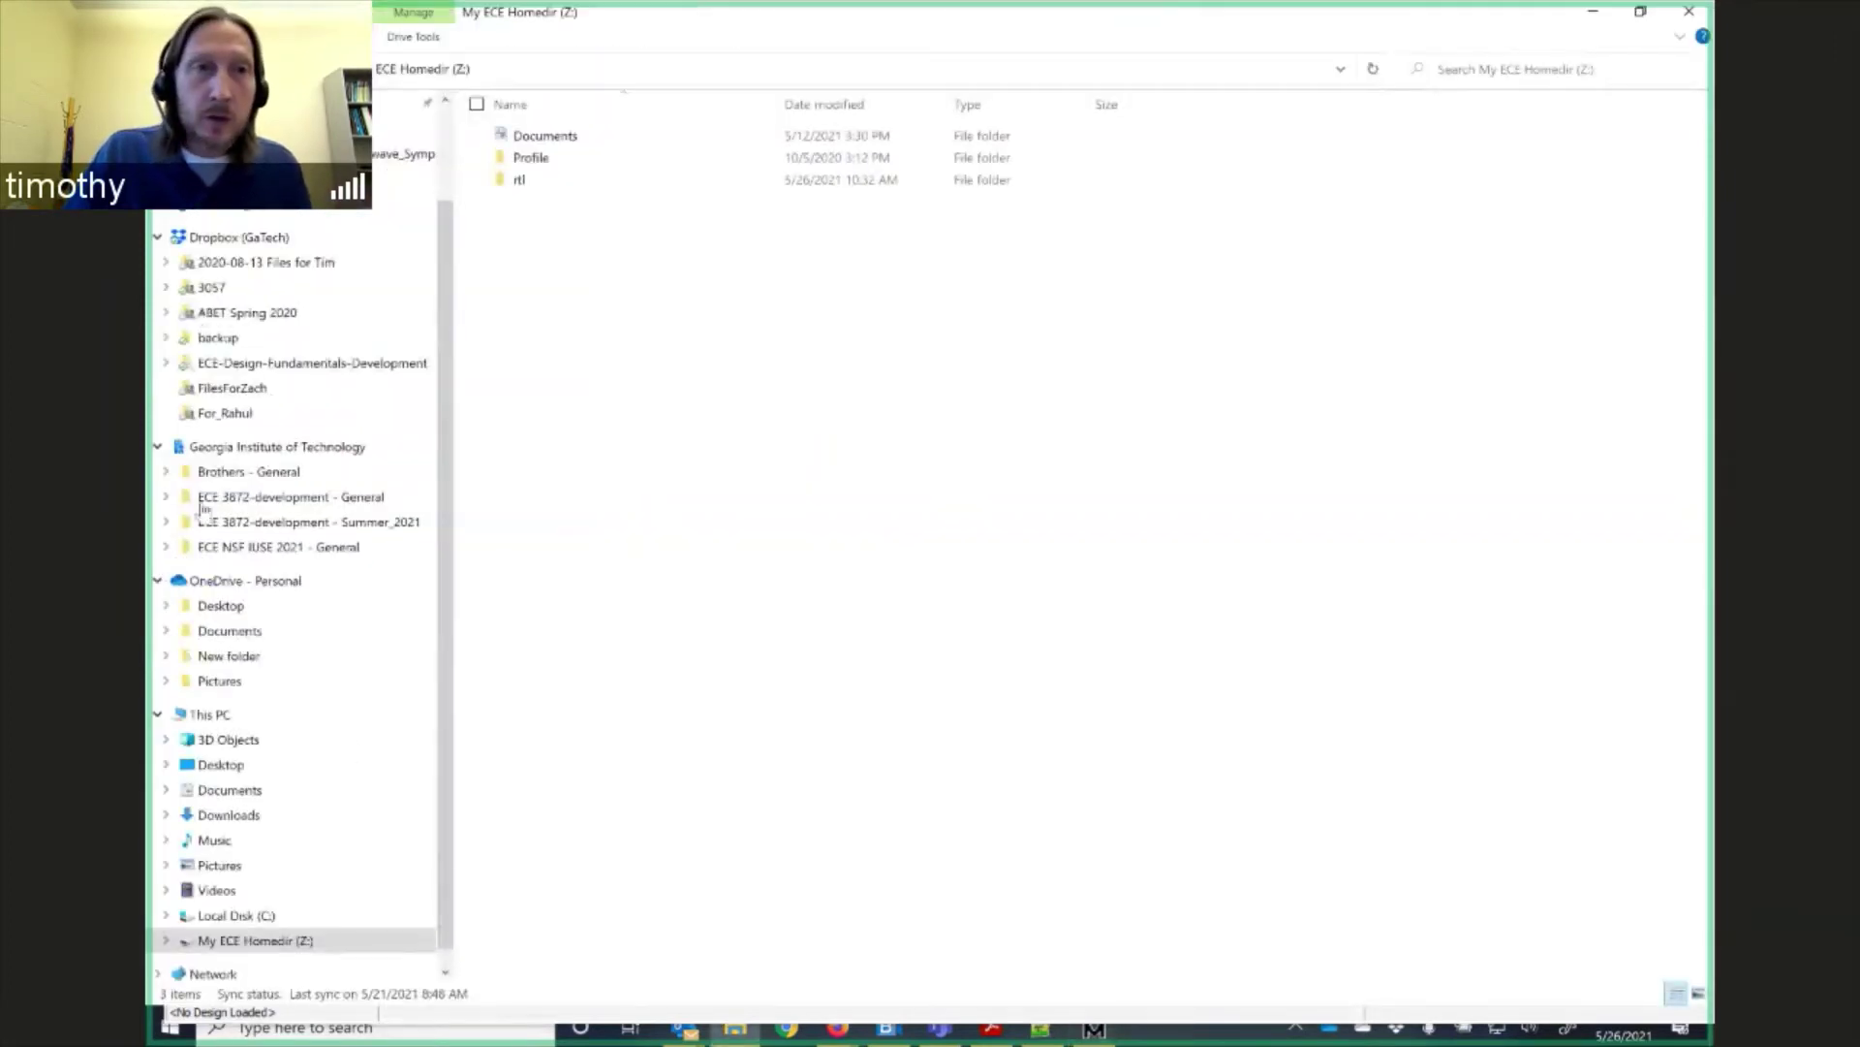
# Delete the work folder from Z:\rtl\ModelSim, then minimize File Explorer.
pyautogui.doubleClick(550, 183)
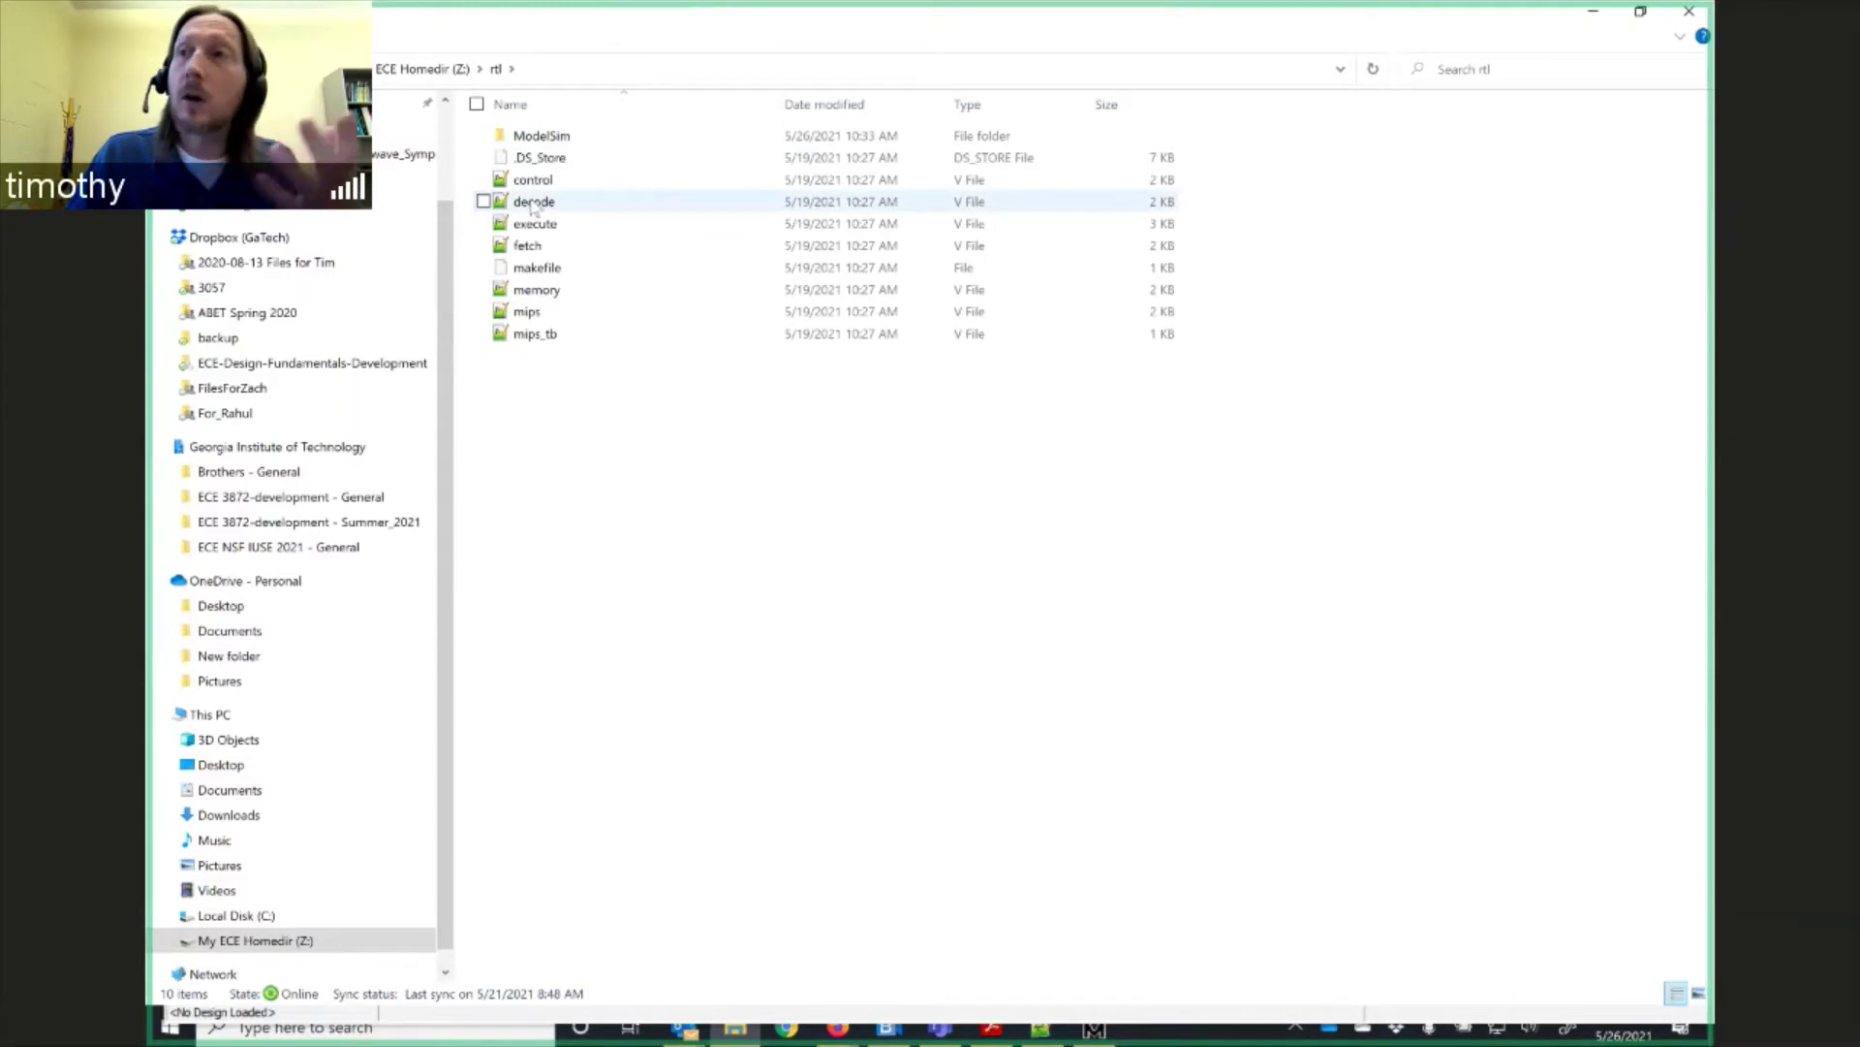
pyautogui.doubleClick(526, 136)
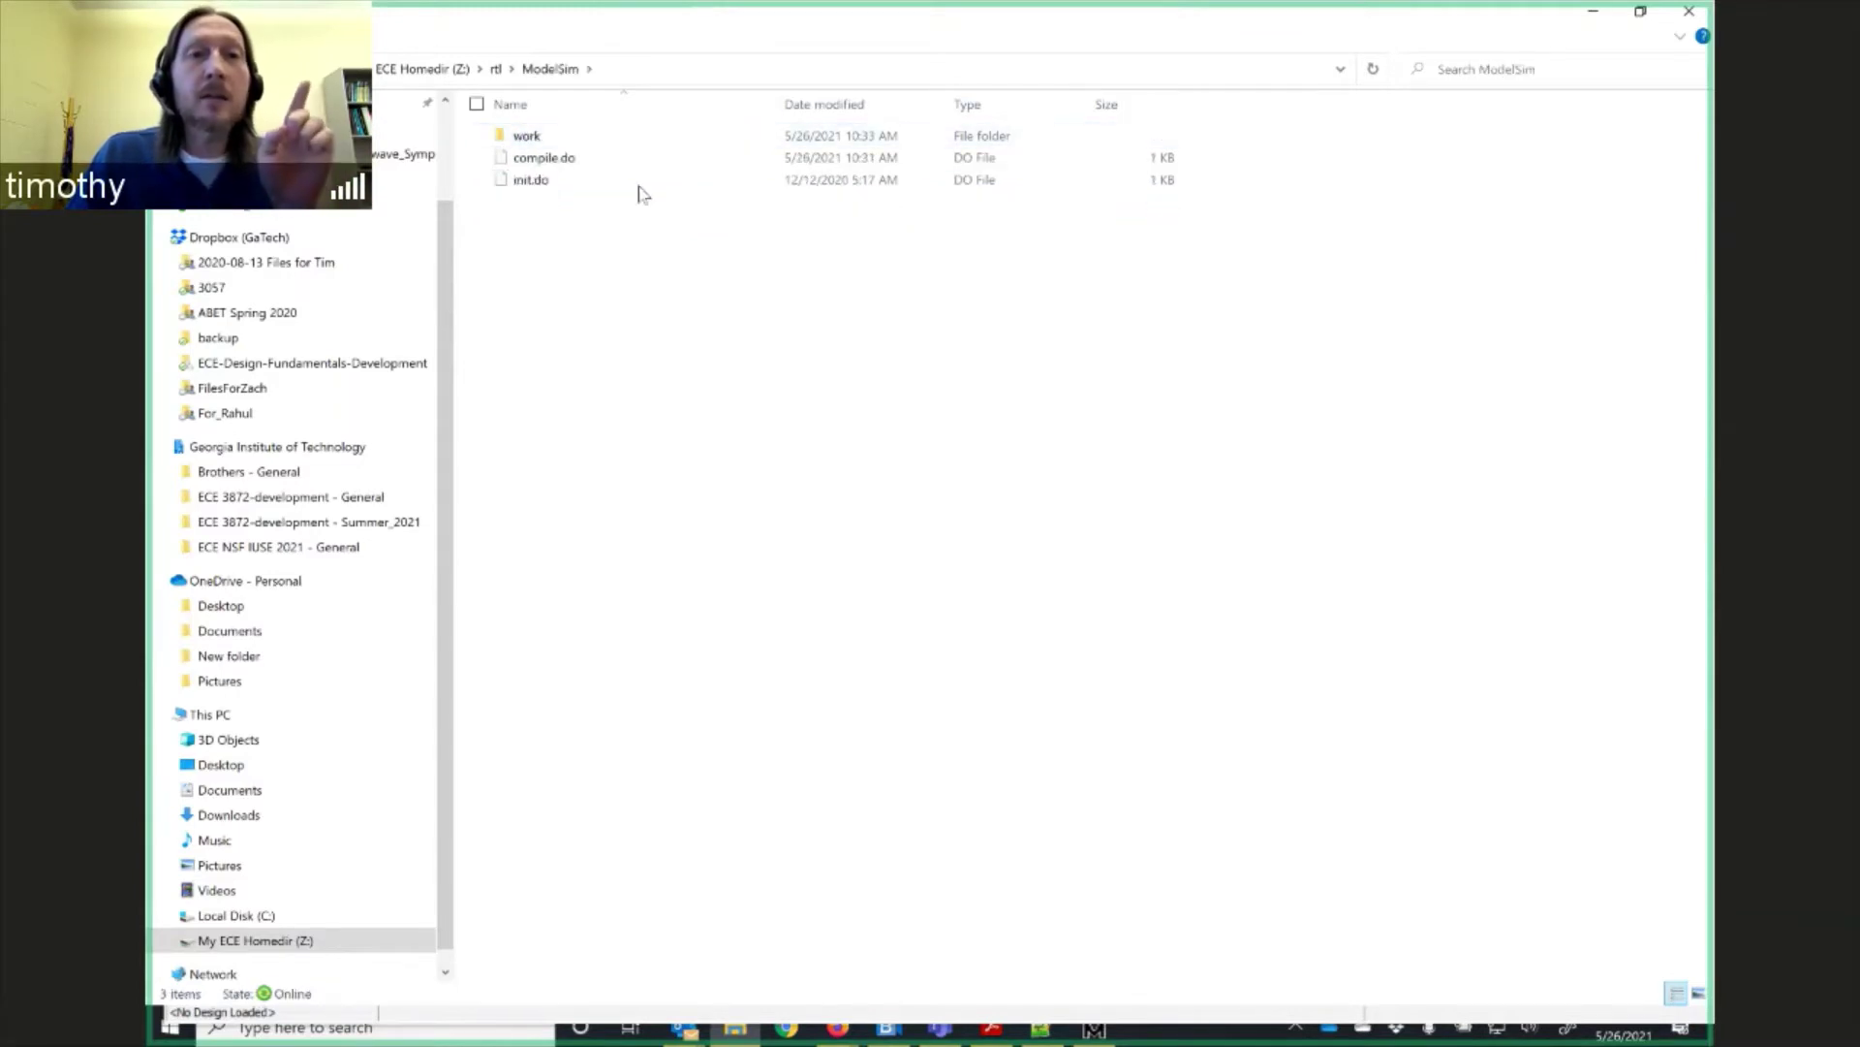
pyautogui.click(533, 138)
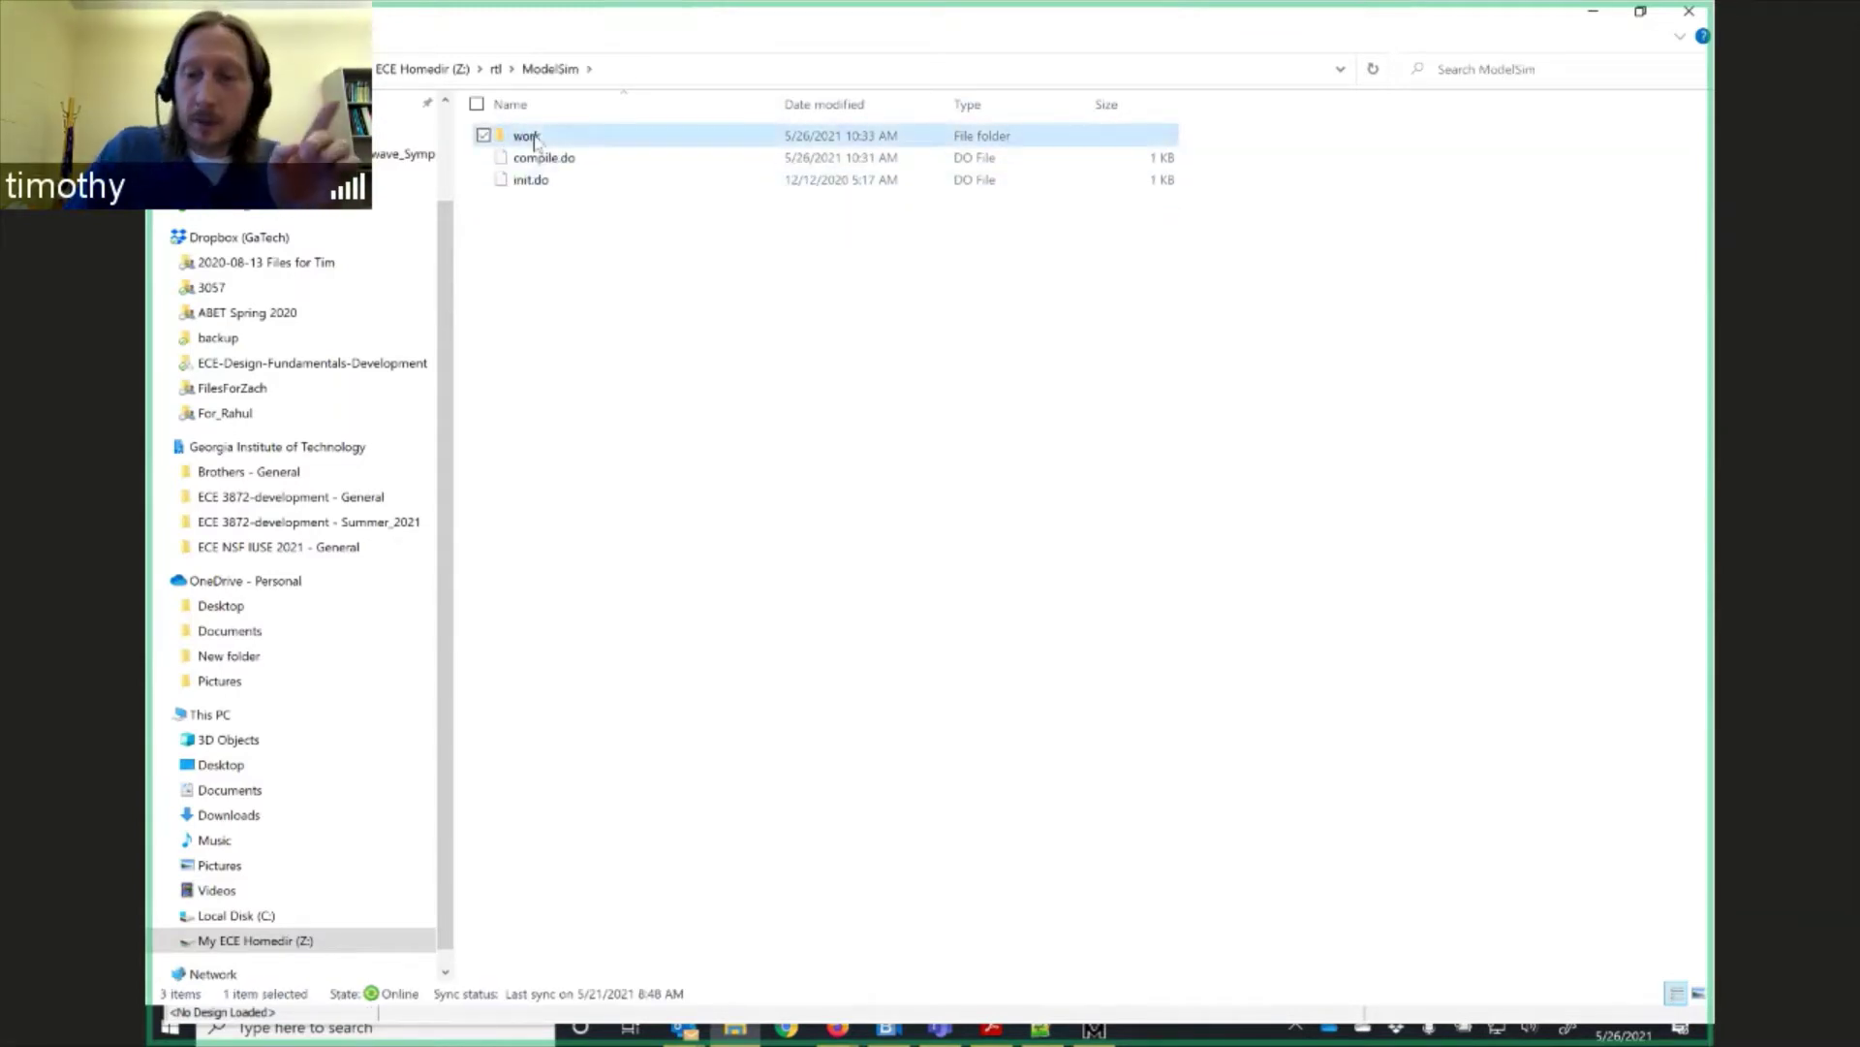
pyautogui.press('Delete')
pyautogui.press('Return')
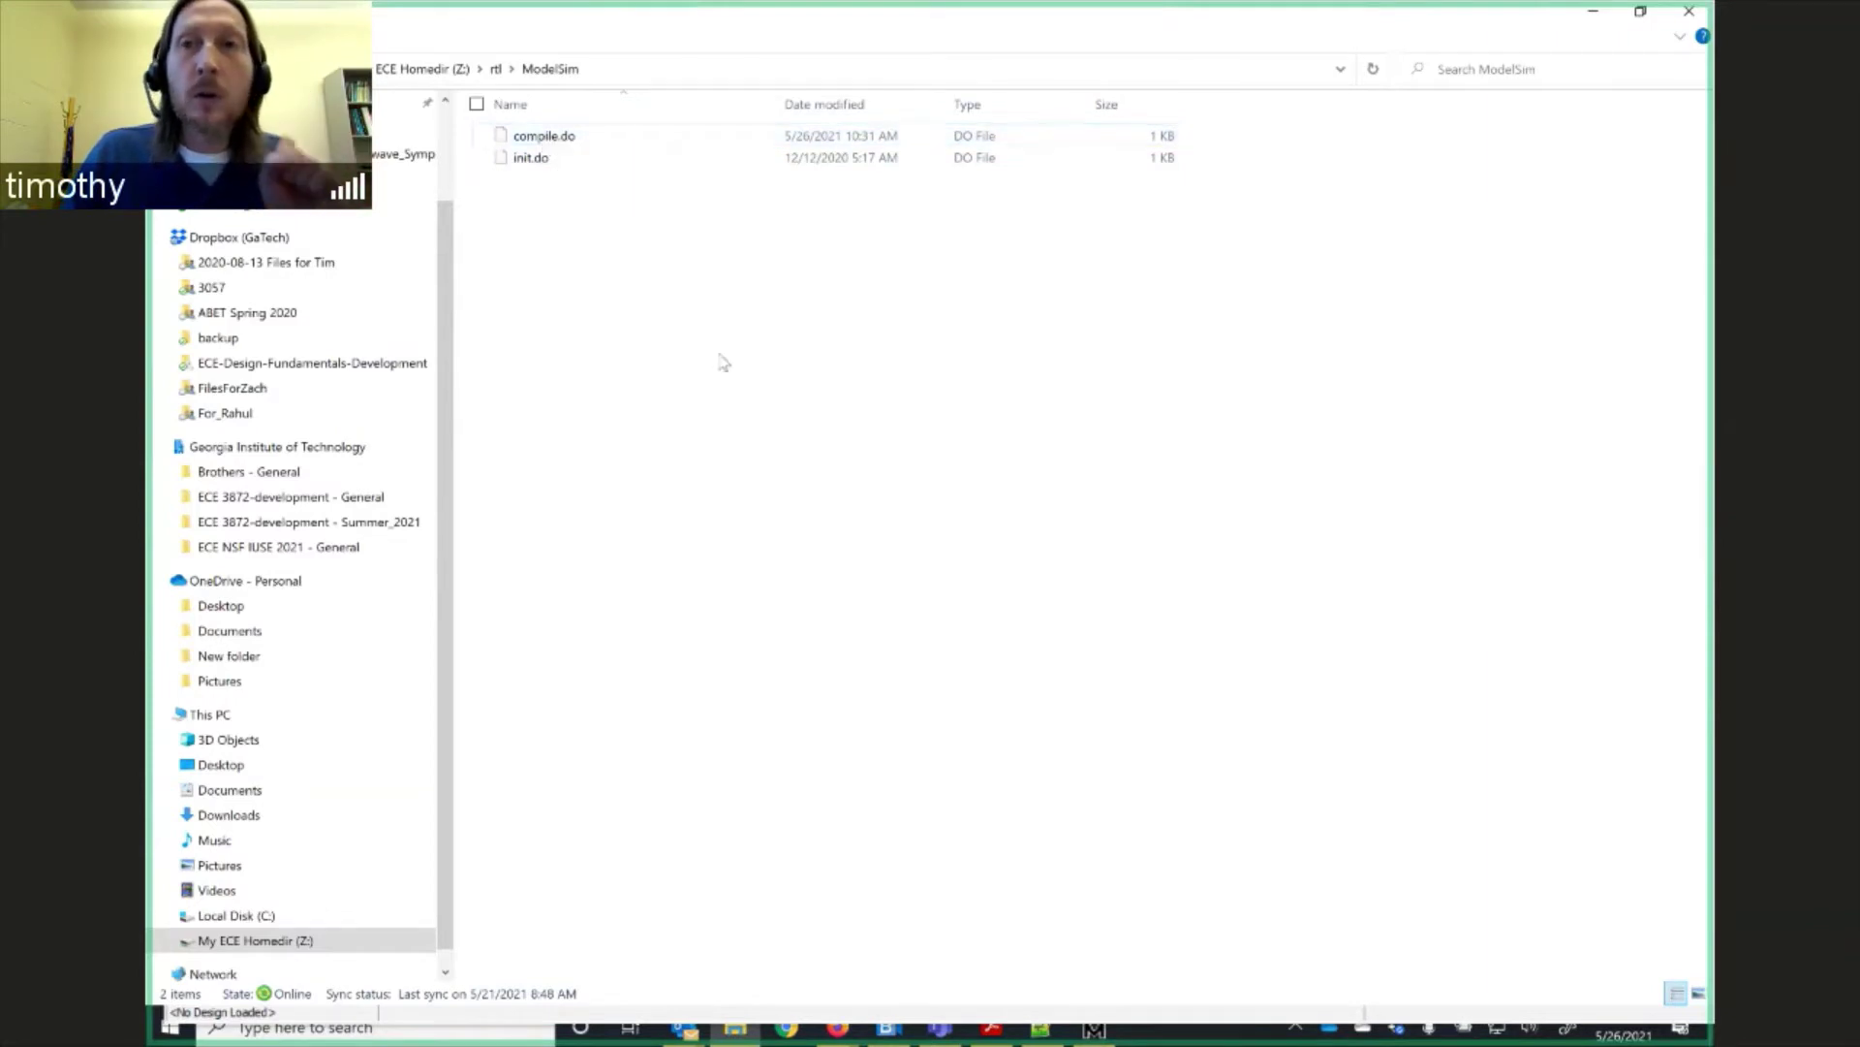
pyautogui.click(1589, 15)
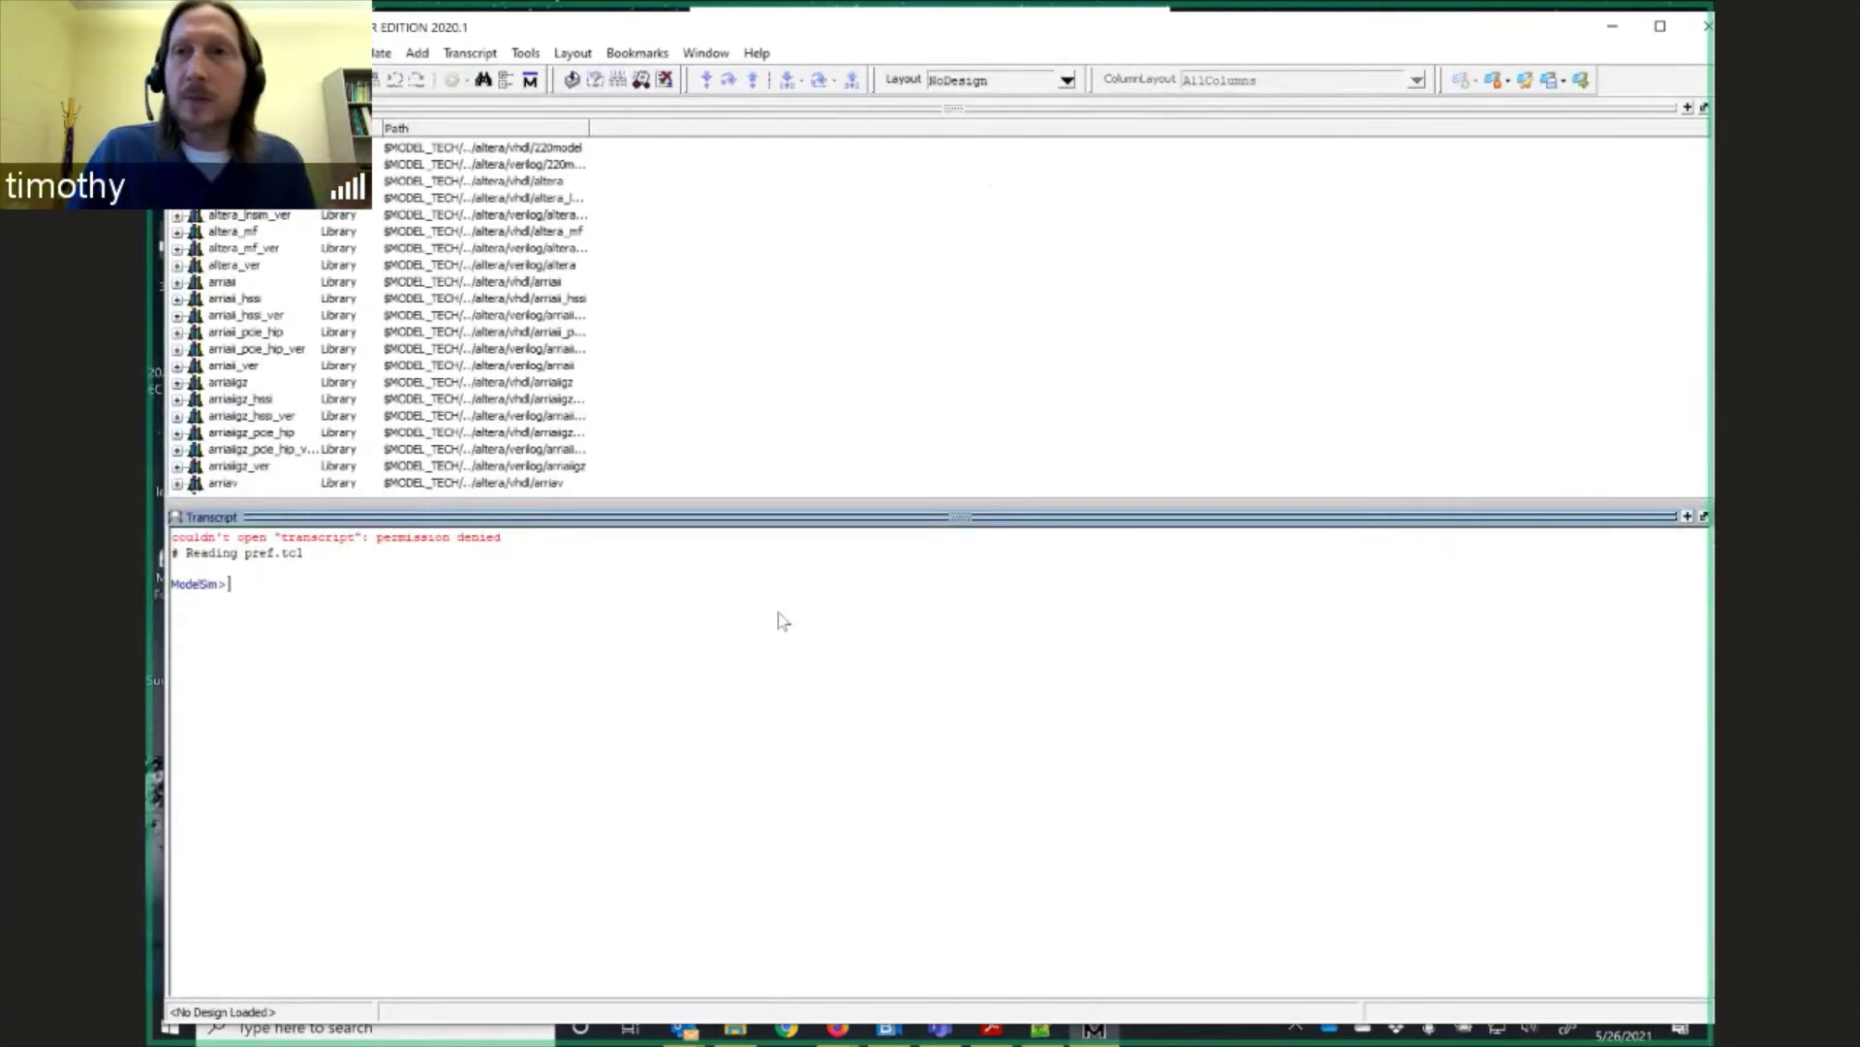
# Maximize ModelSim and list the current directory with ls.
pyautogui.click(1660, 26)
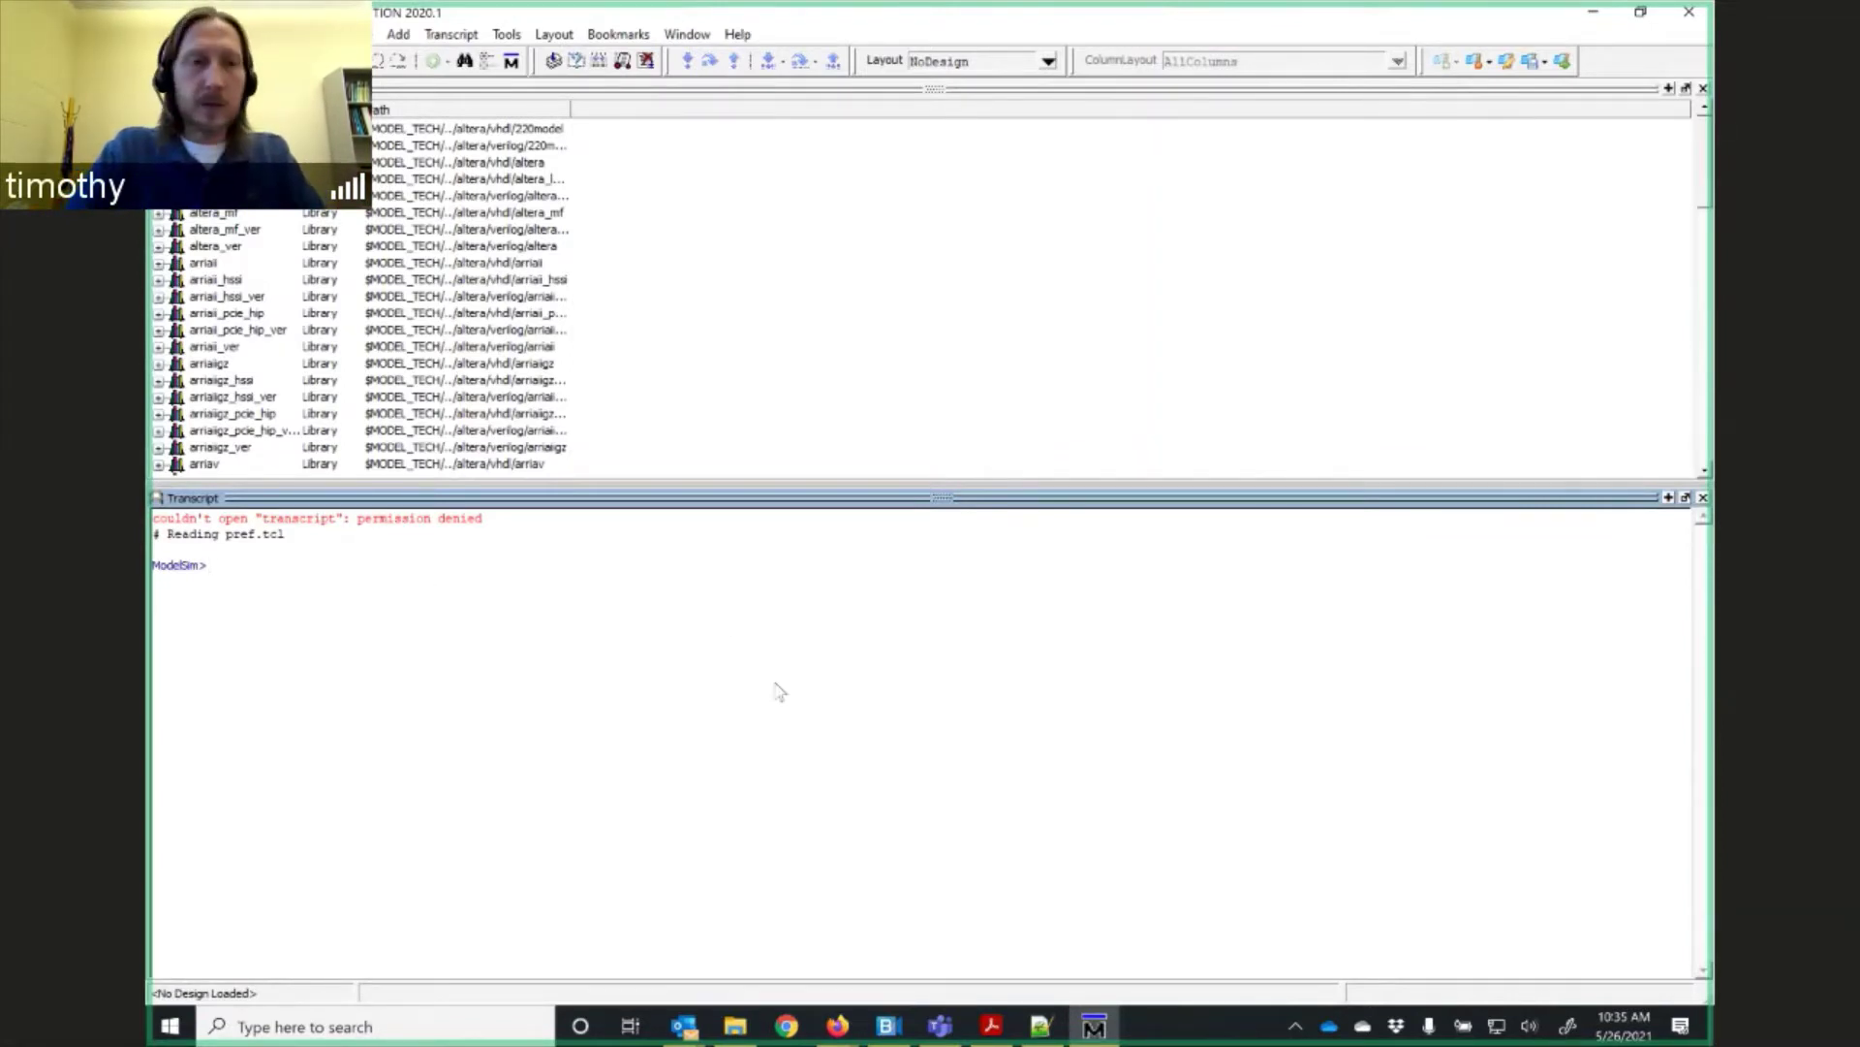
pyautogui.write('ls')
pyautogui.press('Return')
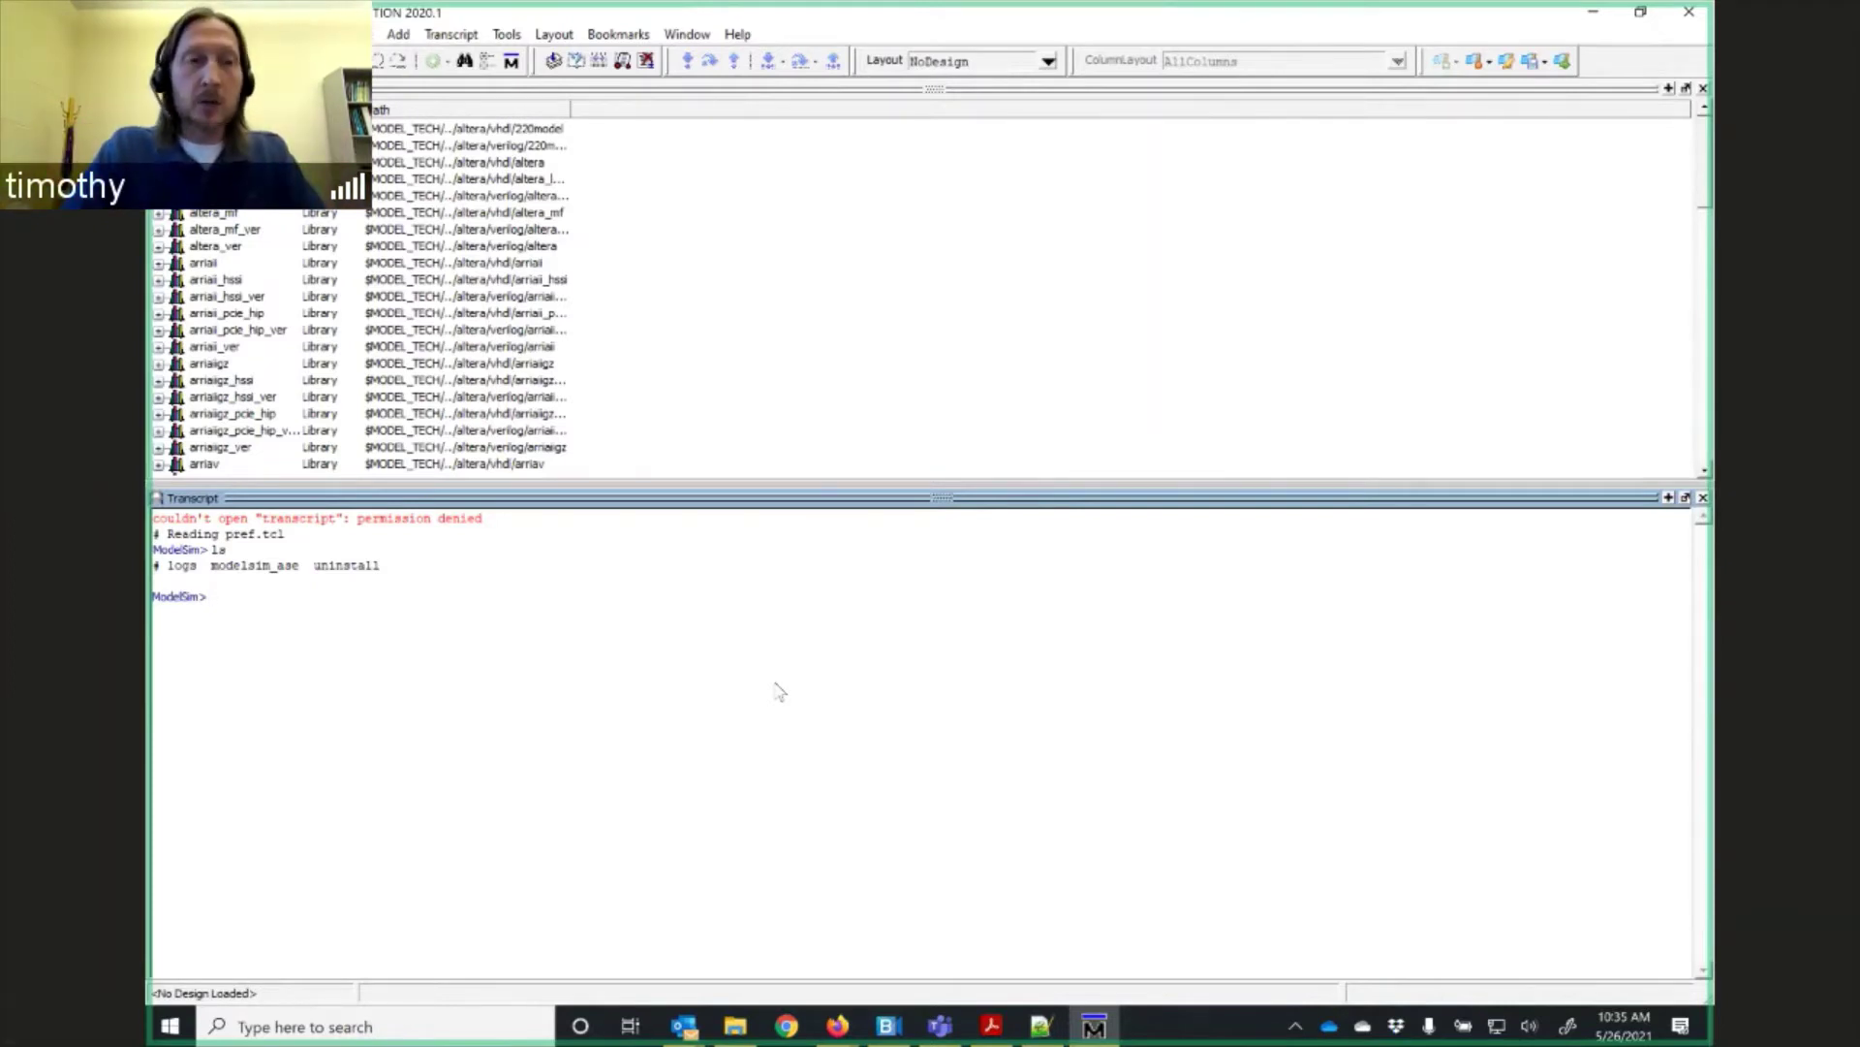
# Change to drive Z:, list its Documents, Profile and rtl folders, and move into rtl.
pyautogui.write('cd')
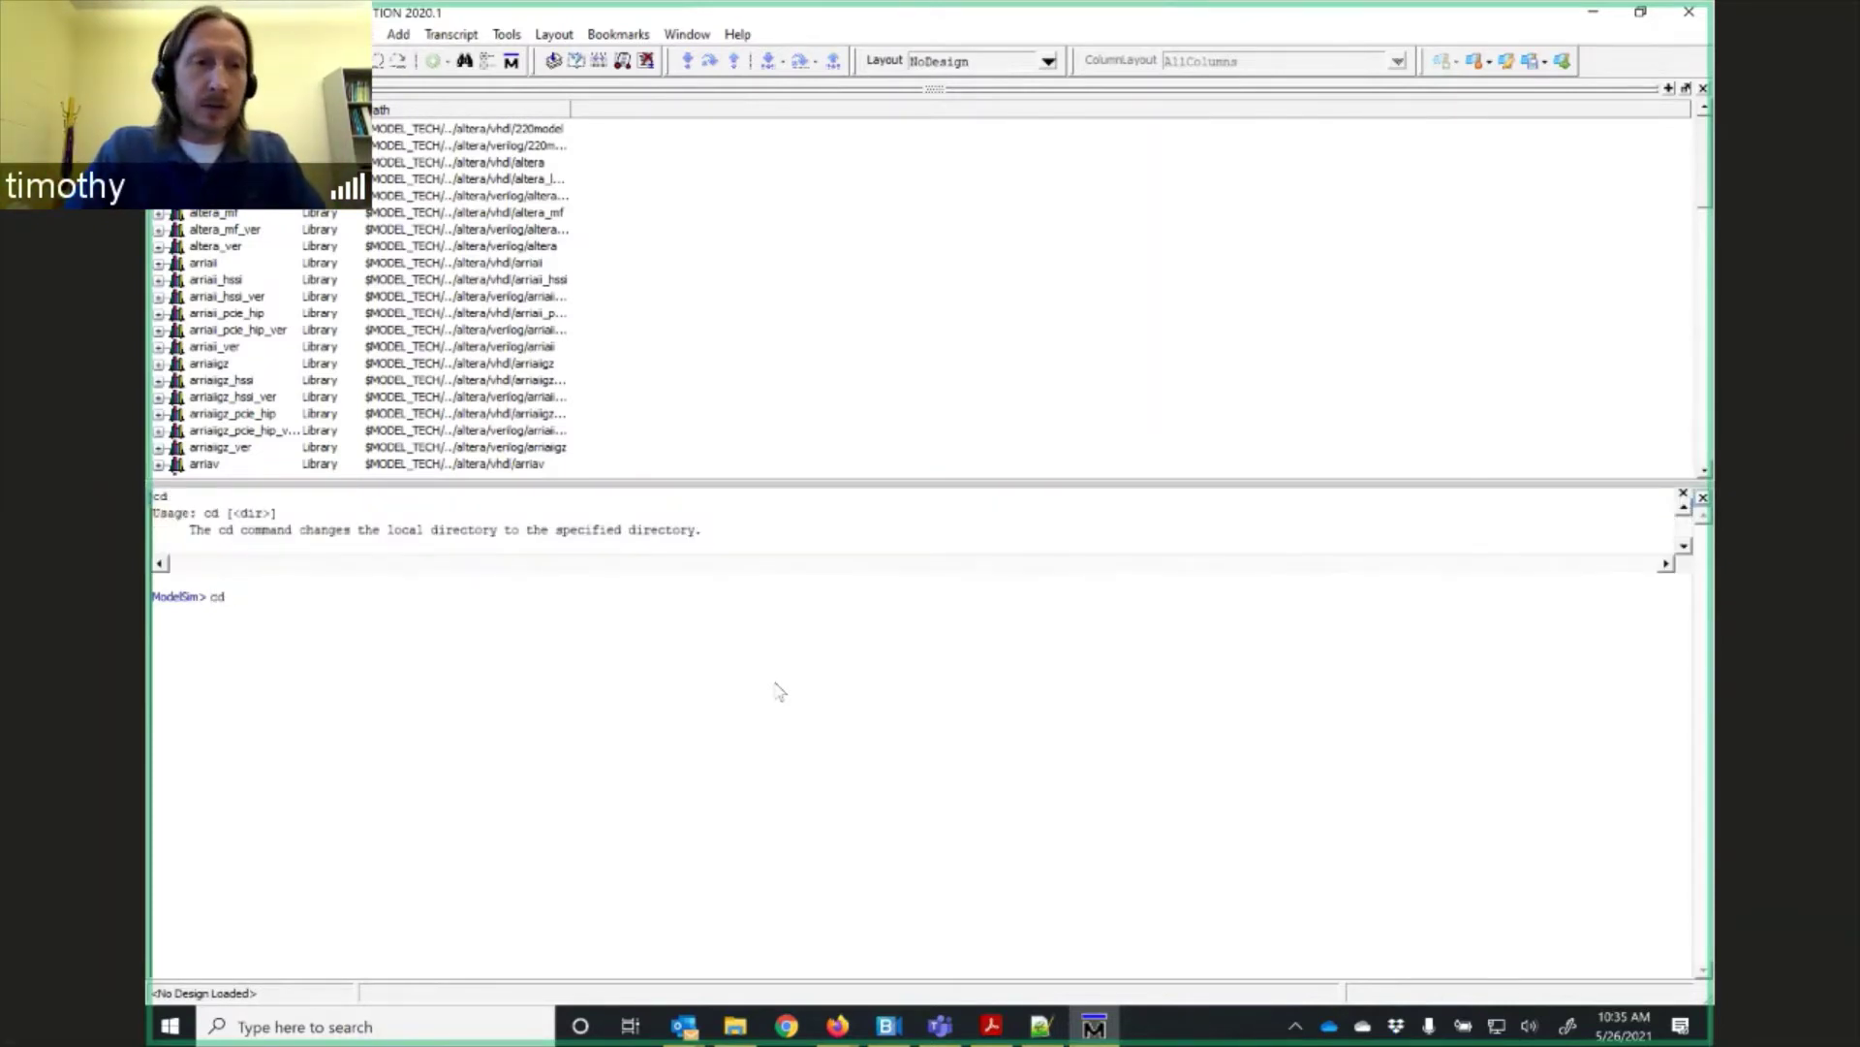
pyautogui.write(' z:')
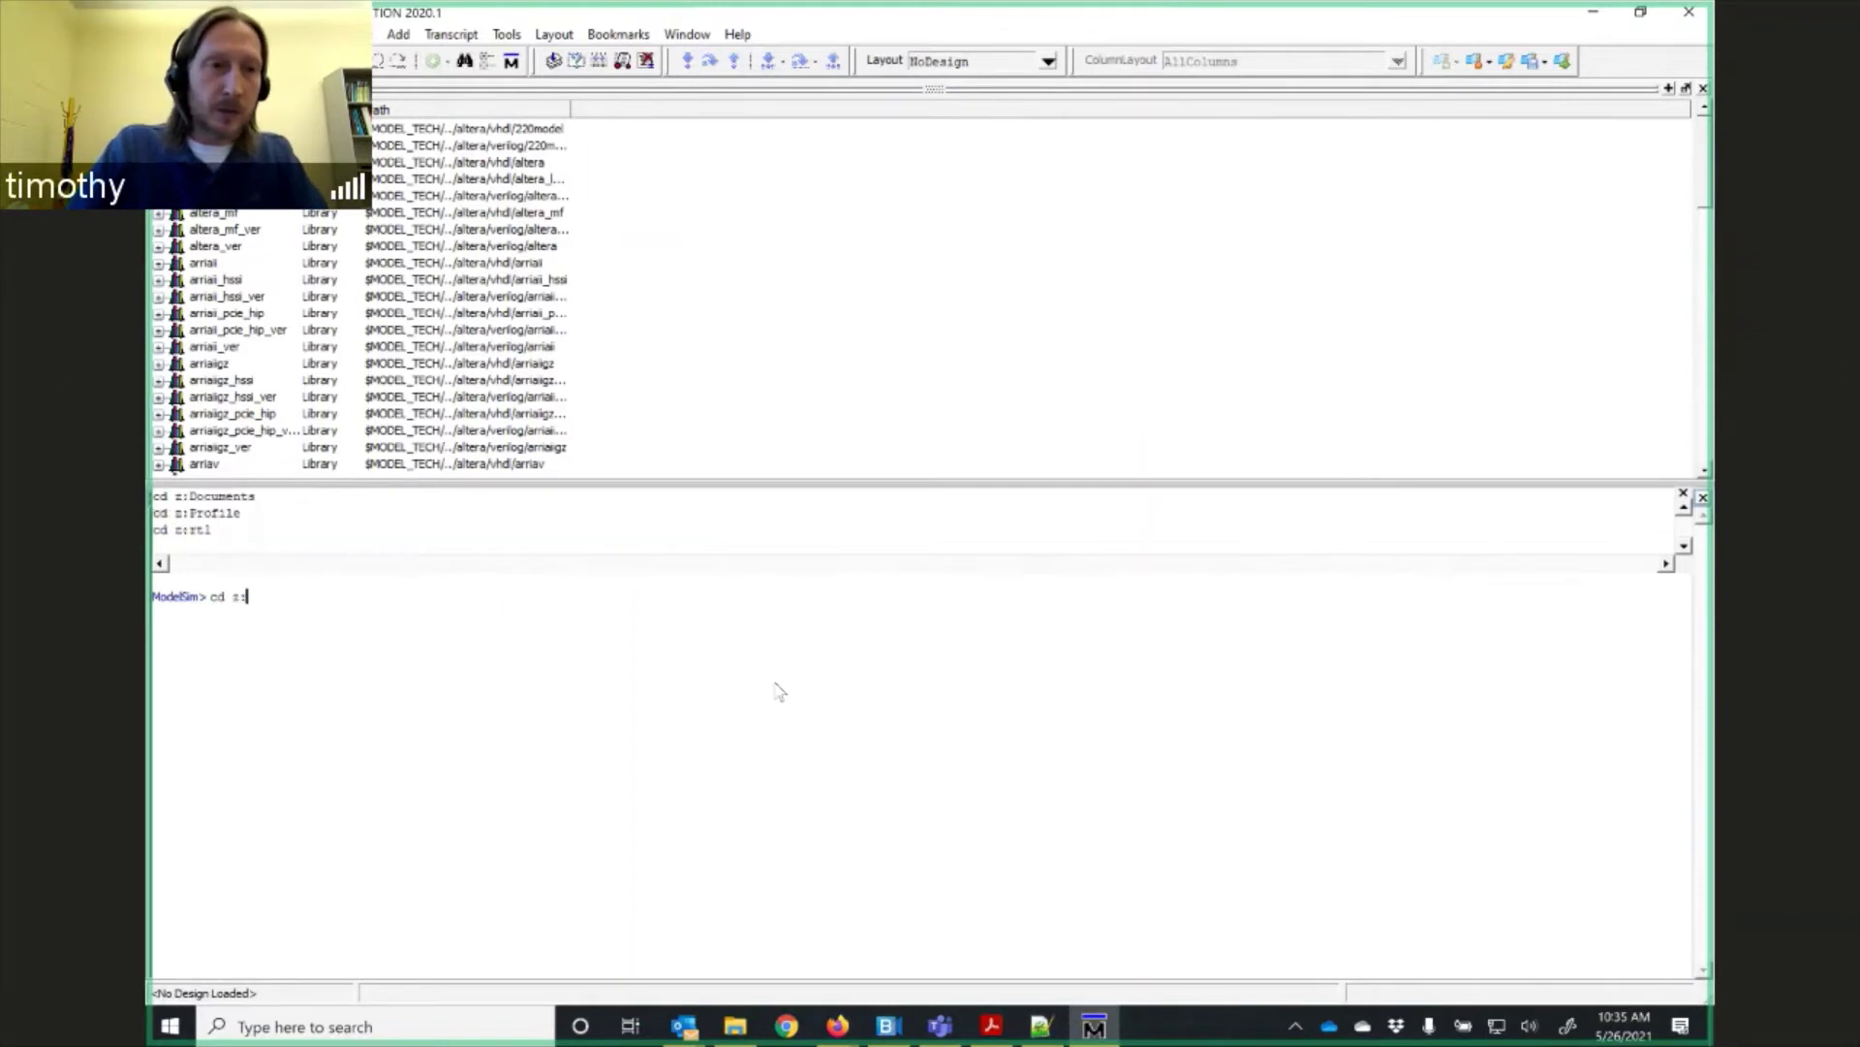
pyautogui.press('Return')
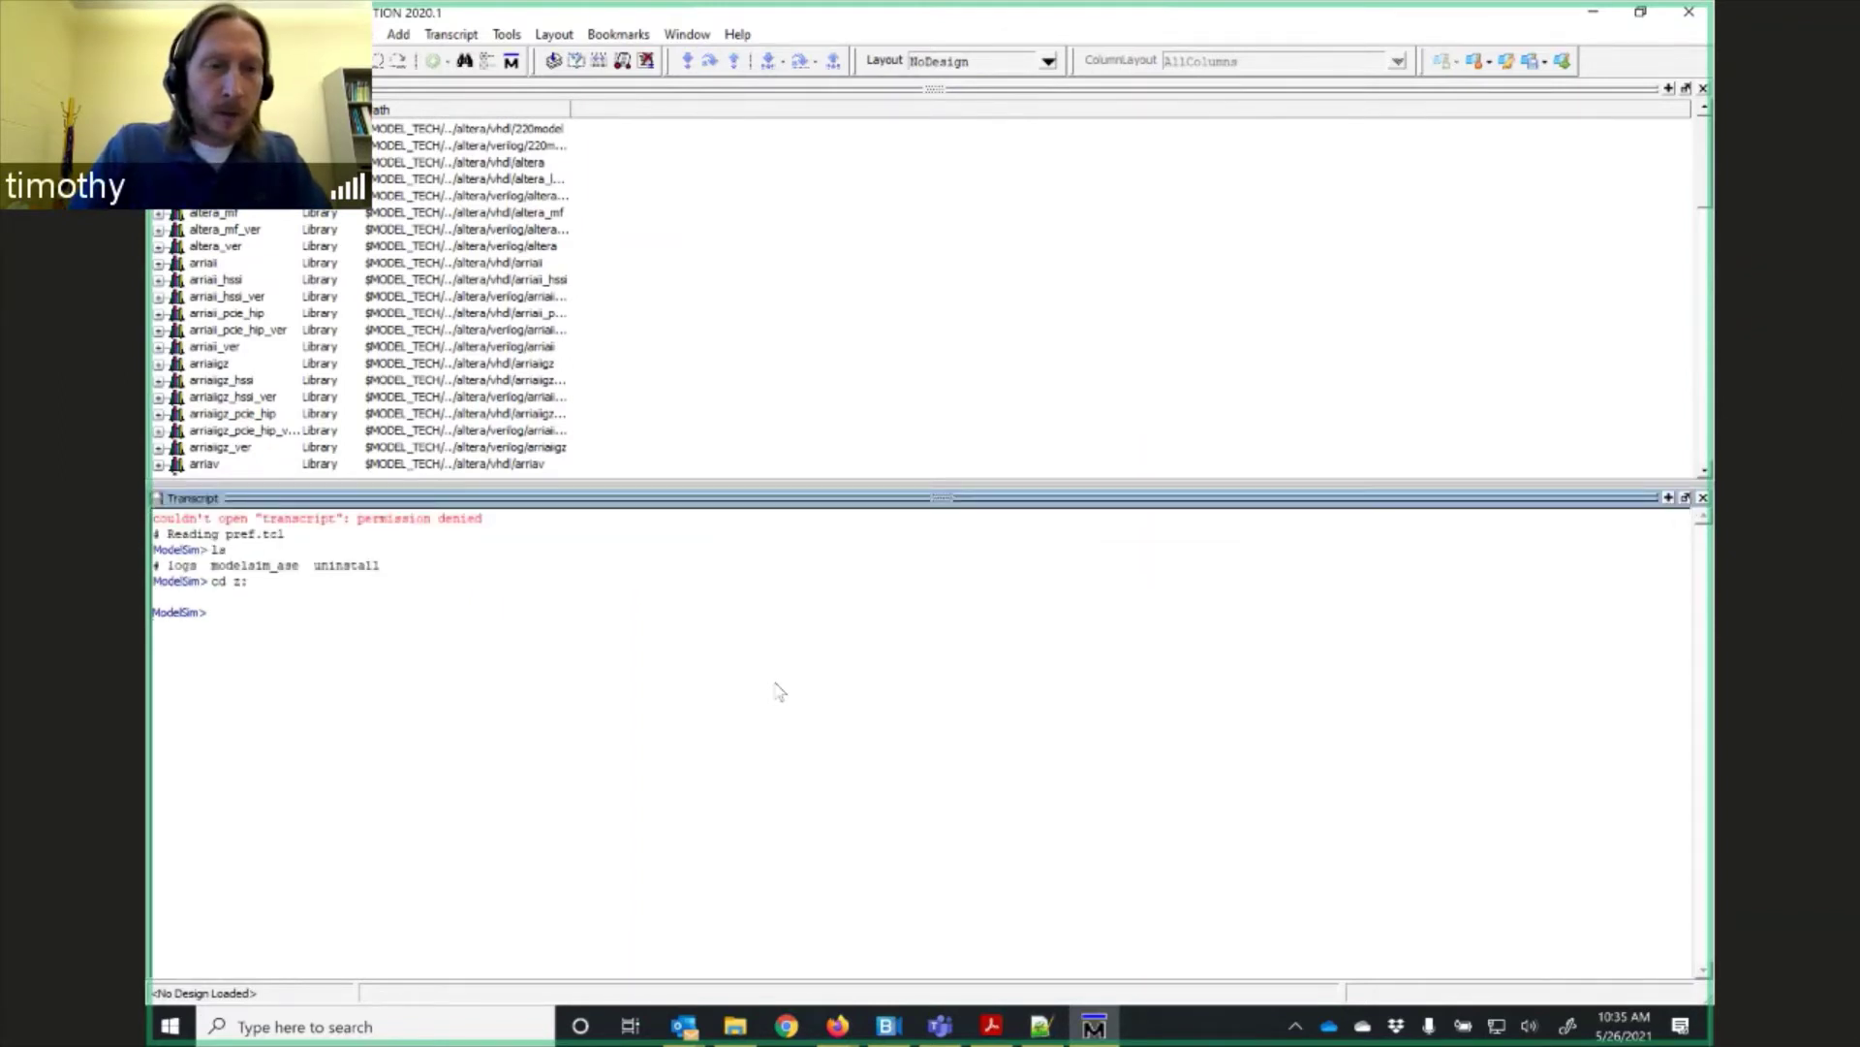
pyautogui.write('ls')
pyautogui.press('Return')
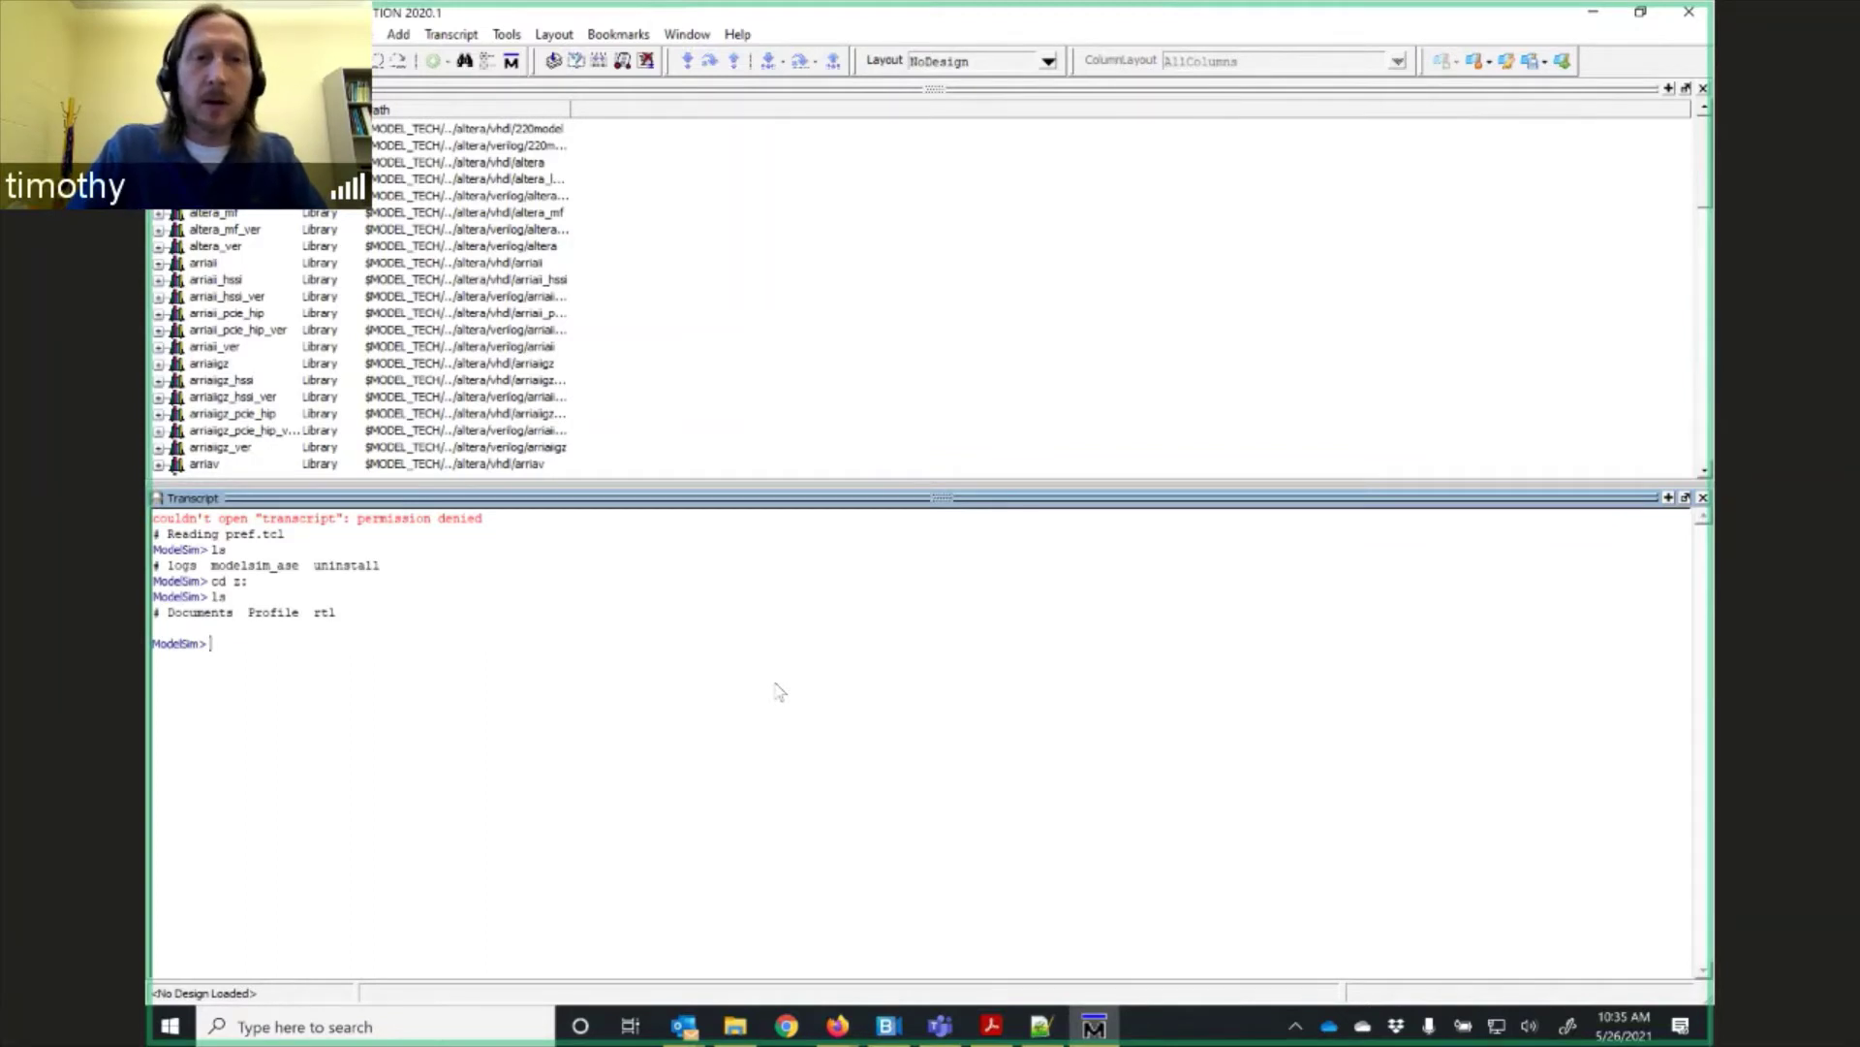
pyautogui.write('cd rtl')
pyautogui.press('Return')
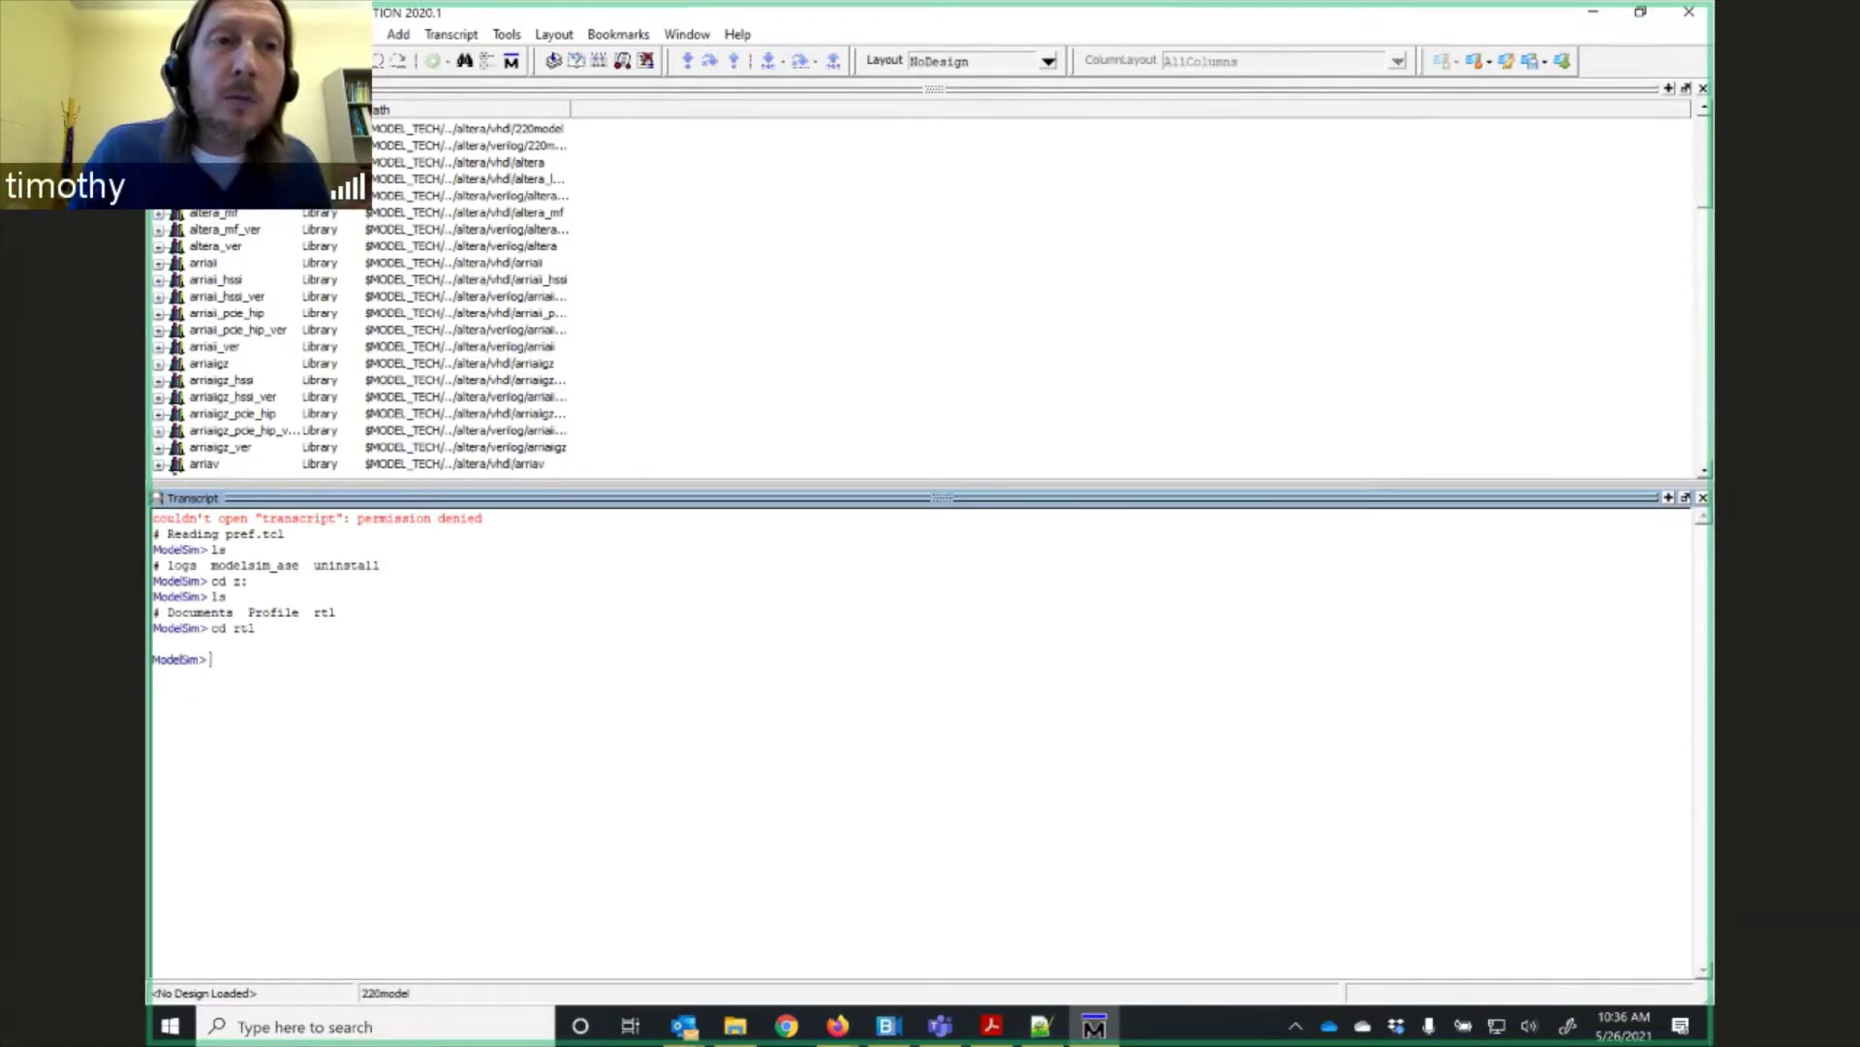
pyautogui.hotkey('alt', 'f')
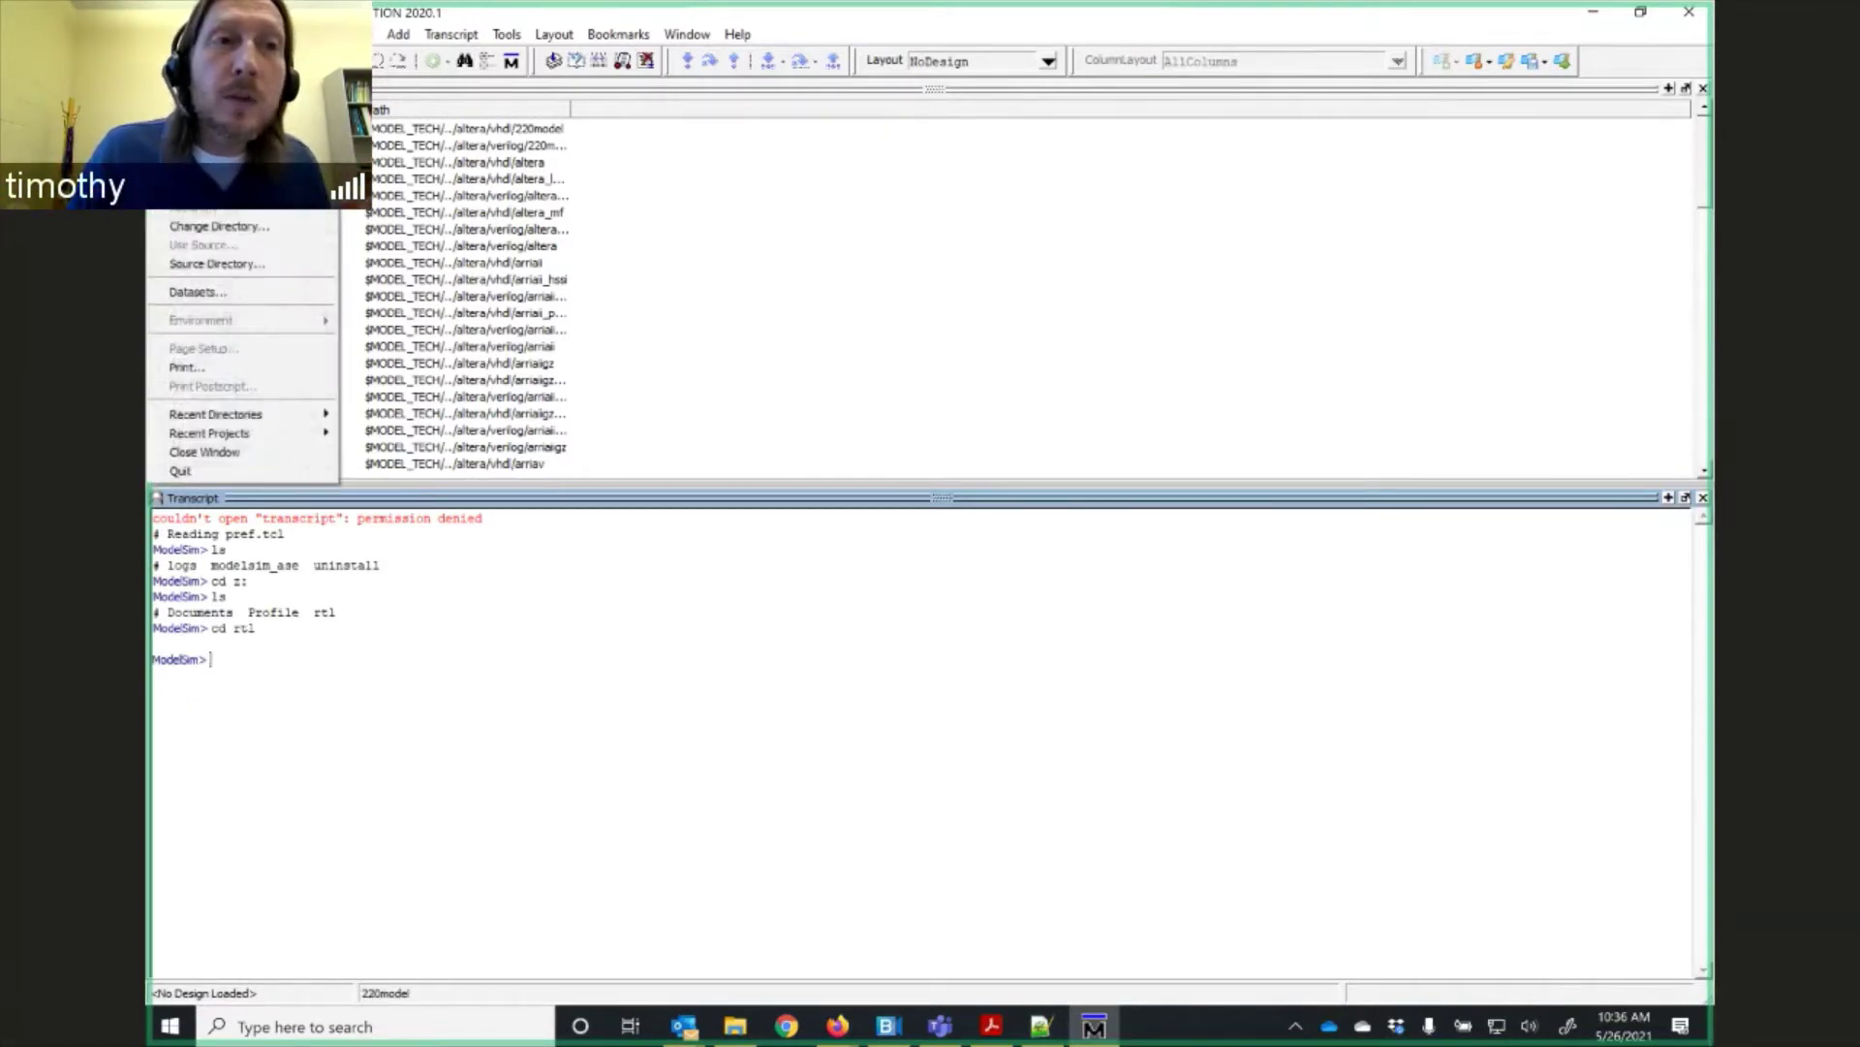
# Change the working directory to Z:/rtl/ModelSim and list its compile.do and init.do.
pyautogui.click(225, 230)
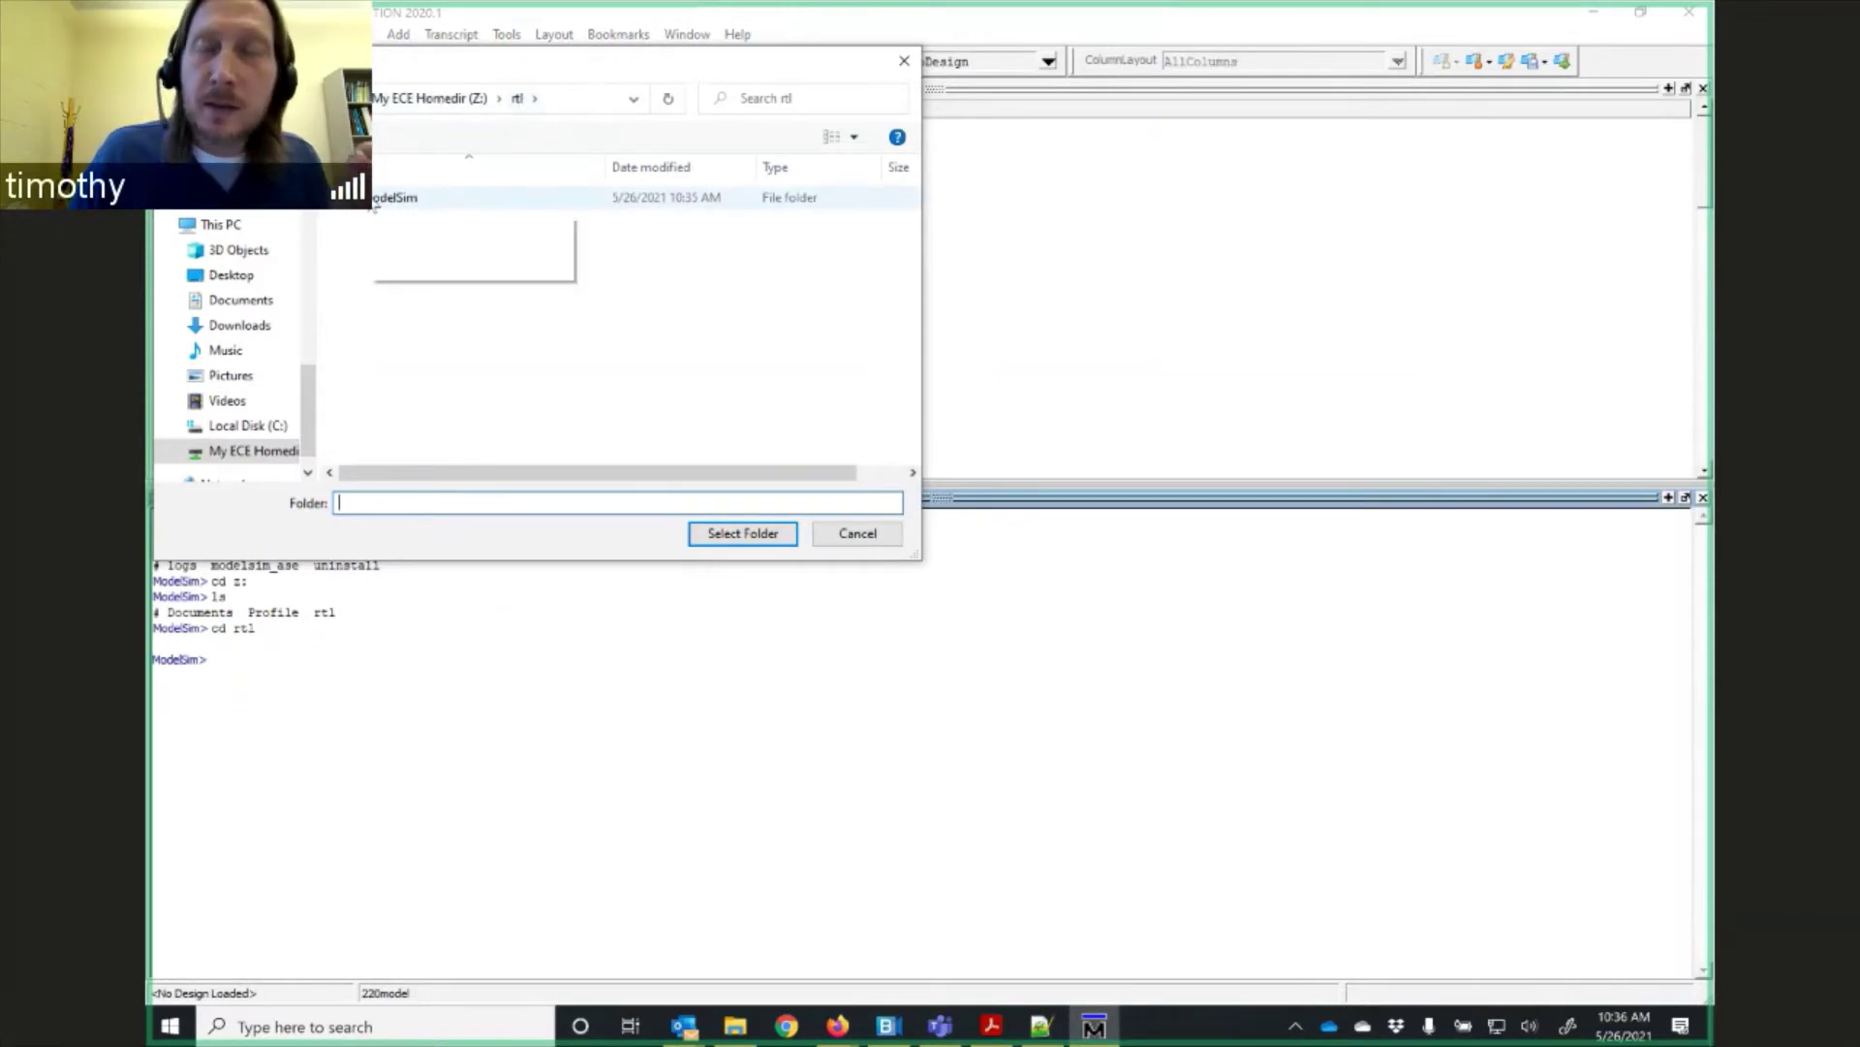
pyautogui.doubleClick(377, 201)
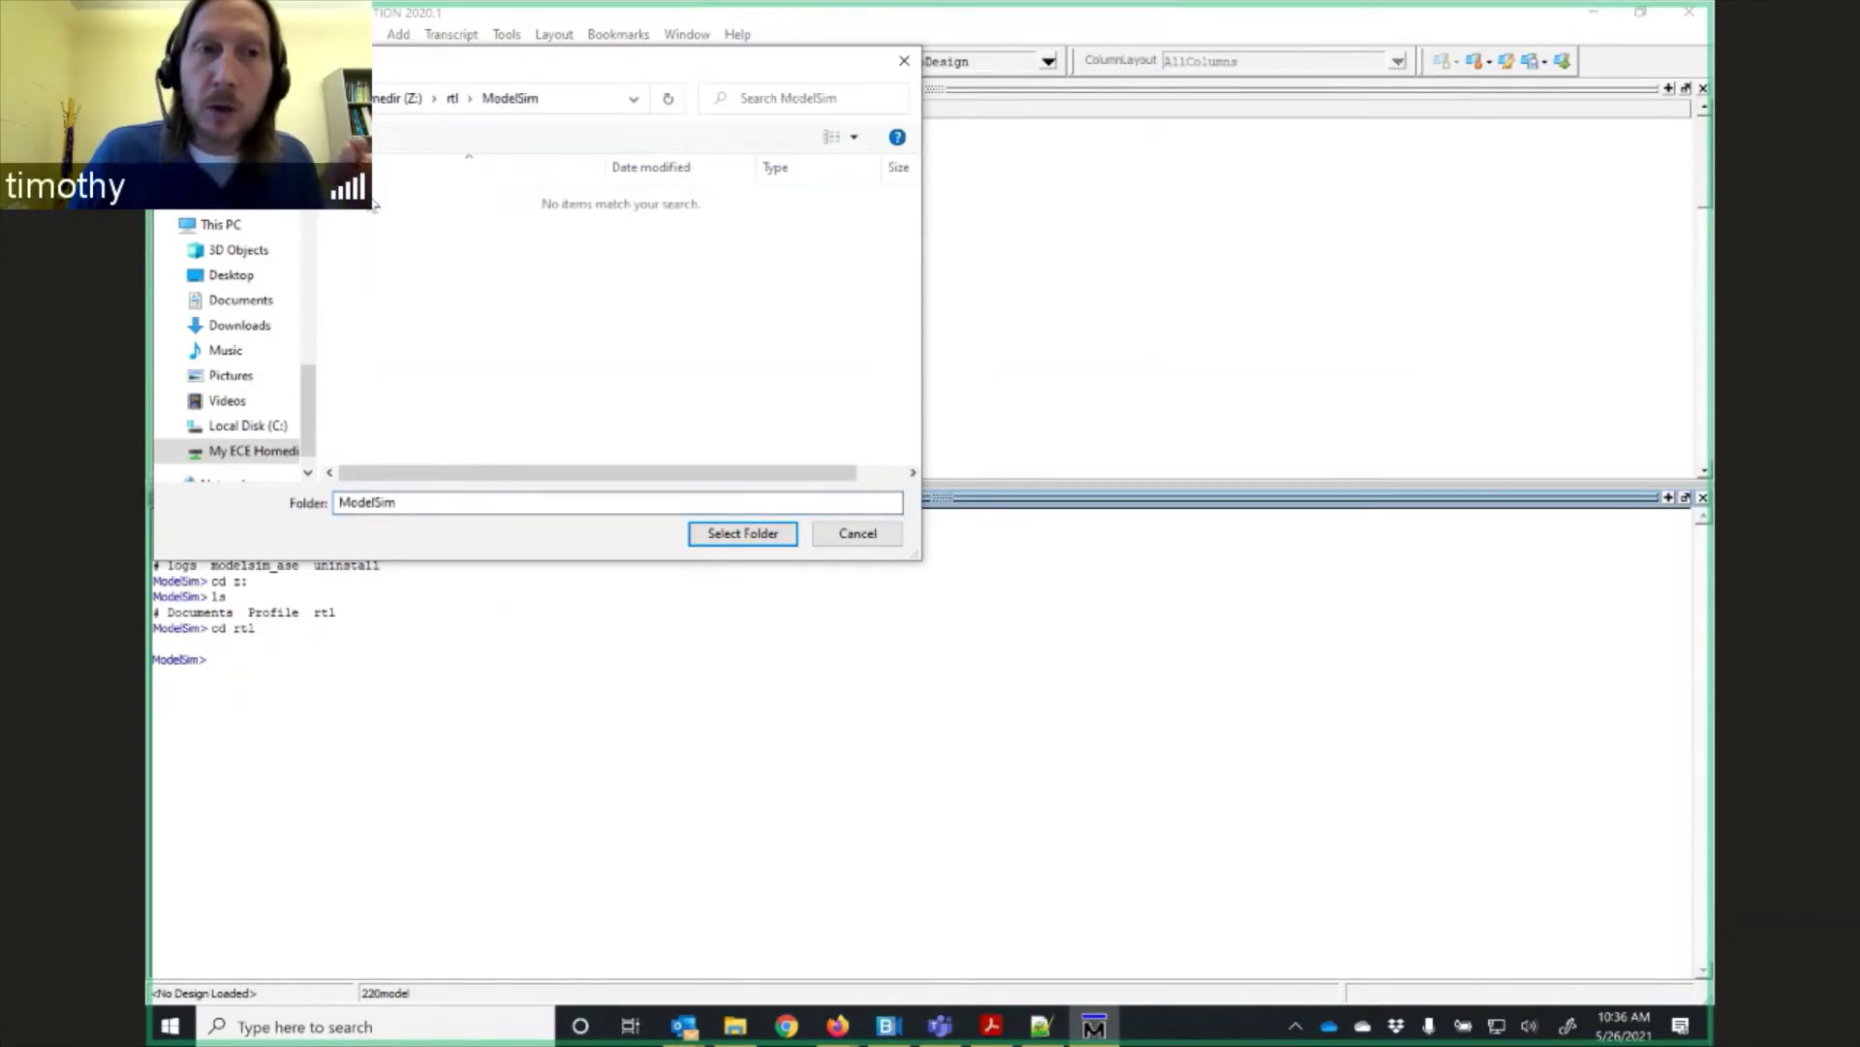
pyautogui.click(741, 534)
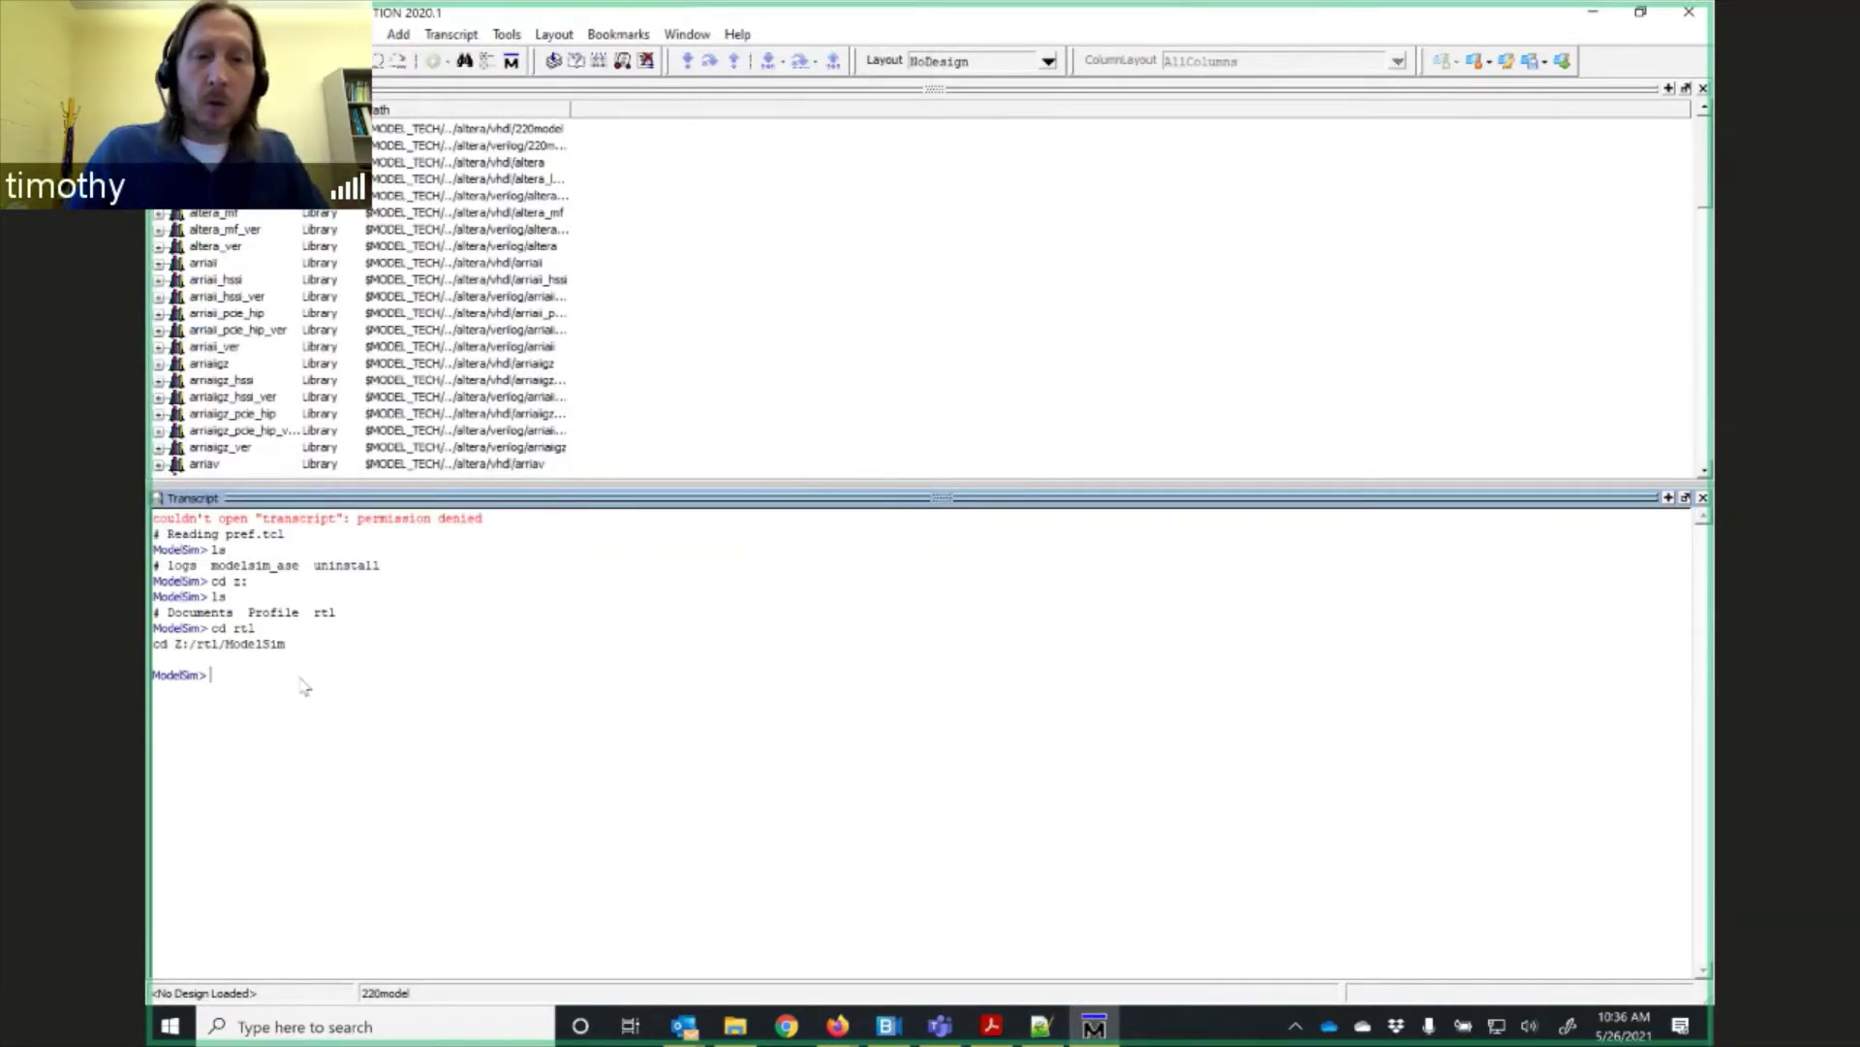
pyautogui.write('ls')
pyautogui.press('Return')
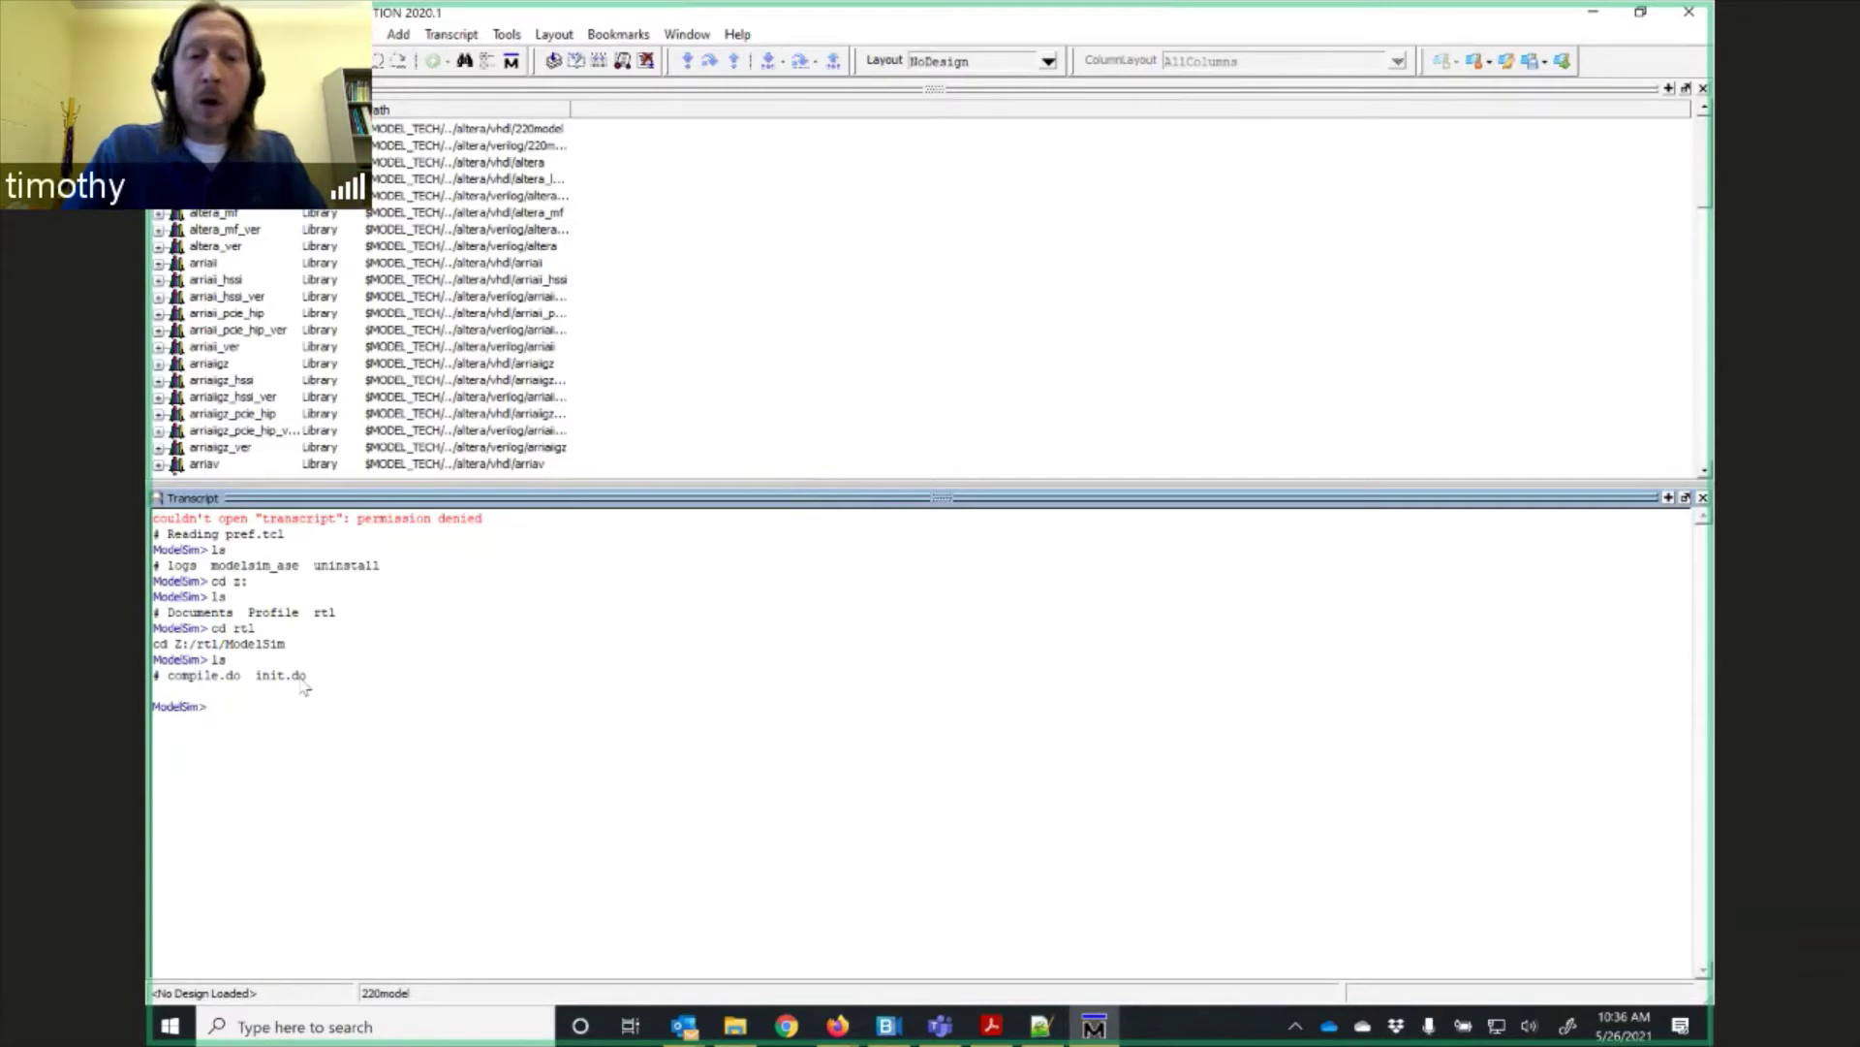
# Go back up to rtl and list its Verilog sources like control.v, mips.v and mips_tb.v.
pyautogui.write('cd ..')
pyautogui.press('Return')
pyautogui.write('ls')
pyautogui.press('Return')
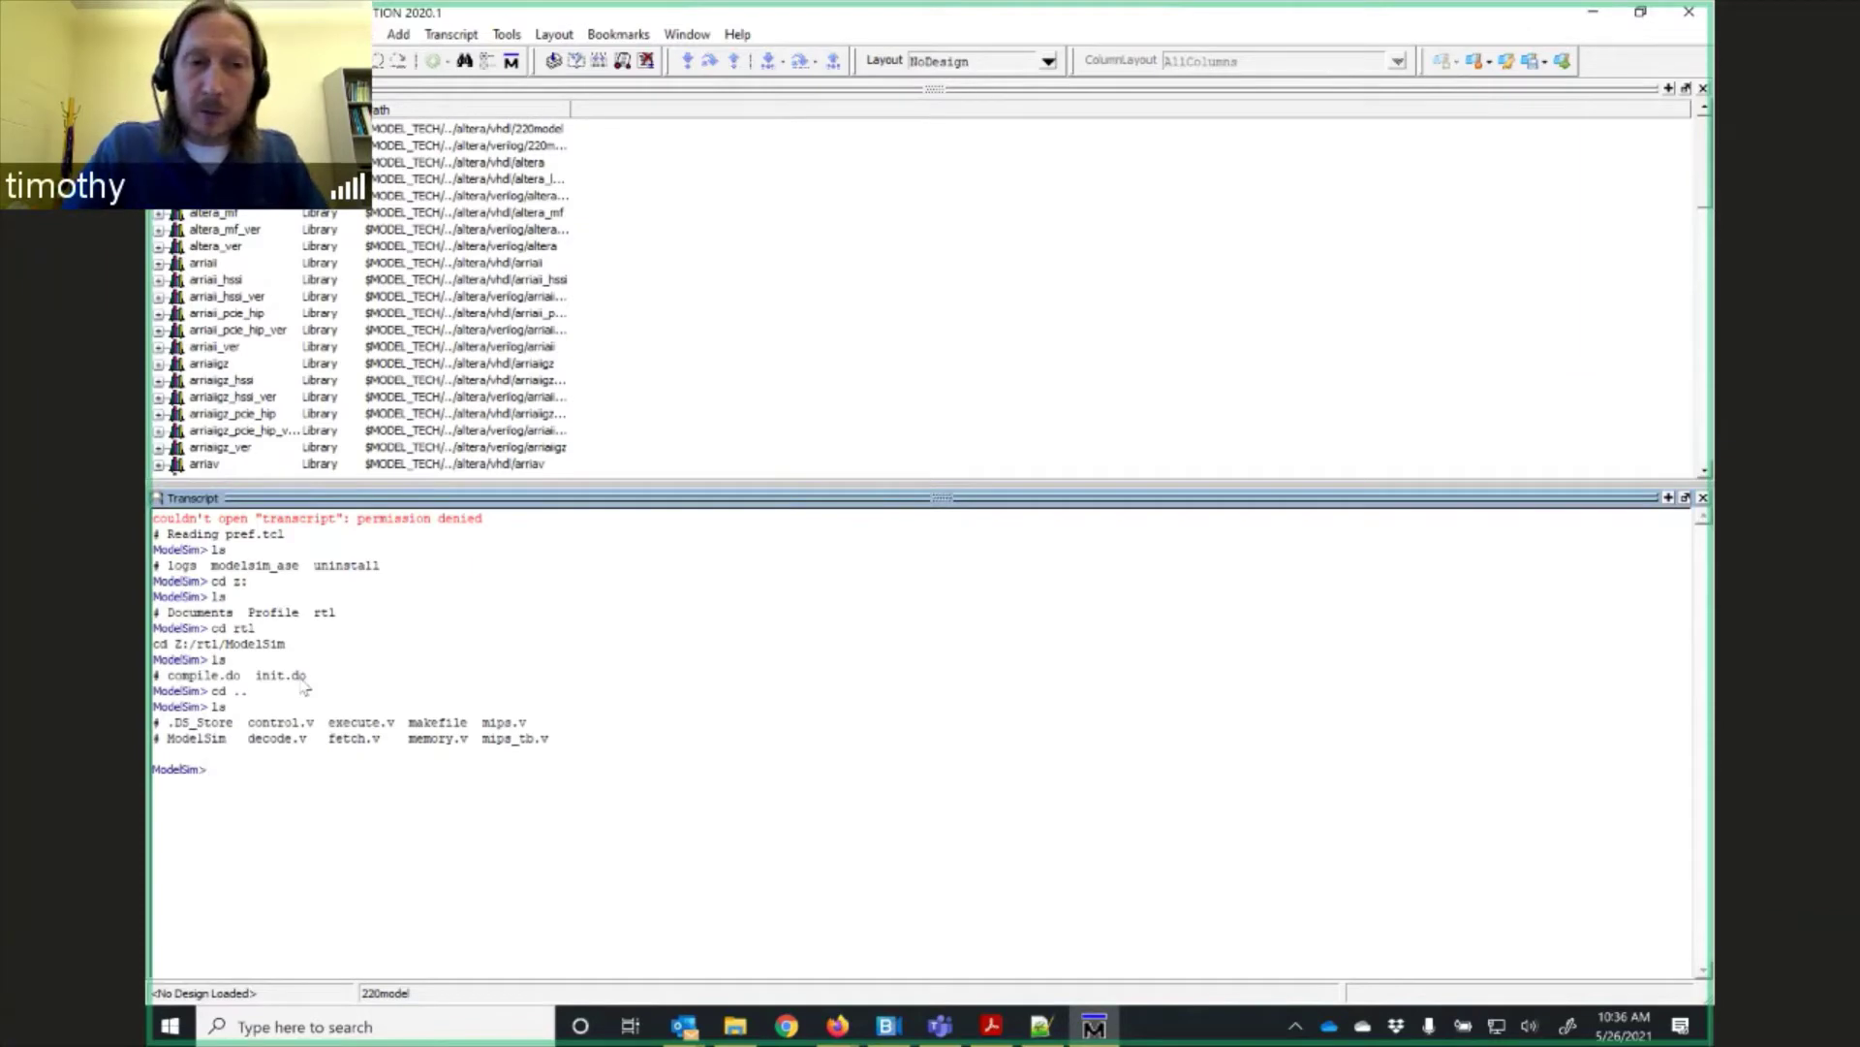
# Open control.v in the source editor with edit control.v, then close it.
pyautogui.write('edit')
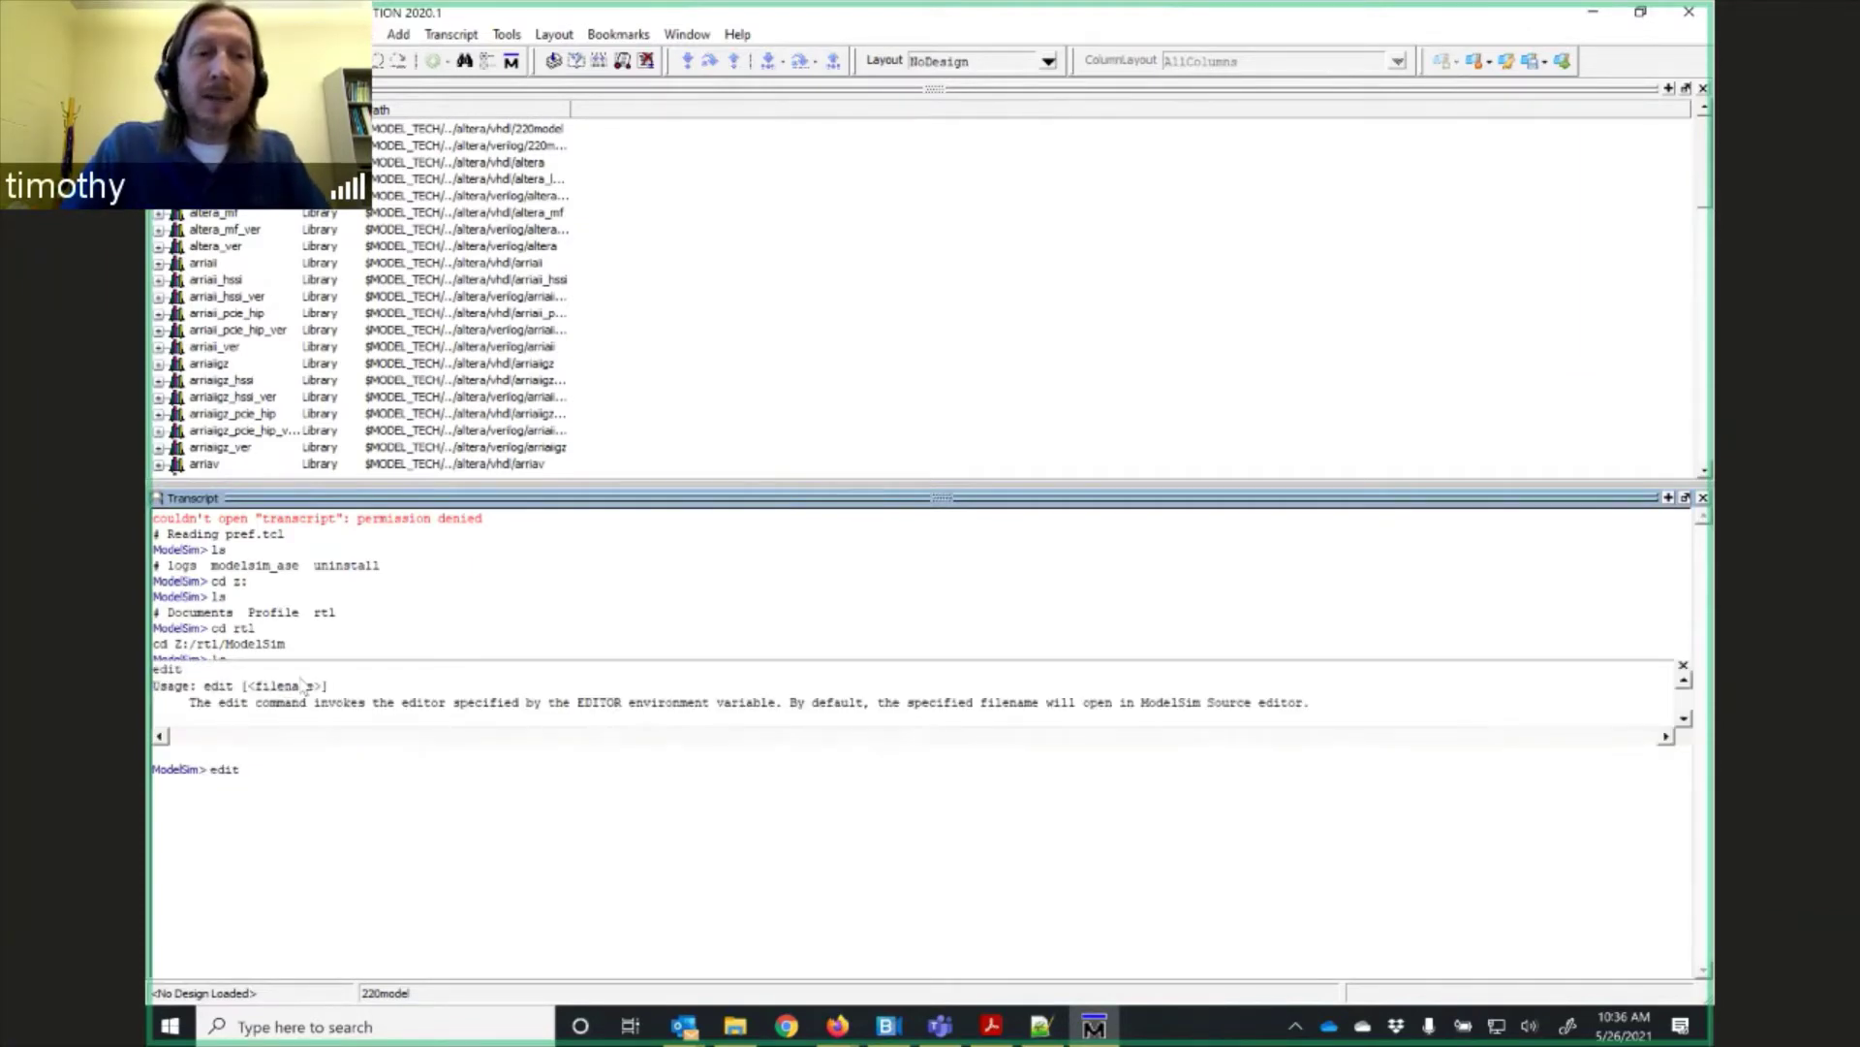
pyautogui.write(' control.v')
pyautogui.press('Return')
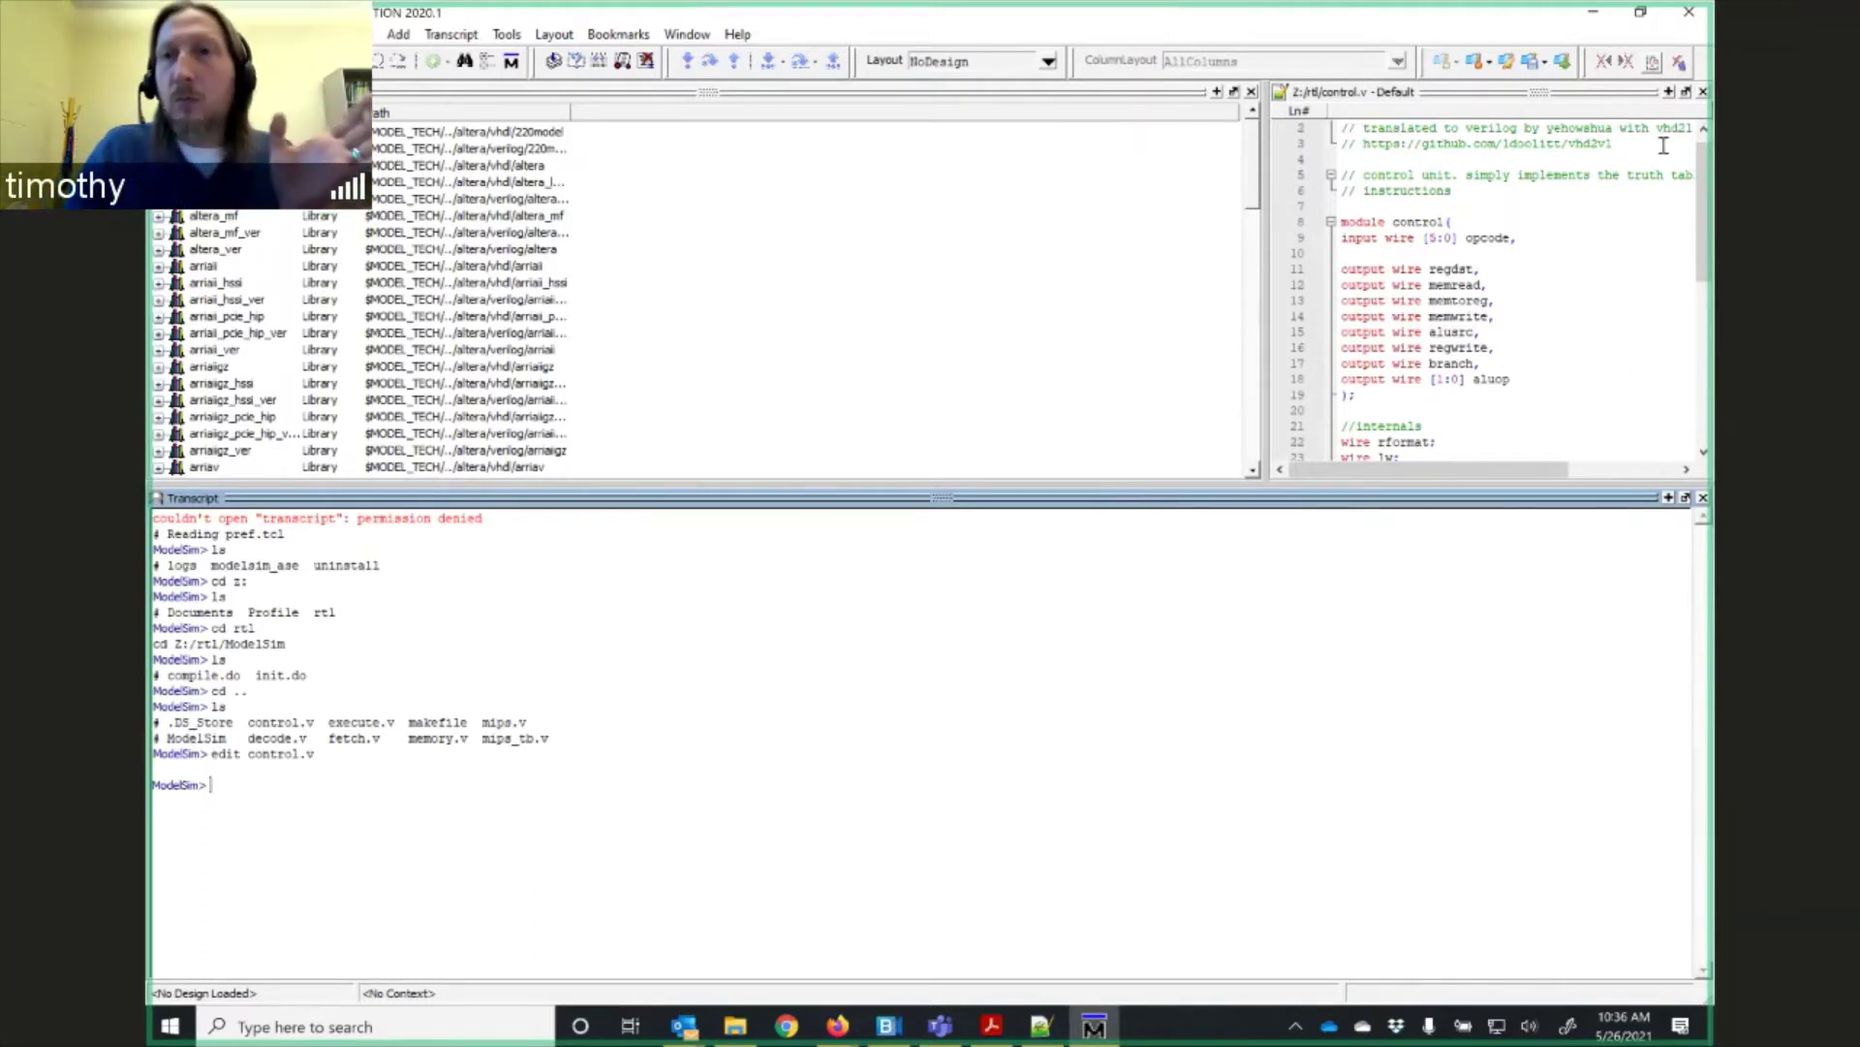
pyautogui.click(1703, 92)
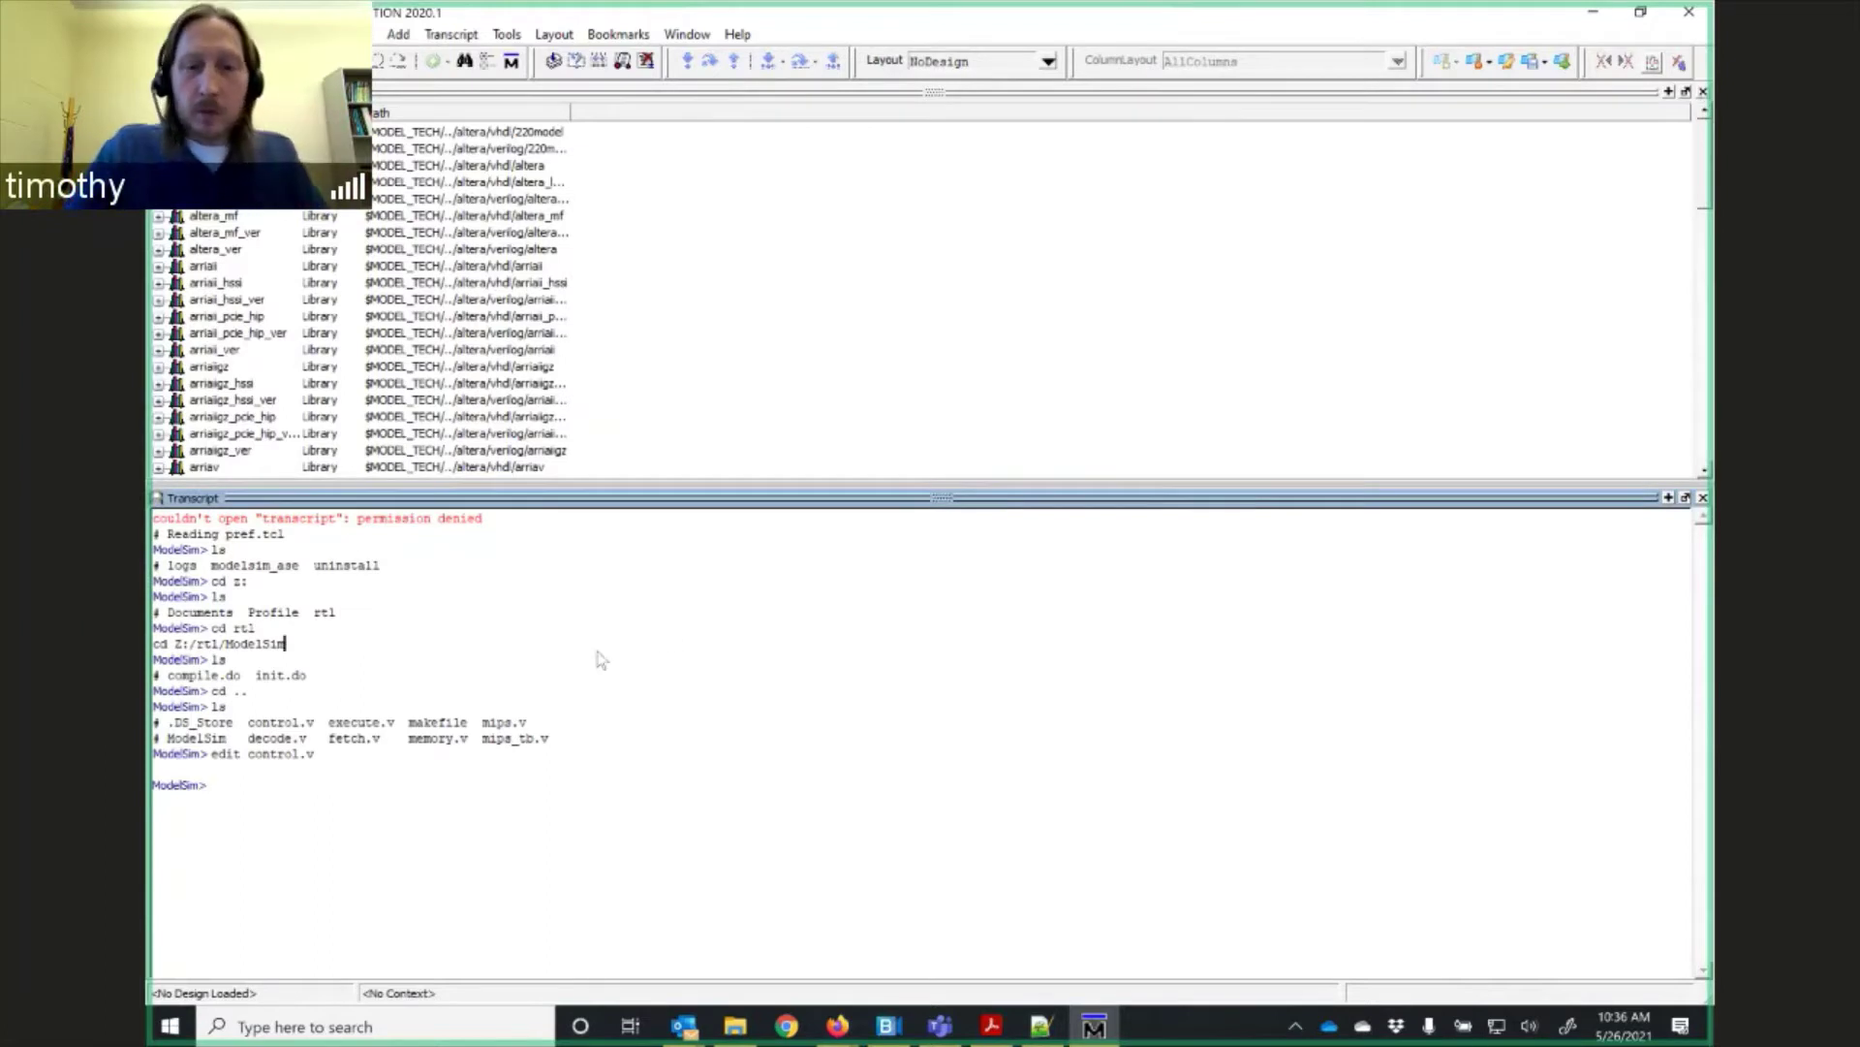
pyautogui.write('cd ')
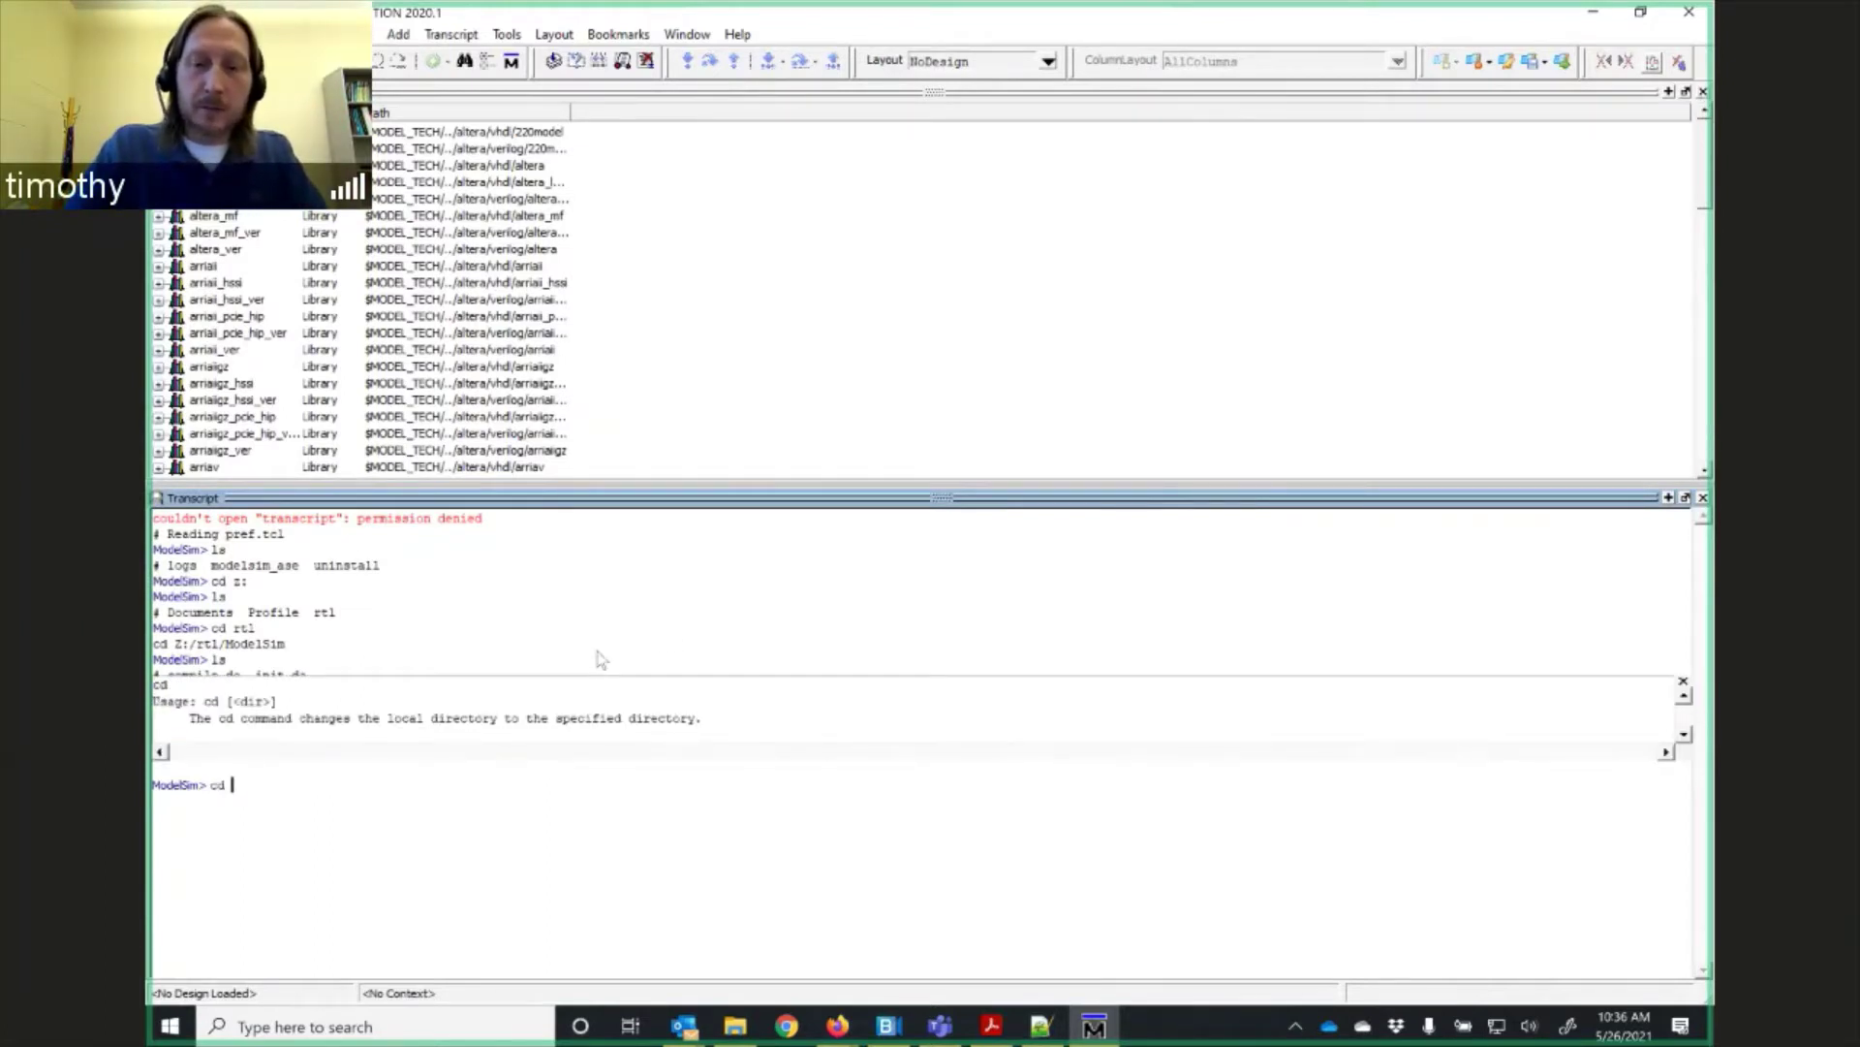
pyautogui.write('mo')
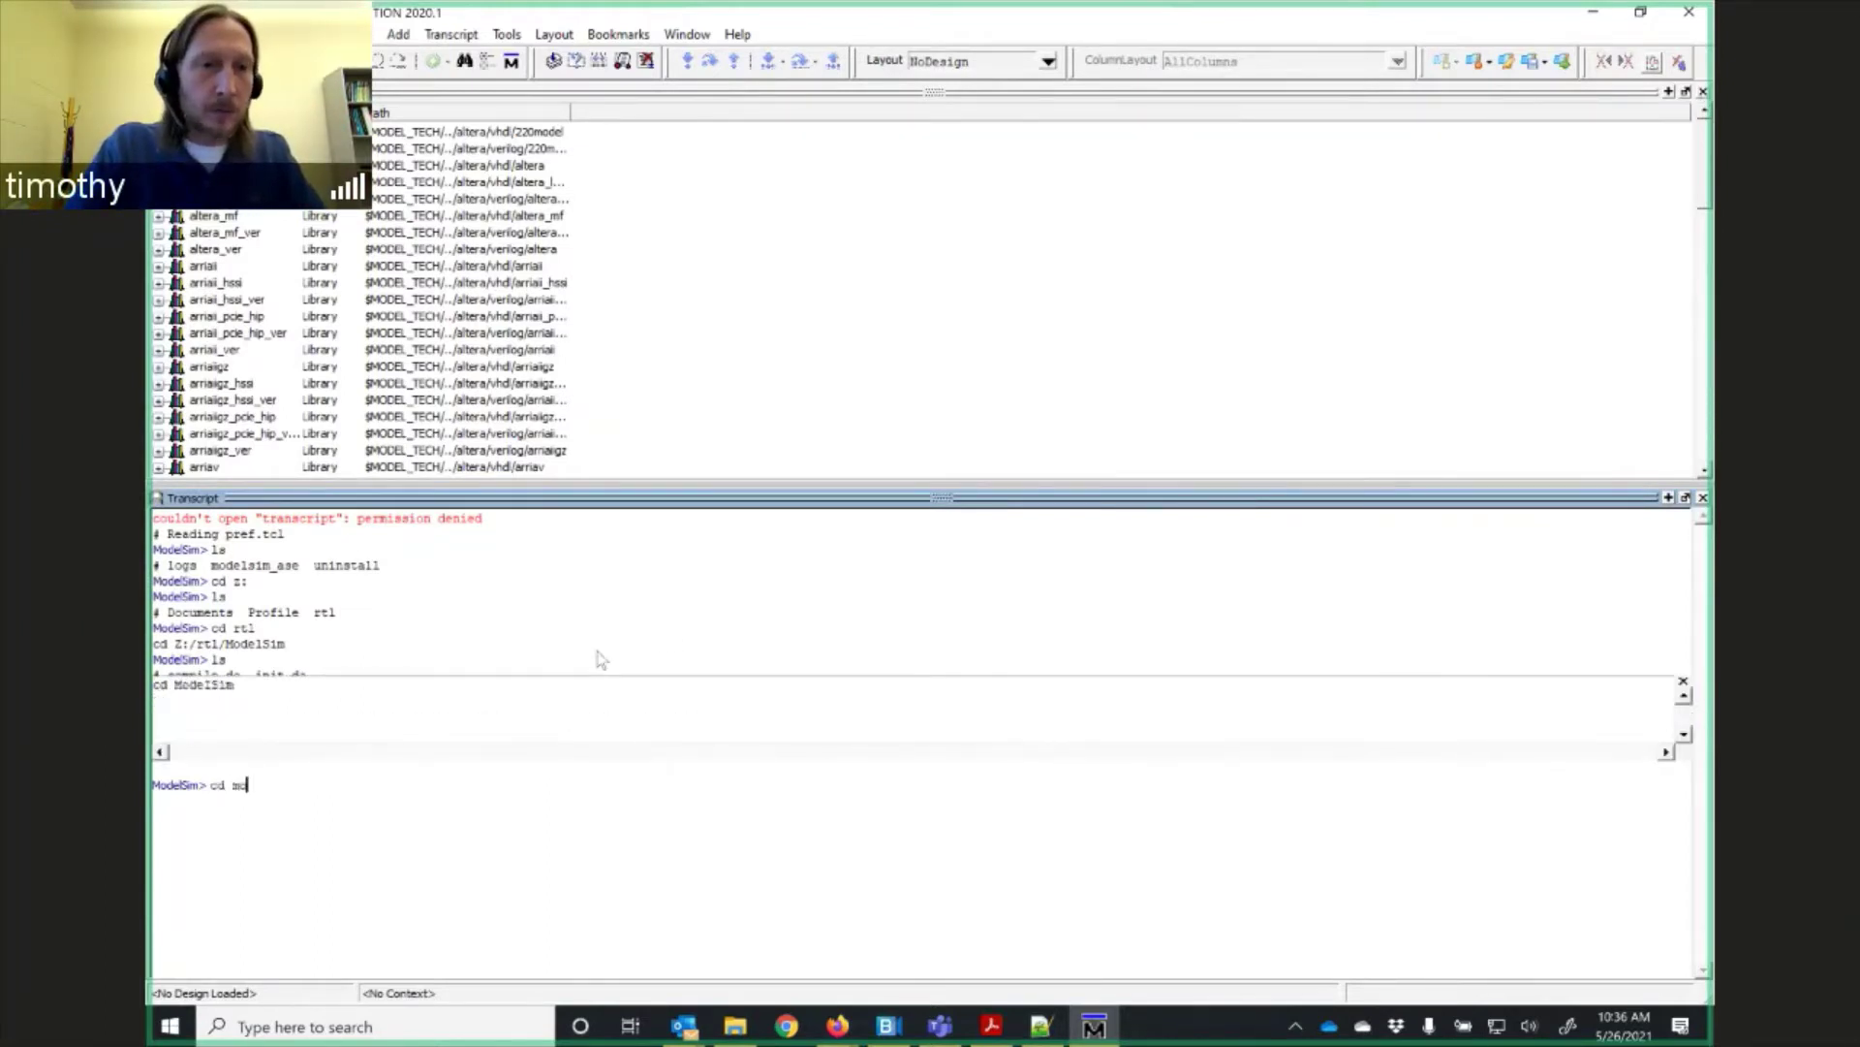
pyautogui.write('delSim')
# Change into the ModelSim folder and close Notepad++, dropping the missing compile.do.
pyautogui.press('Return')
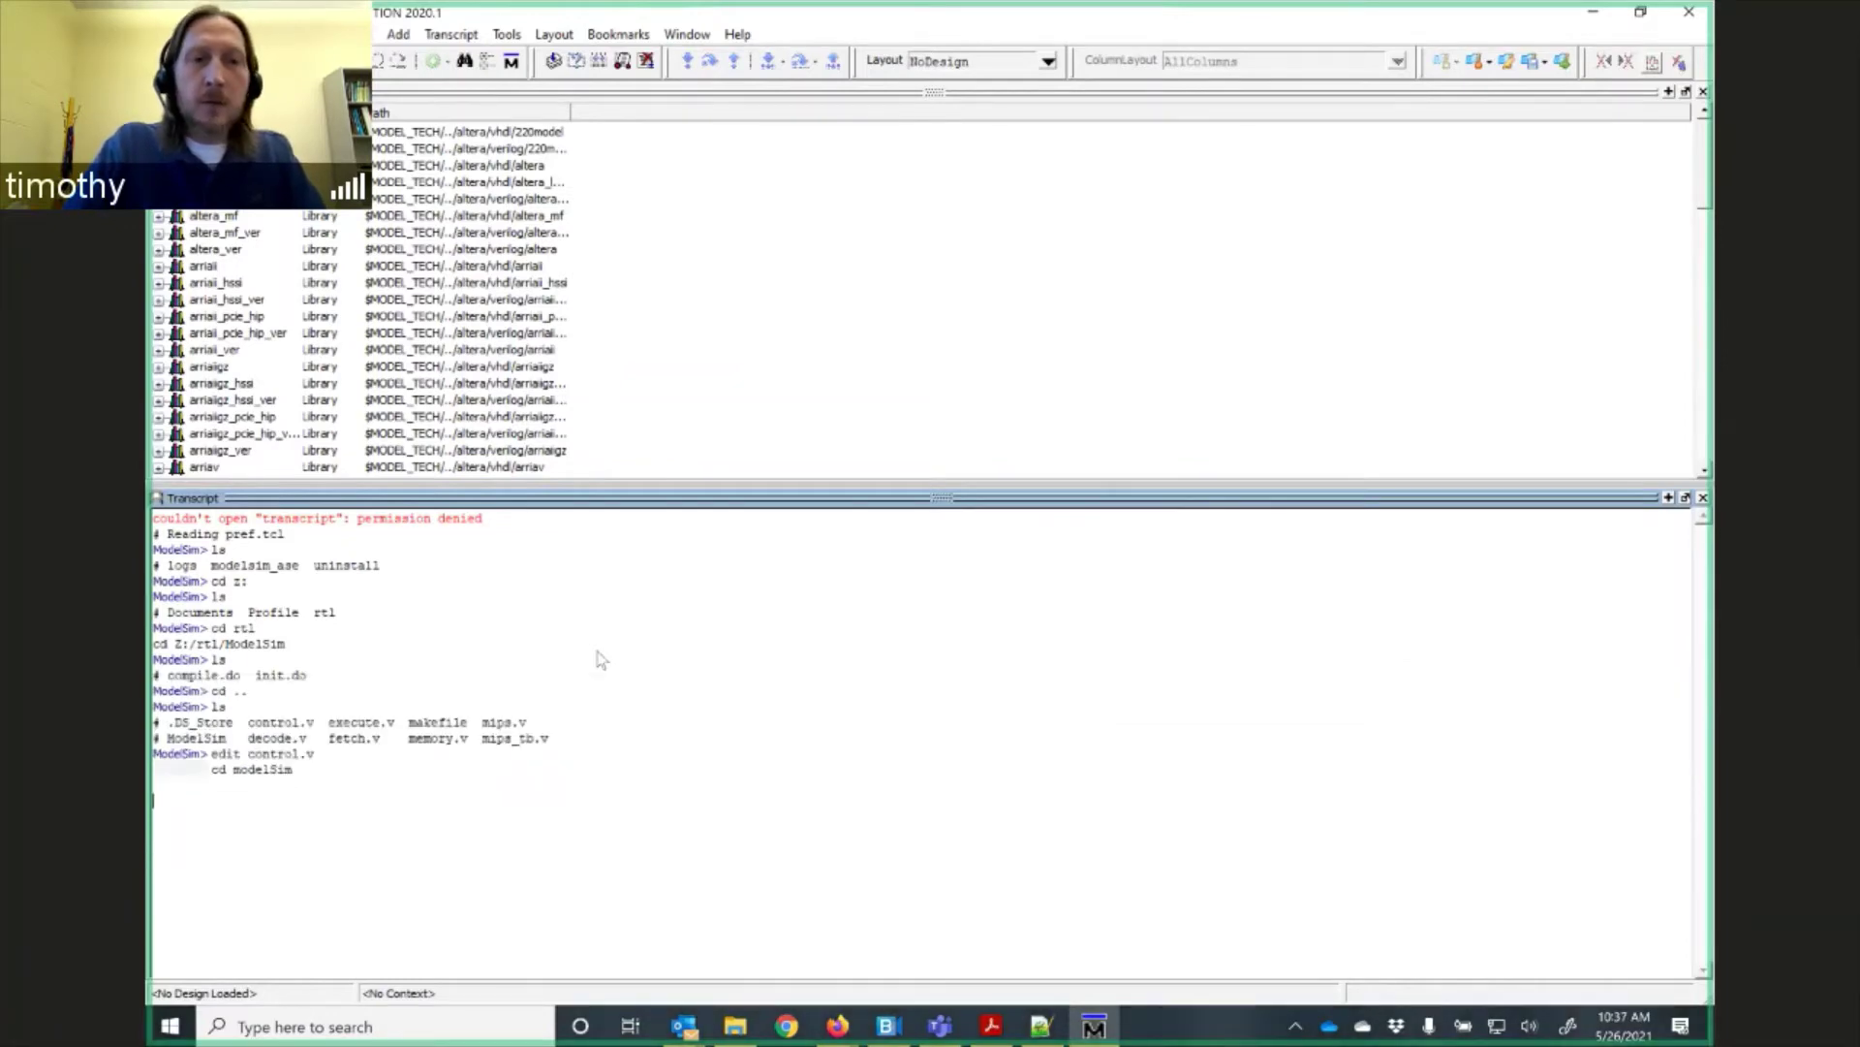
pyautogui.click(1041, 1027)
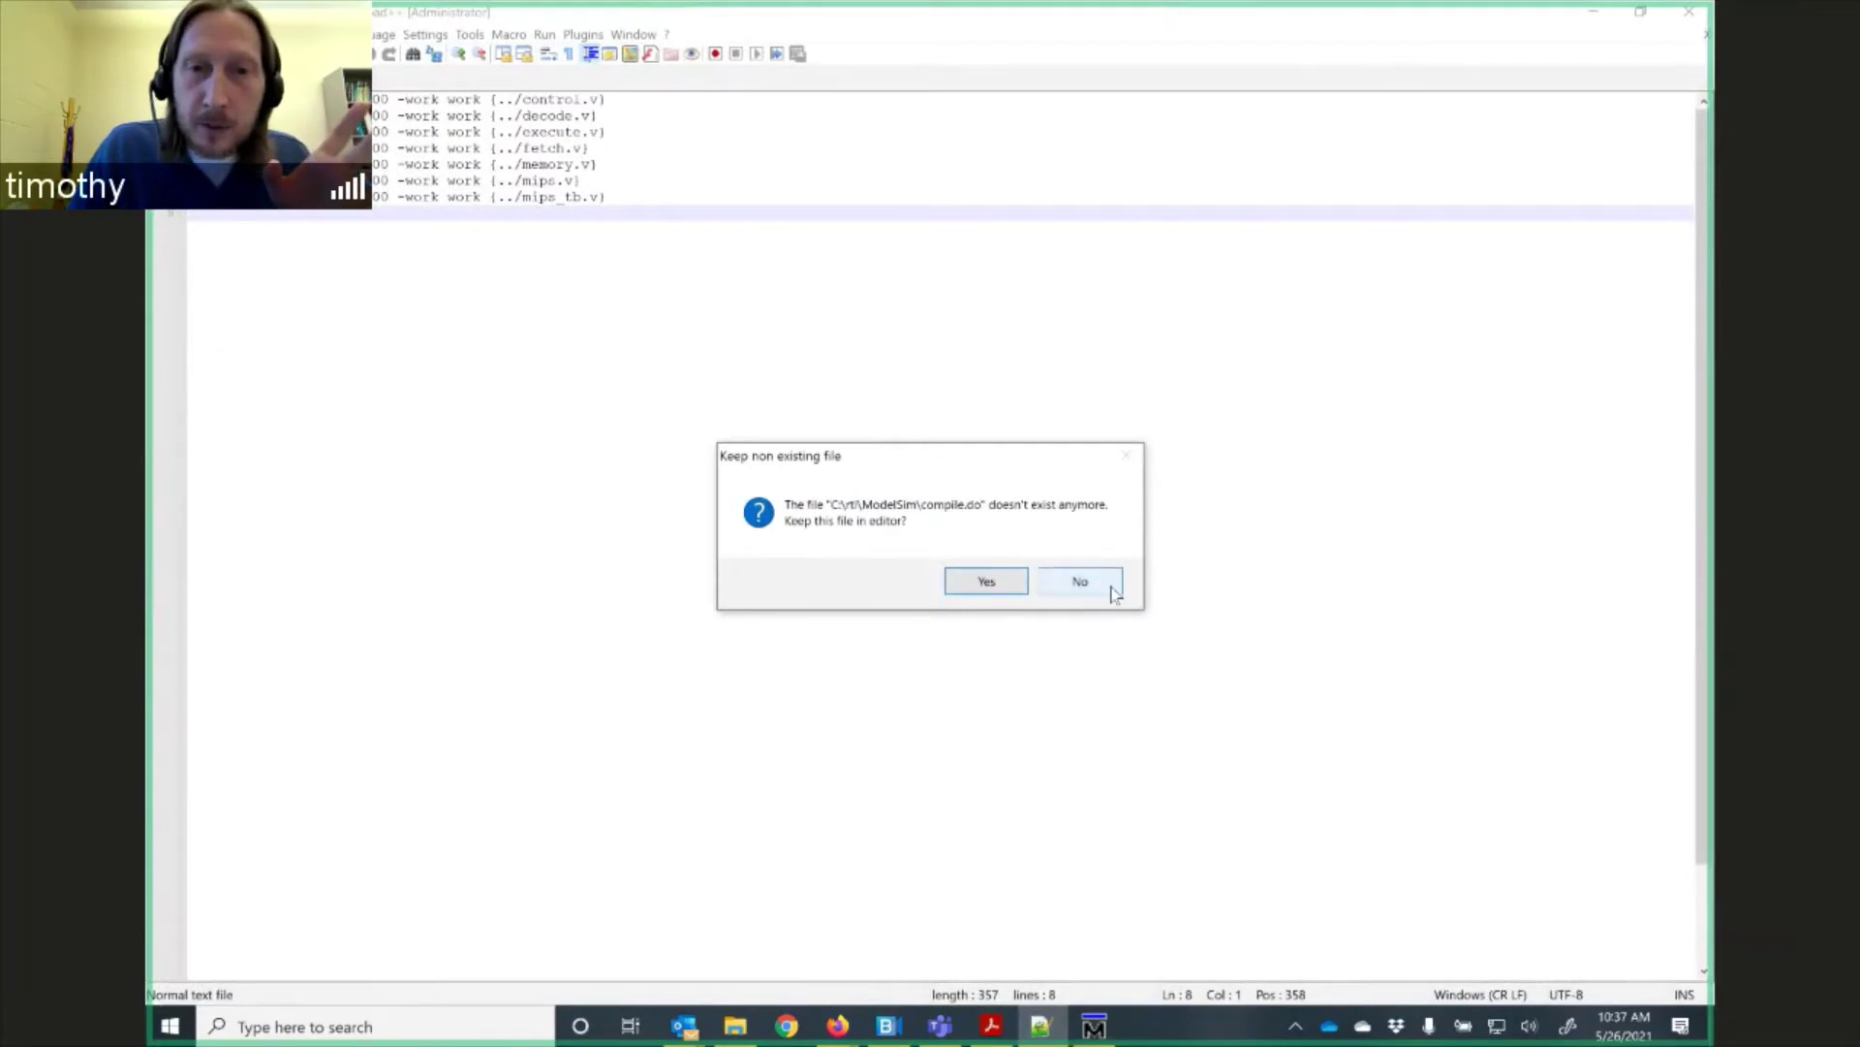
pyautogui.click(1081, 581)
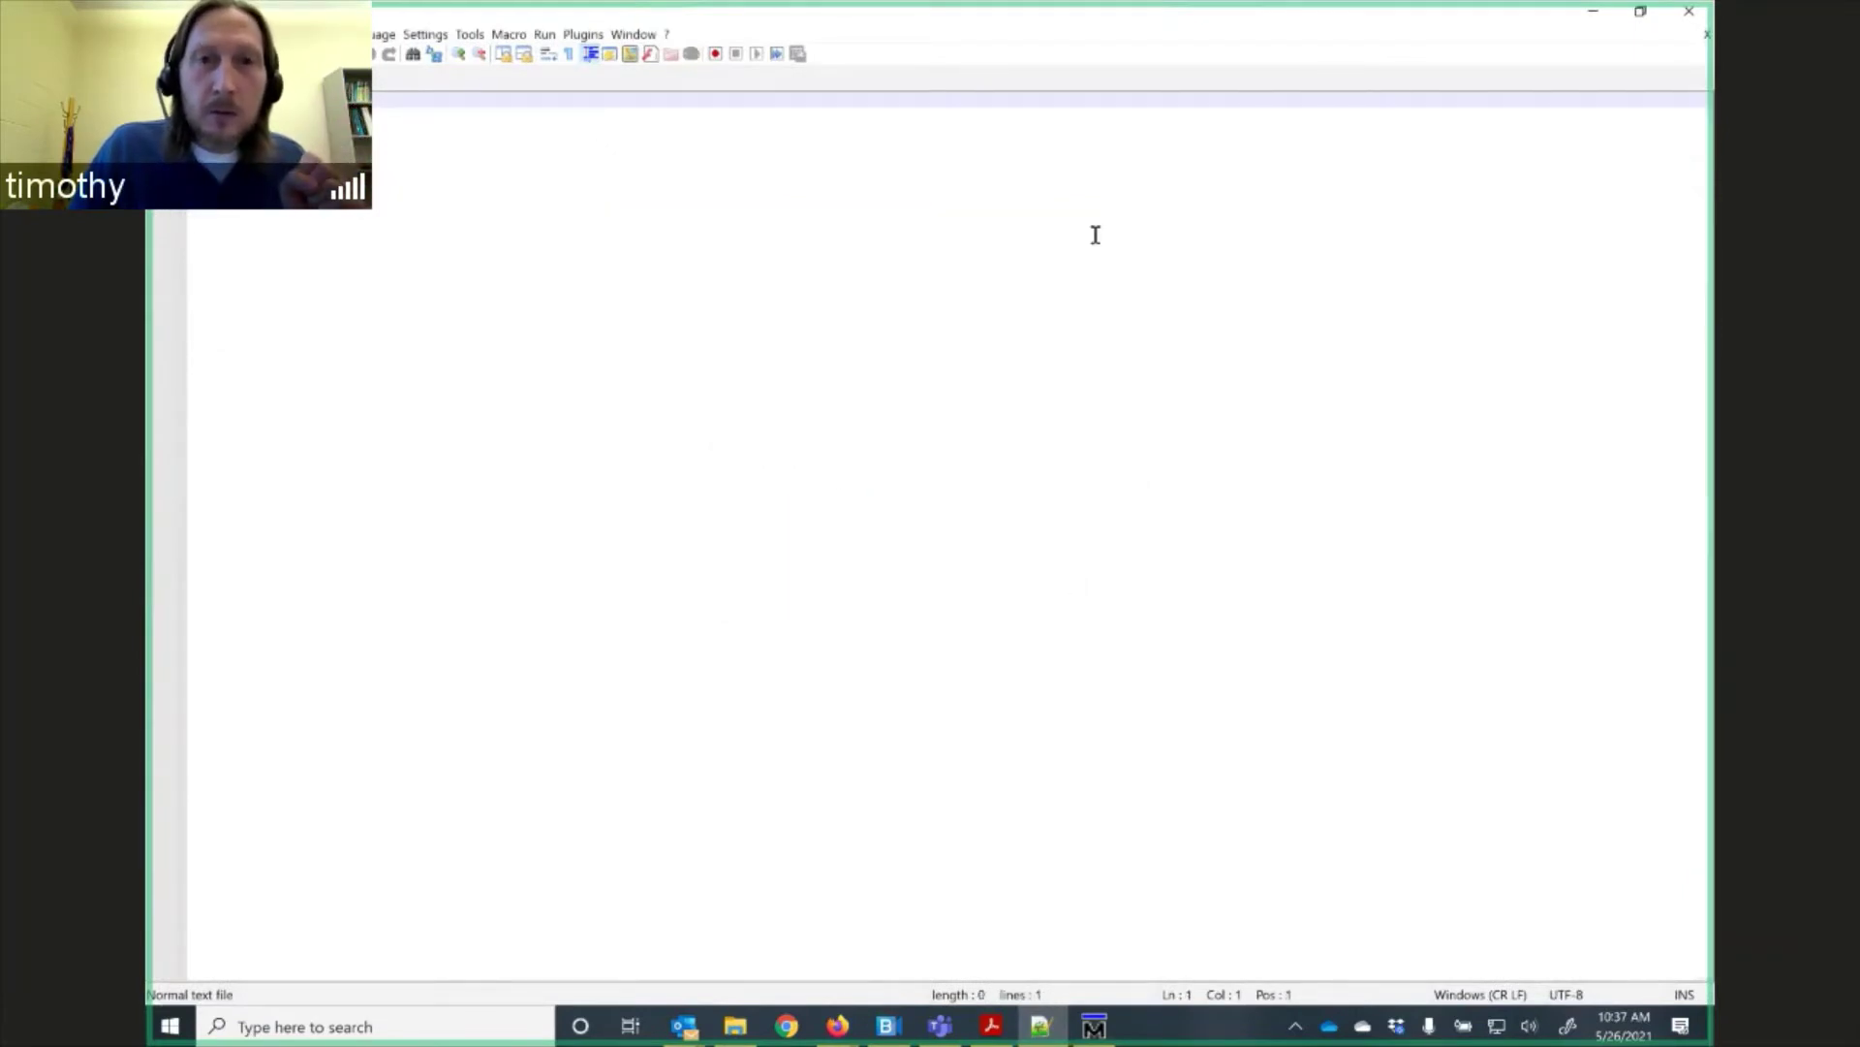
pyautogui.click(1687, 15)
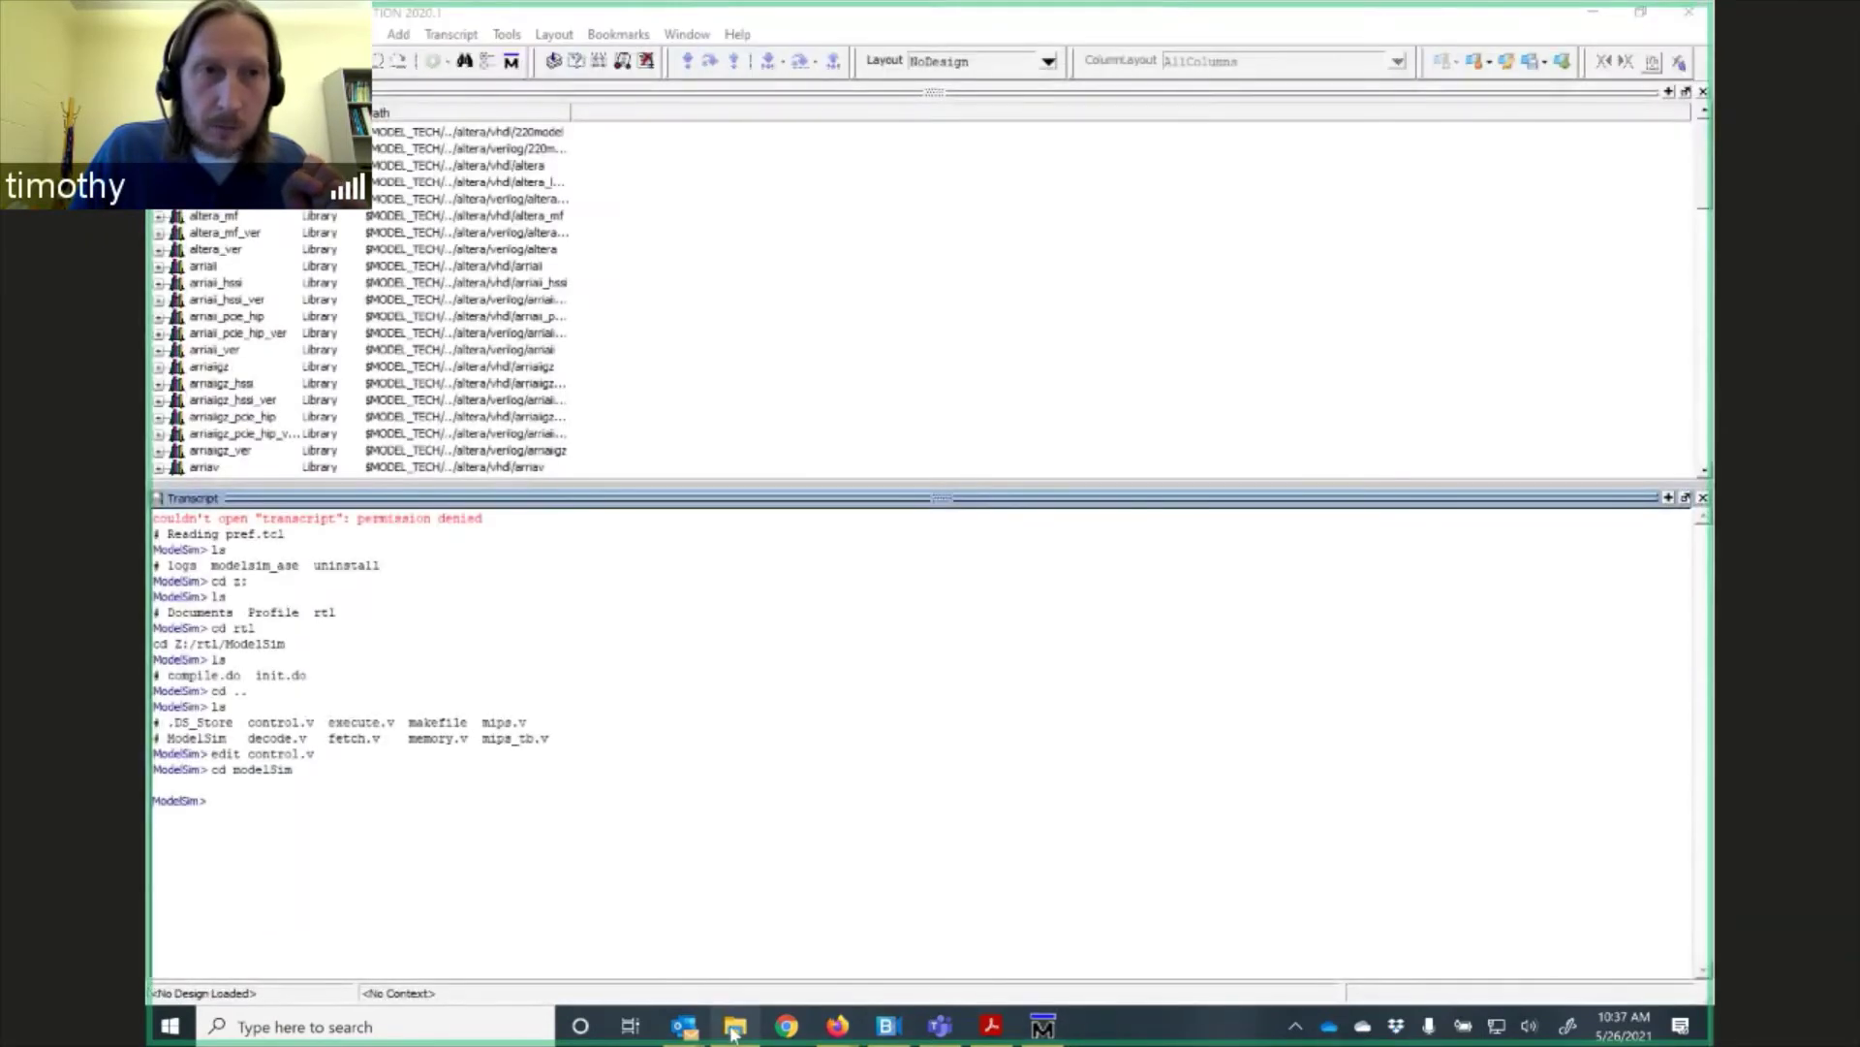
# Open compile.do and init.do in Notepad++, snapped beside File Explorer showing Z:\rtl.
pyautogui.click(734, 1030)
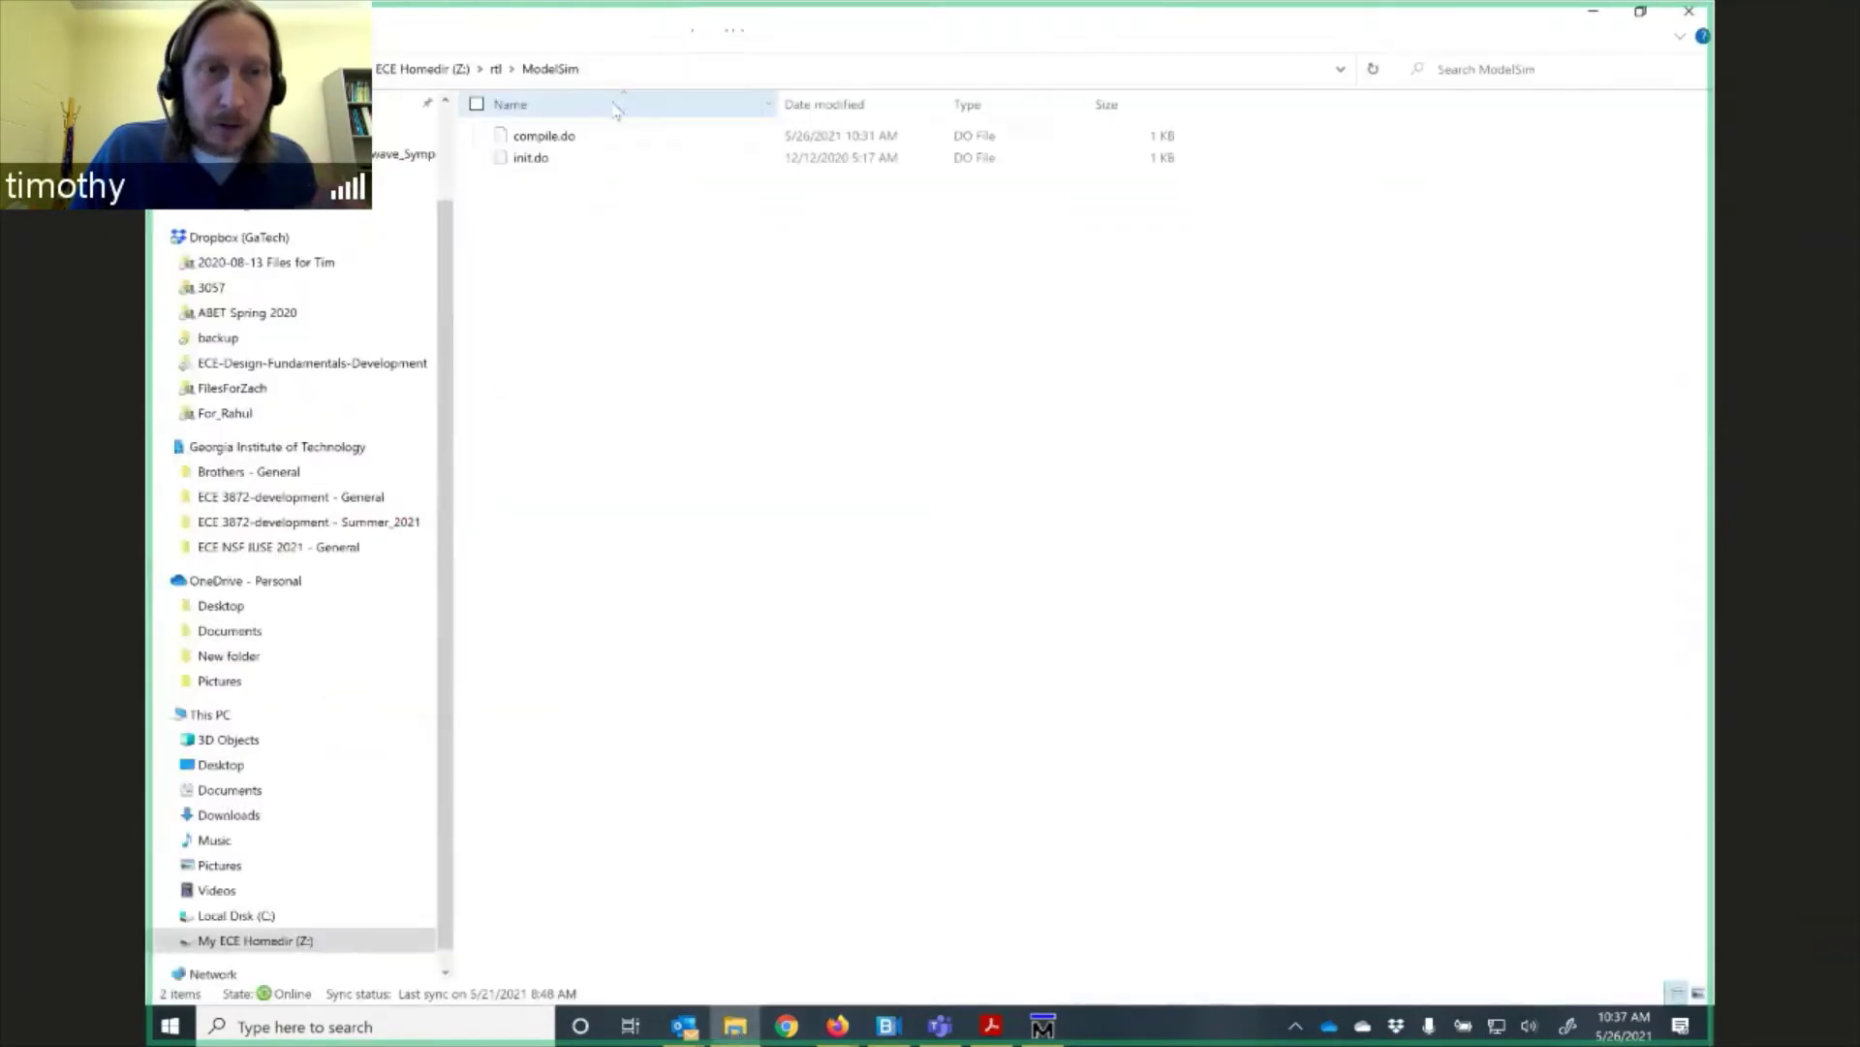
pyautogui.click(555, 158)
pyautogui.keyDown('shift'); pyautogui.click(548, 135); pyautogui.keyUp('shift')
pyautogui.rightClick(548, 136)
pyautogui.click(465, 191)
pyautogui.press('super+Left')
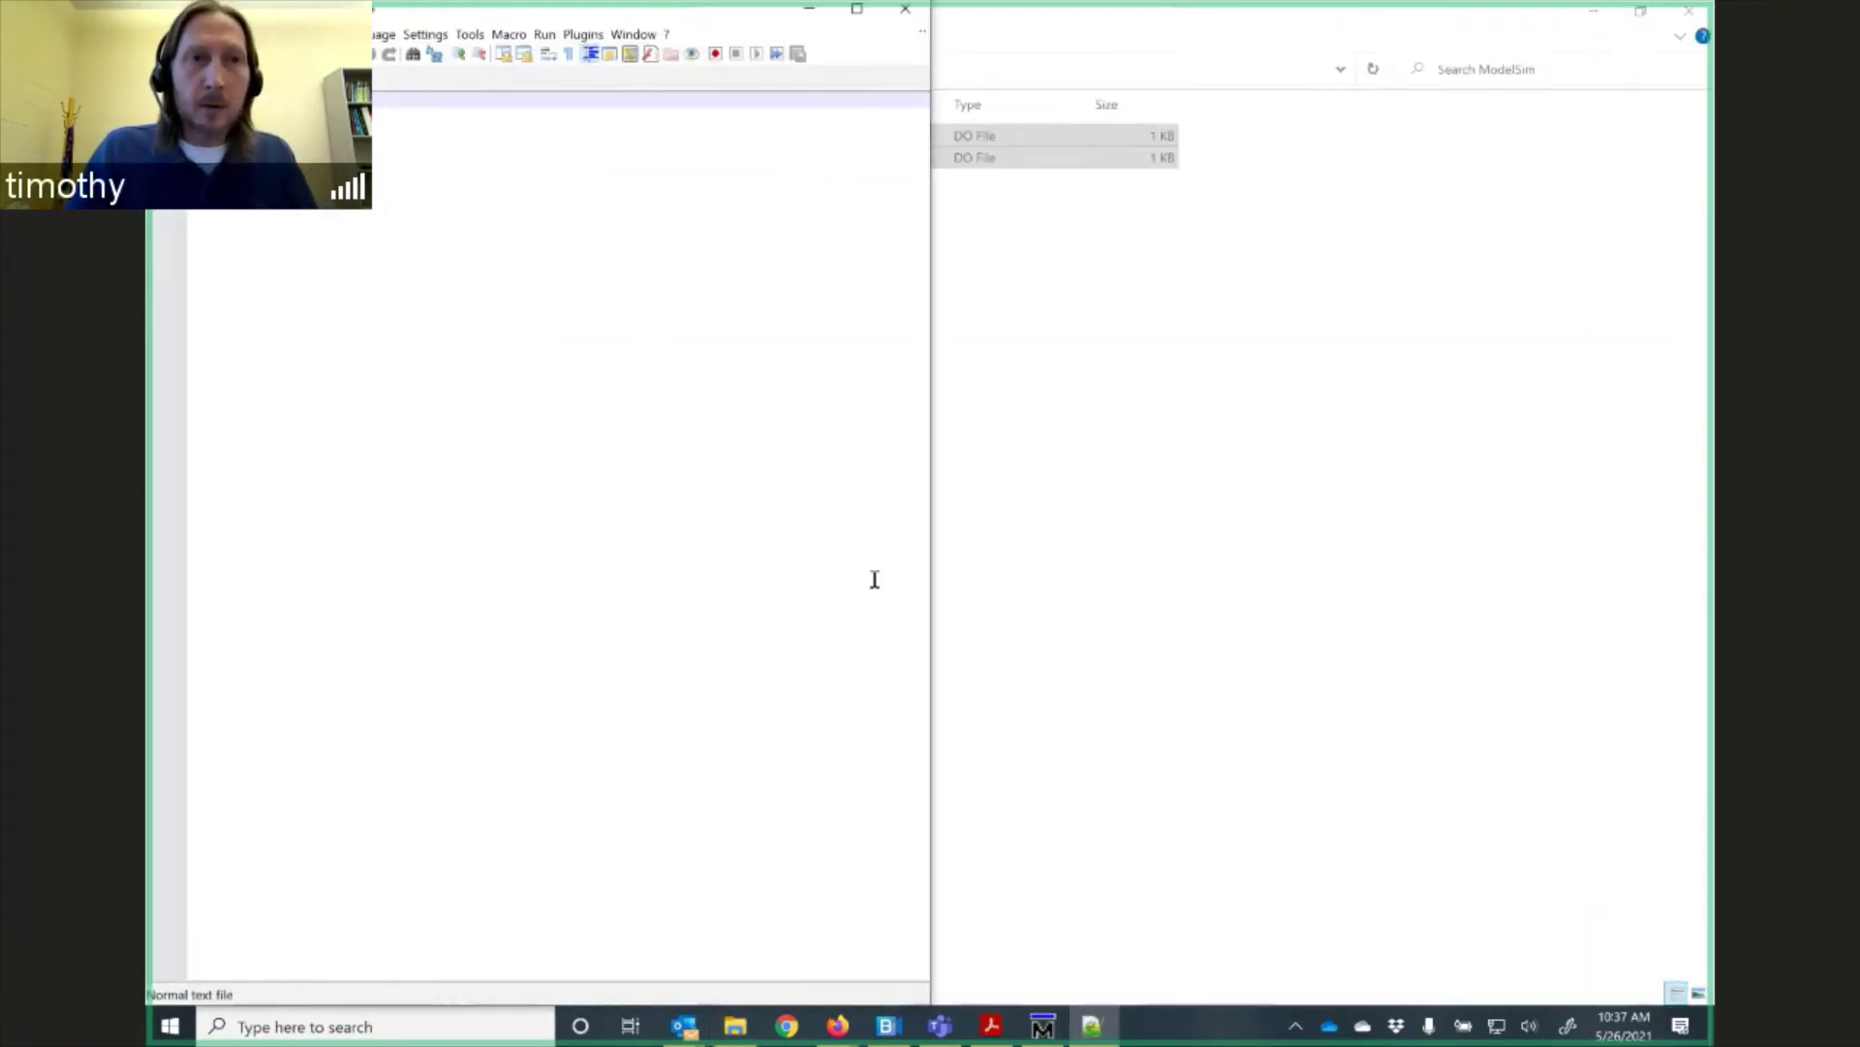
pyautogui.click(1146, 698)
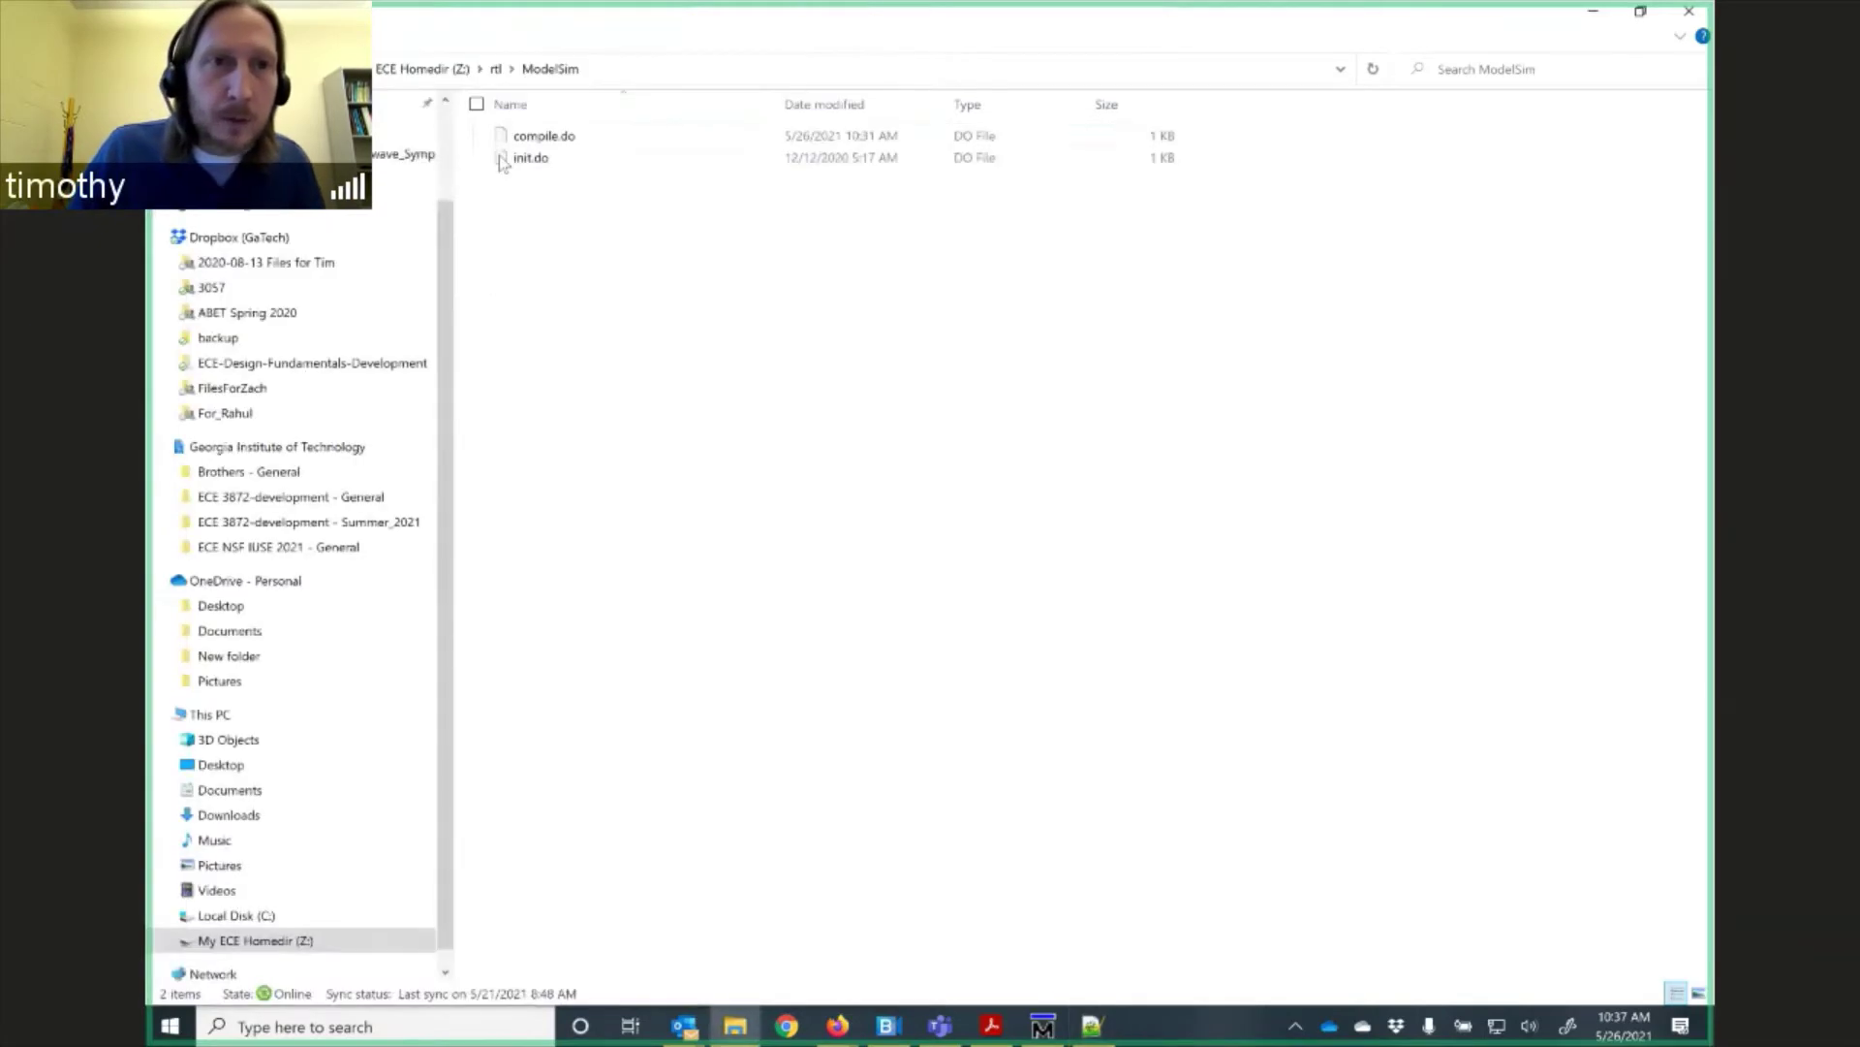
pyautogui.click(502, 70)
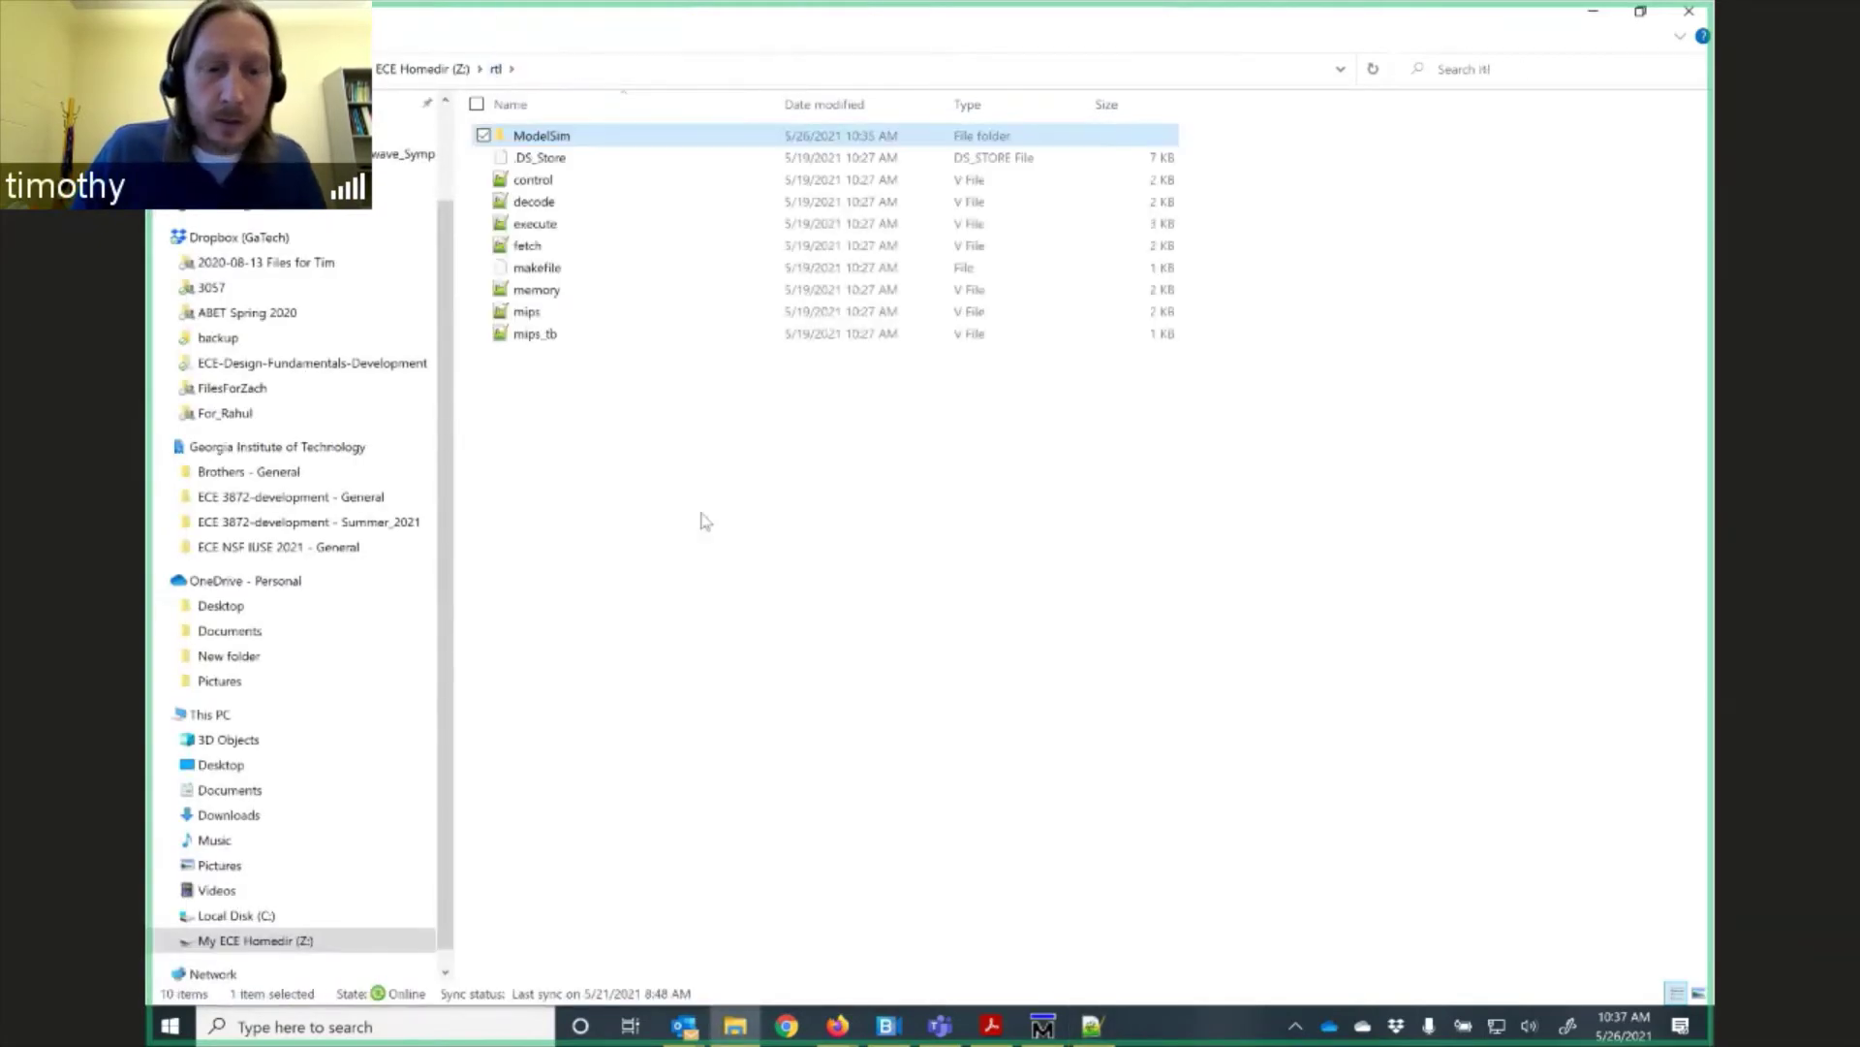
# Place File Explorer beside Notepad++ and select the compile.do vlog lines two through seven.
pyautogui.press('super+Right')
pyautogui.click(582, 468)
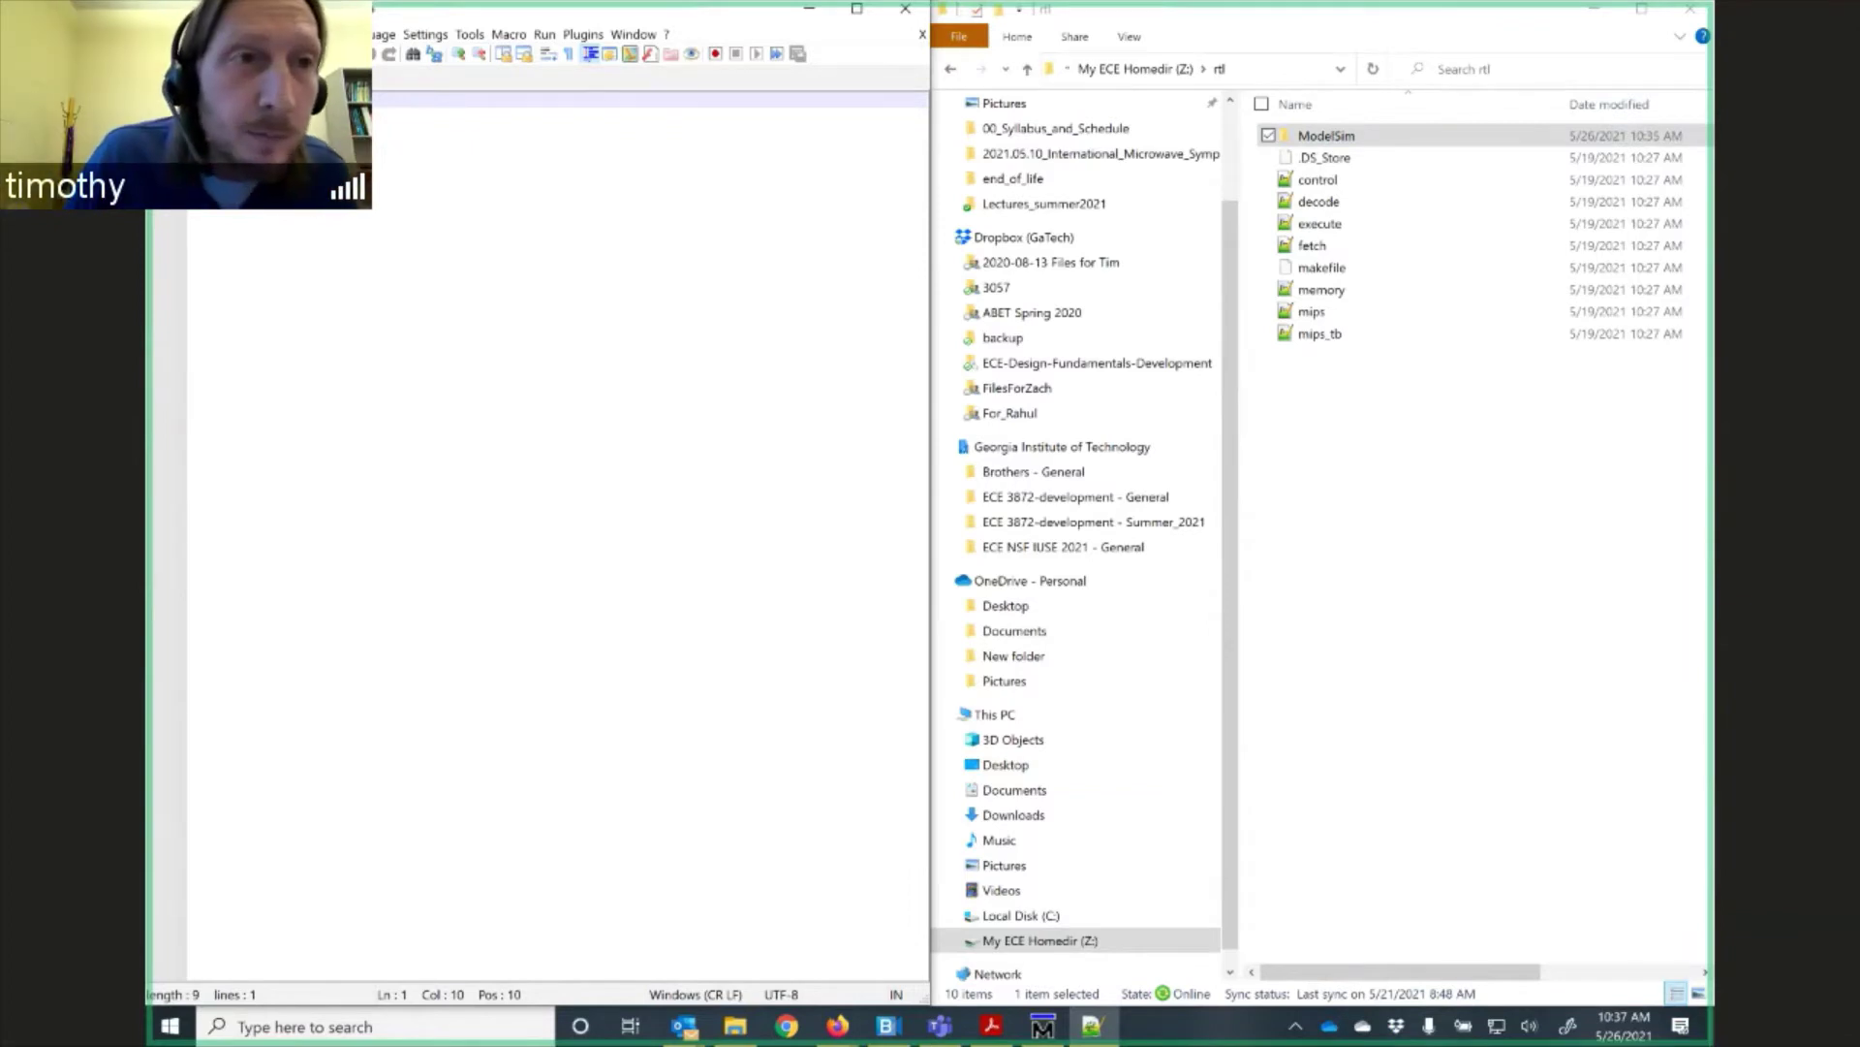
pyautogui.hotkey('ctrl', 'v')
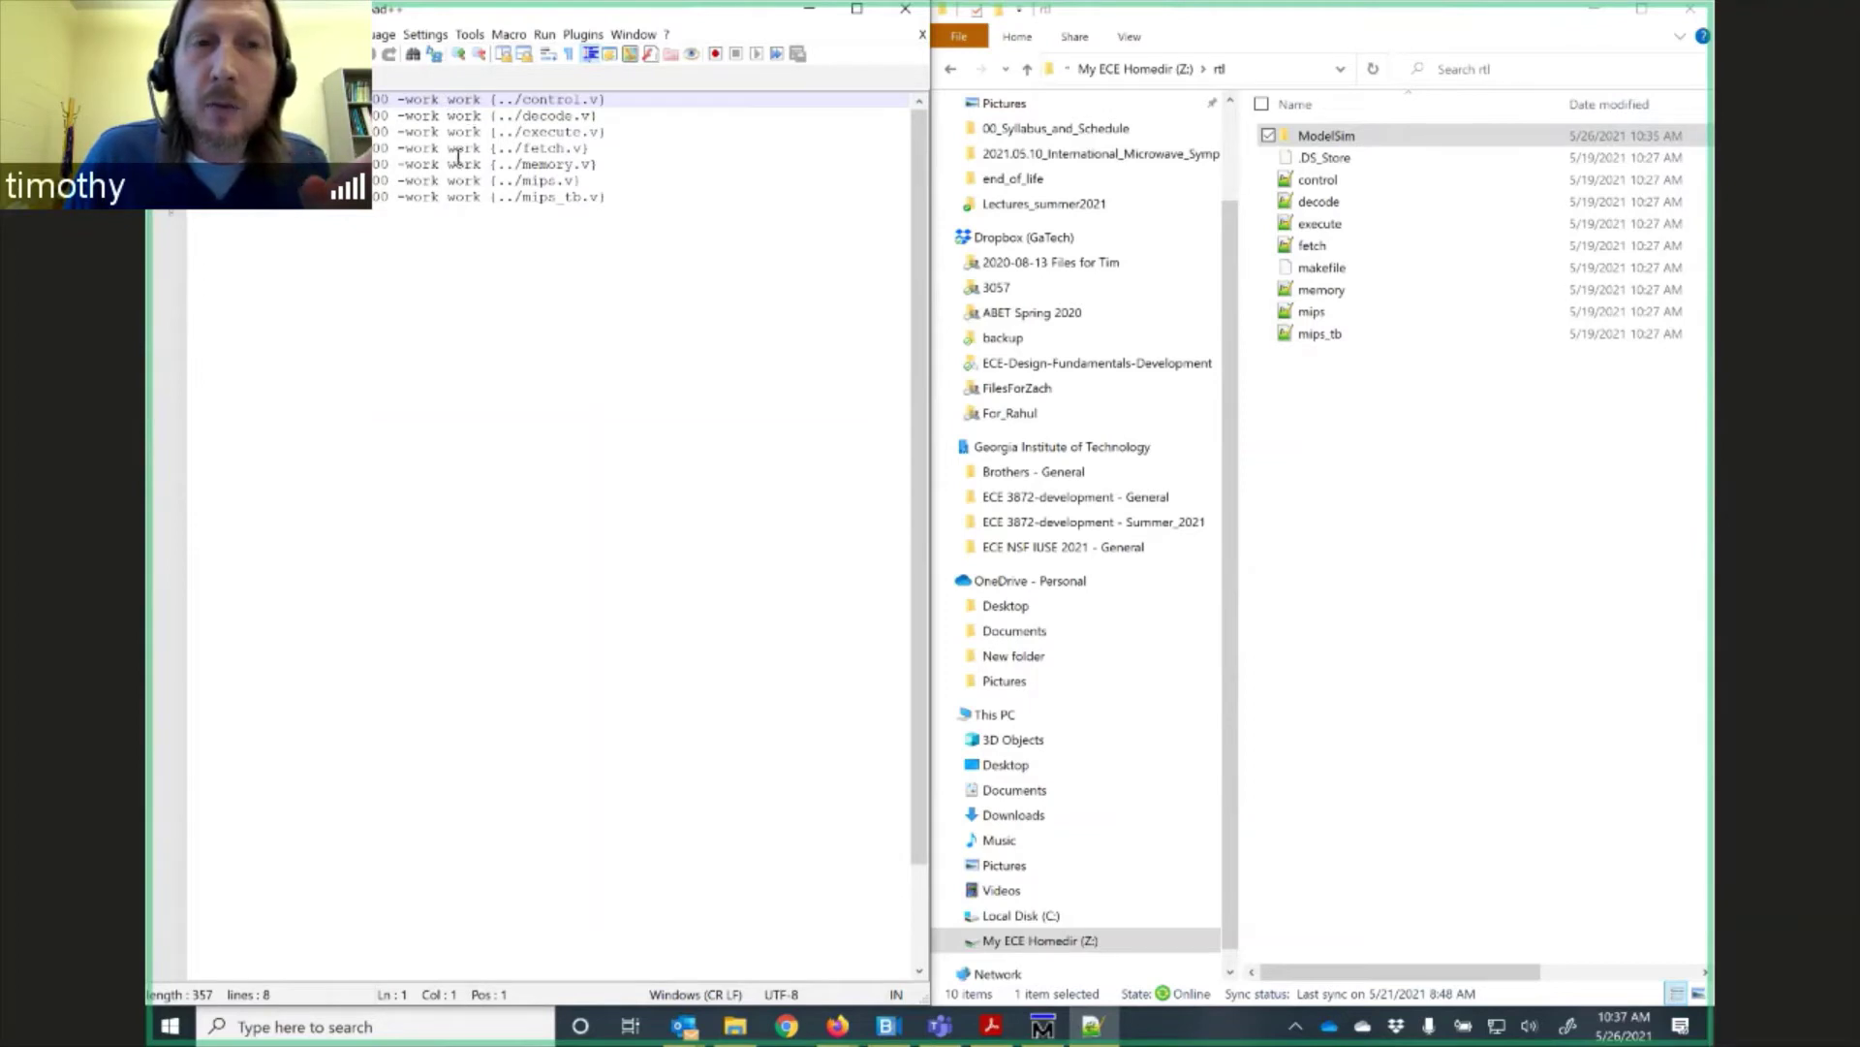
pyautogui.hotkey('ctrl', 'z')
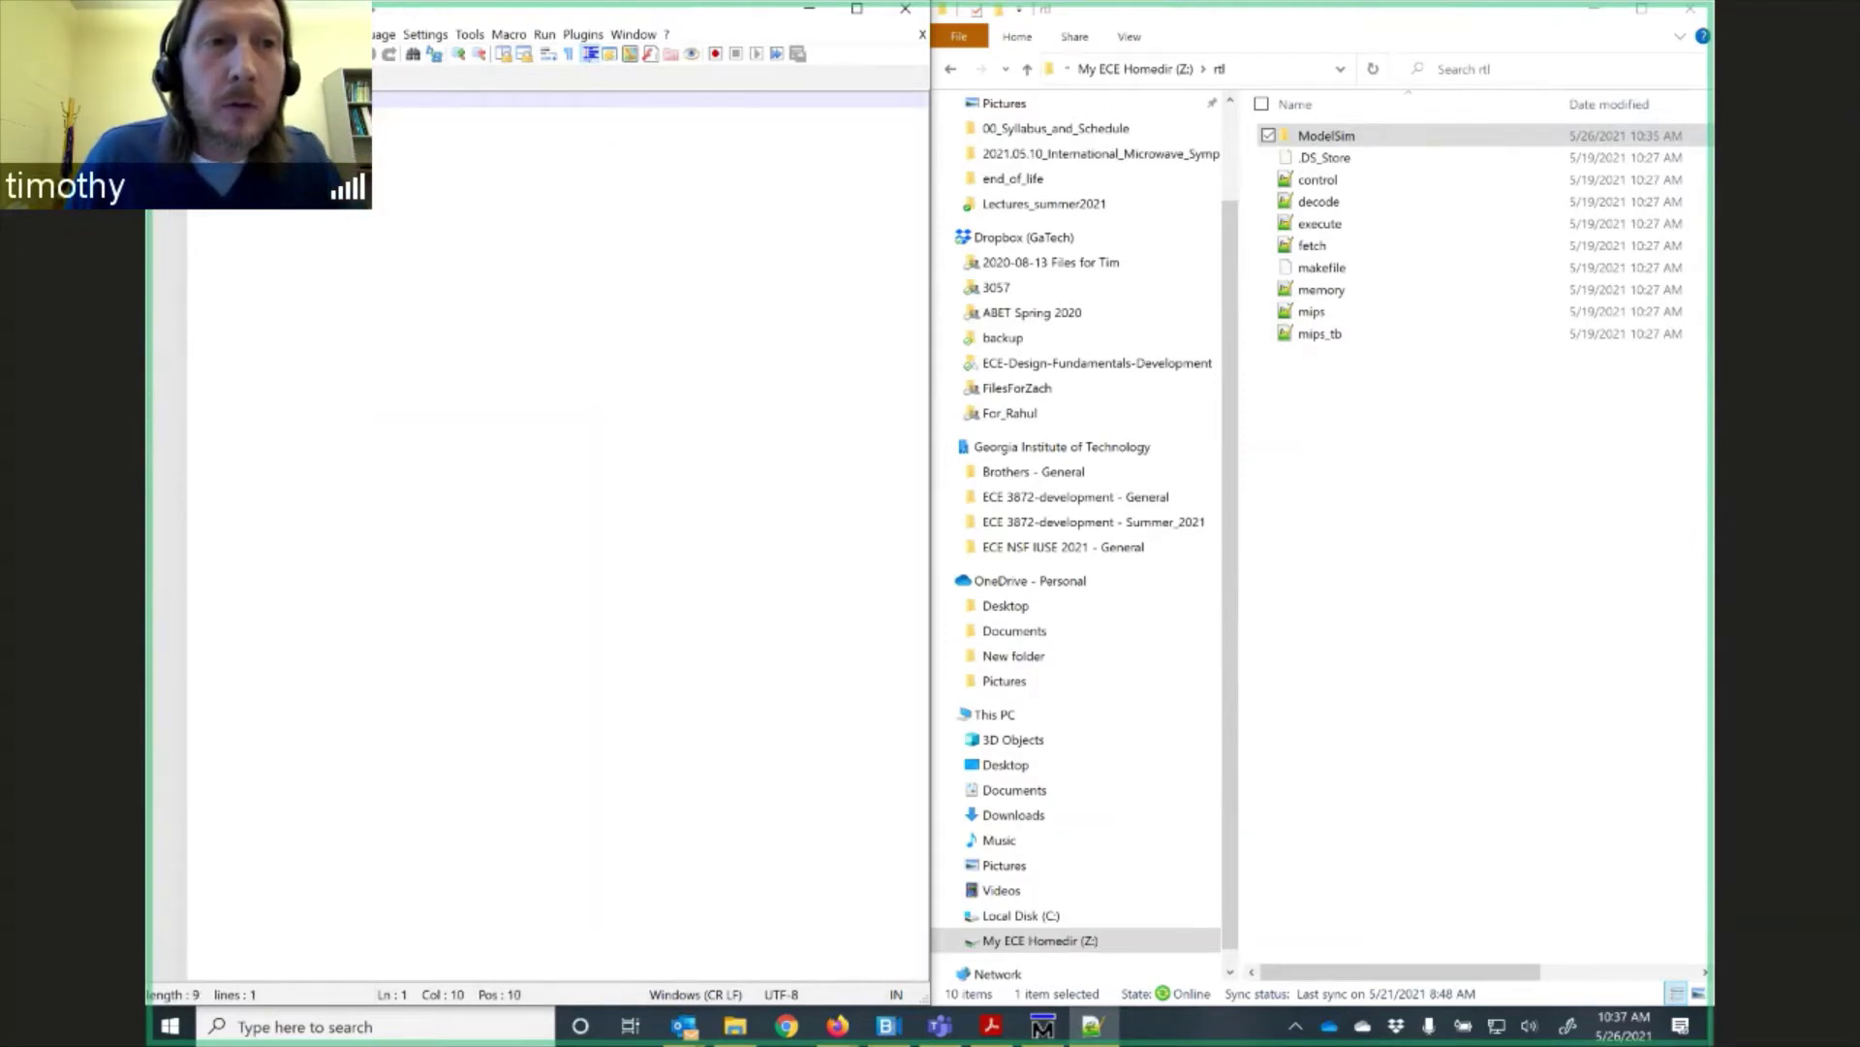
pyautogui.hotkey('ctrl', 'y')
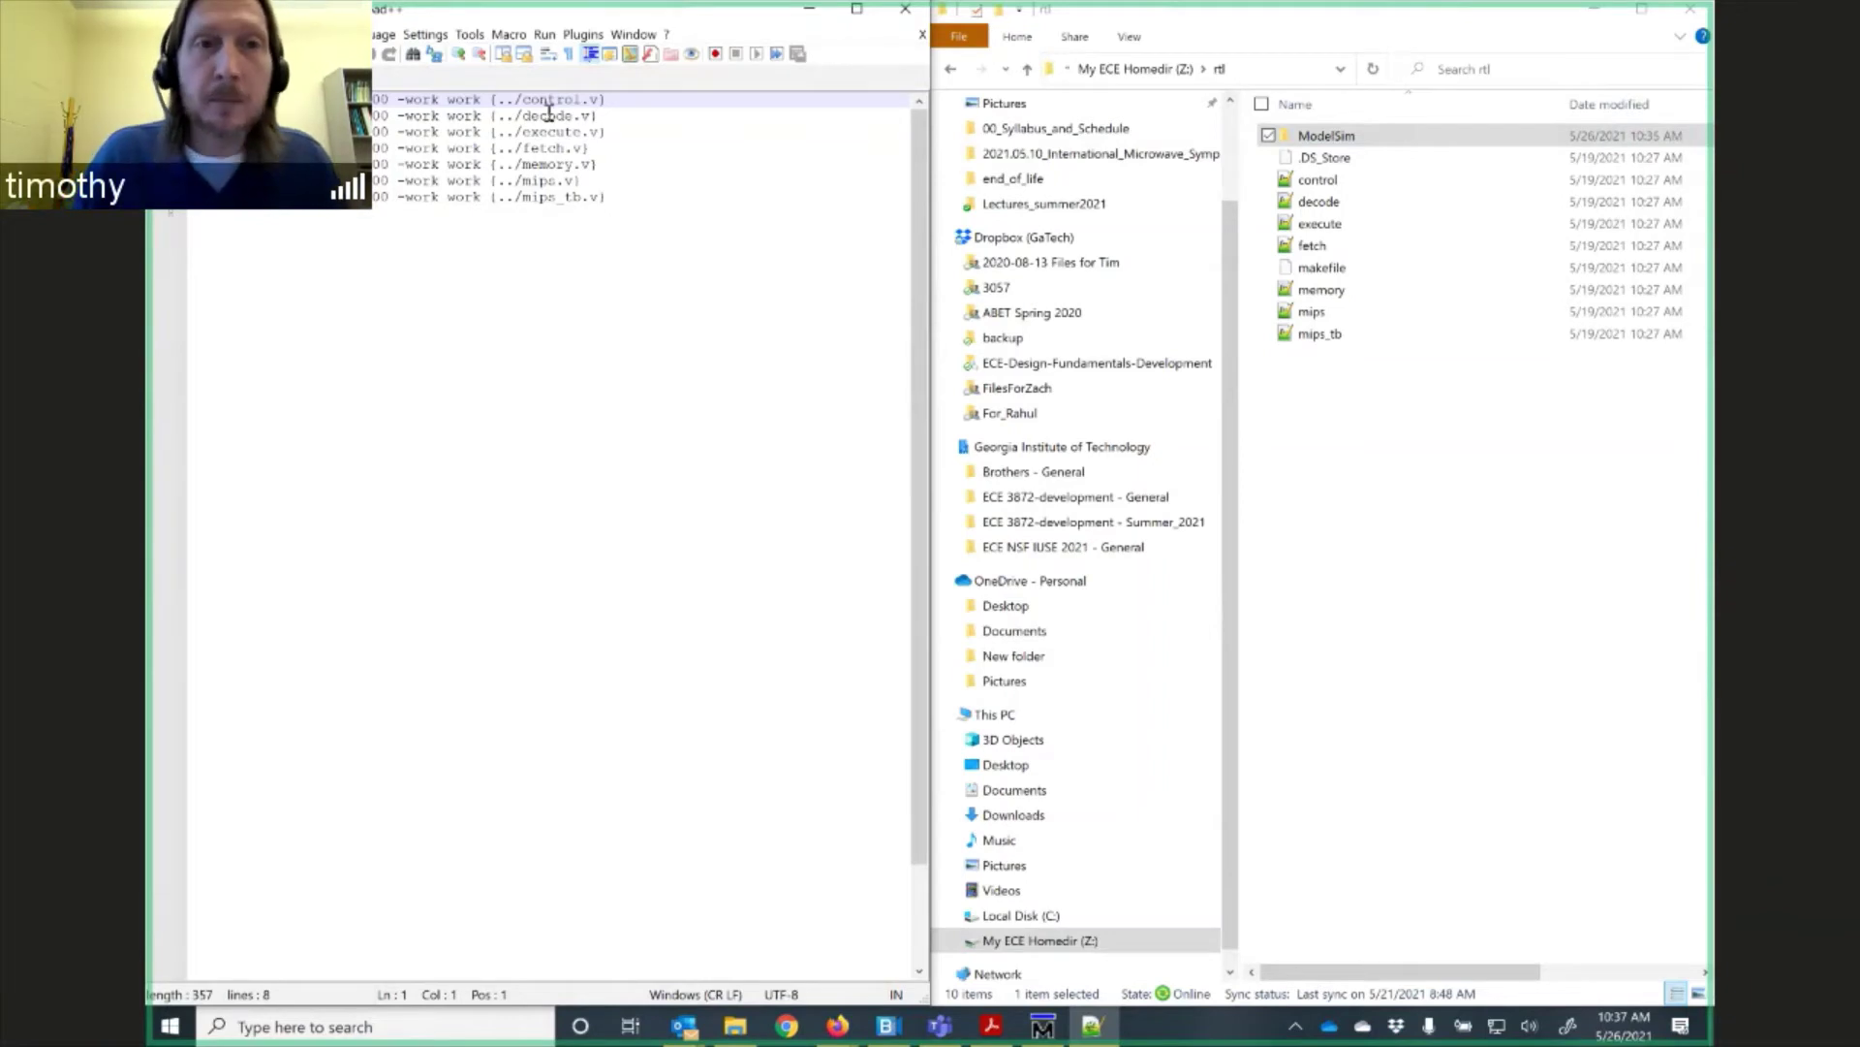
pyautogui.moveTo(610, 197); pyautogui.dragTo(456, 97)
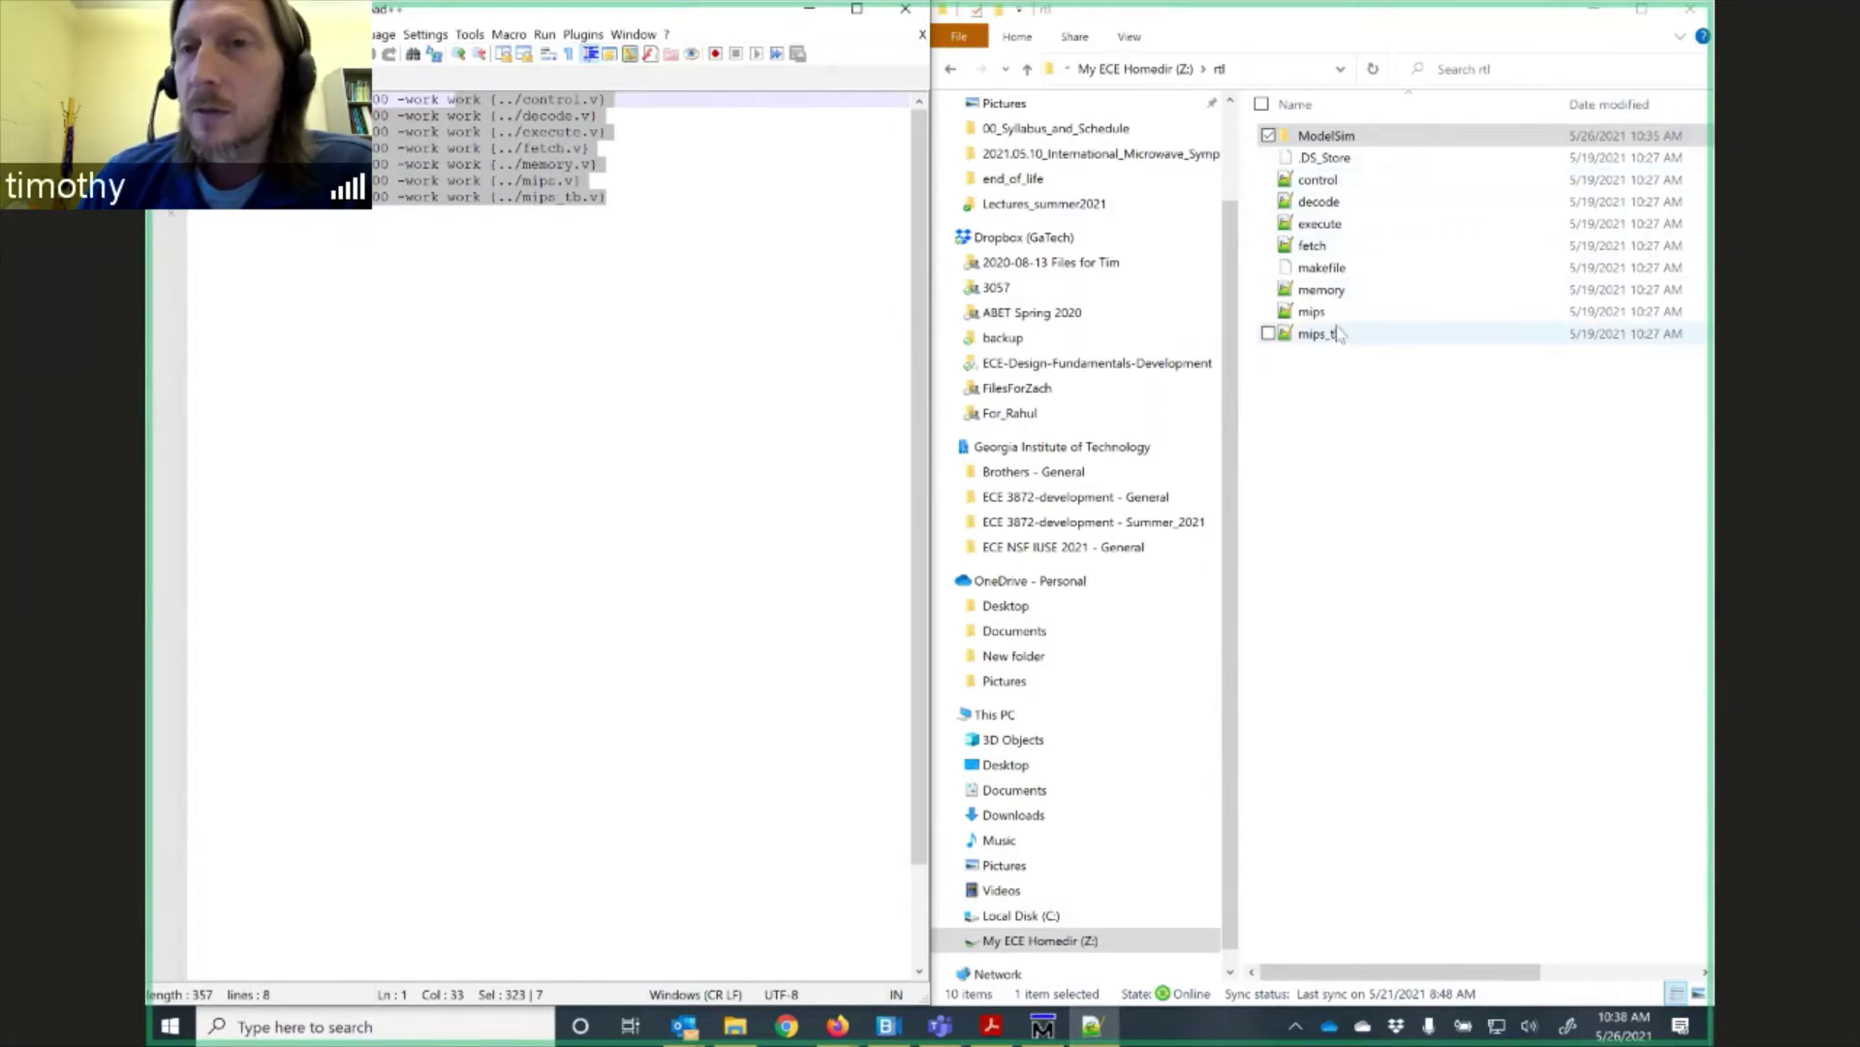
pyautogui.click(1310, 270)
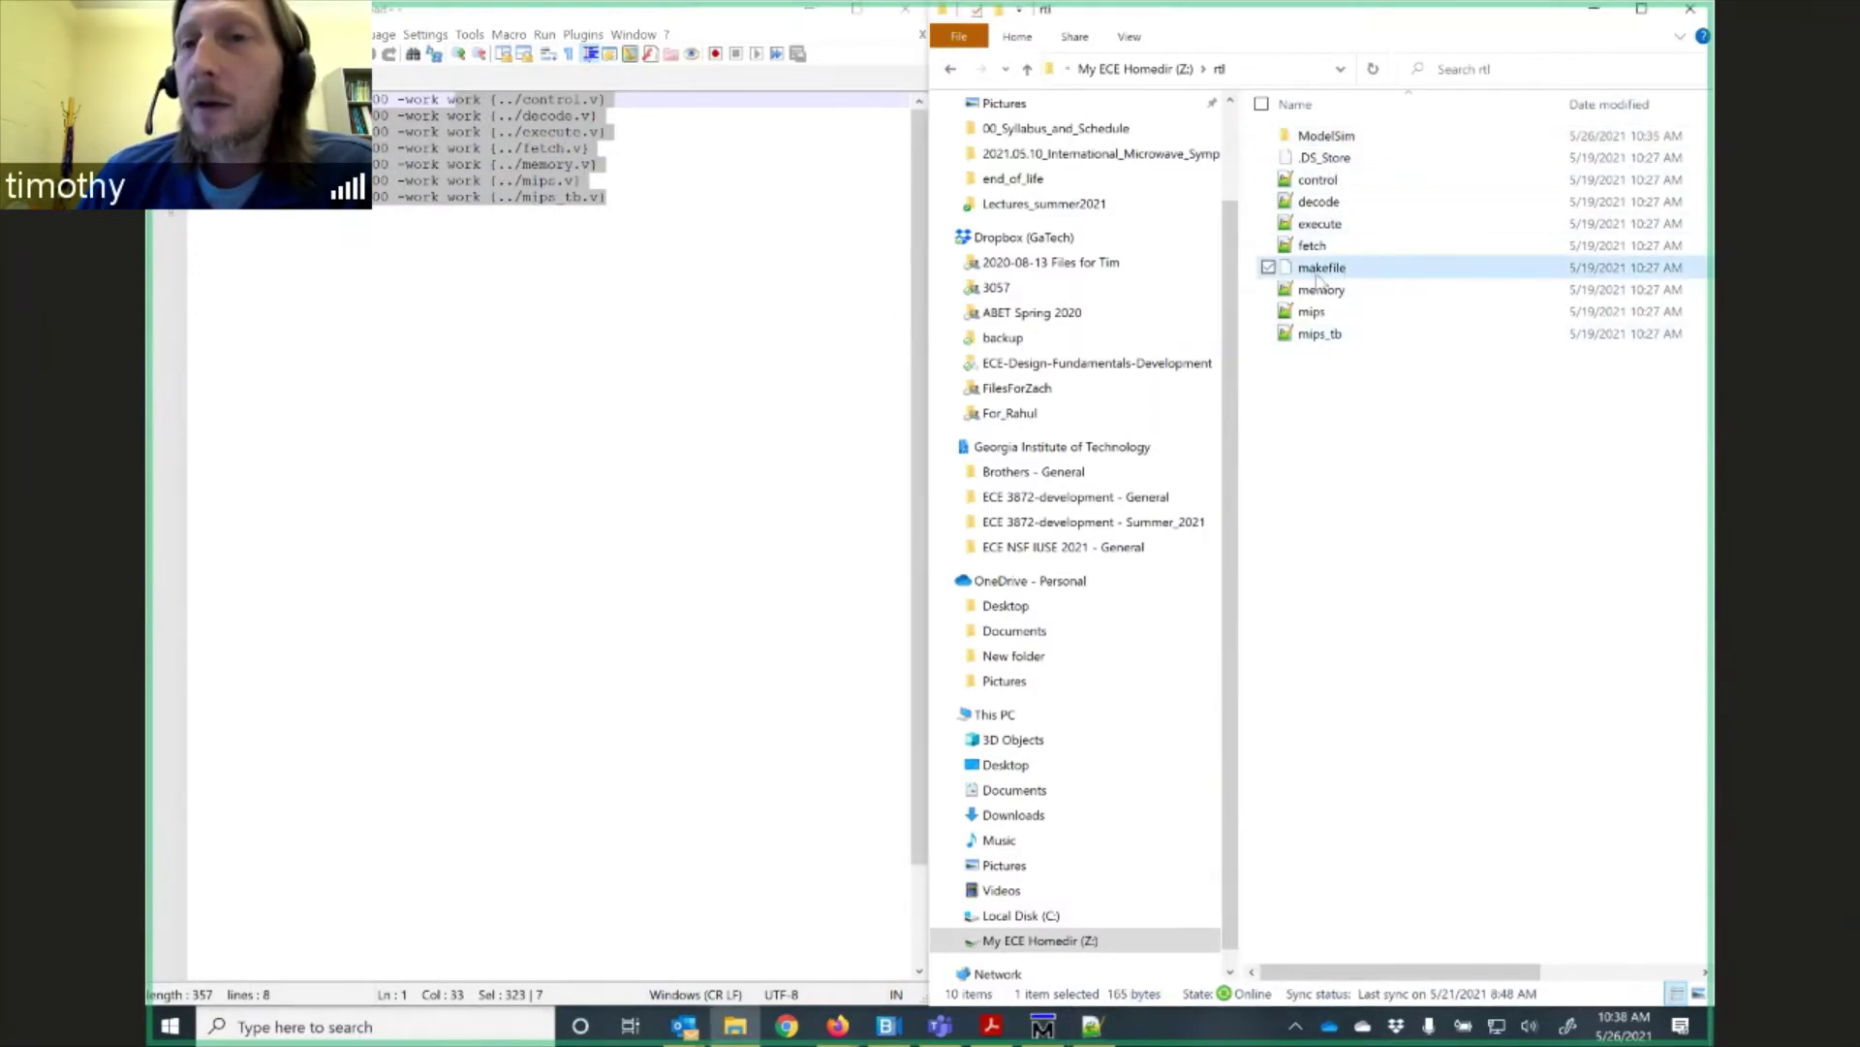
# Open the rtl makefile in Notepad++, review its compile and clean rules, and close it.
pyautogui.rightClick(1308, 275)
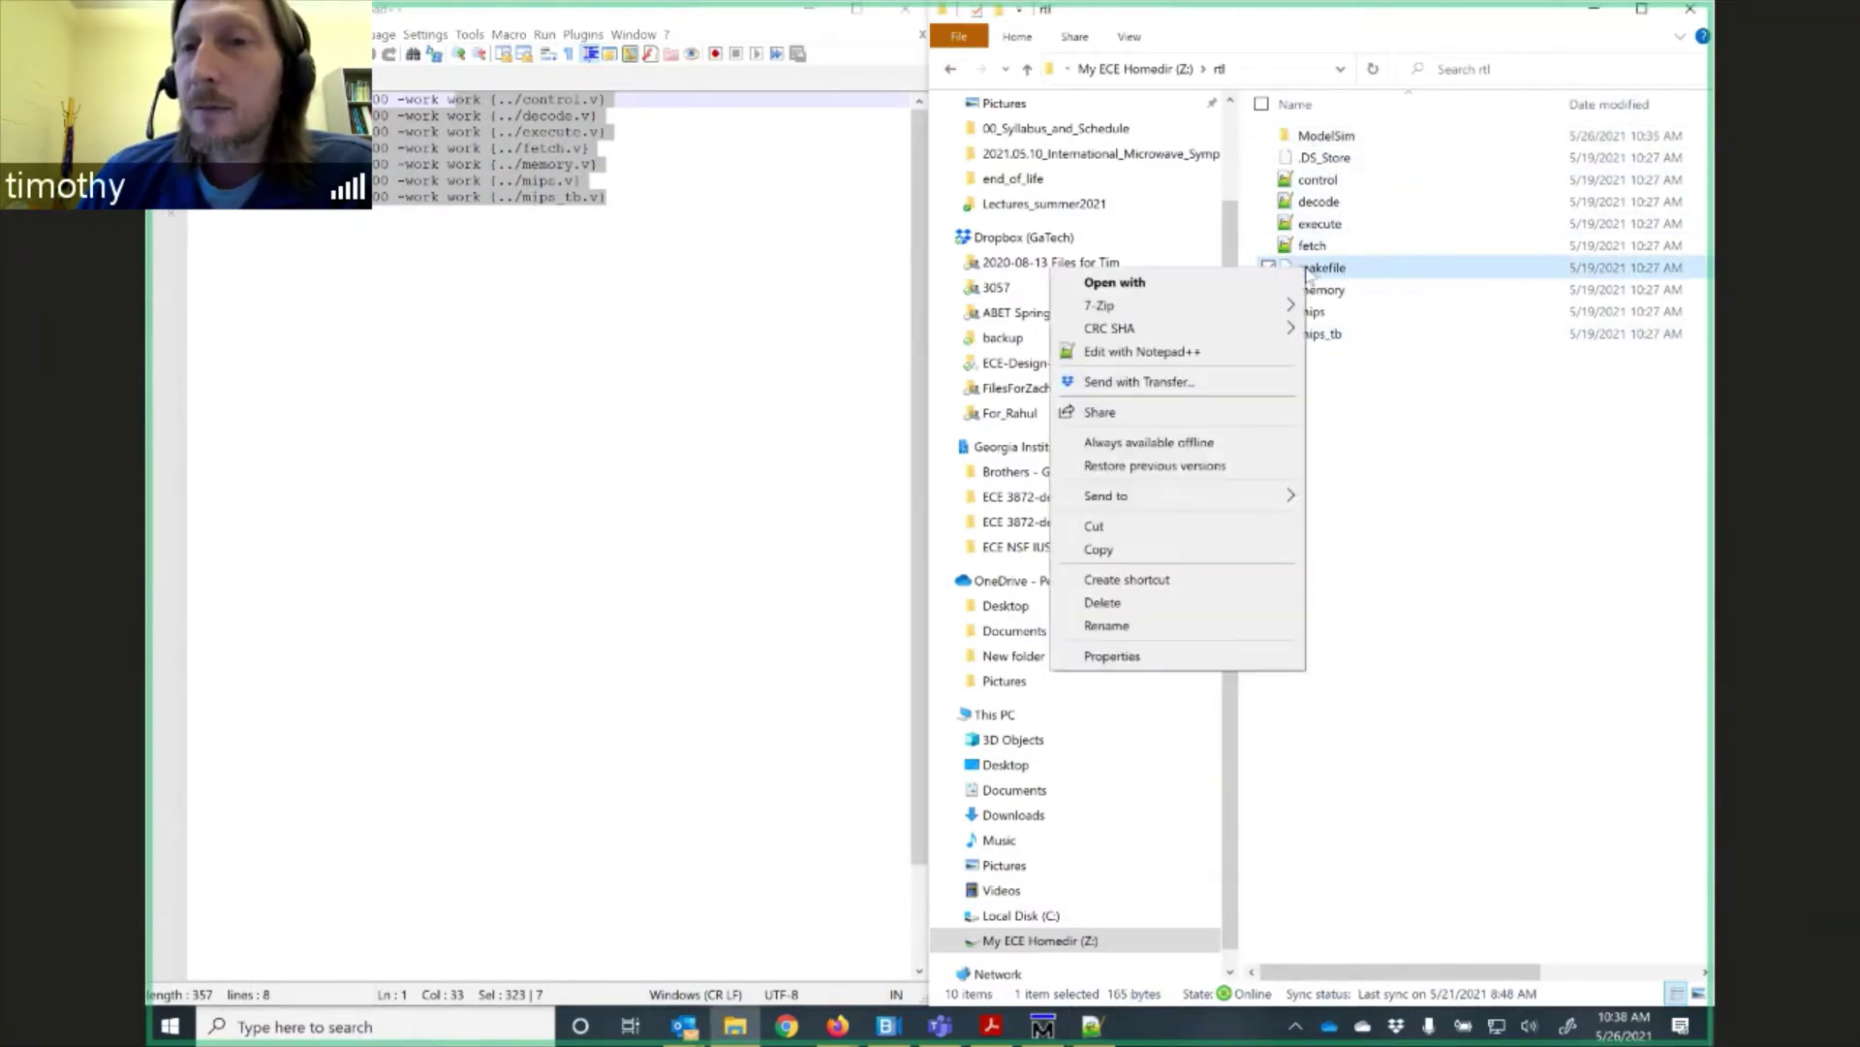
pyautogui.click(1181, 351)
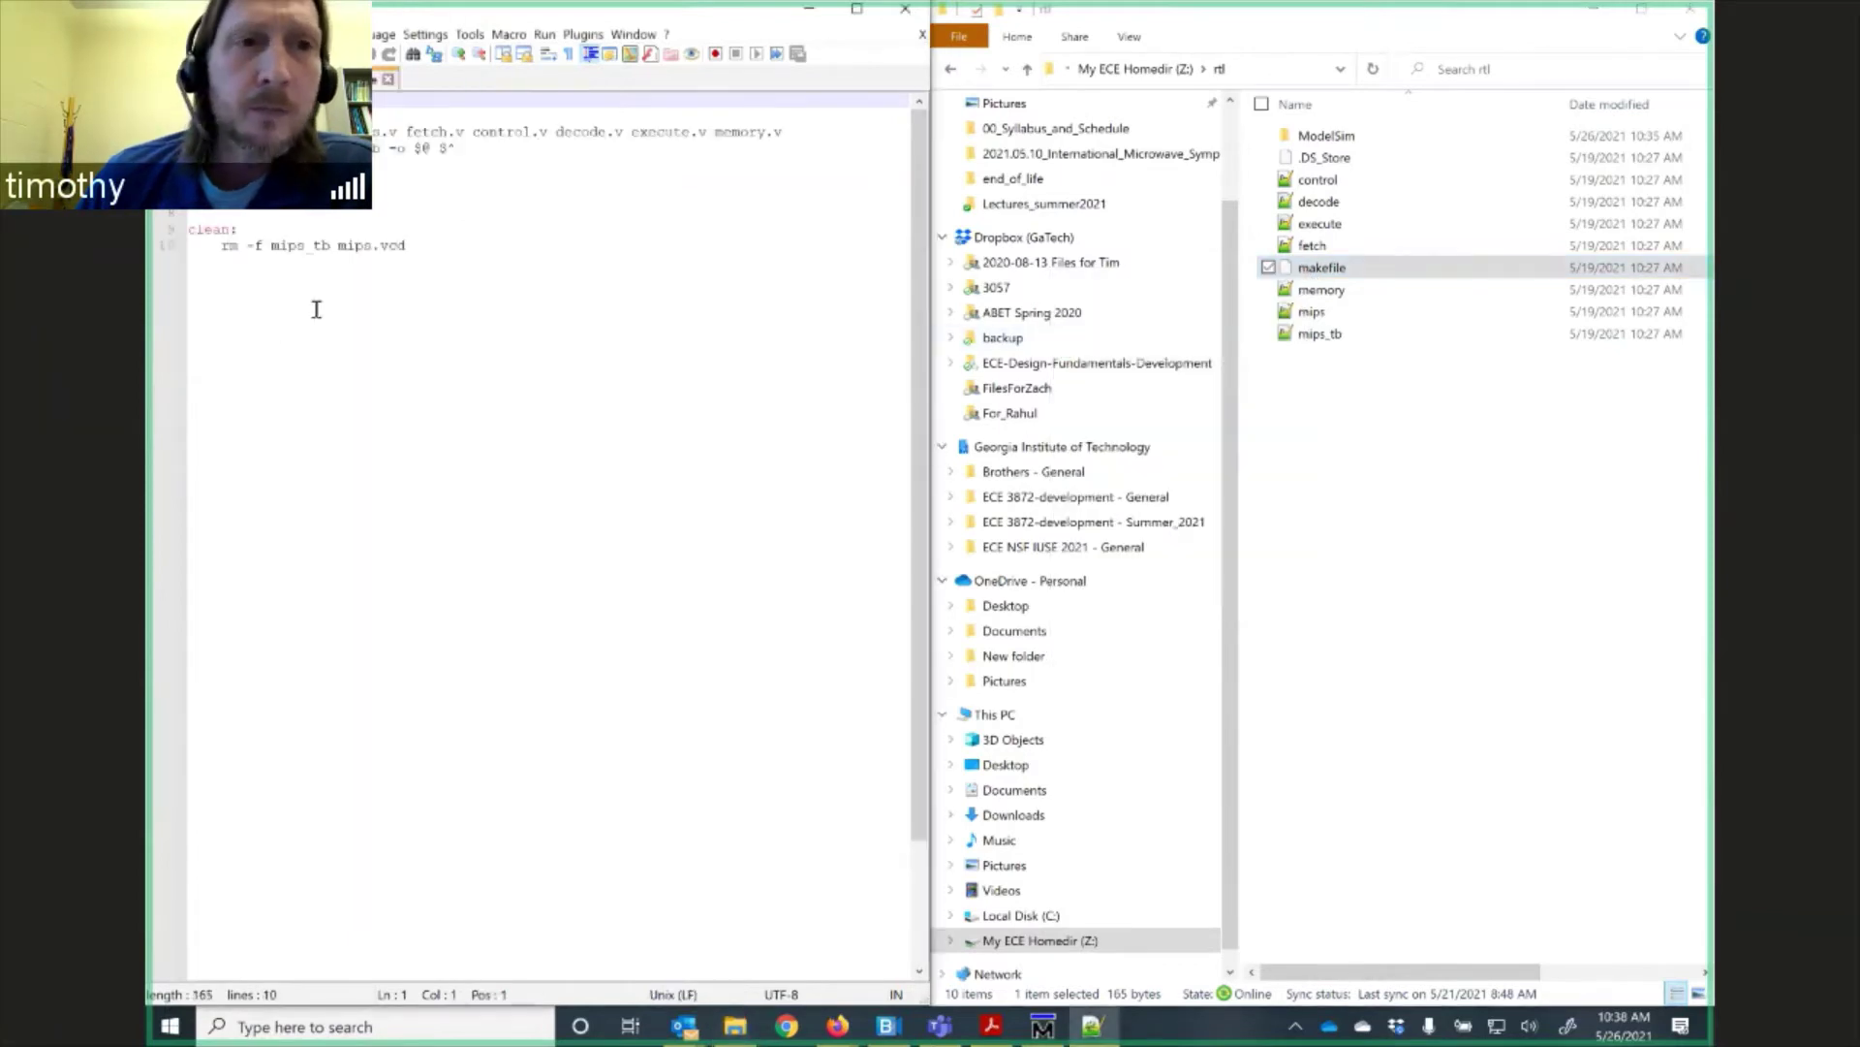
pyautogui.click(665, 245)
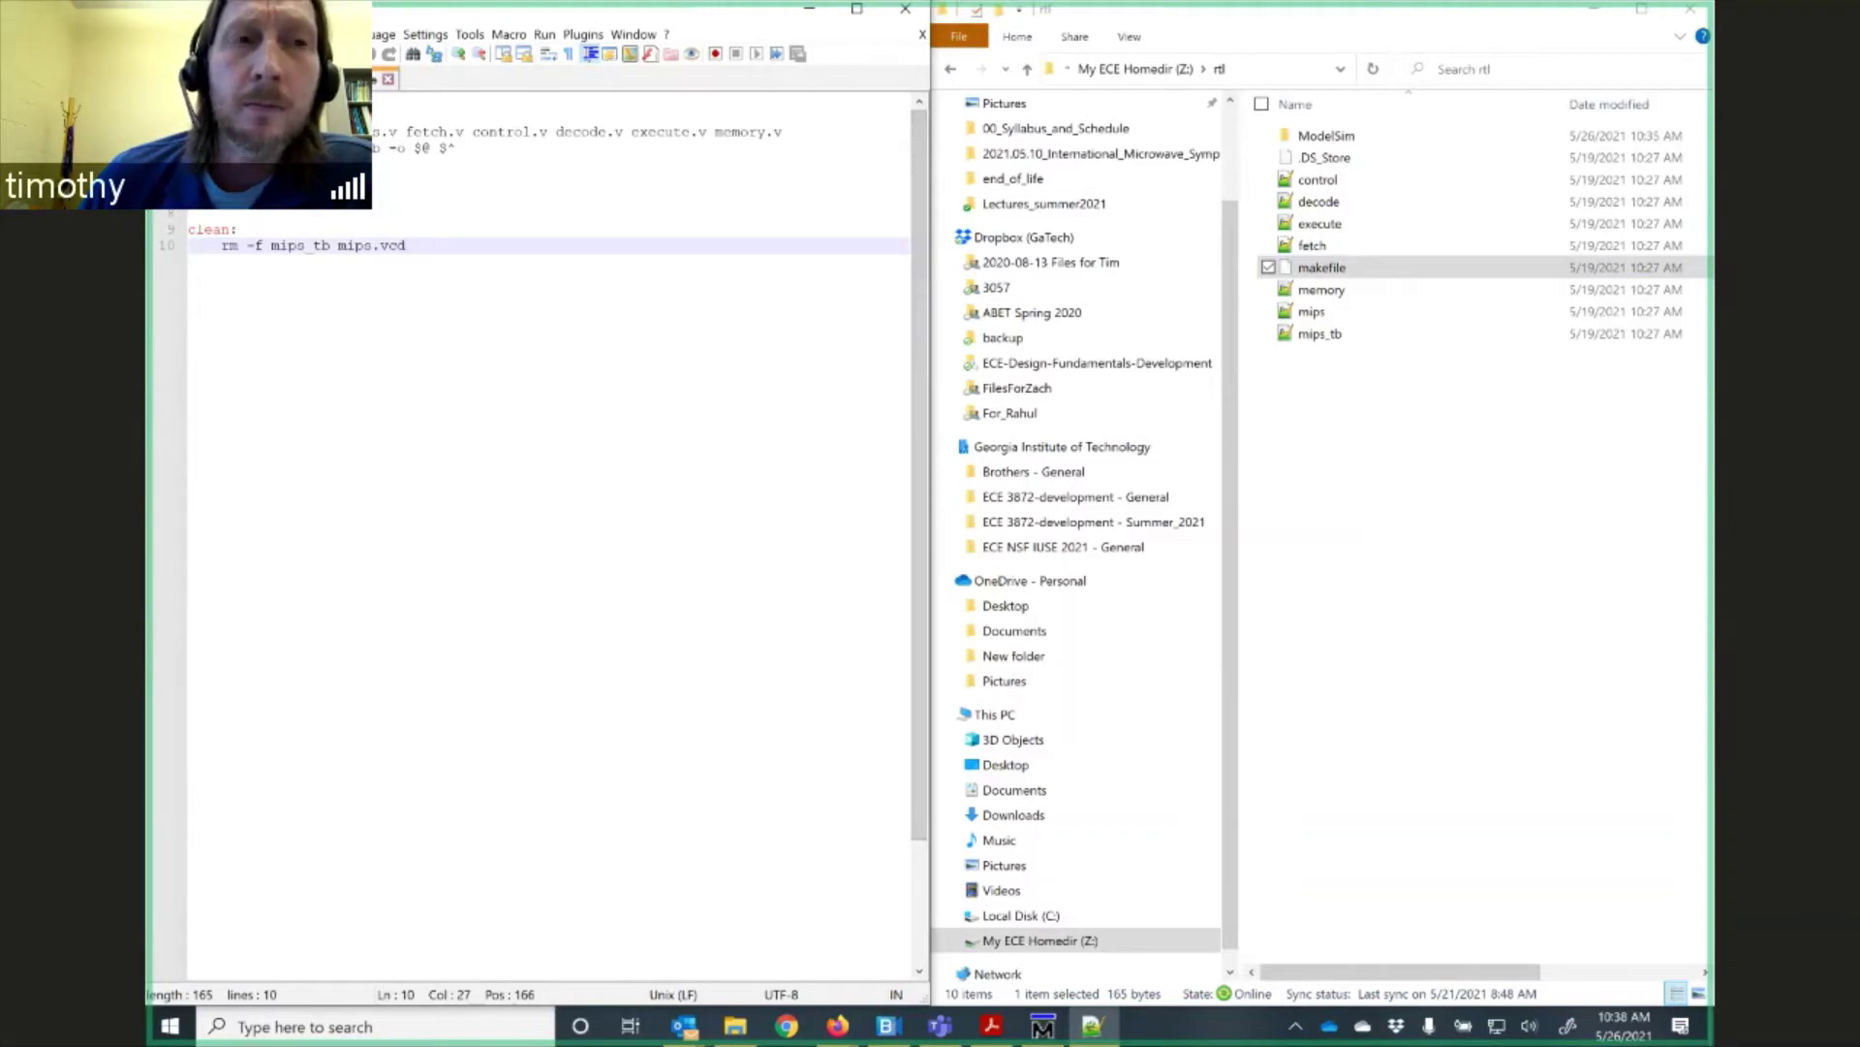
pyautogui.moveTo(231, 114); pyautogui.dragTo(189, 114)
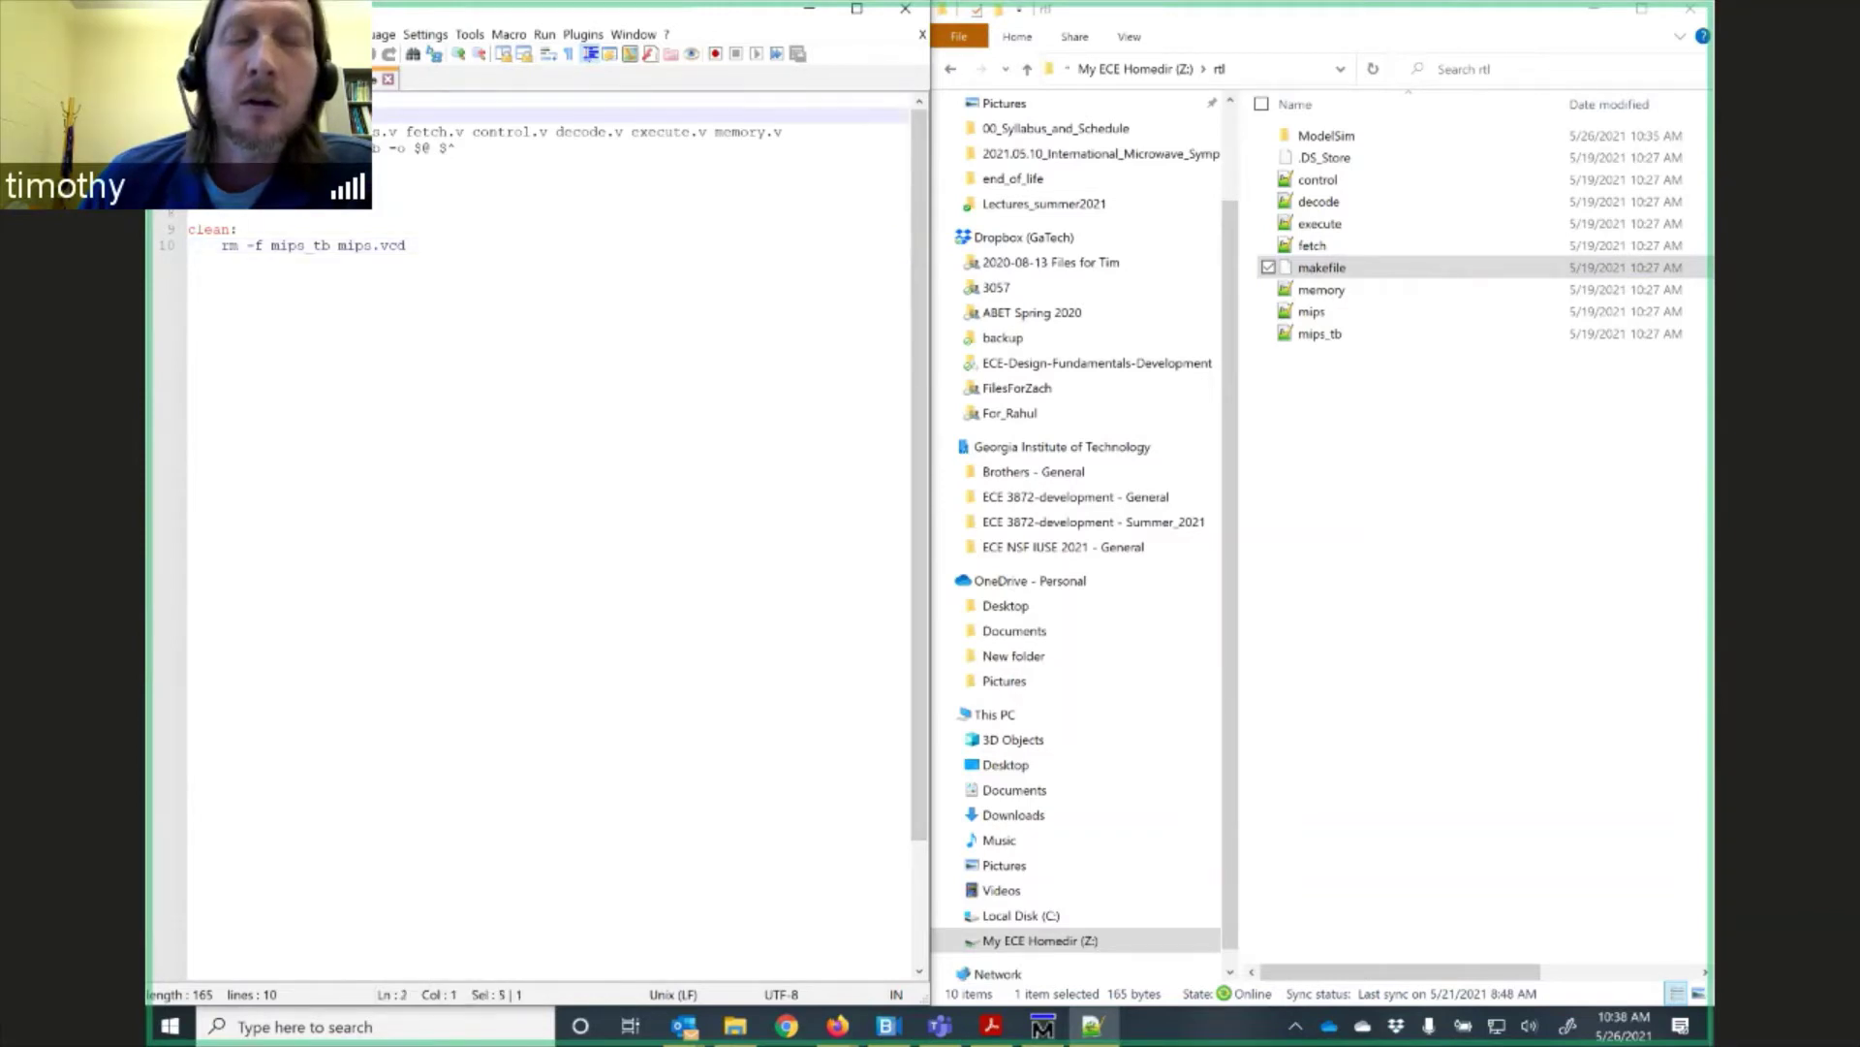
pyautogui.moveTo(206, 131); pyautogui.dragTo(475, 257)
pyautogui.click(433, 469)
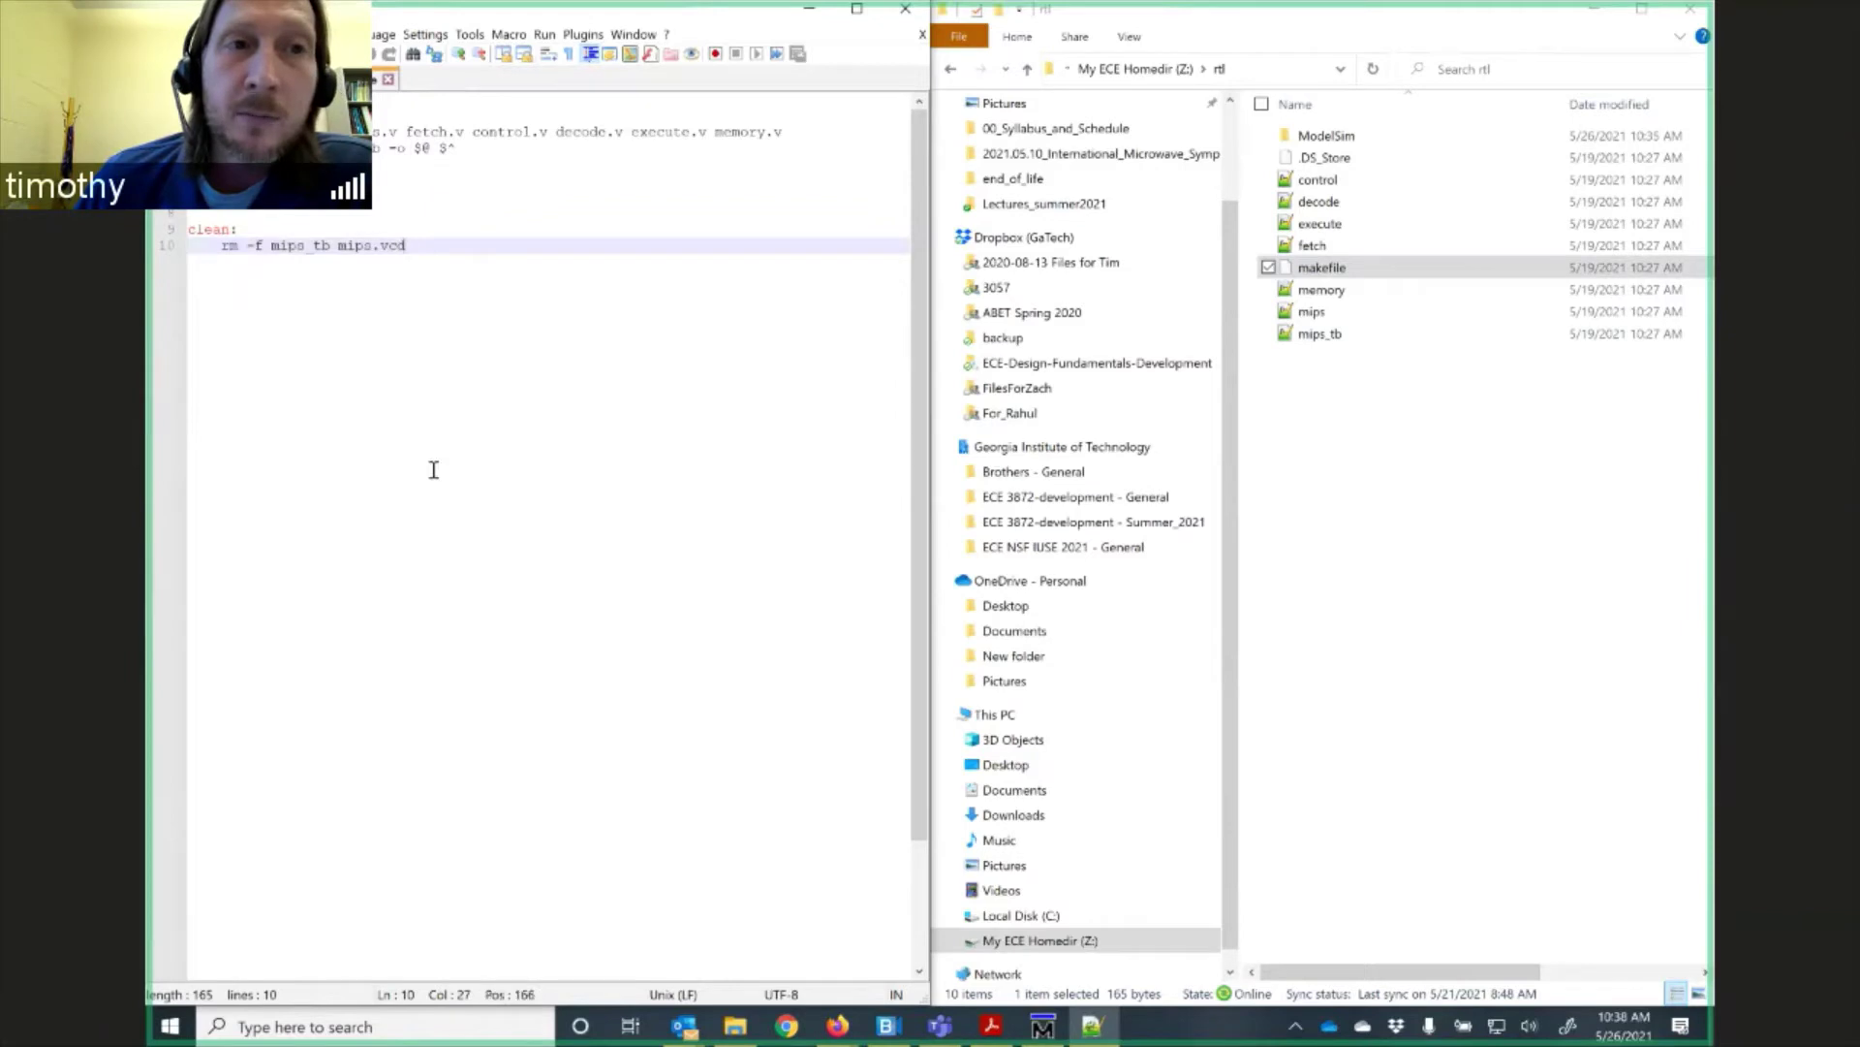
pyautogui.click(388, 79)
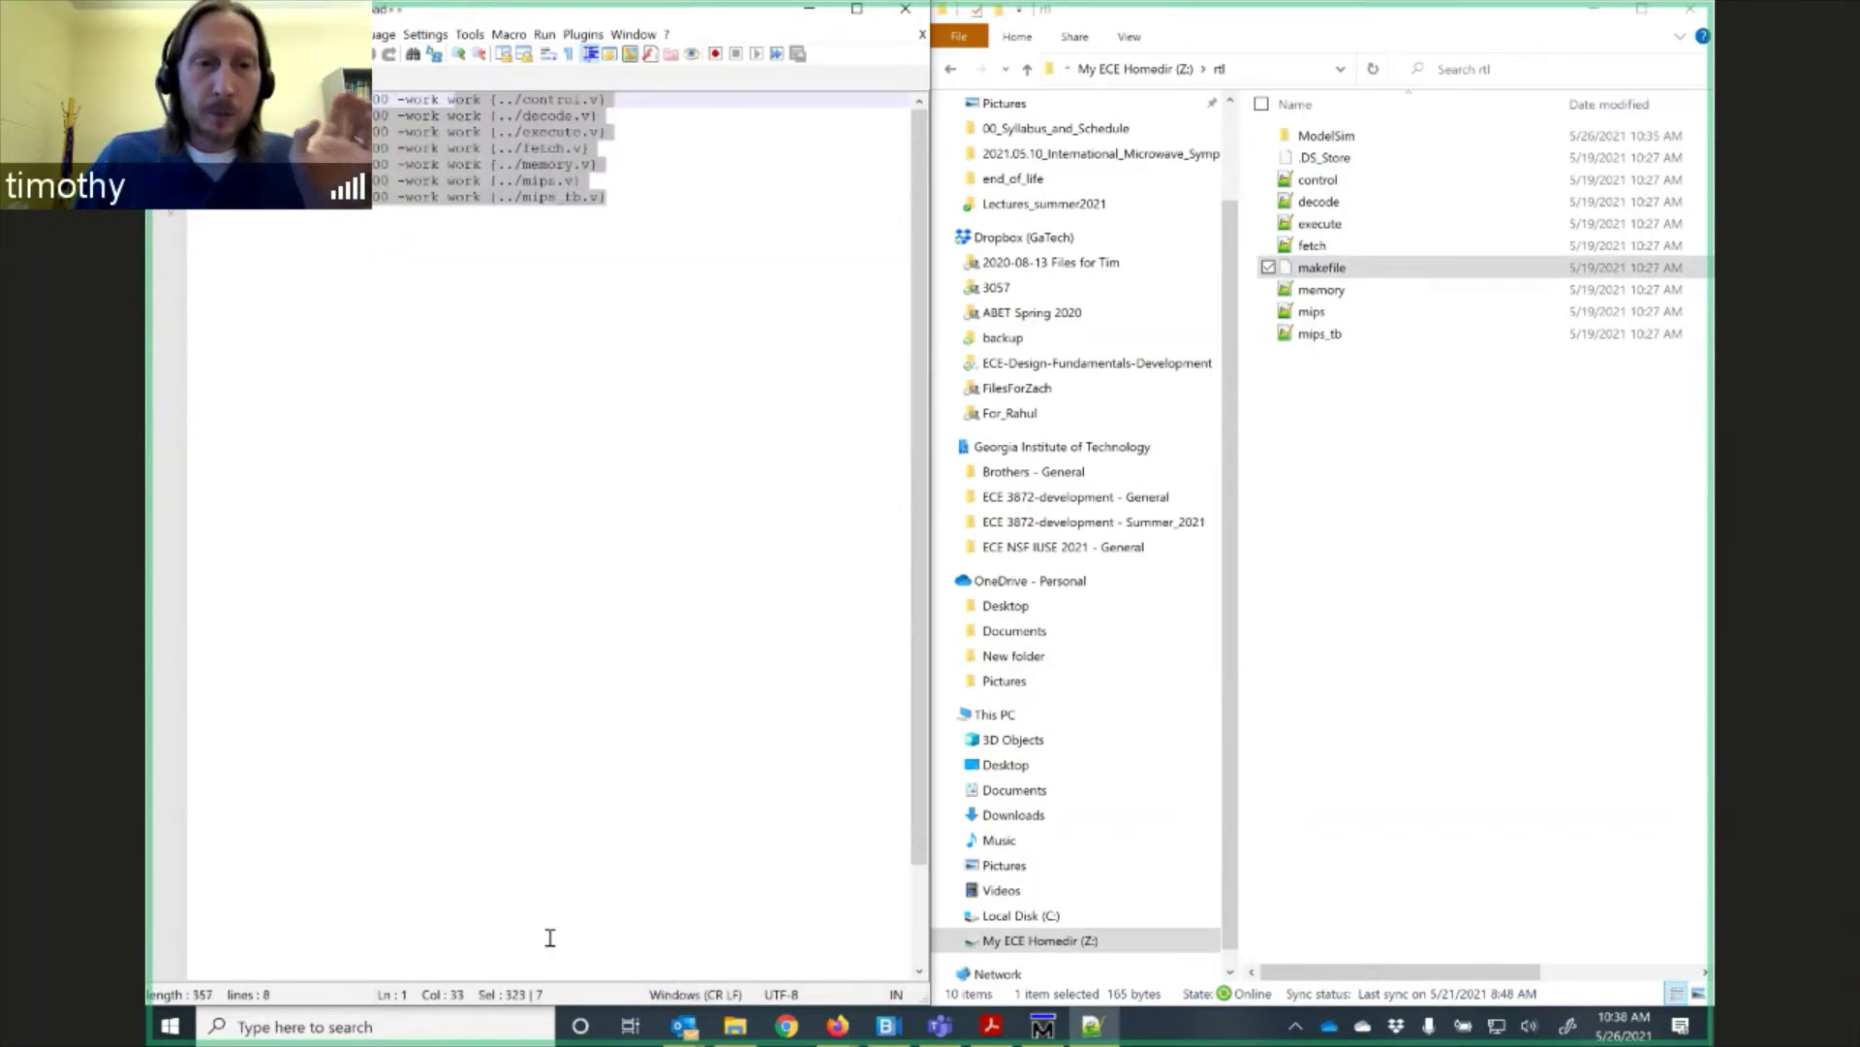
# In the ModelSim Transcript, list the folder with ls and run do init.do.
pyautogui.click(1039, 1029)
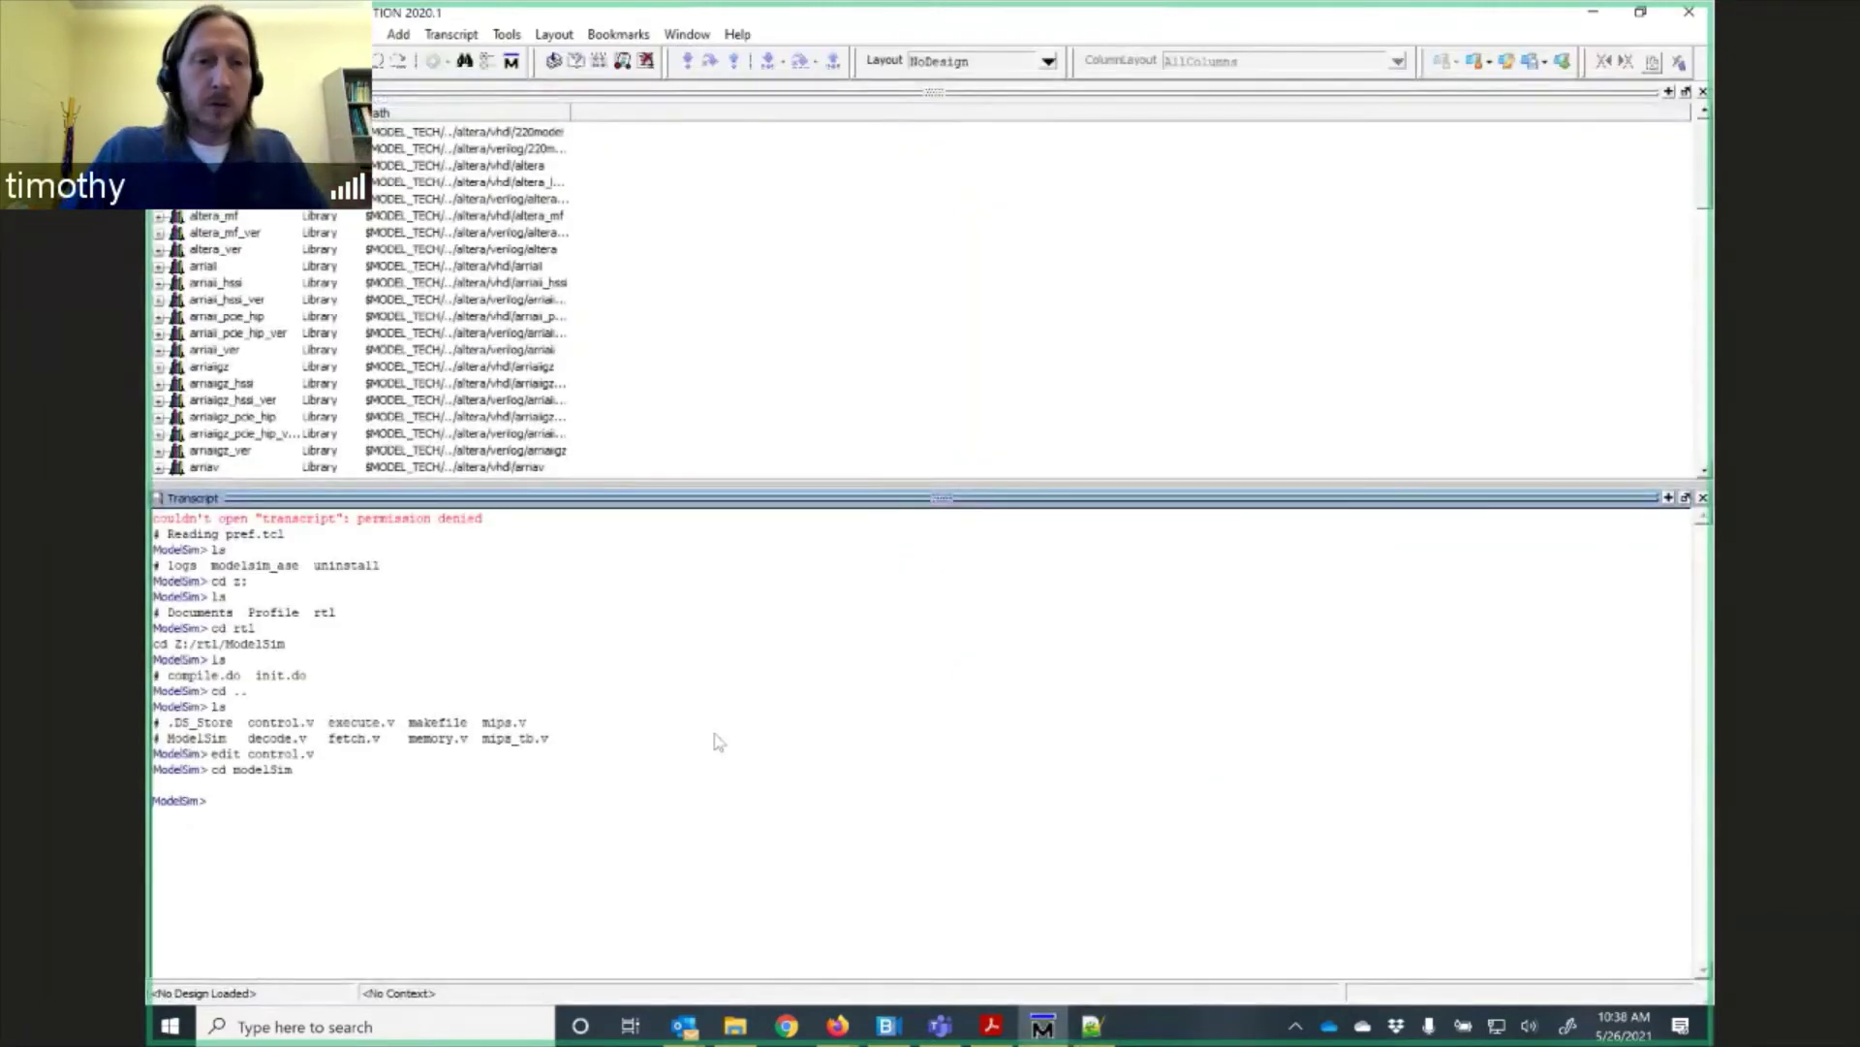
pyautogui.write('ls')
pyautogui.press('Return')
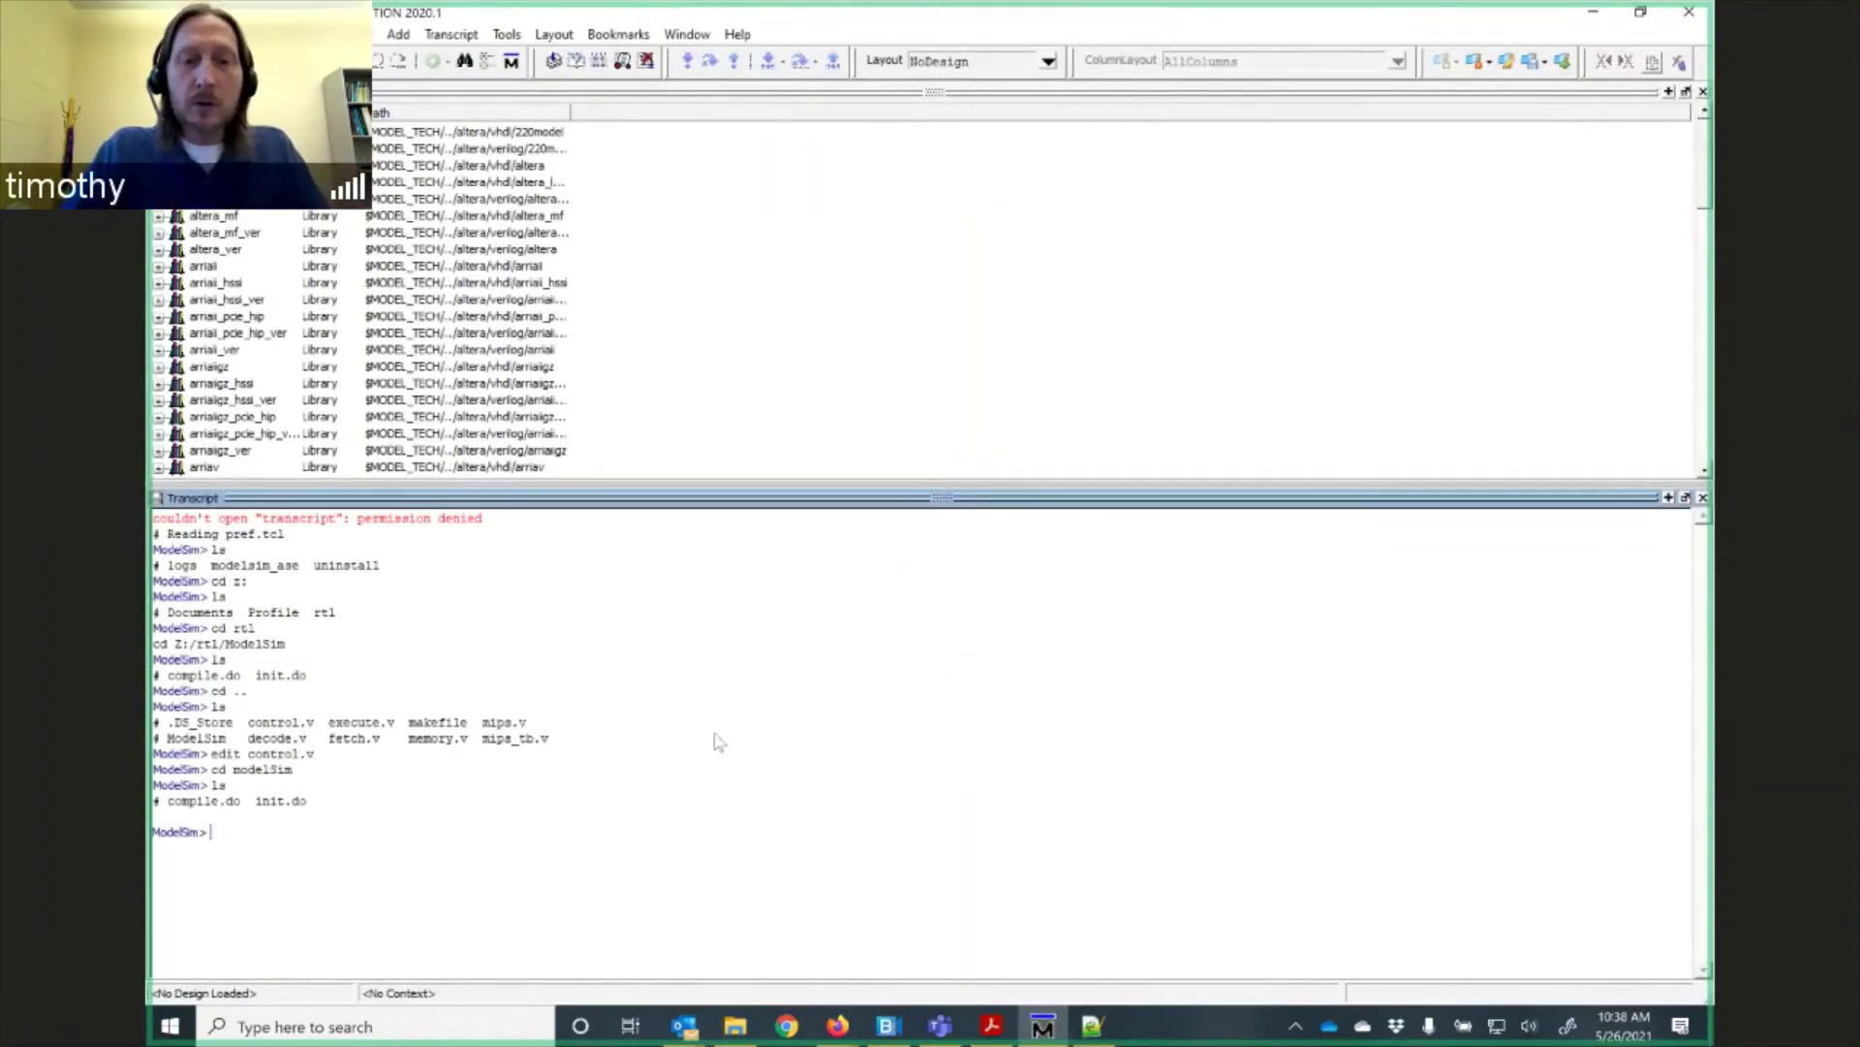
pyautogui.write('do init.do')
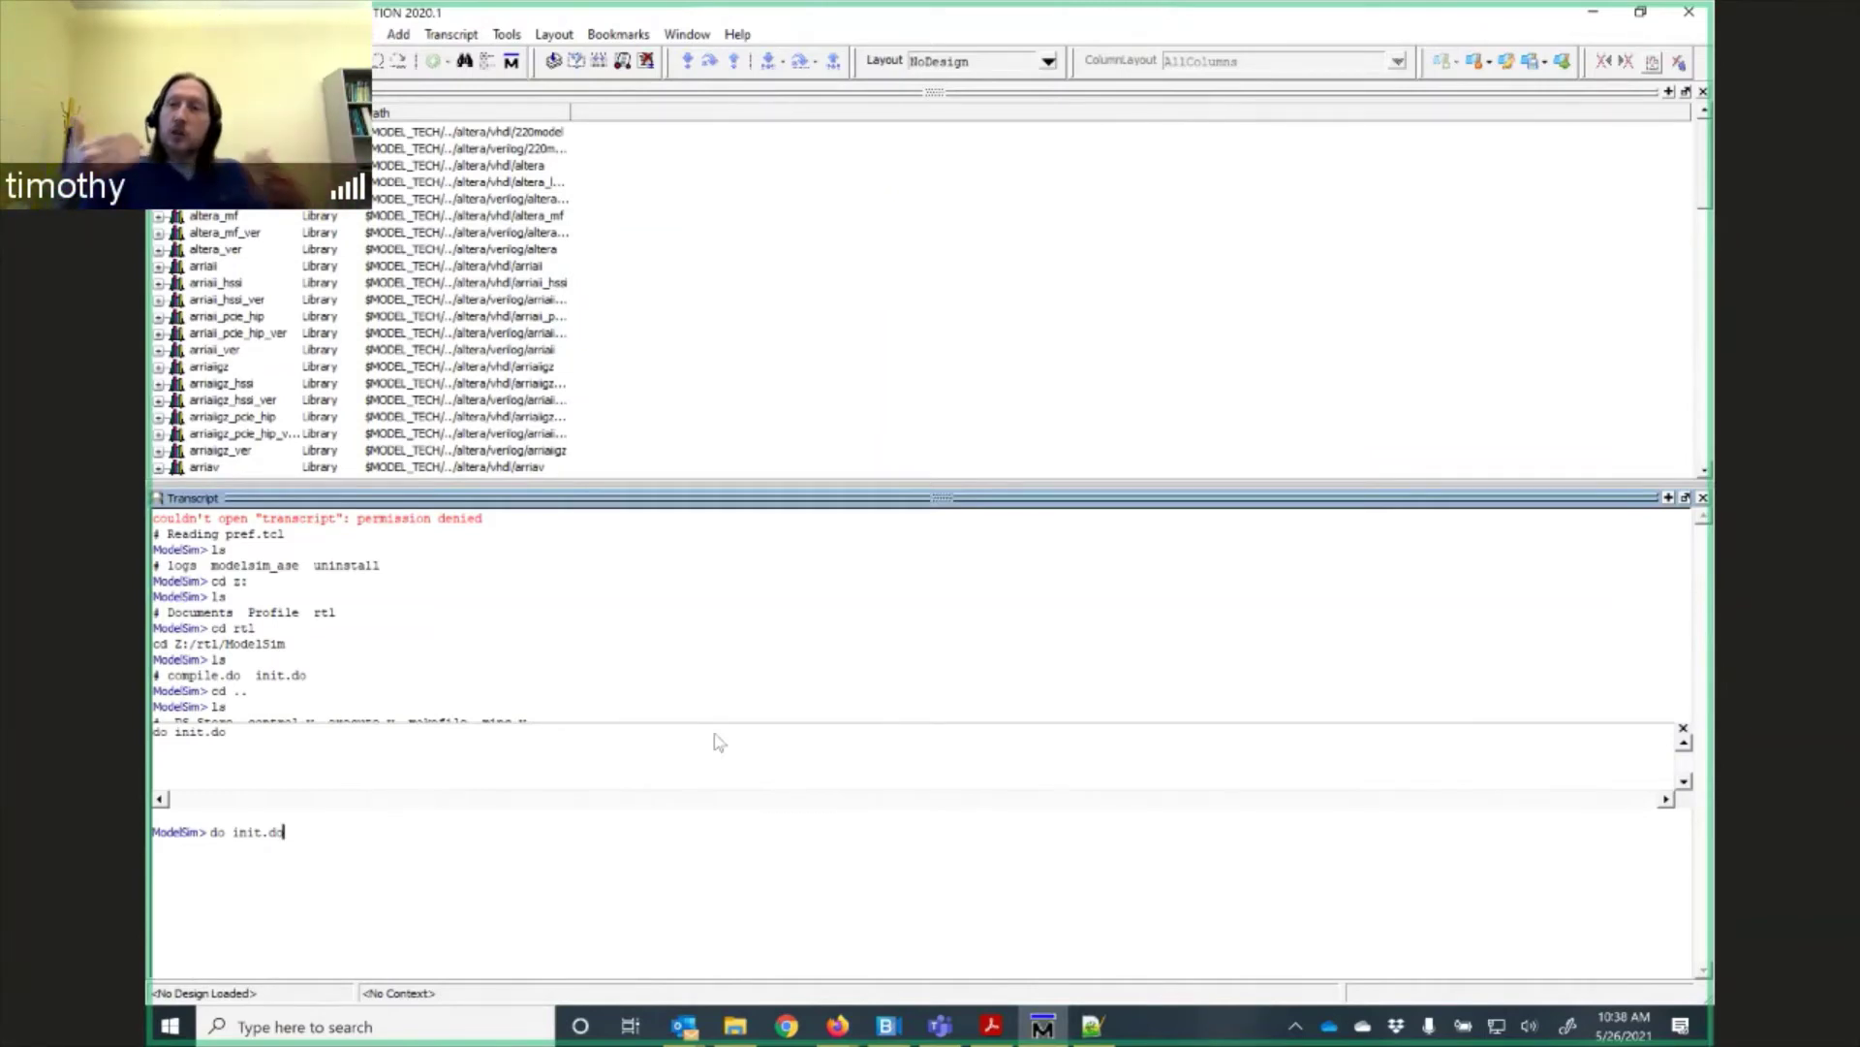
pyautogui.press('Return')
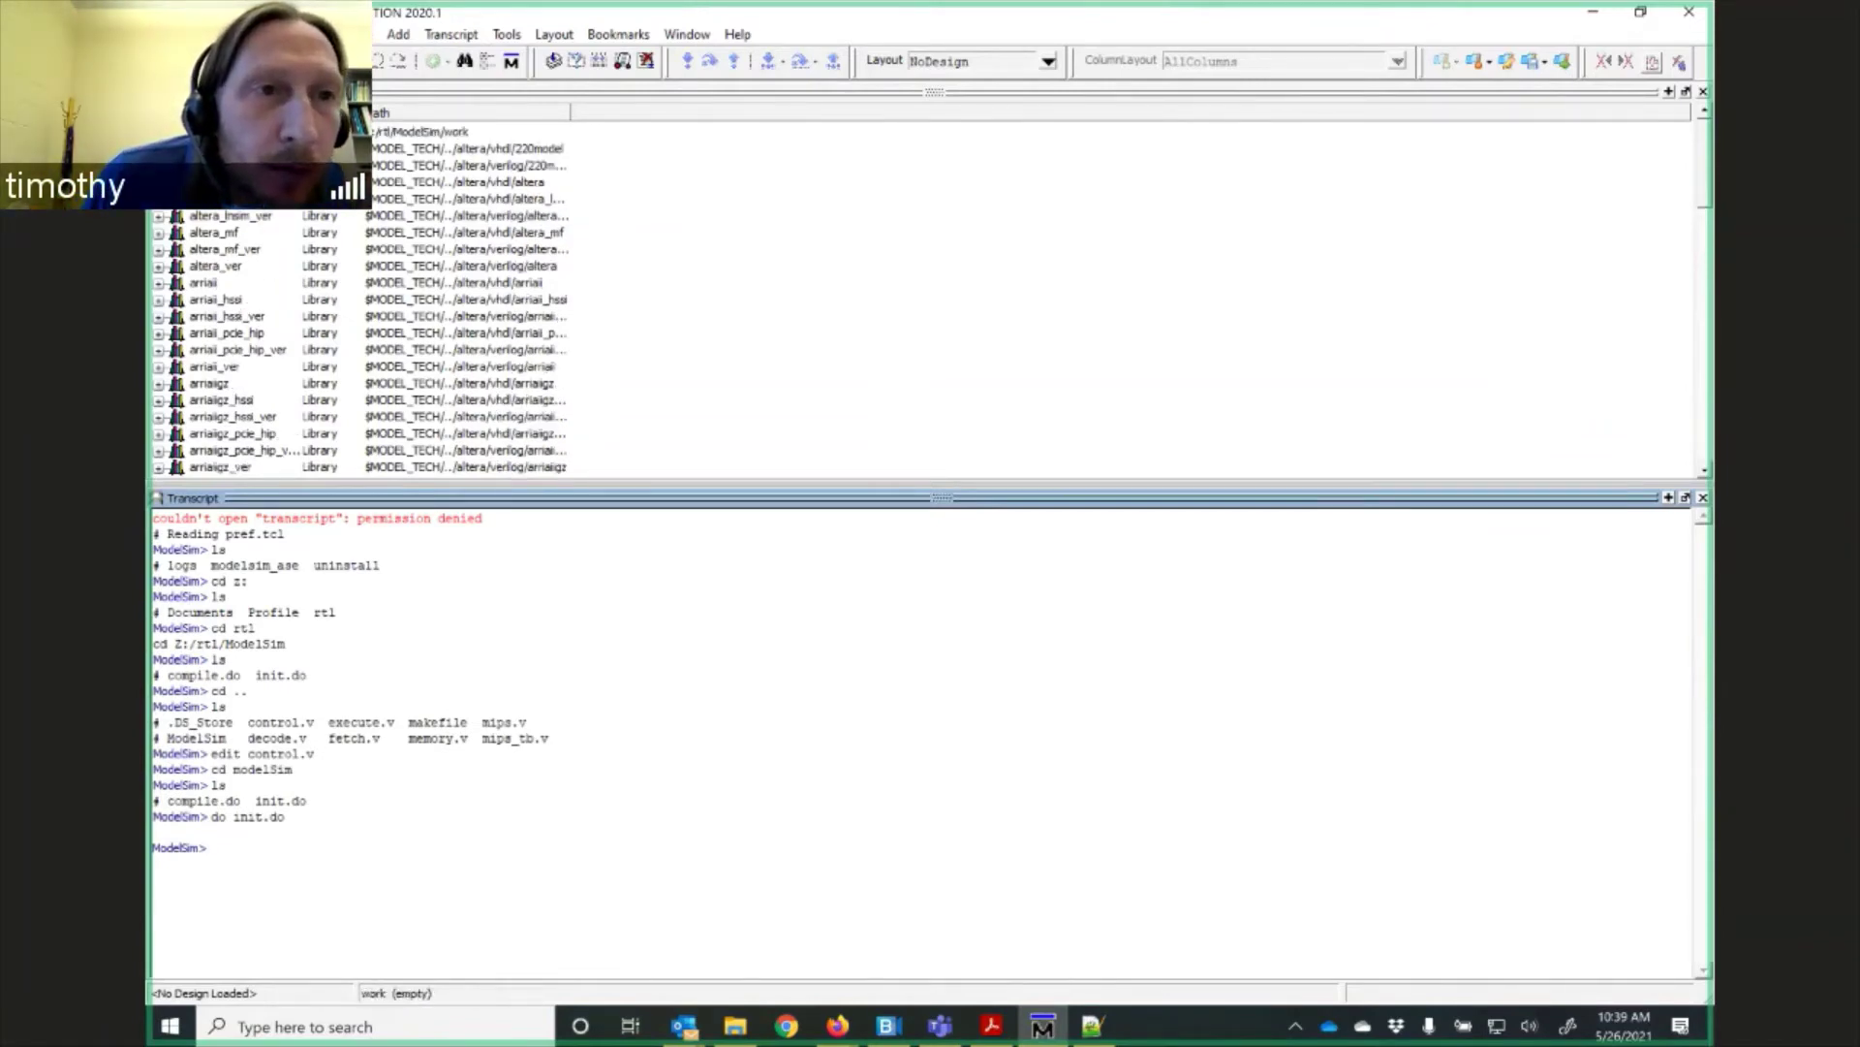
# Check the new work library folder in File Explorer, then close Explorer.
pyautogui.click(436, 131)
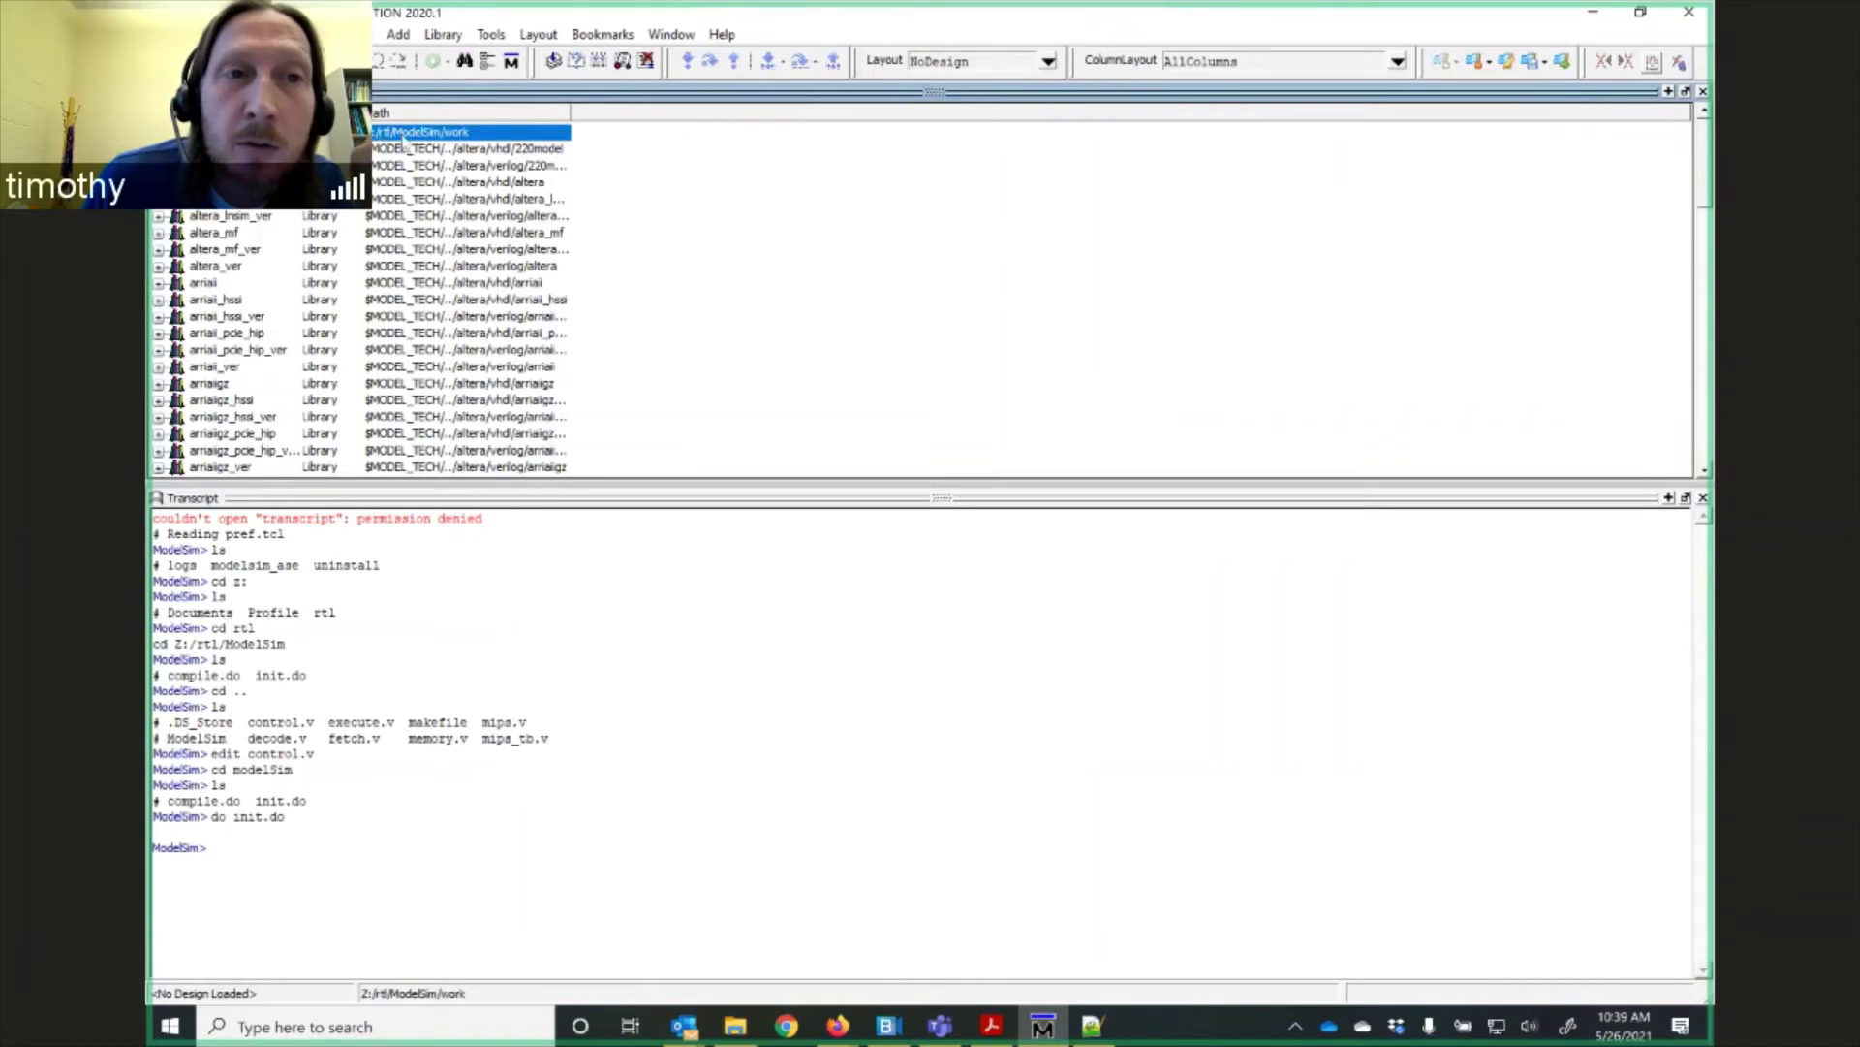
pyautogui.click(734, 1029)
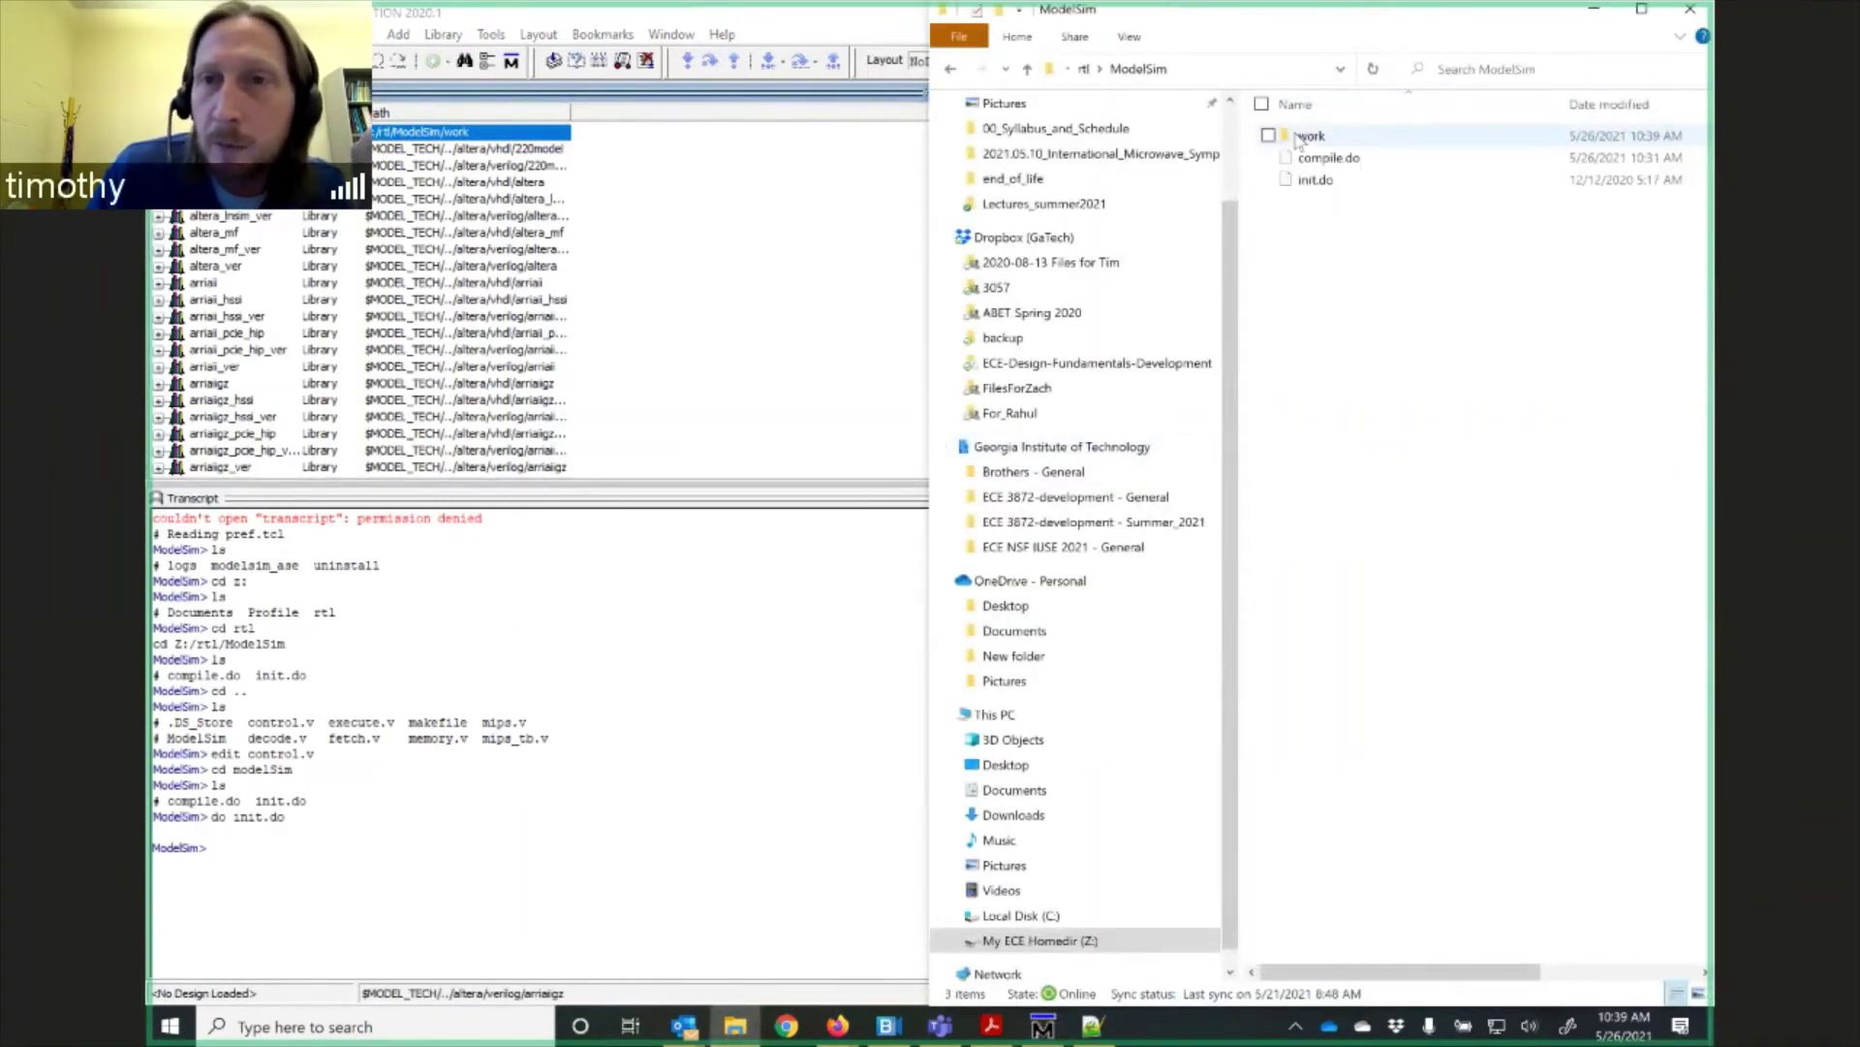
pyautogui.doubleClick(1304, 136)
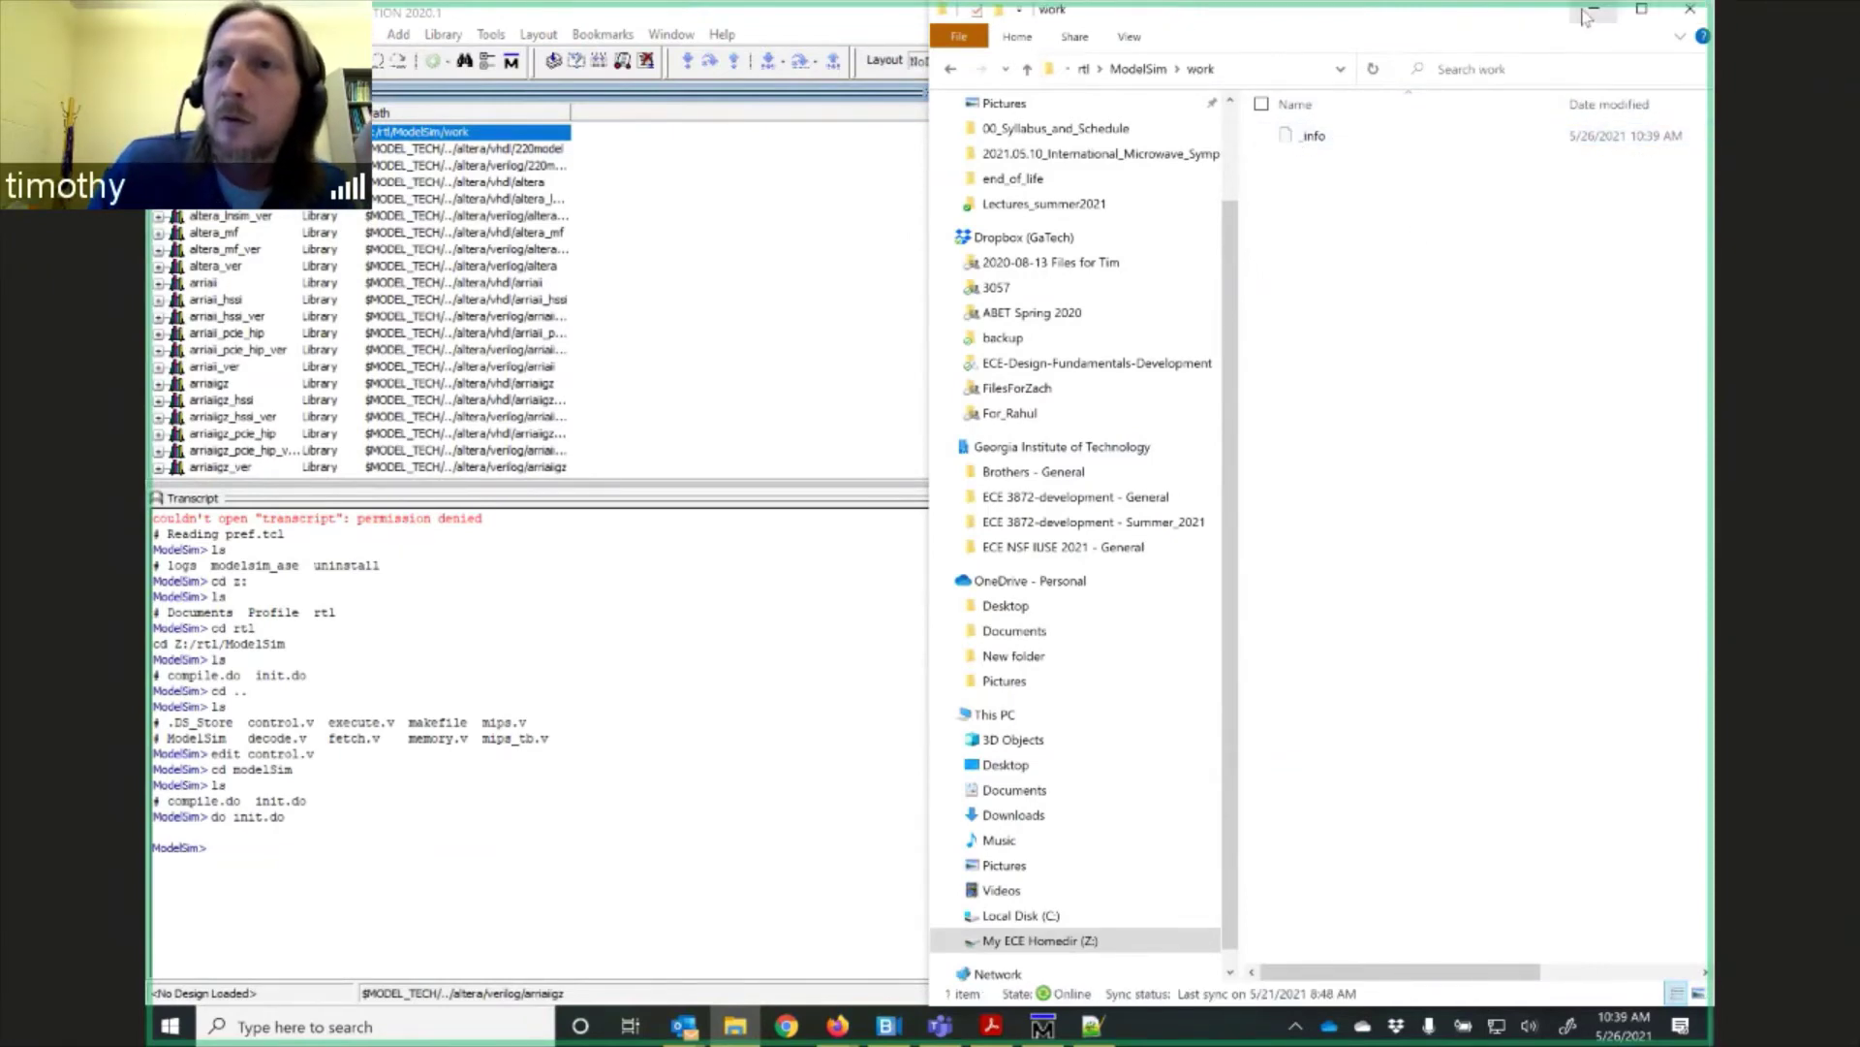
pyautogui.click(1681, 14)
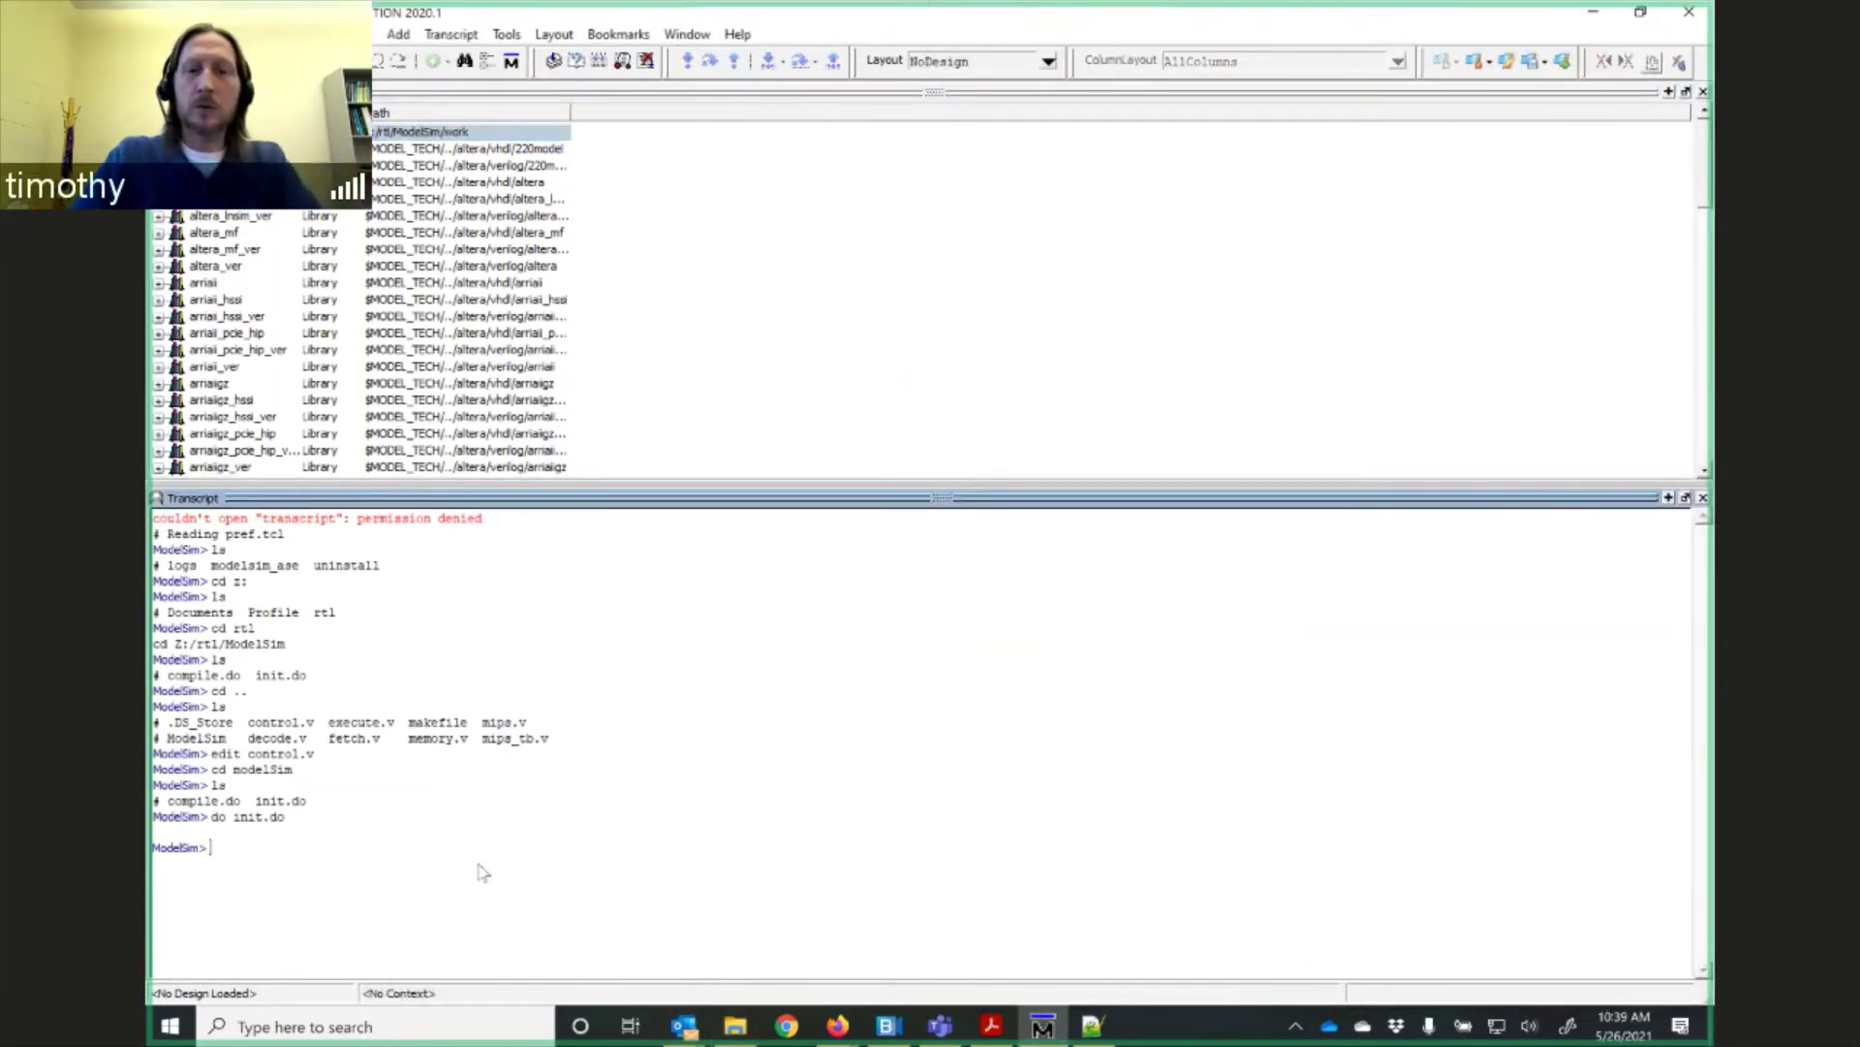
# Run do compile.do to build control through mips_tb, then expand the work library.
pyautogui.write('do compile.do')
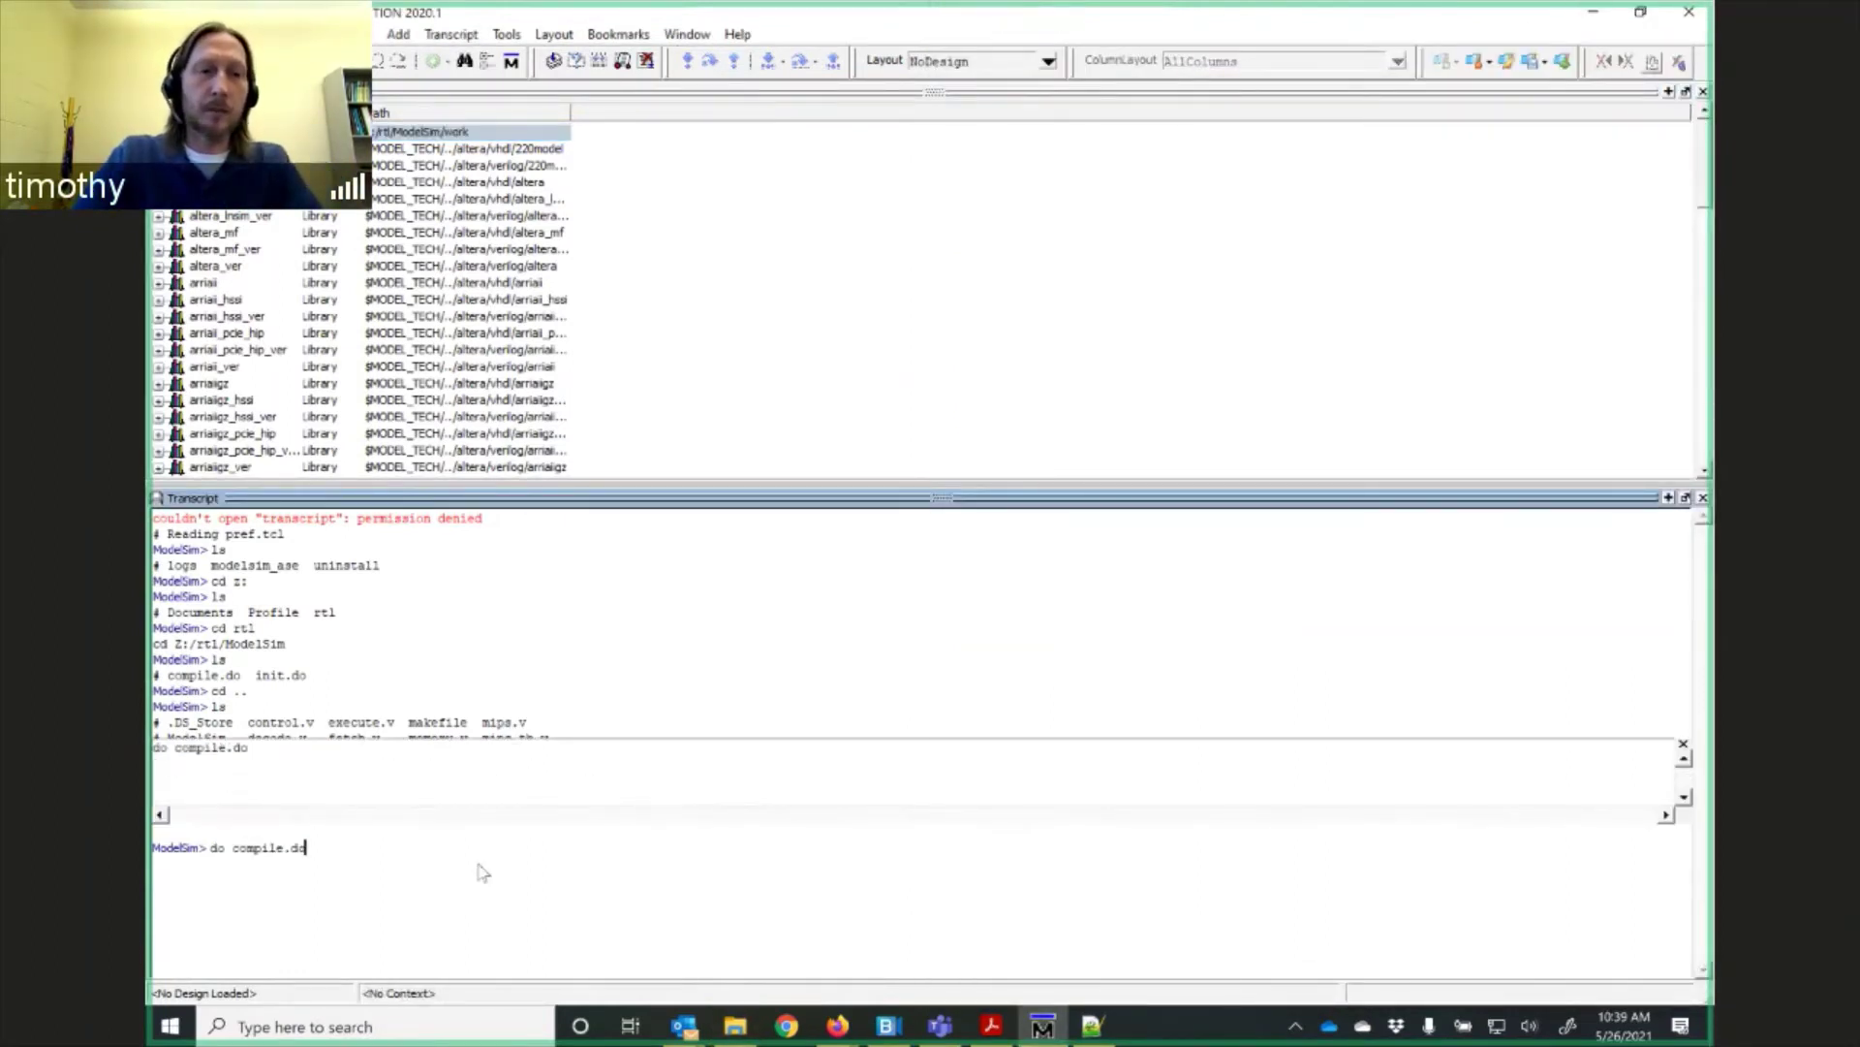
pyautogui.press('Return')
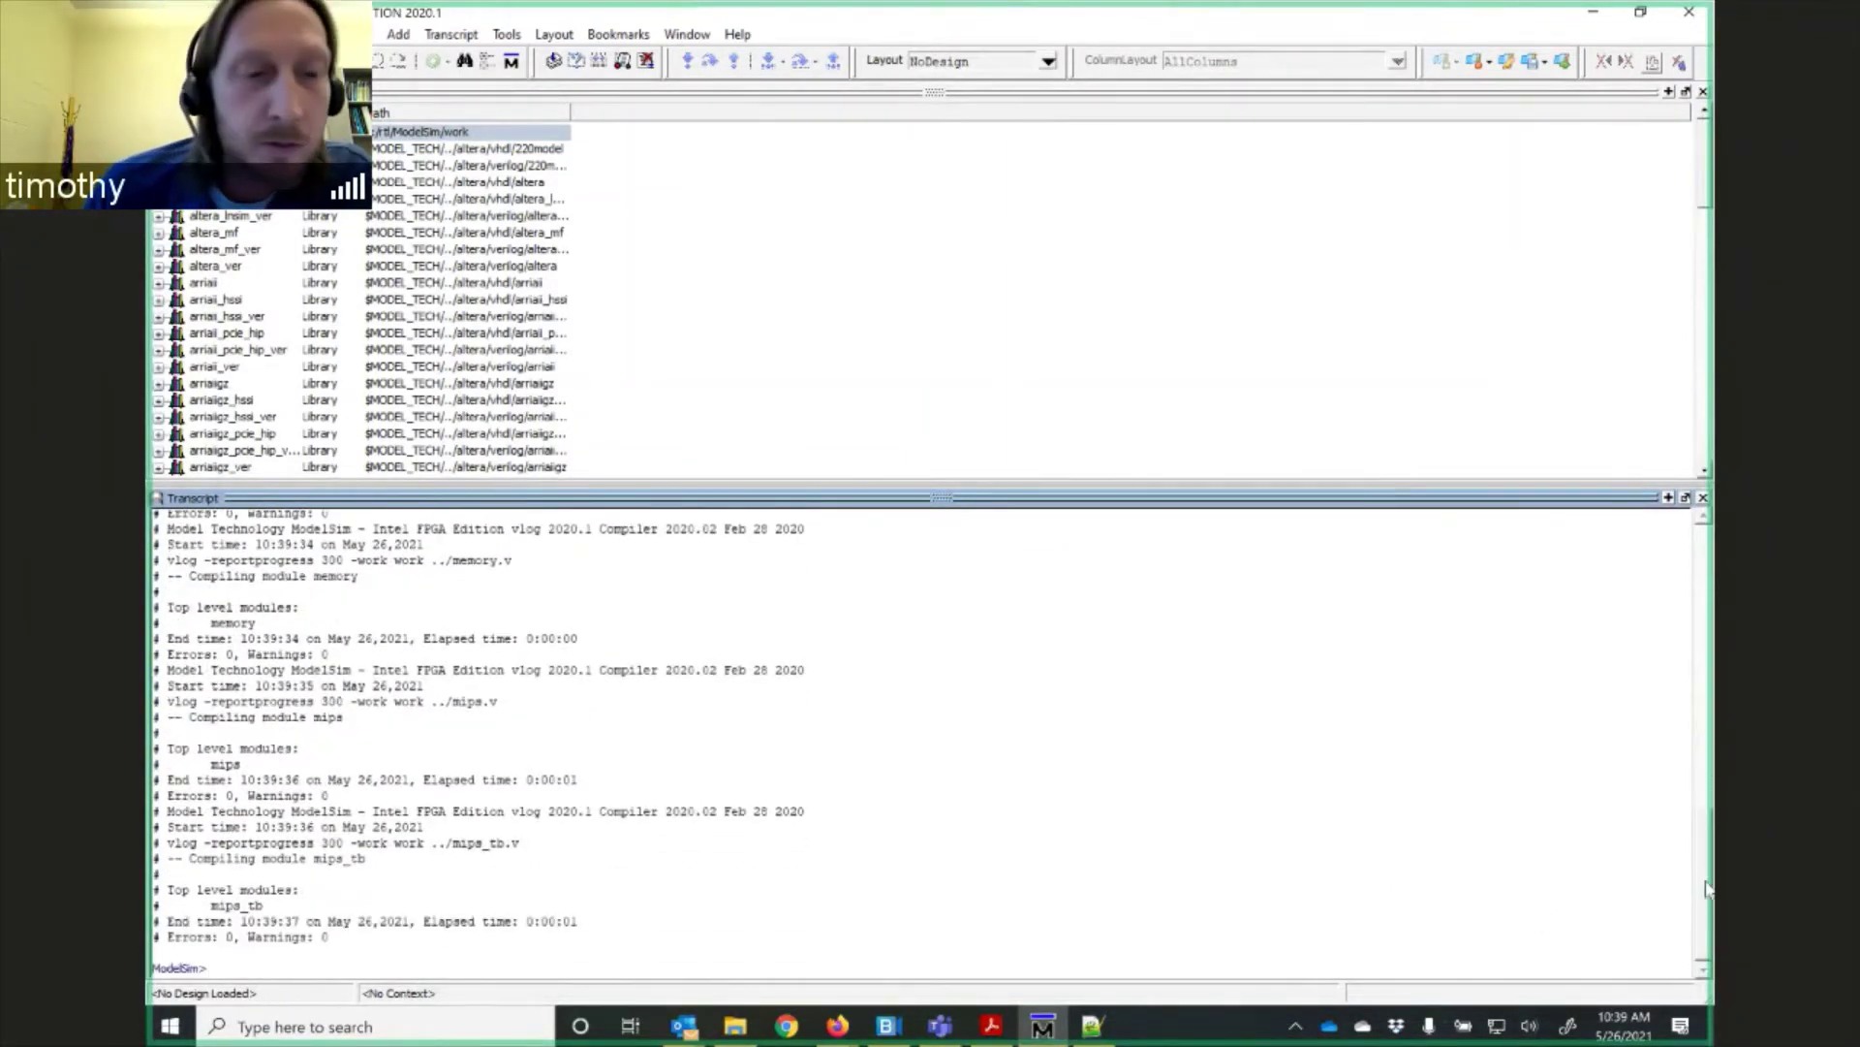
pyautogui.moveTo(1708, 887); pyautogui.dragTo(1663, 911)
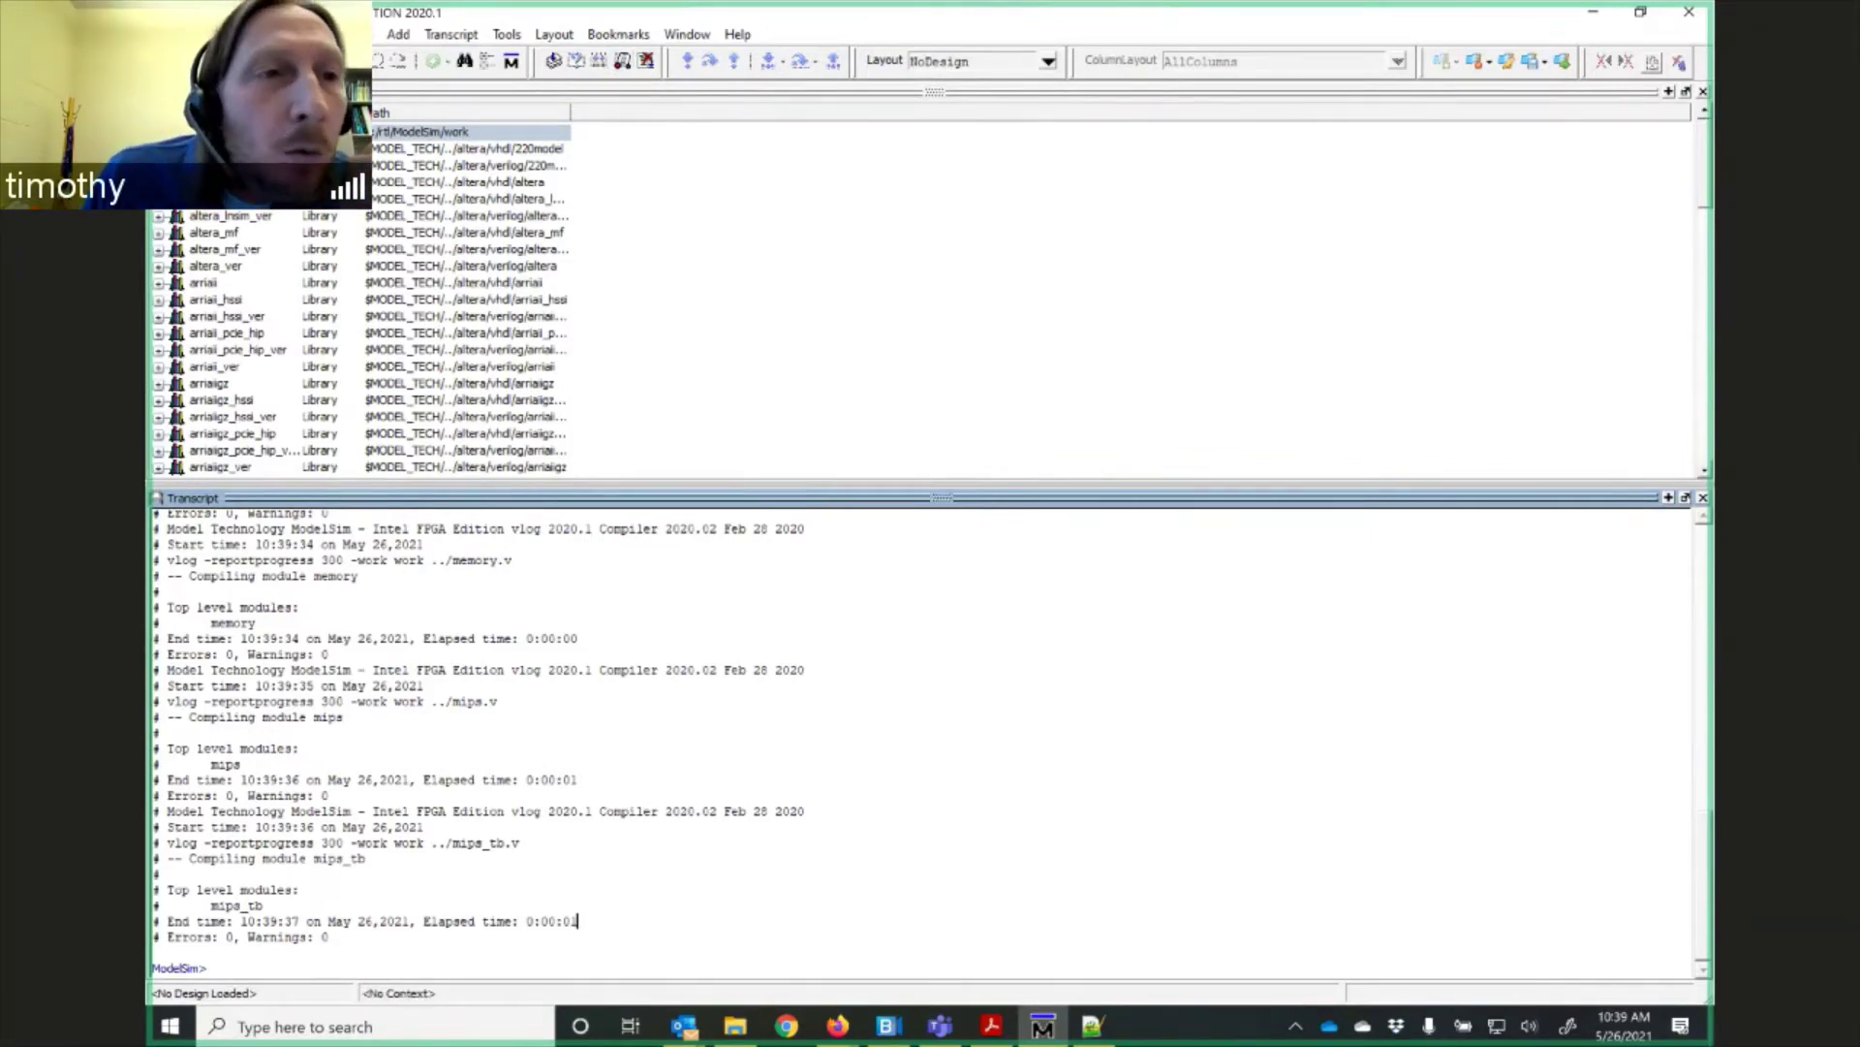
pyautogui.click(157, 131)
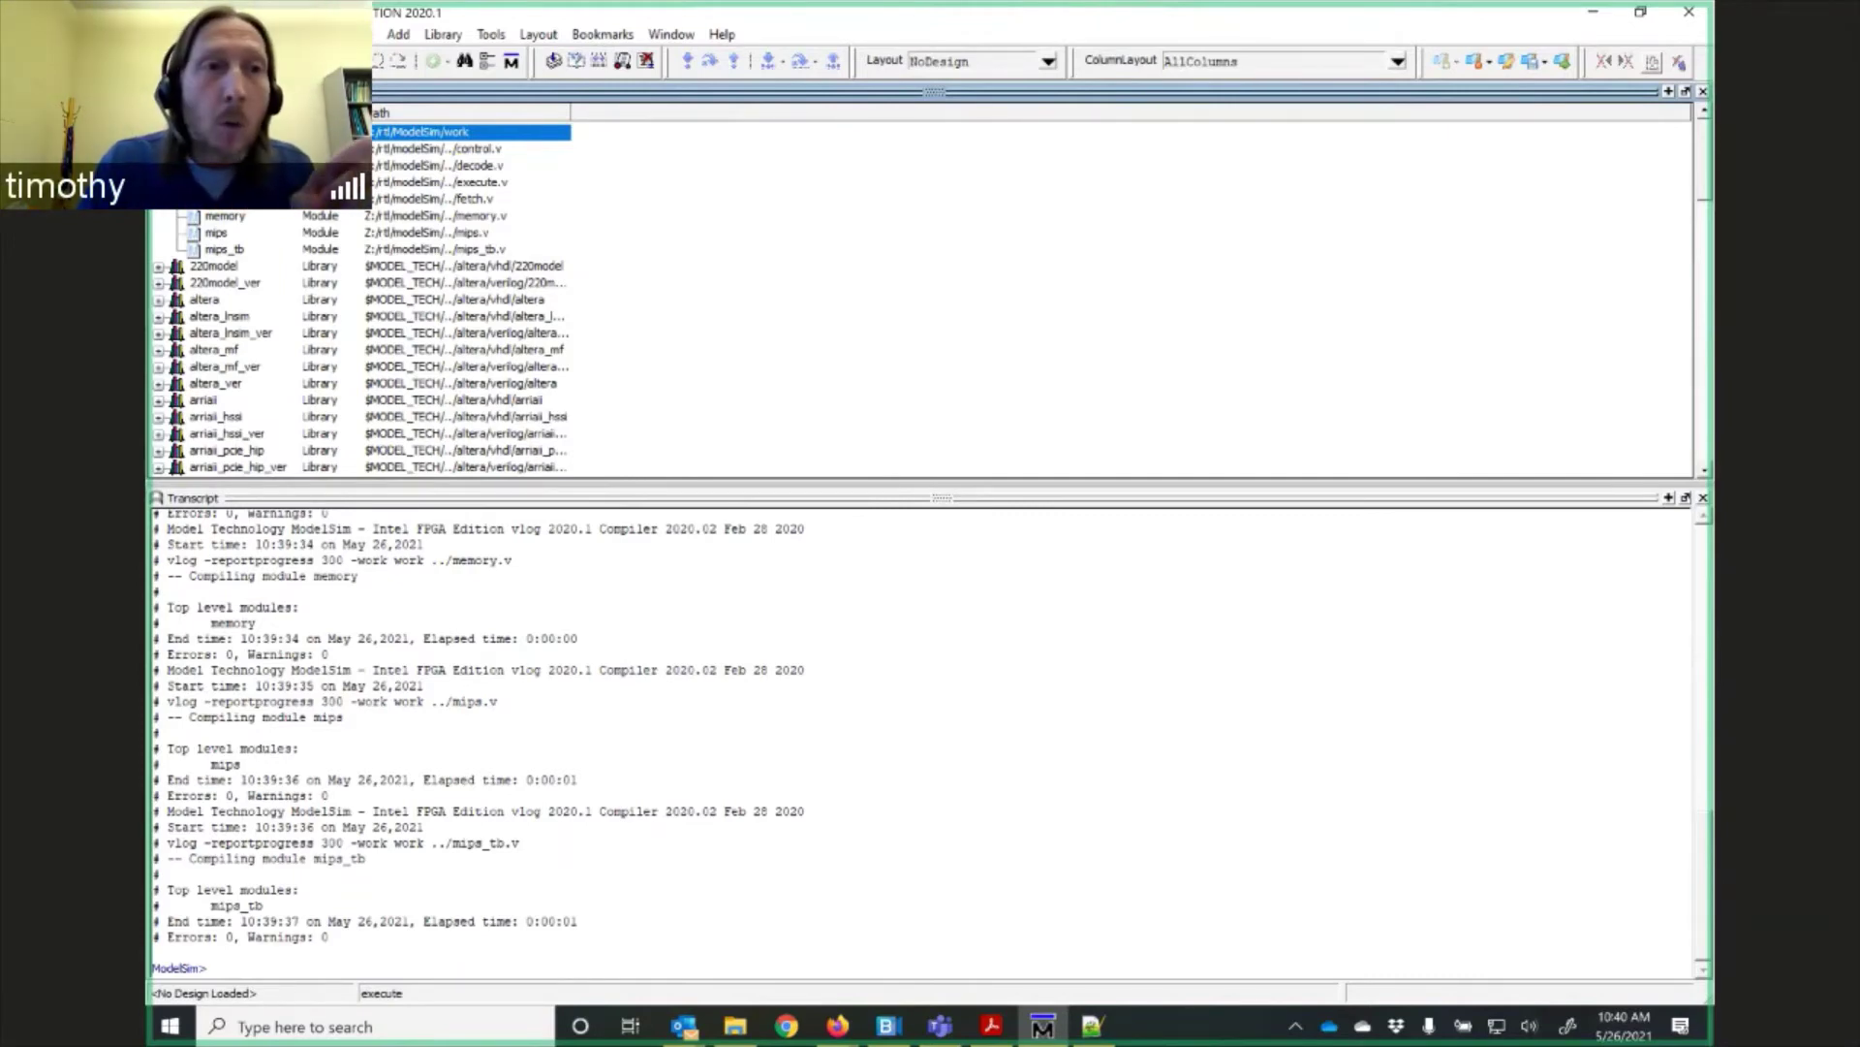
# Simulate work.mips_tb from the Library pane and enlarge the Objects and Processes panes.
pyautogui.rightClick(221, 182)
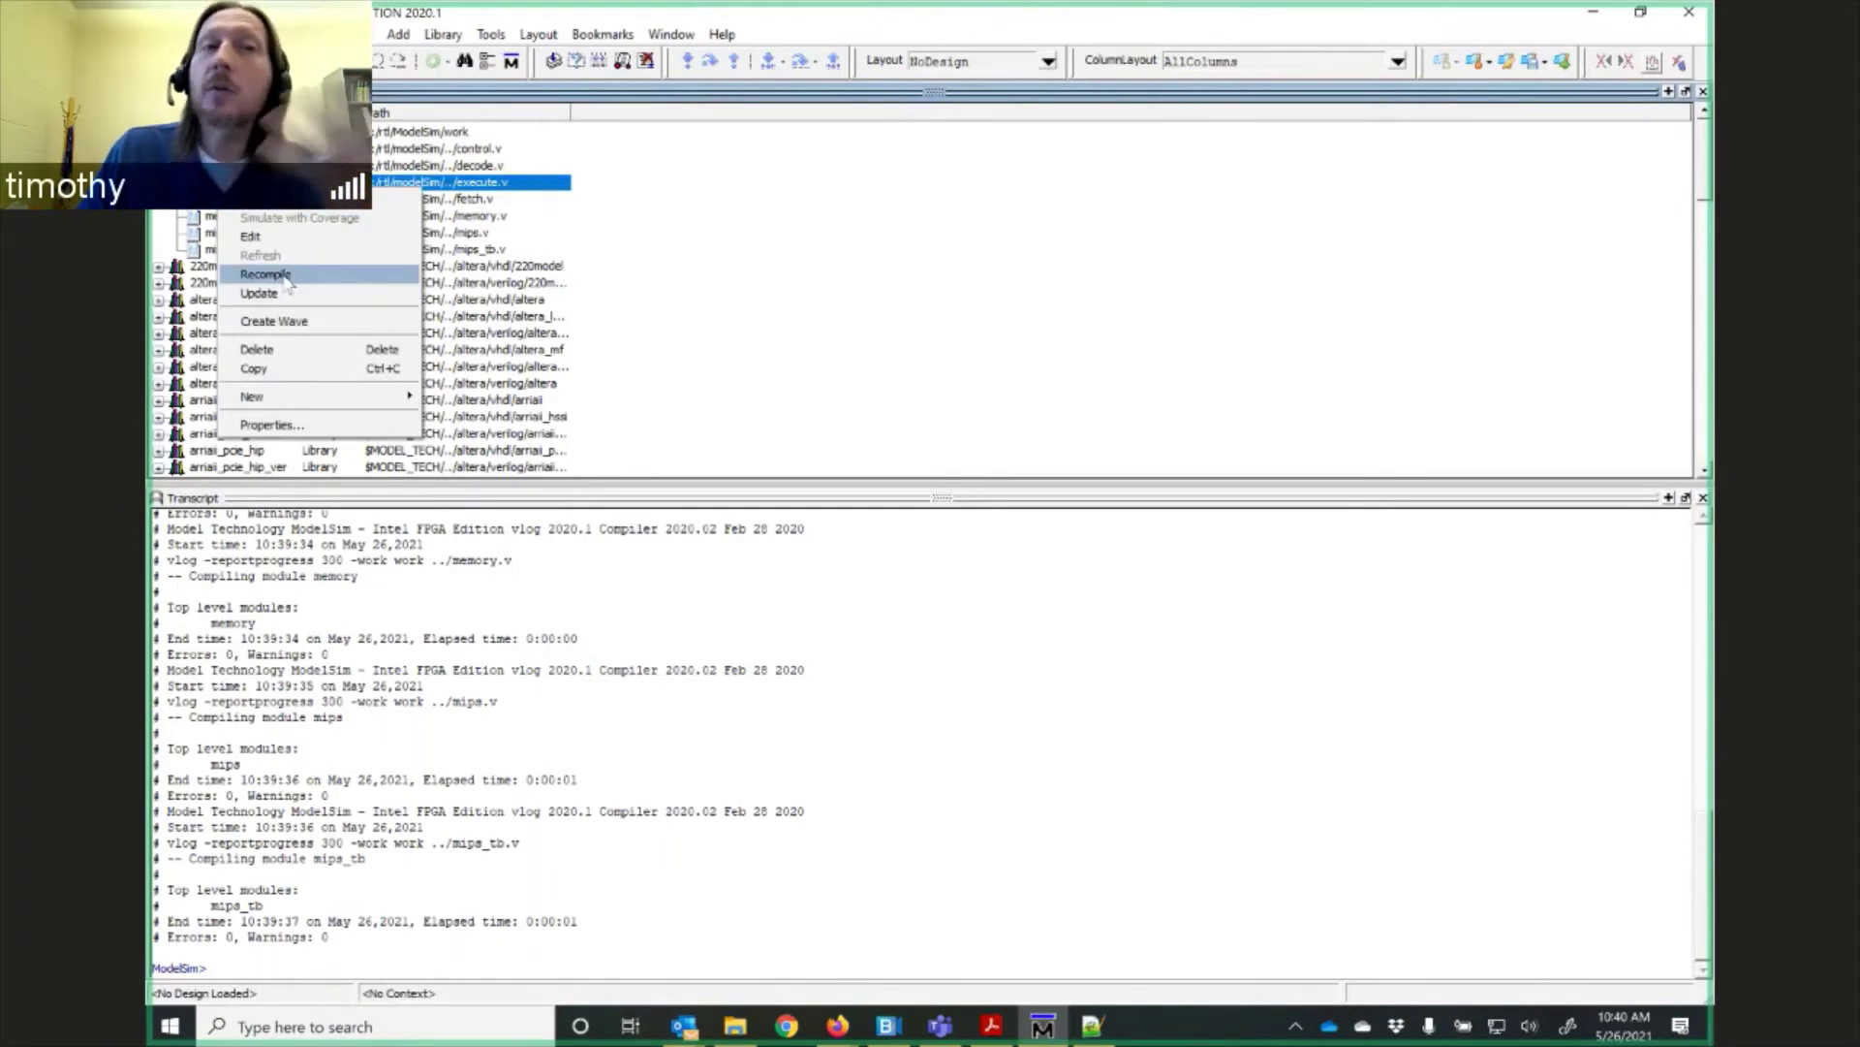
pyautogui.click(288, 278)
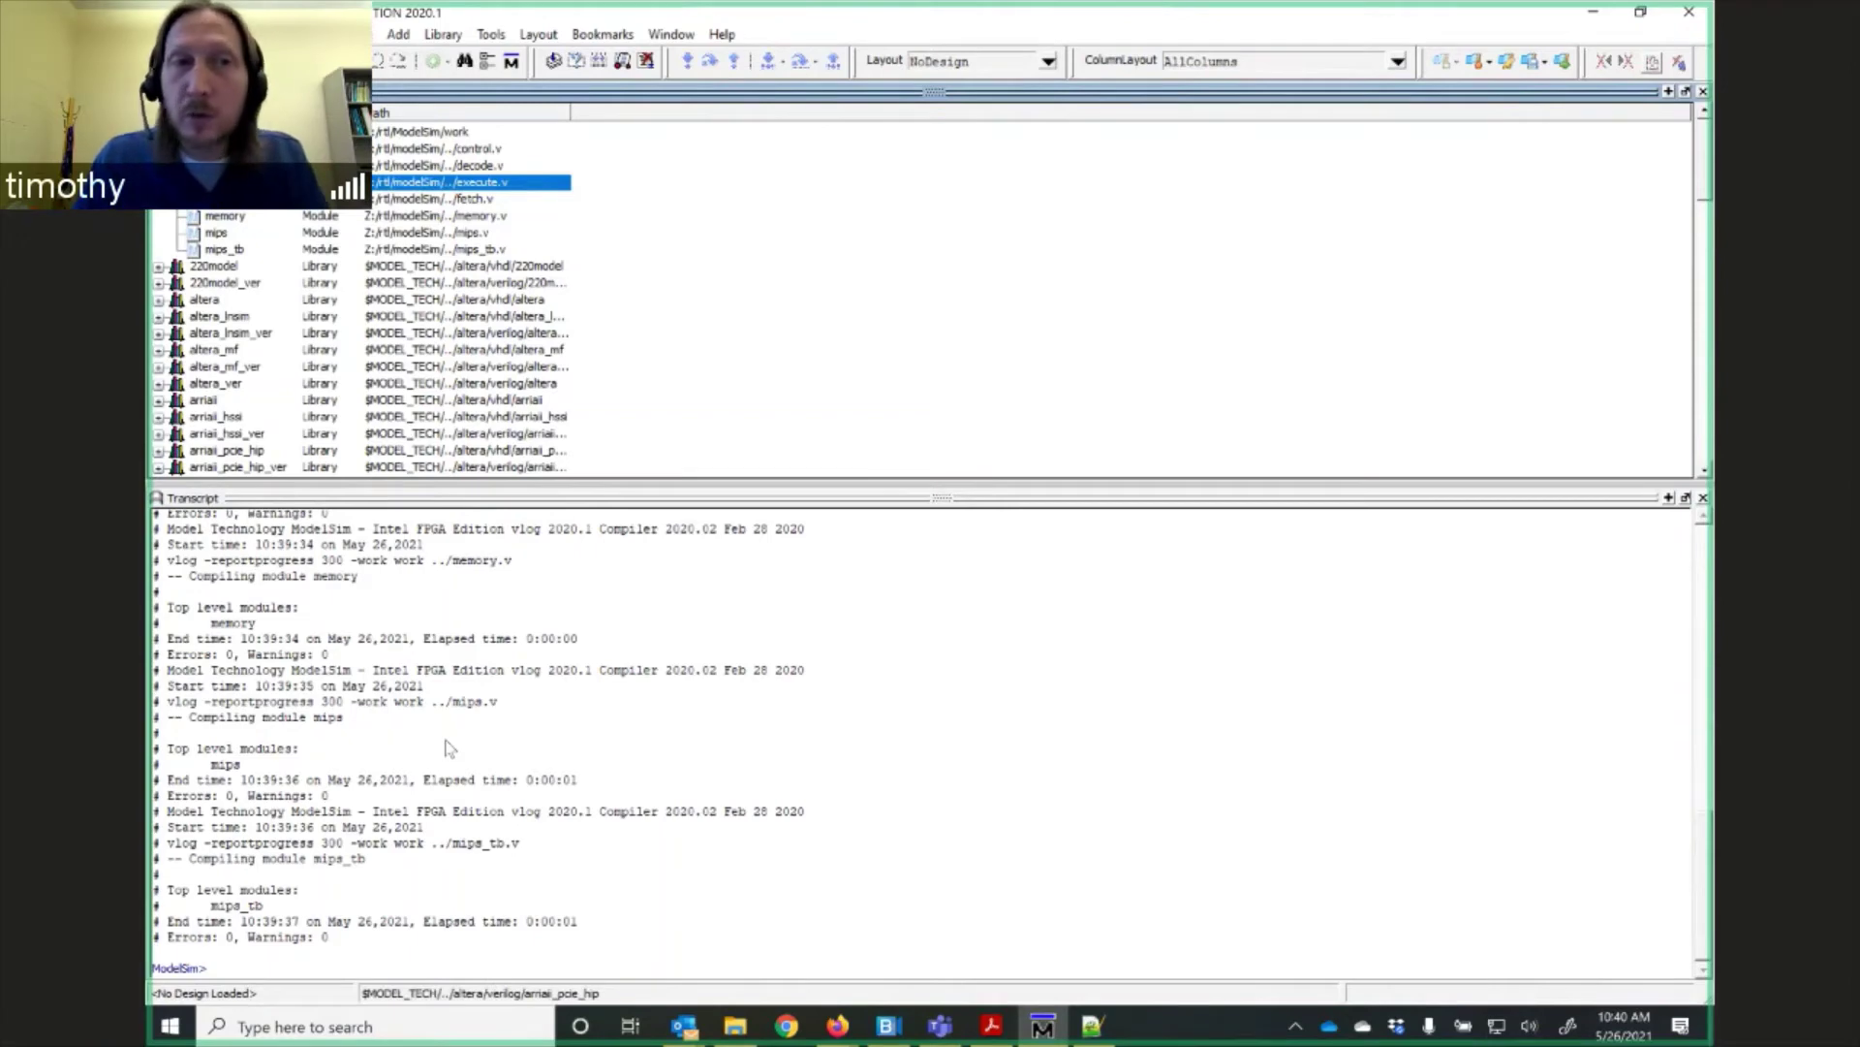
pyautogui.rightClick(214, 250)
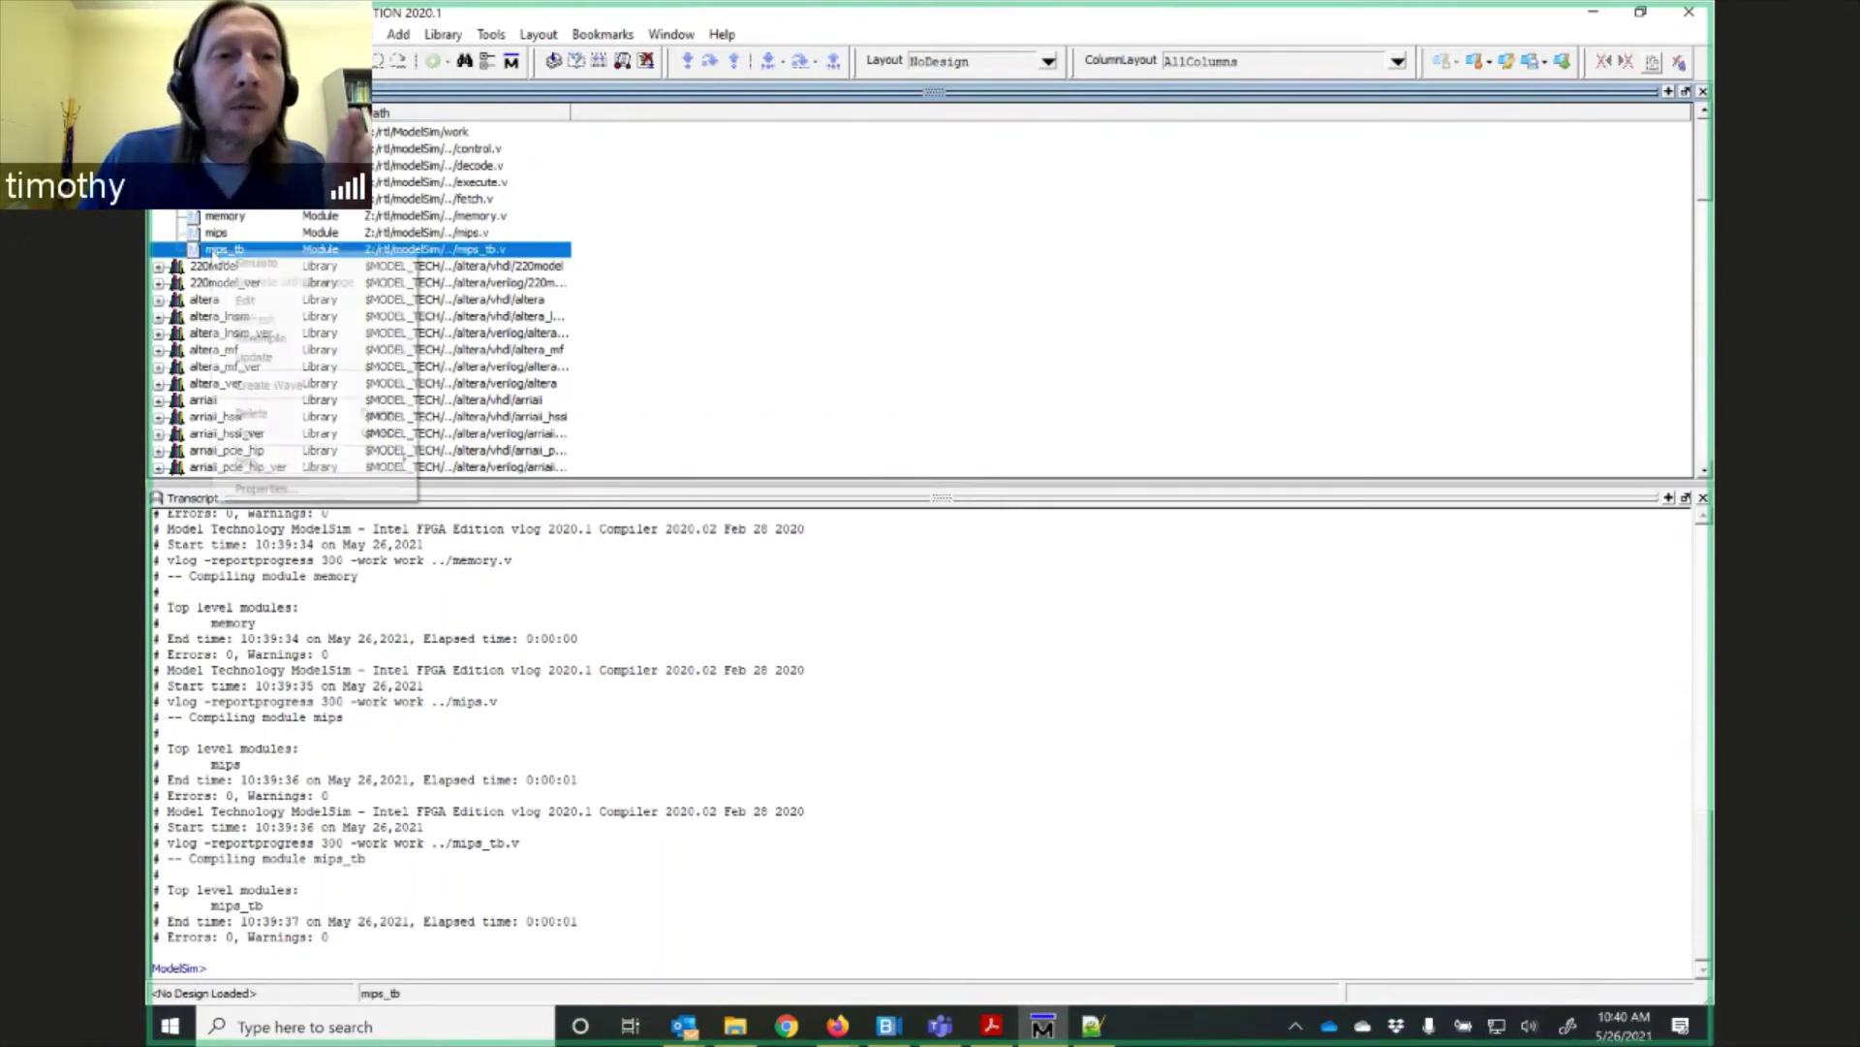
pyautogui.click(254, 263)
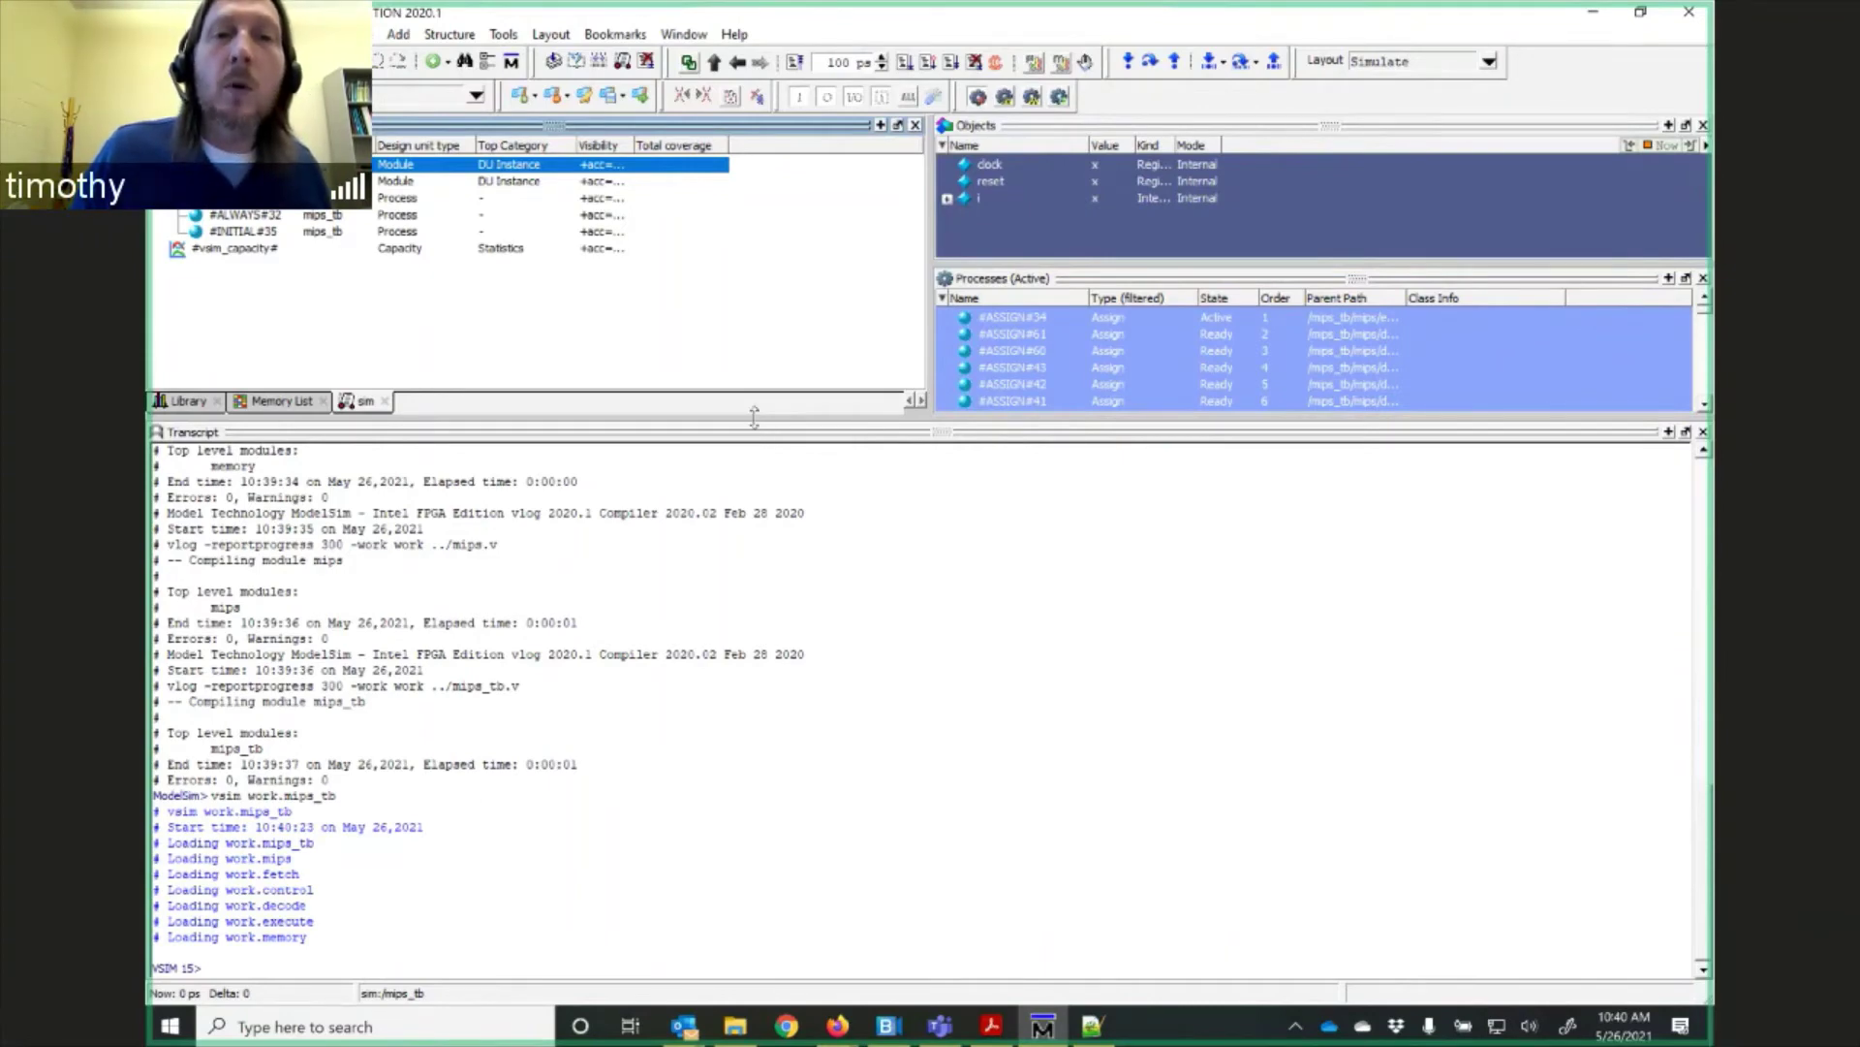
pyautogui.moveTo(754, 417); pyautogui.dragTo(772, 745)
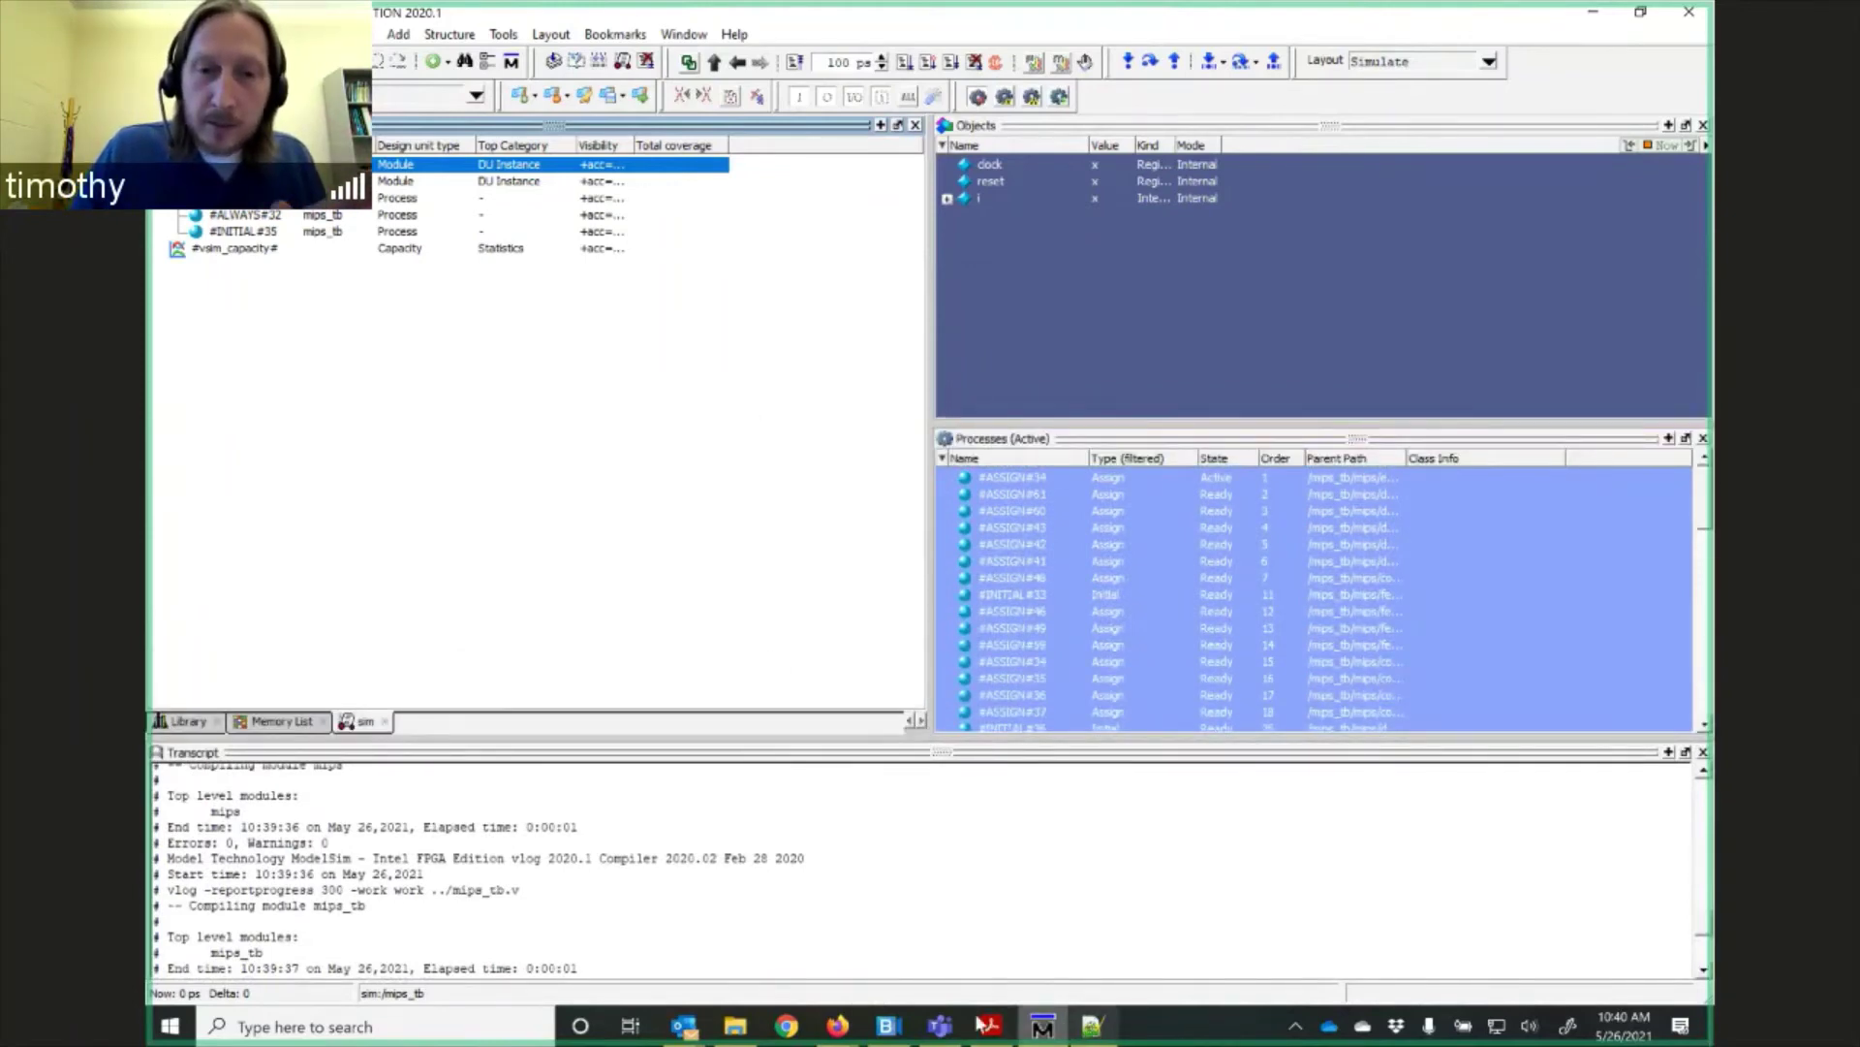
# Switch to Firefox and read through the Single Cycle MIPS Processor lab PDF.
pyautogui.click(879, 935)
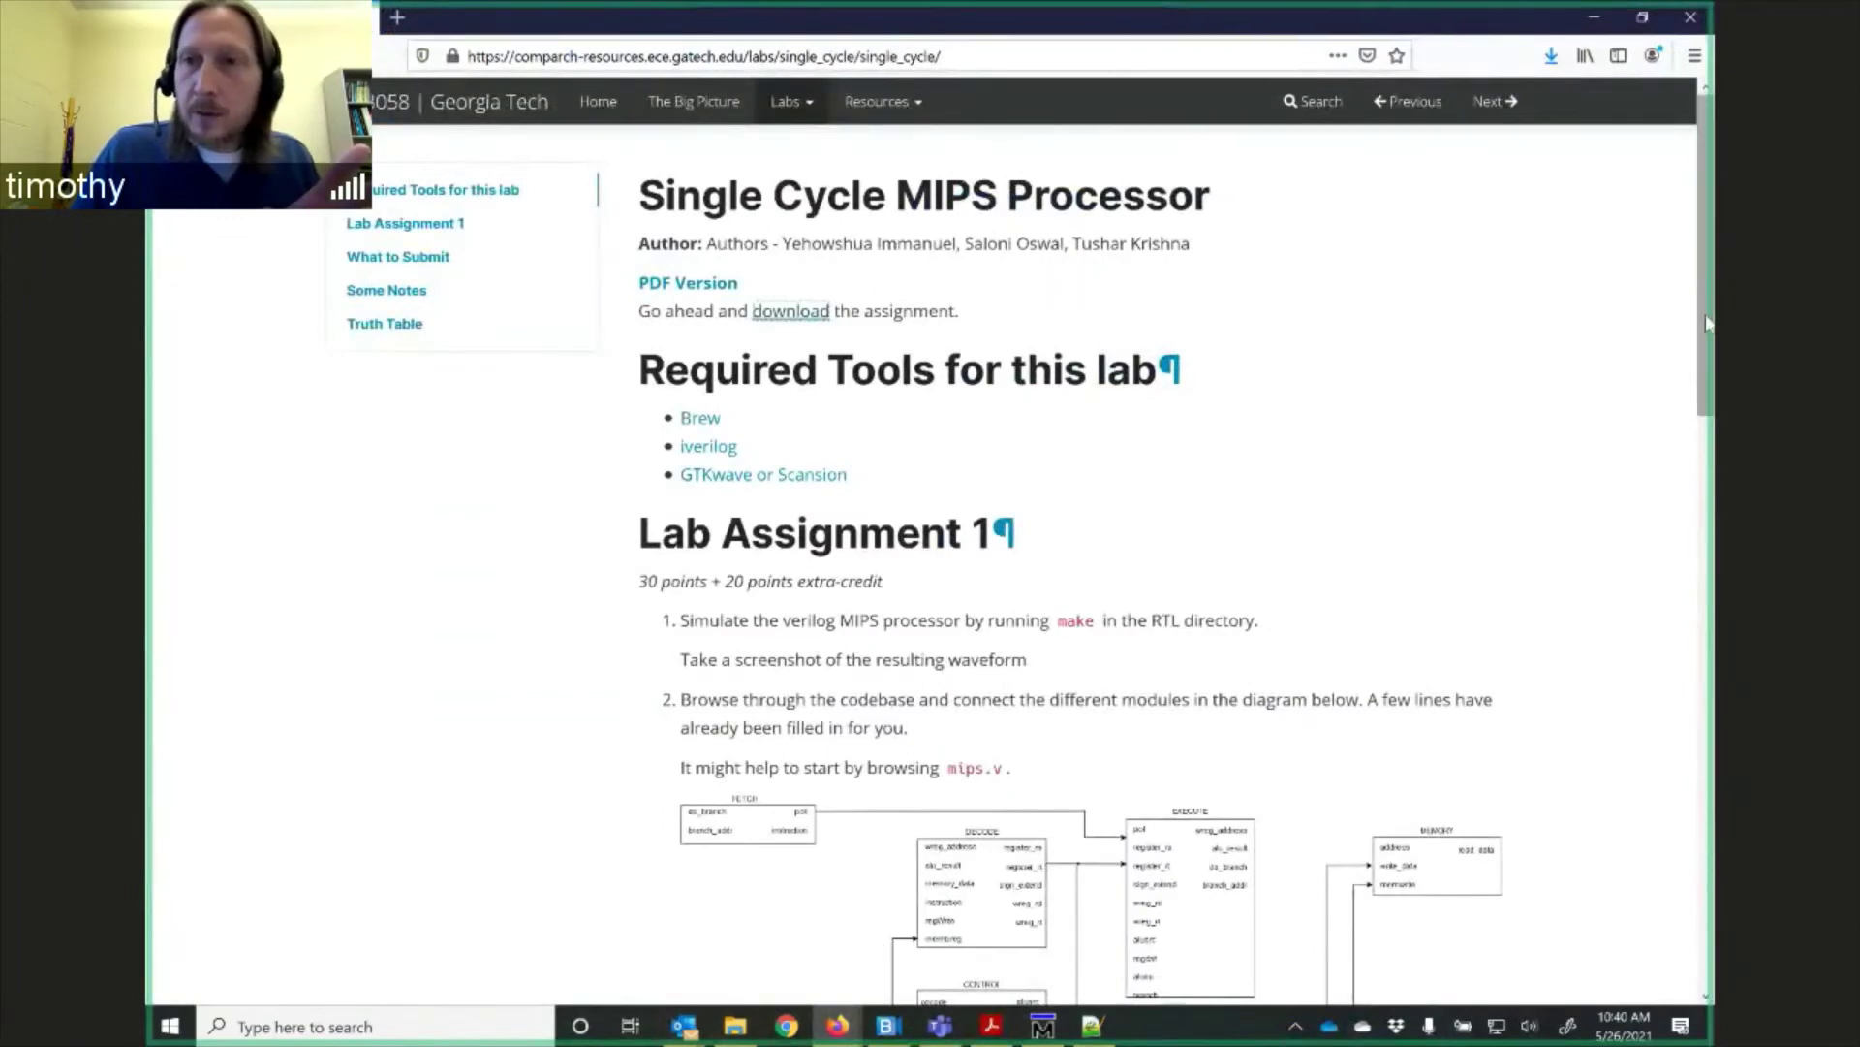
pyautogui.moveTo(1702, 335); pyautogui.dragTo(1708, 907)
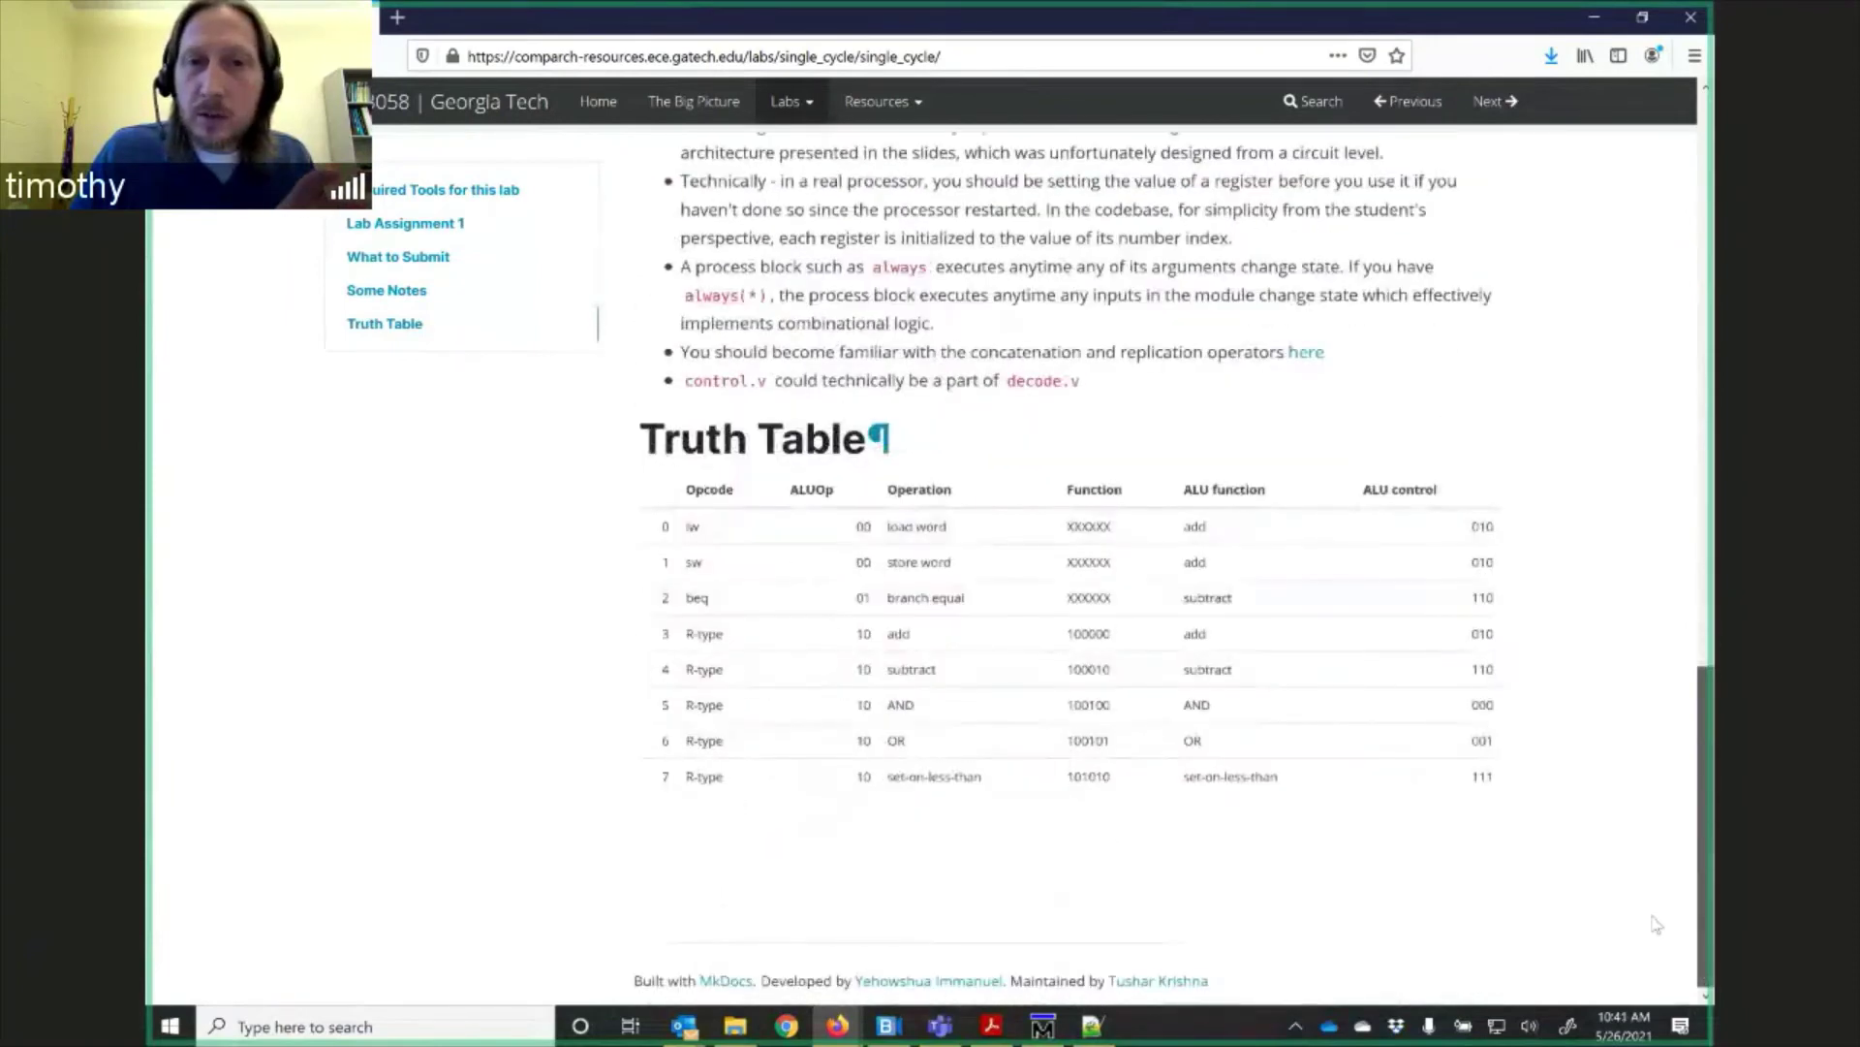
pyautogui.scroll(2, 1624, 689)
pyautogui.scroll(10, 1628, 614)
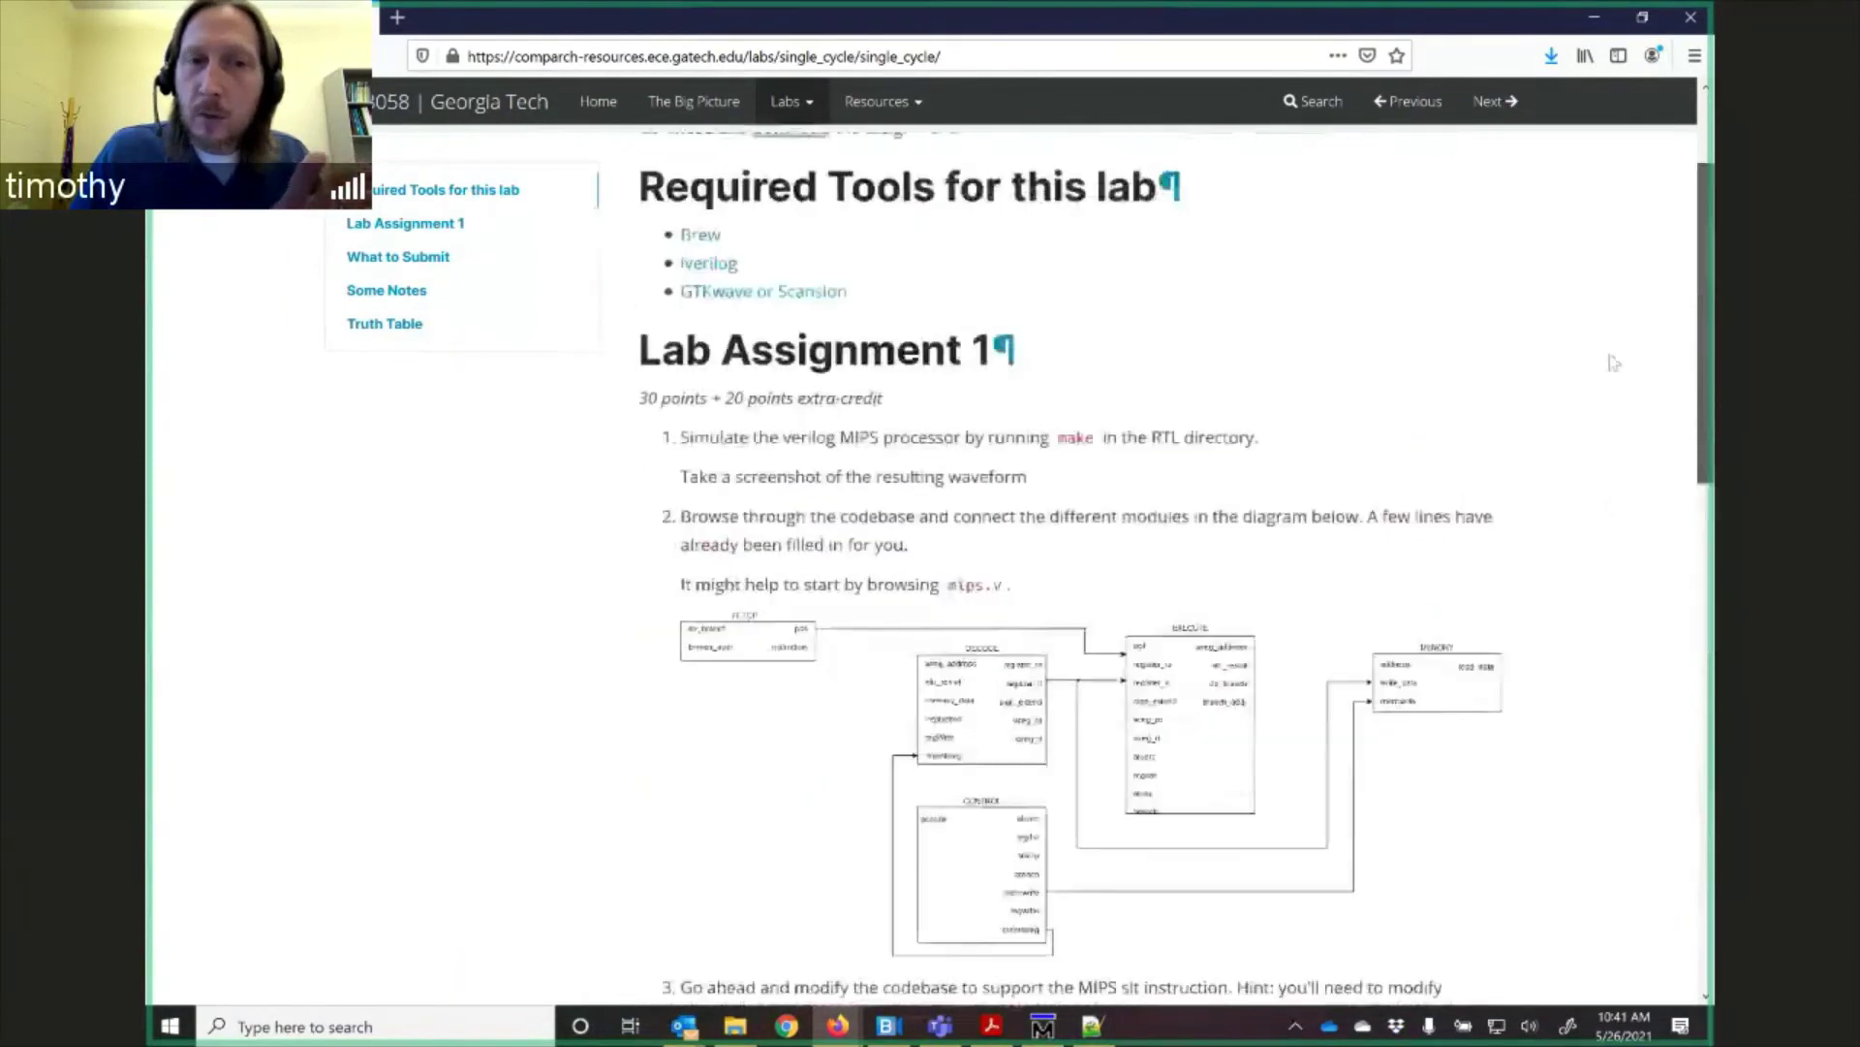
pyautogui.scroll(2, 1609, 330)
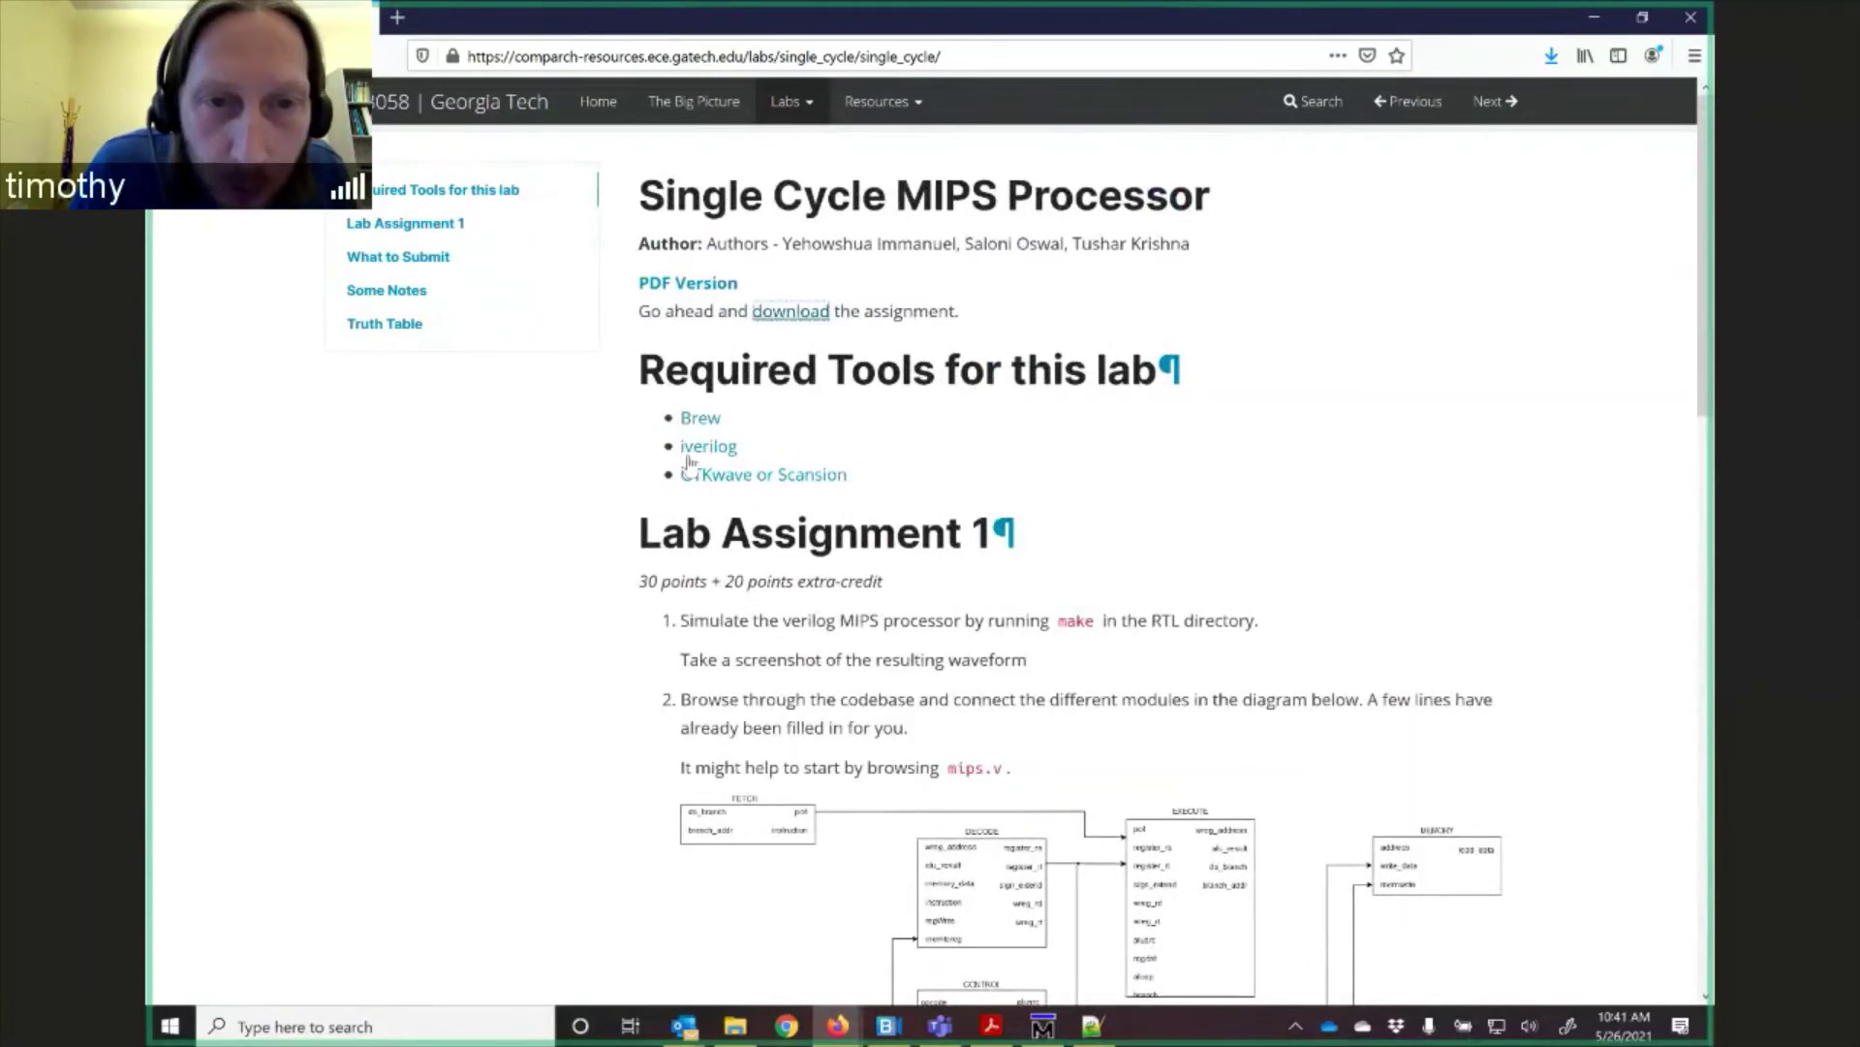
pyautogui.click(686, 283)
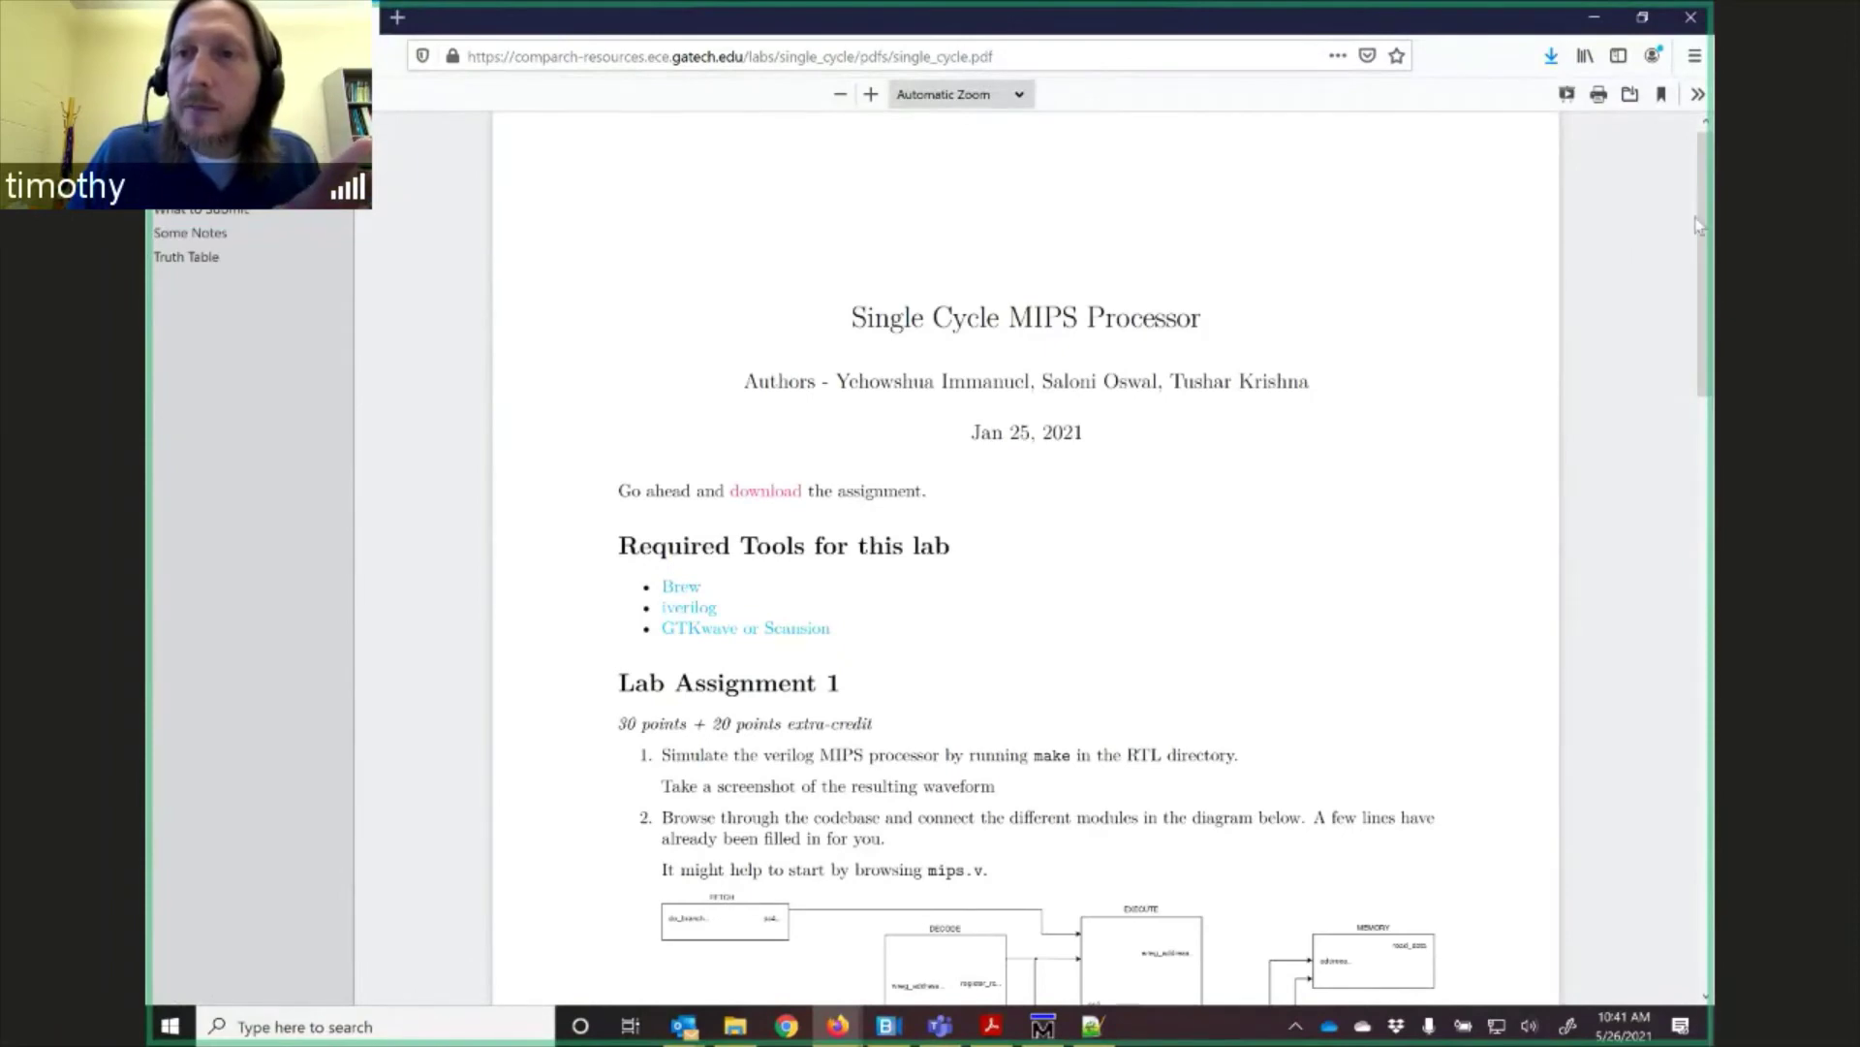
pyautogui.scroll(-6, 1701, 228)
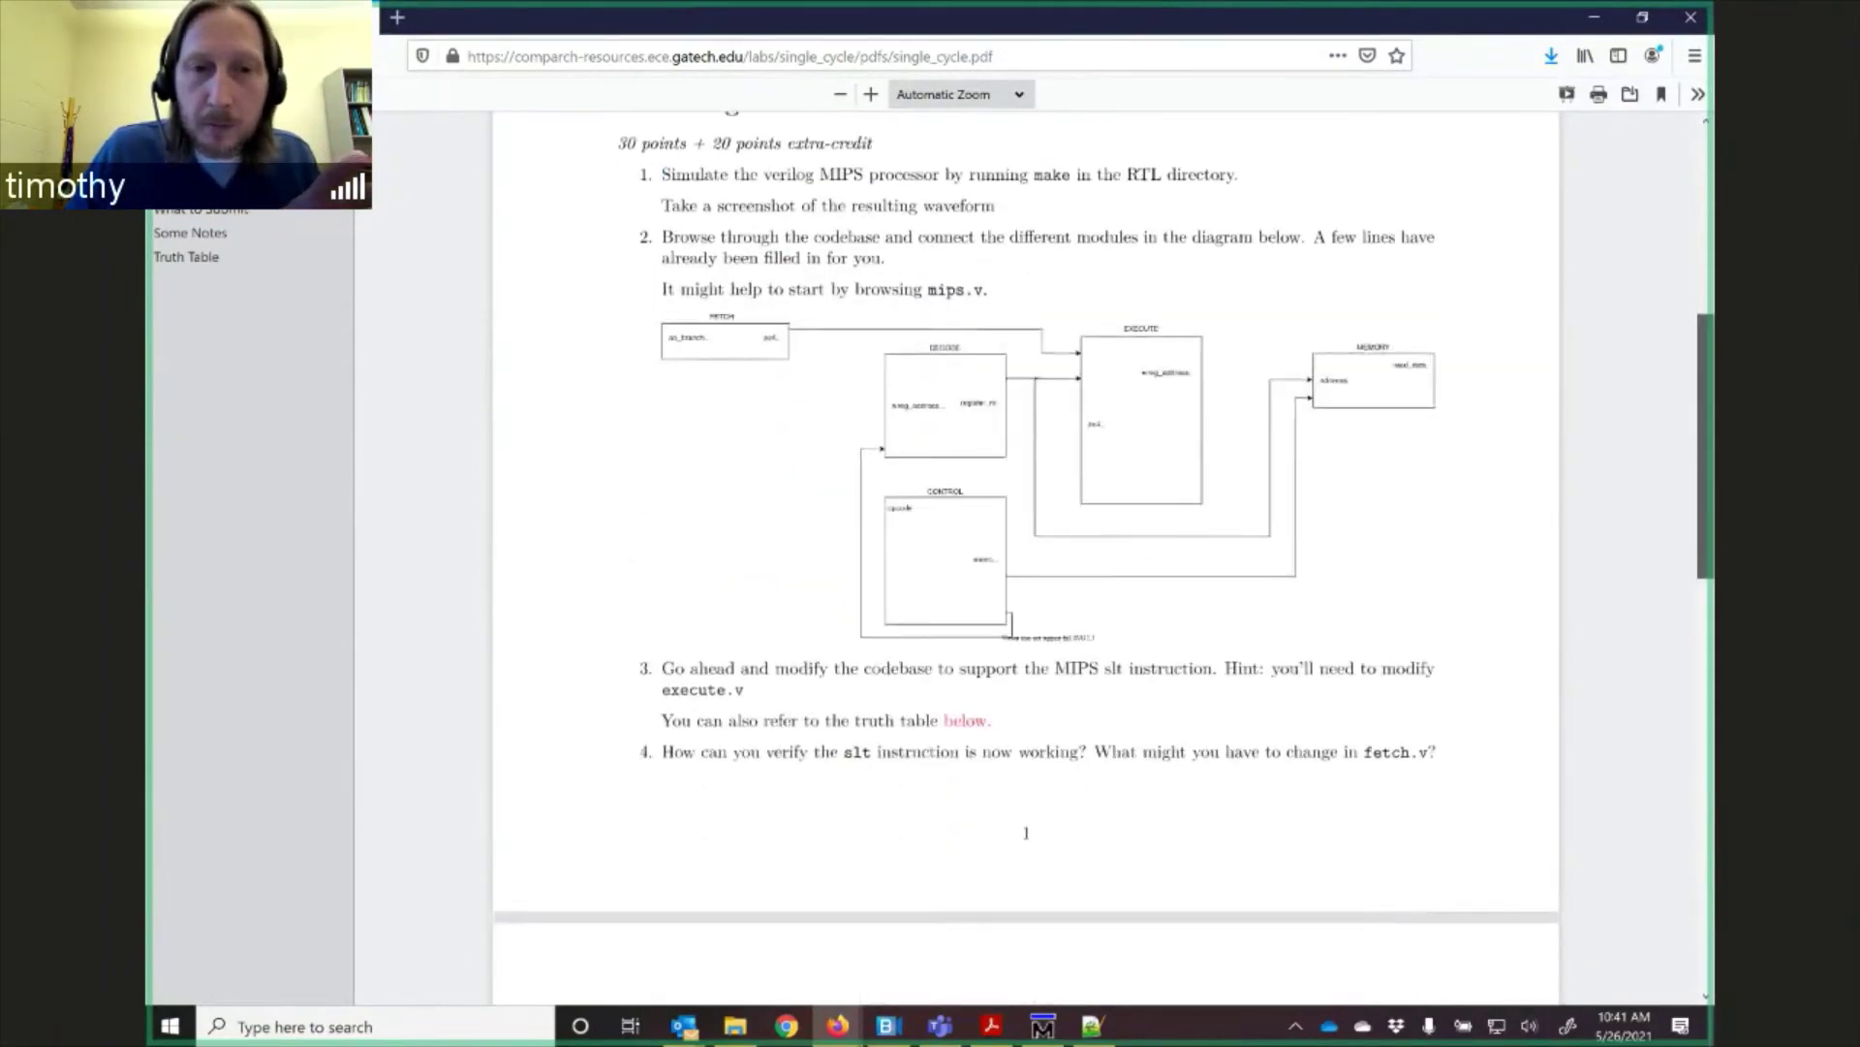
pyautogui.scroll(-15, 1702, 446)
pyautogui.moveTo(1702, 727); pyautogui.dragTo(1490, 10)
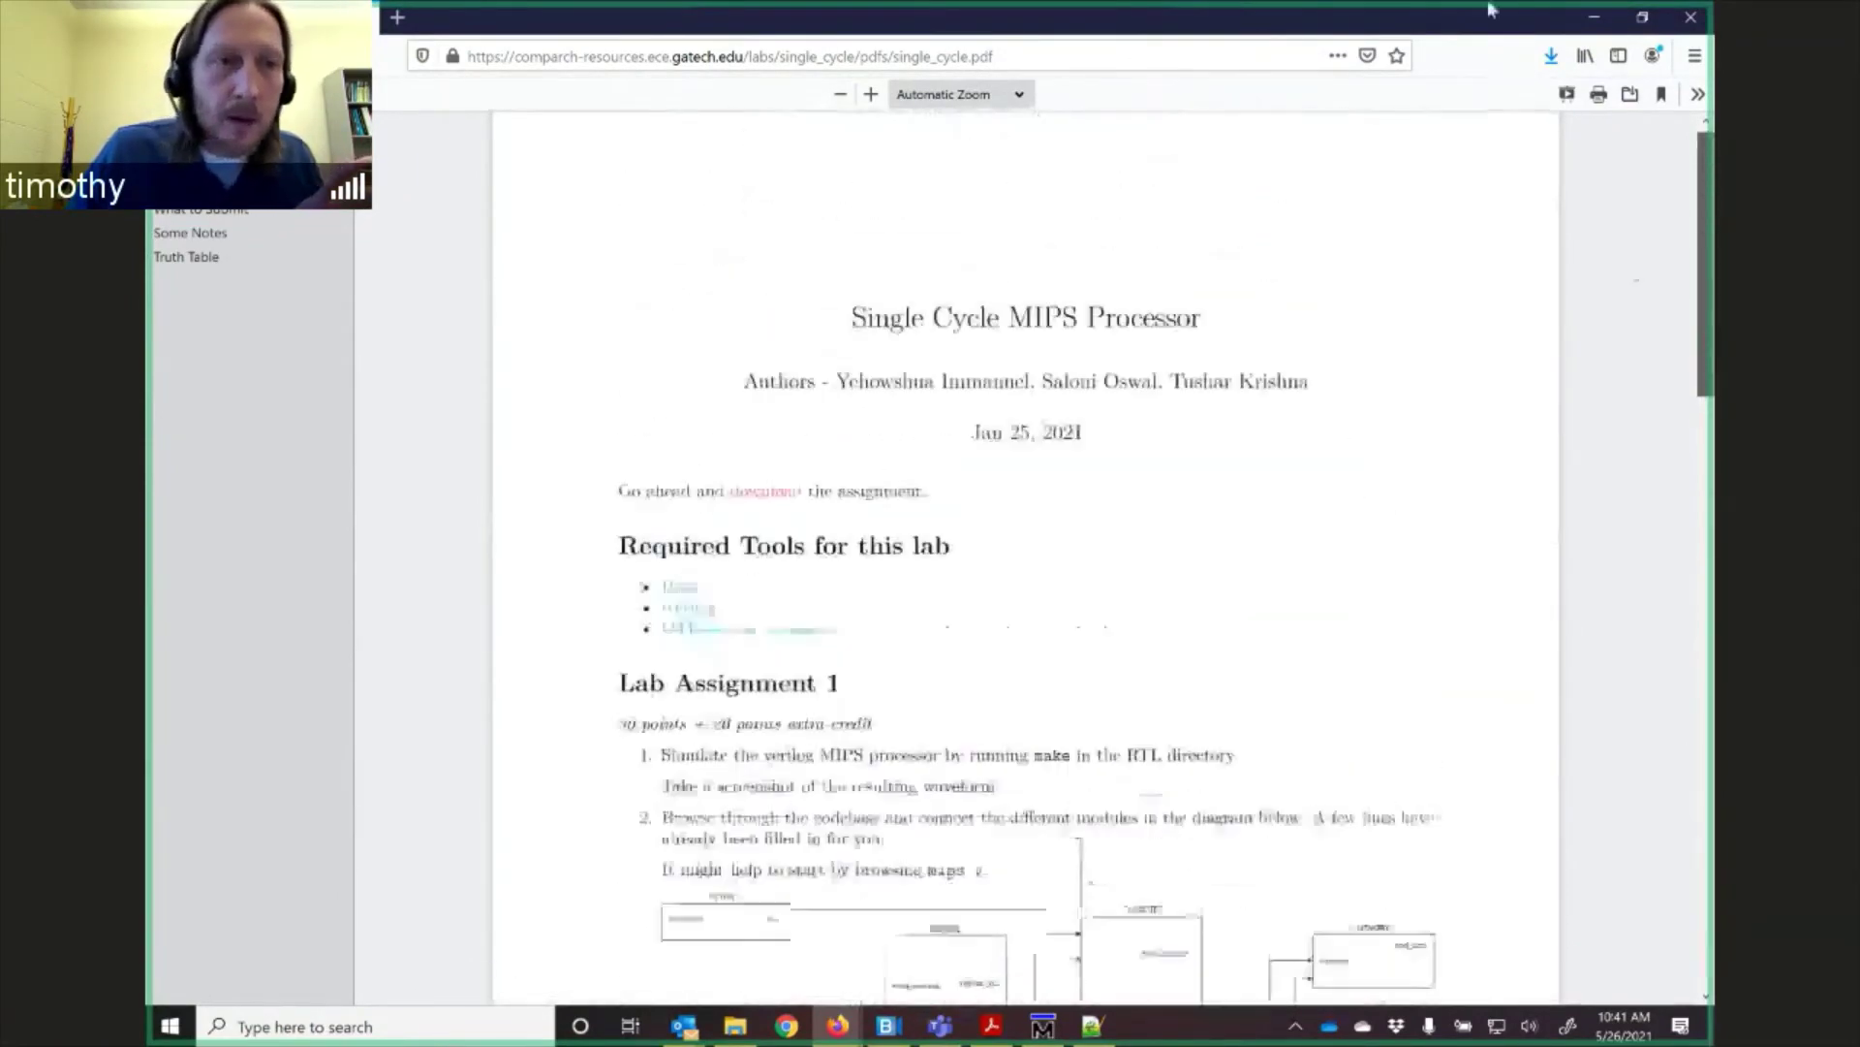
# Return to the lab page and open Lab 0. MIPS Emulation from the Labs menu.
pyautogui.hotkey('alt', 'Left')
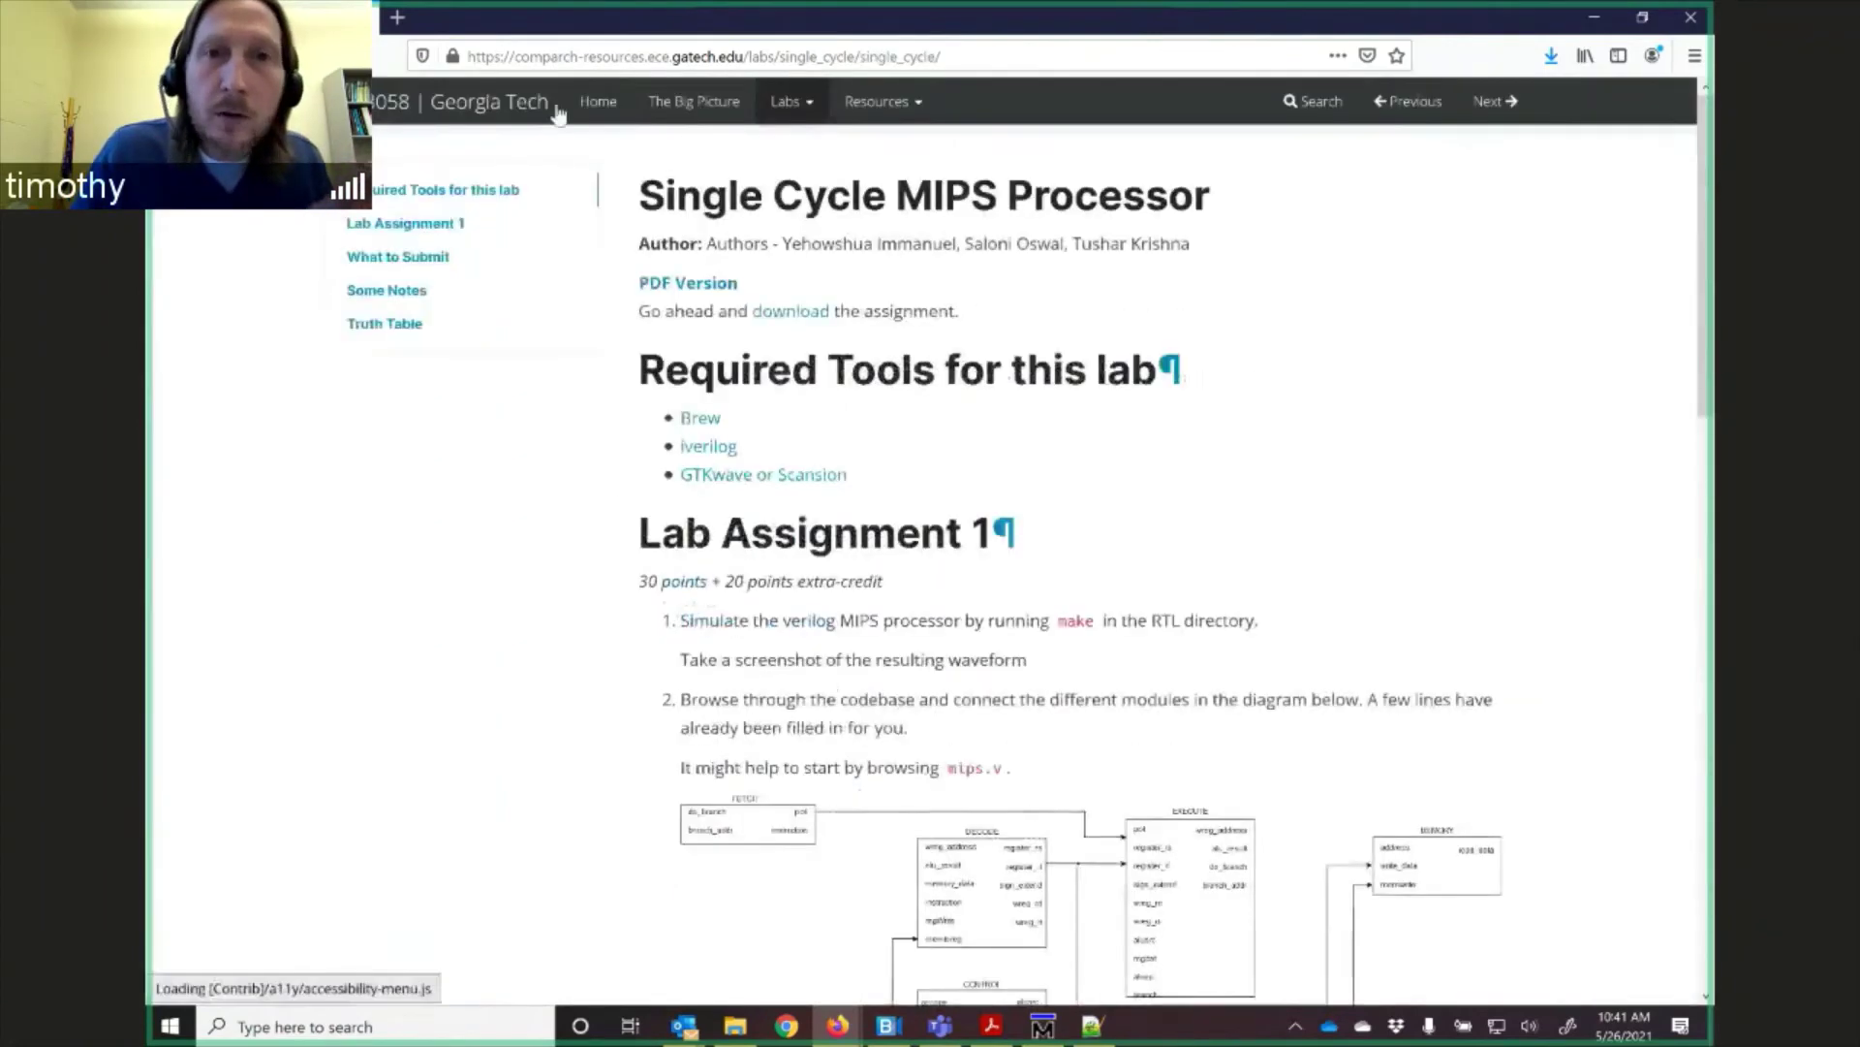
pyautogui.click(786, 102)
pyautogui.click(804, 149)
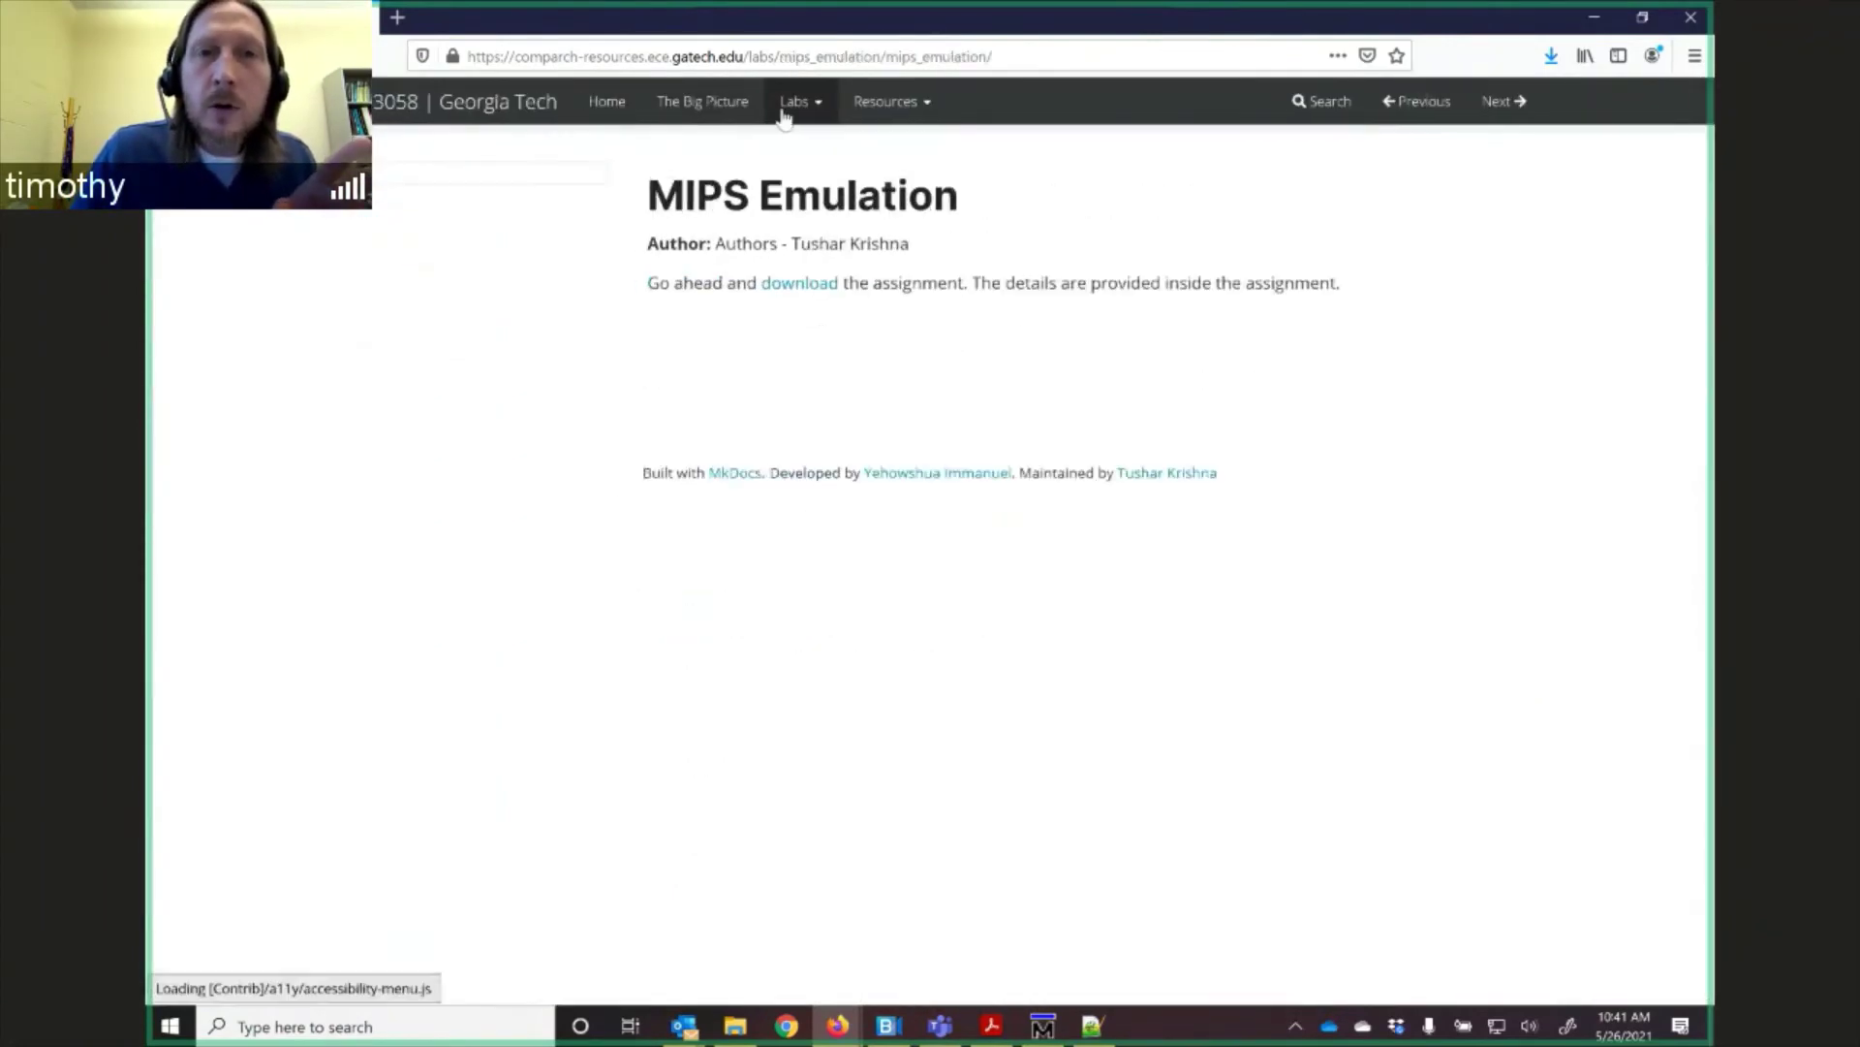
# Open the Gentle Intro to HDL lab, scroll to its example waveform, then minimize Firefox.
pyautogui.click(796, 102)
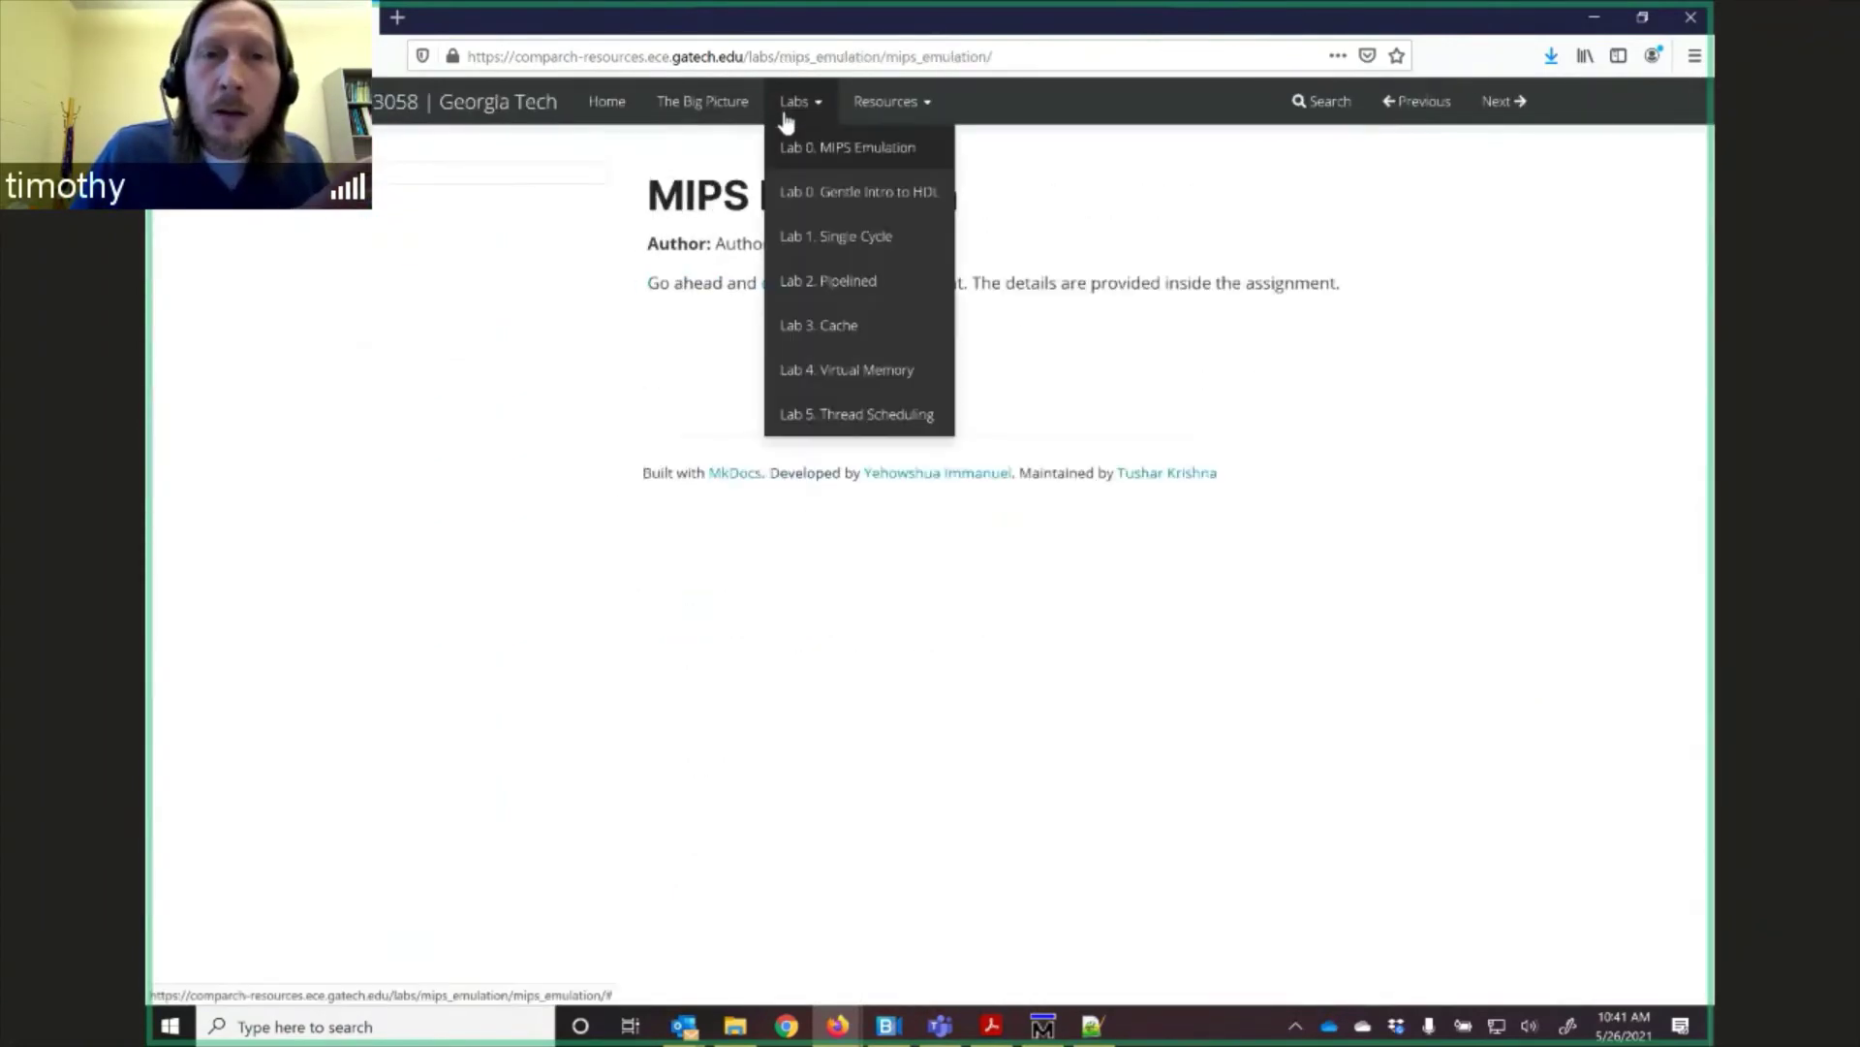
pyautogui.click(805, 193)
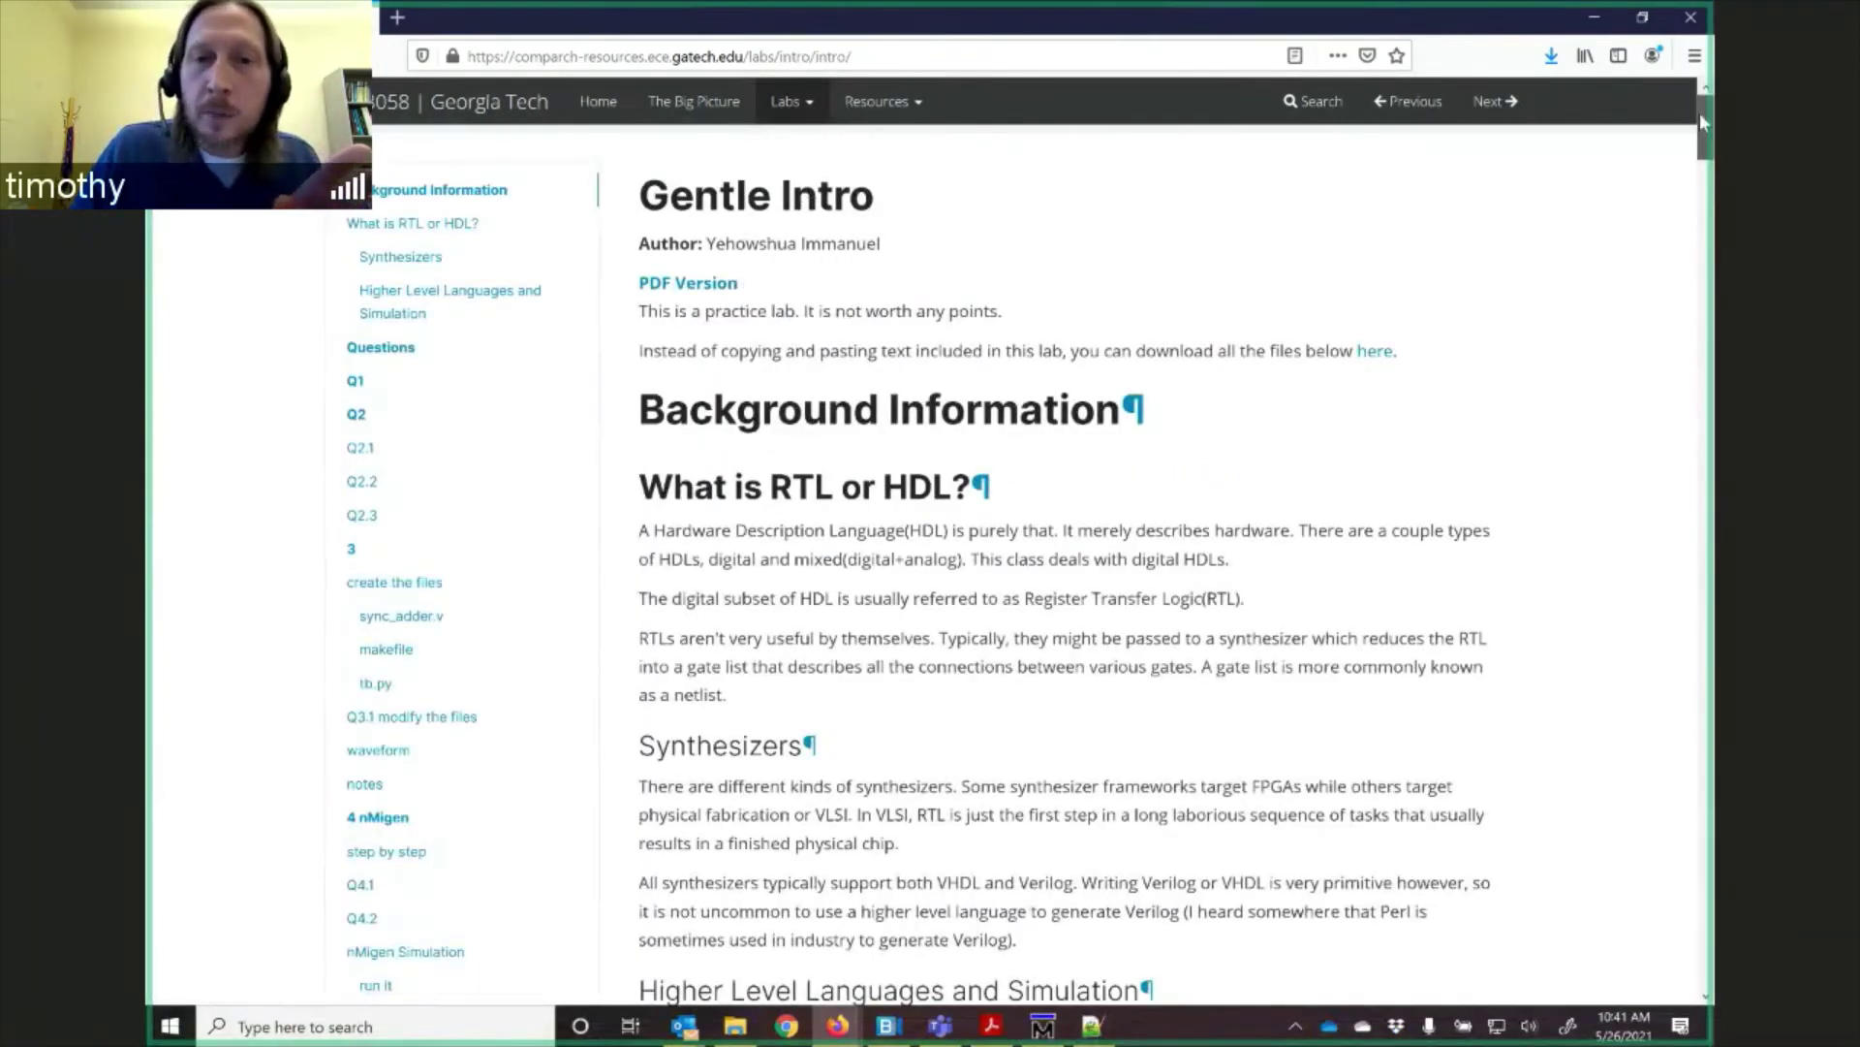
pyautogui.moveTo(1702, 121); pyautogui.dragTo(1703, 518)
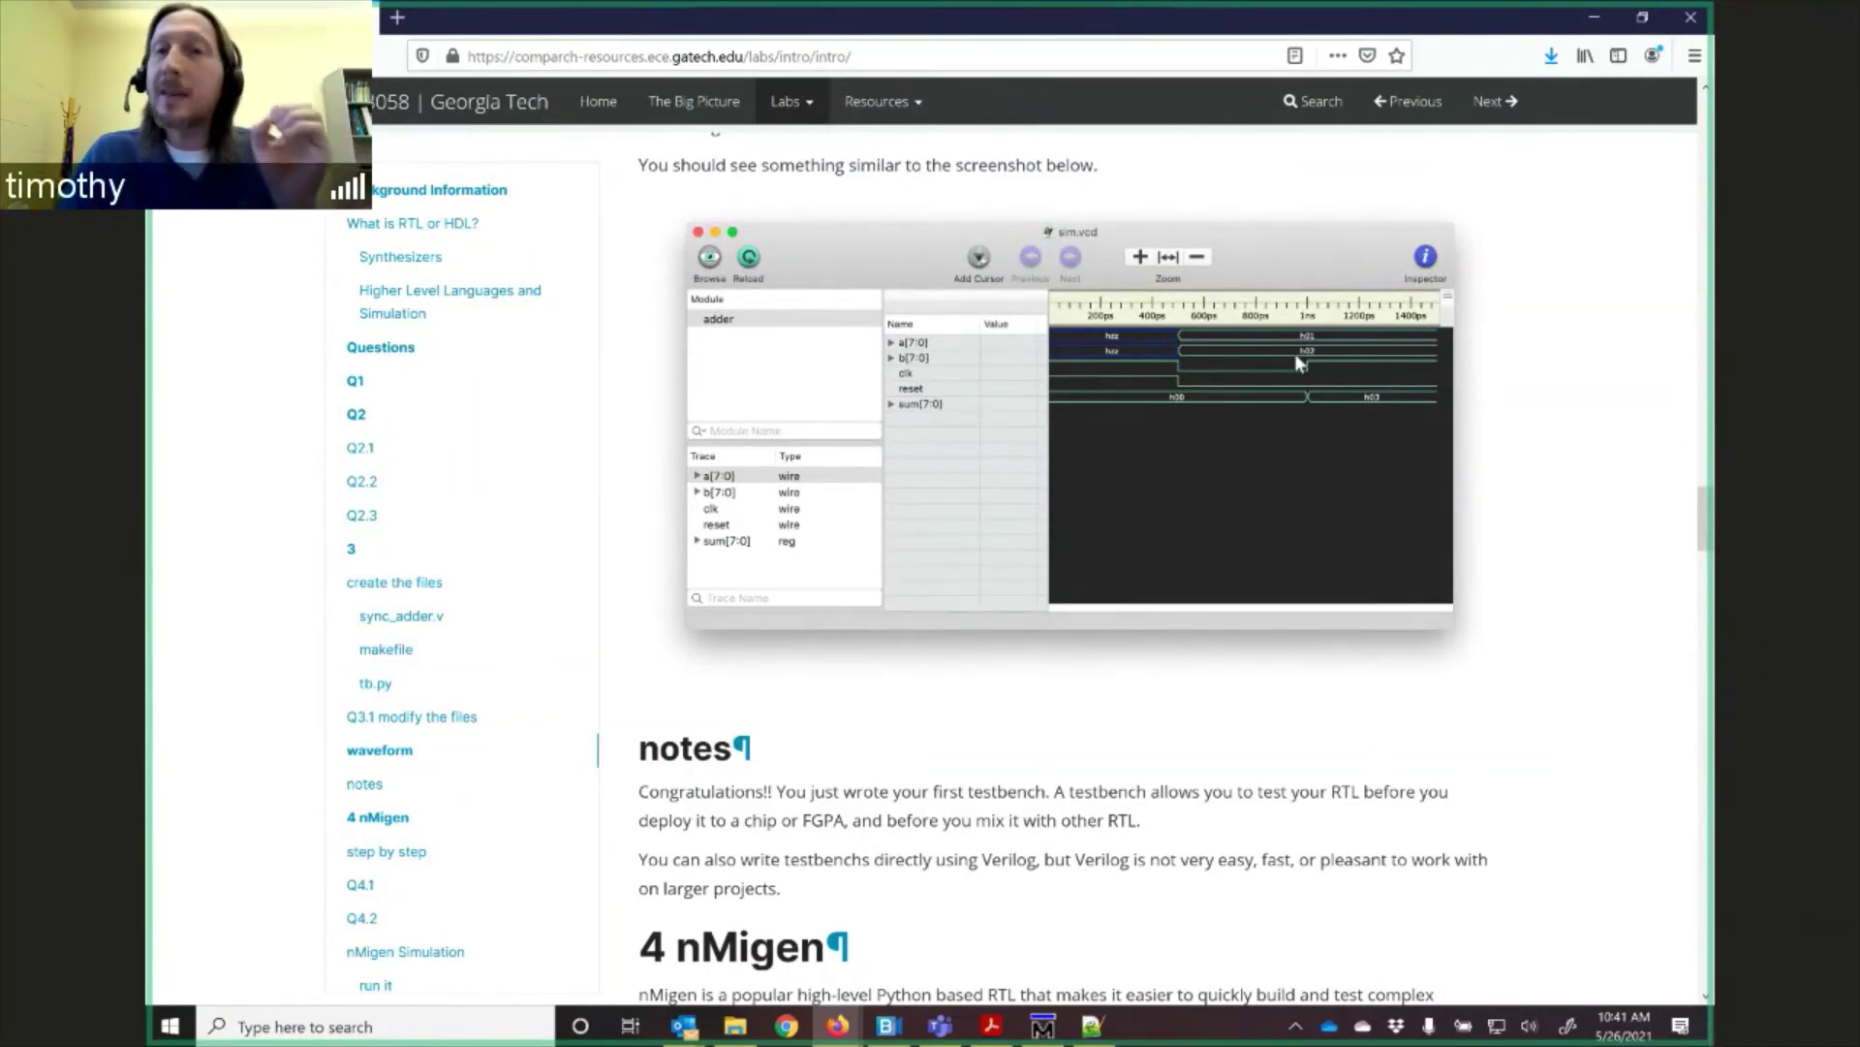
pyautogui.click(1591, 23)
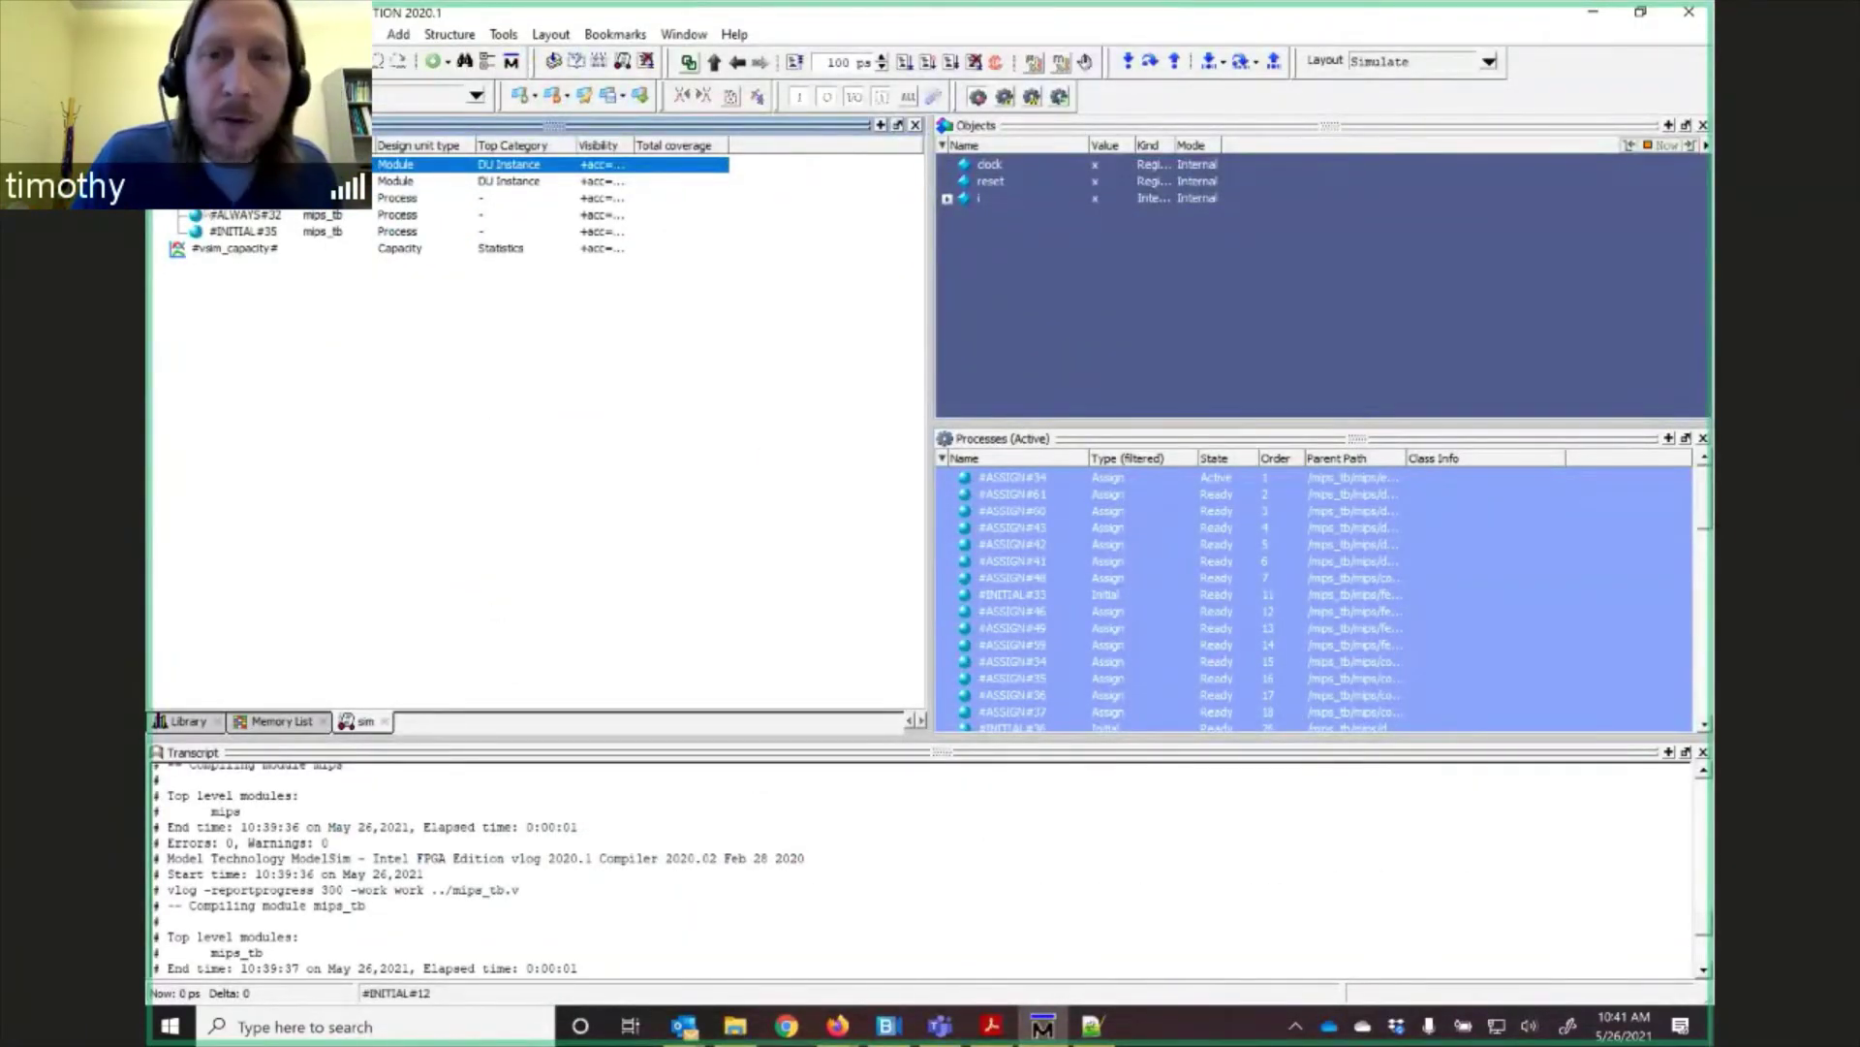
# Inspect the testbench's #ALWAYS#32 and #INITIAL#35 processes, then expand the mips instance.
pyautogui.click(221, 198)
pyautogui.click(221, 215)
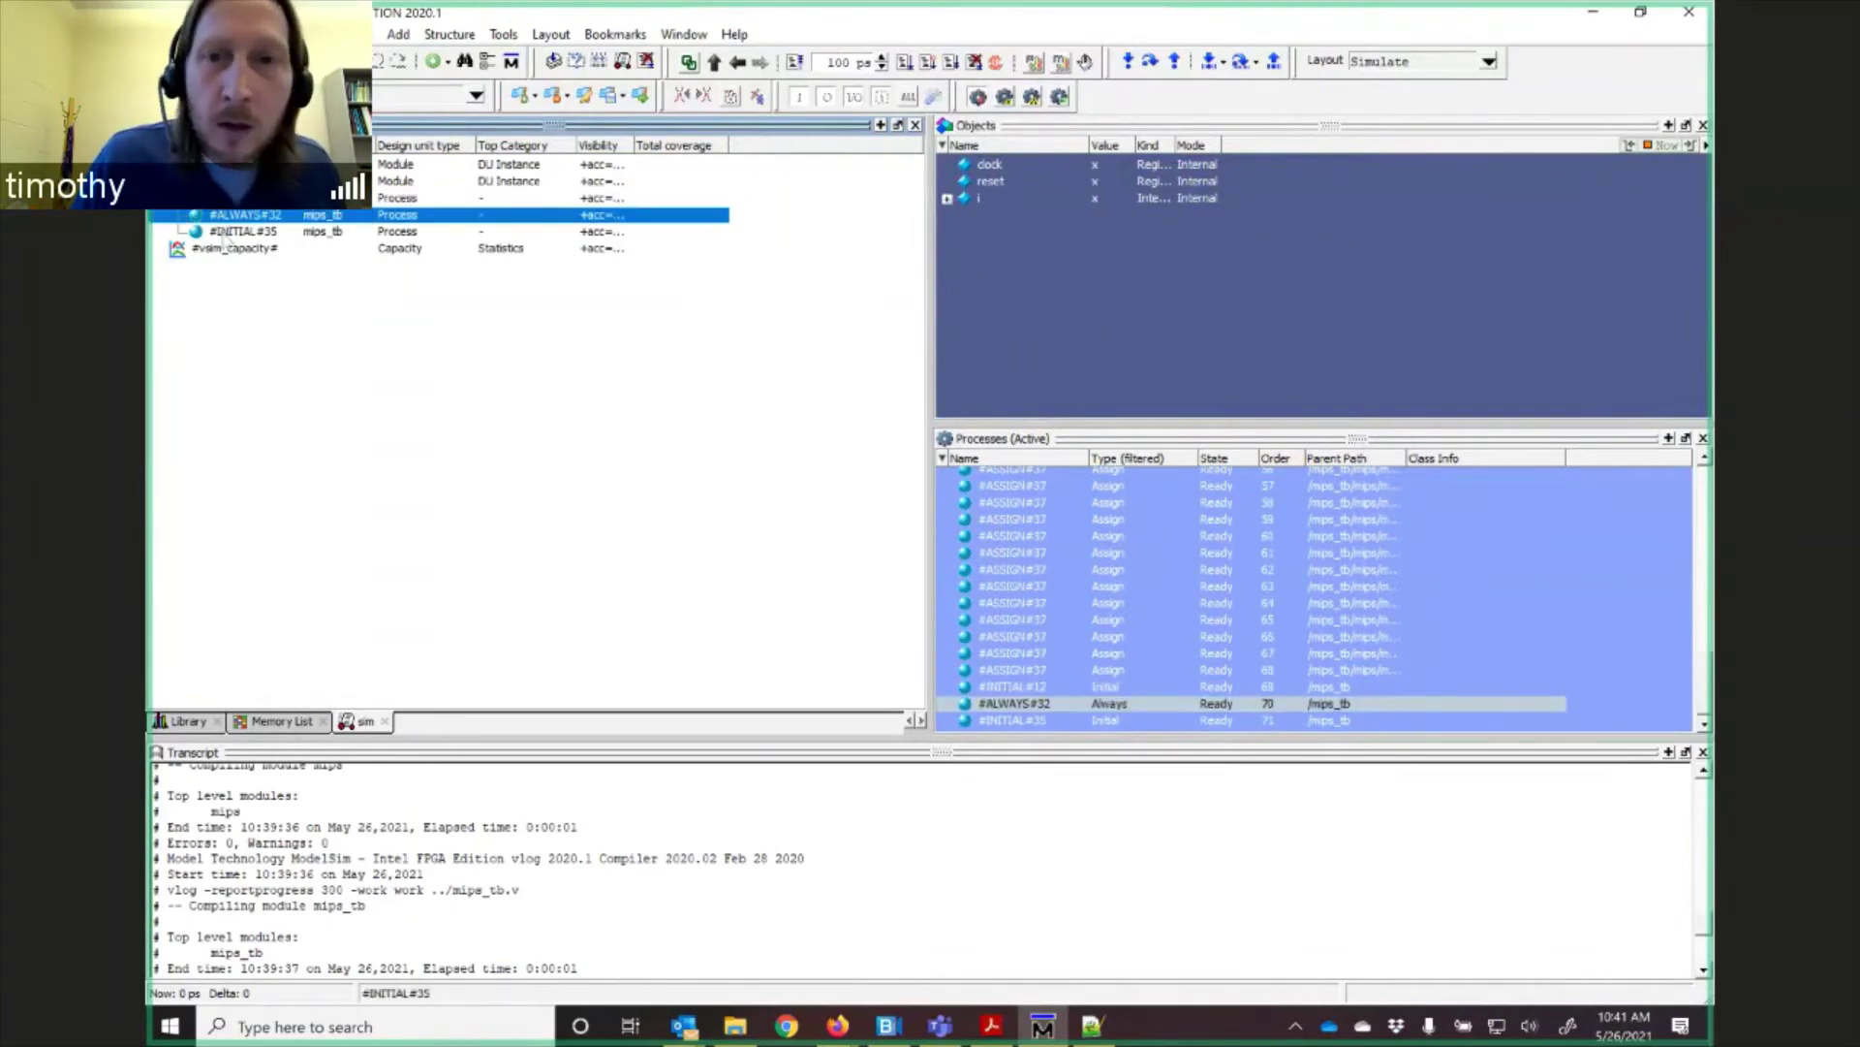
pyautogui.click(222, 233)
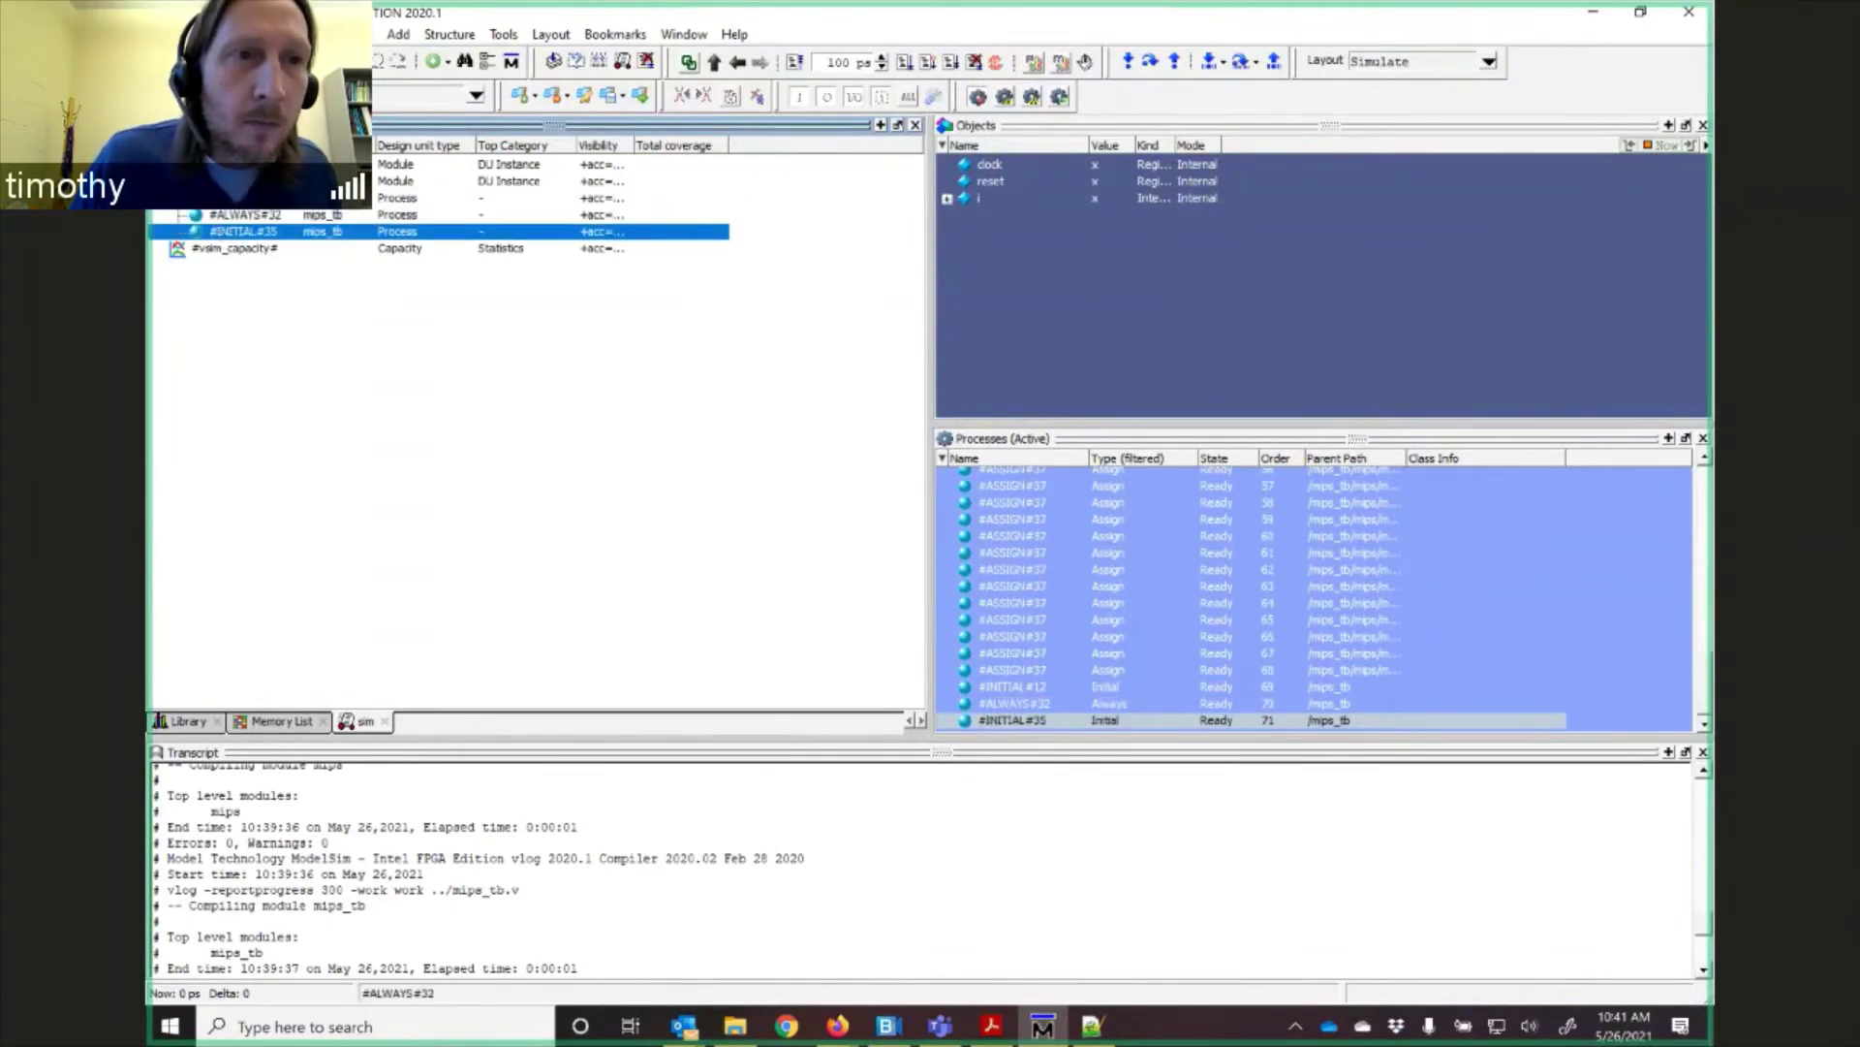
pyautogui.click(242, 163)
pyautogui.click(180, 180)
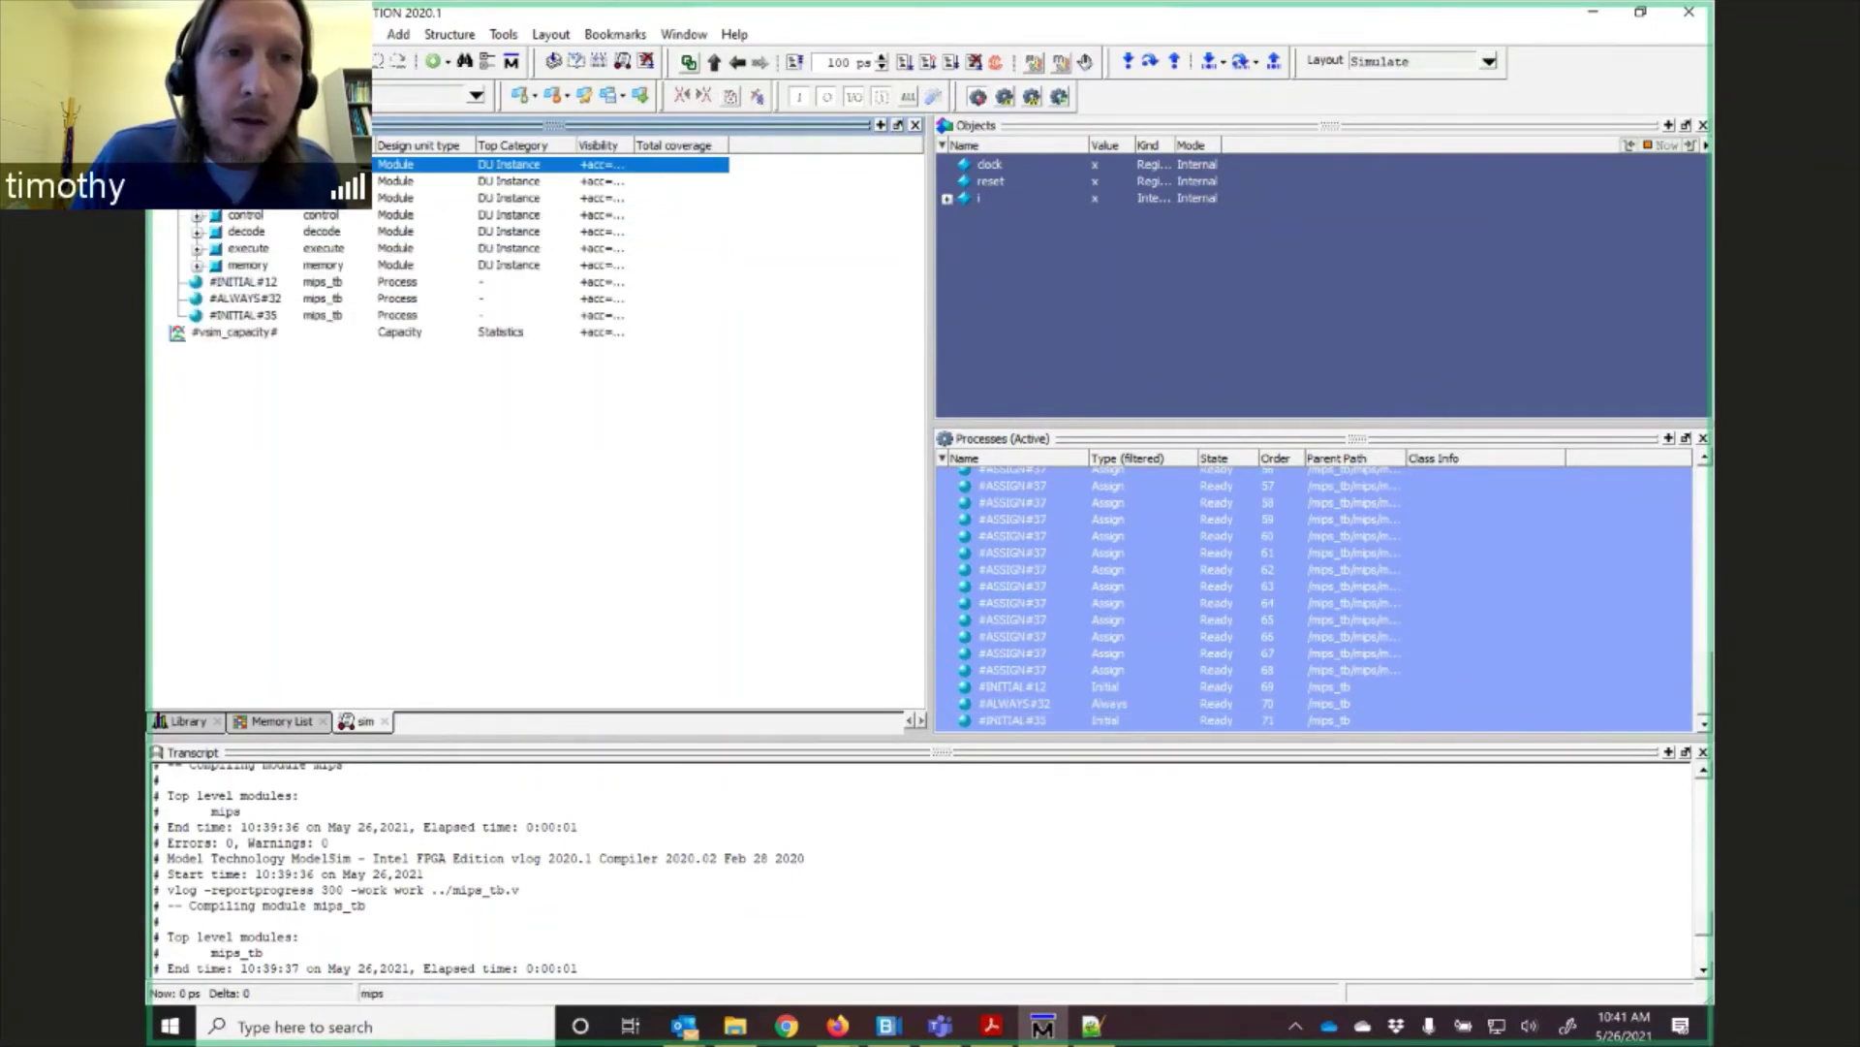
# Browse the signals of the mips, fetch, control, decode and memory instances.
pyautogui.click(242, 180)
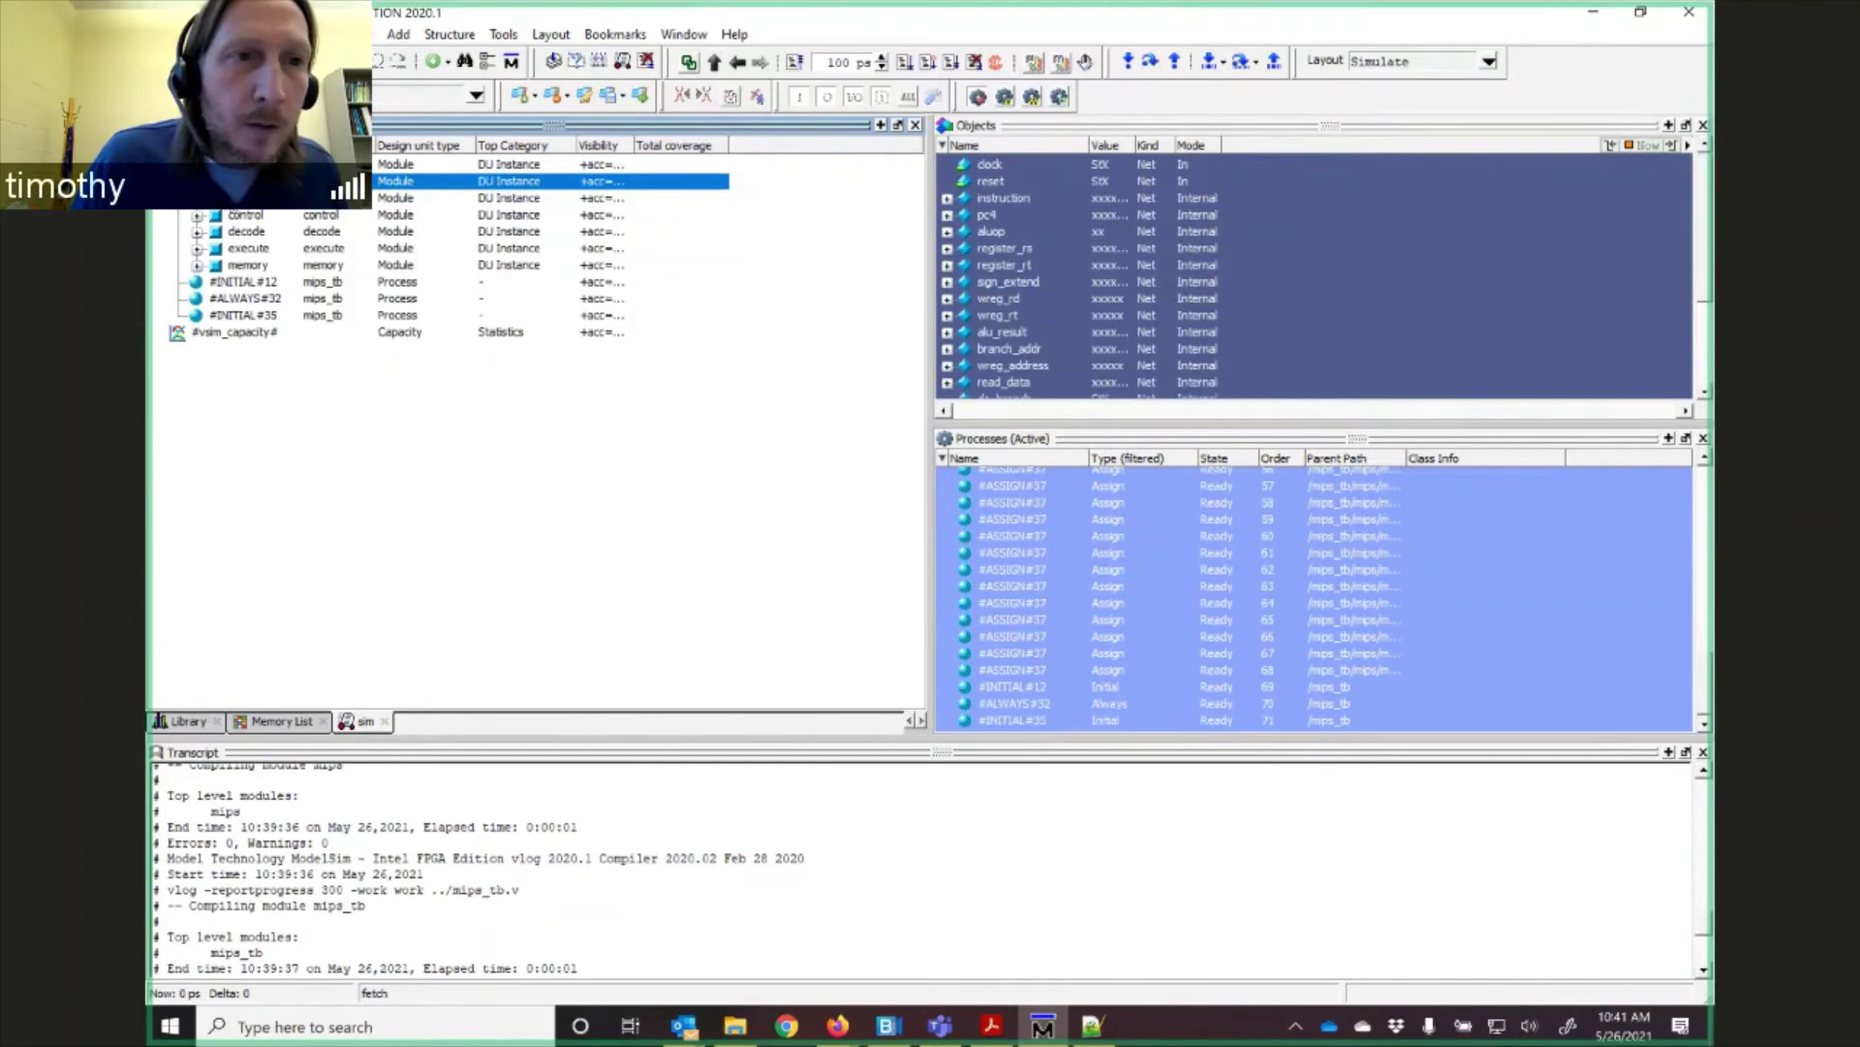
pyautogui.click(242, 198)
pyautogui.click(245, 216)
pyautogui.click(249, 234)
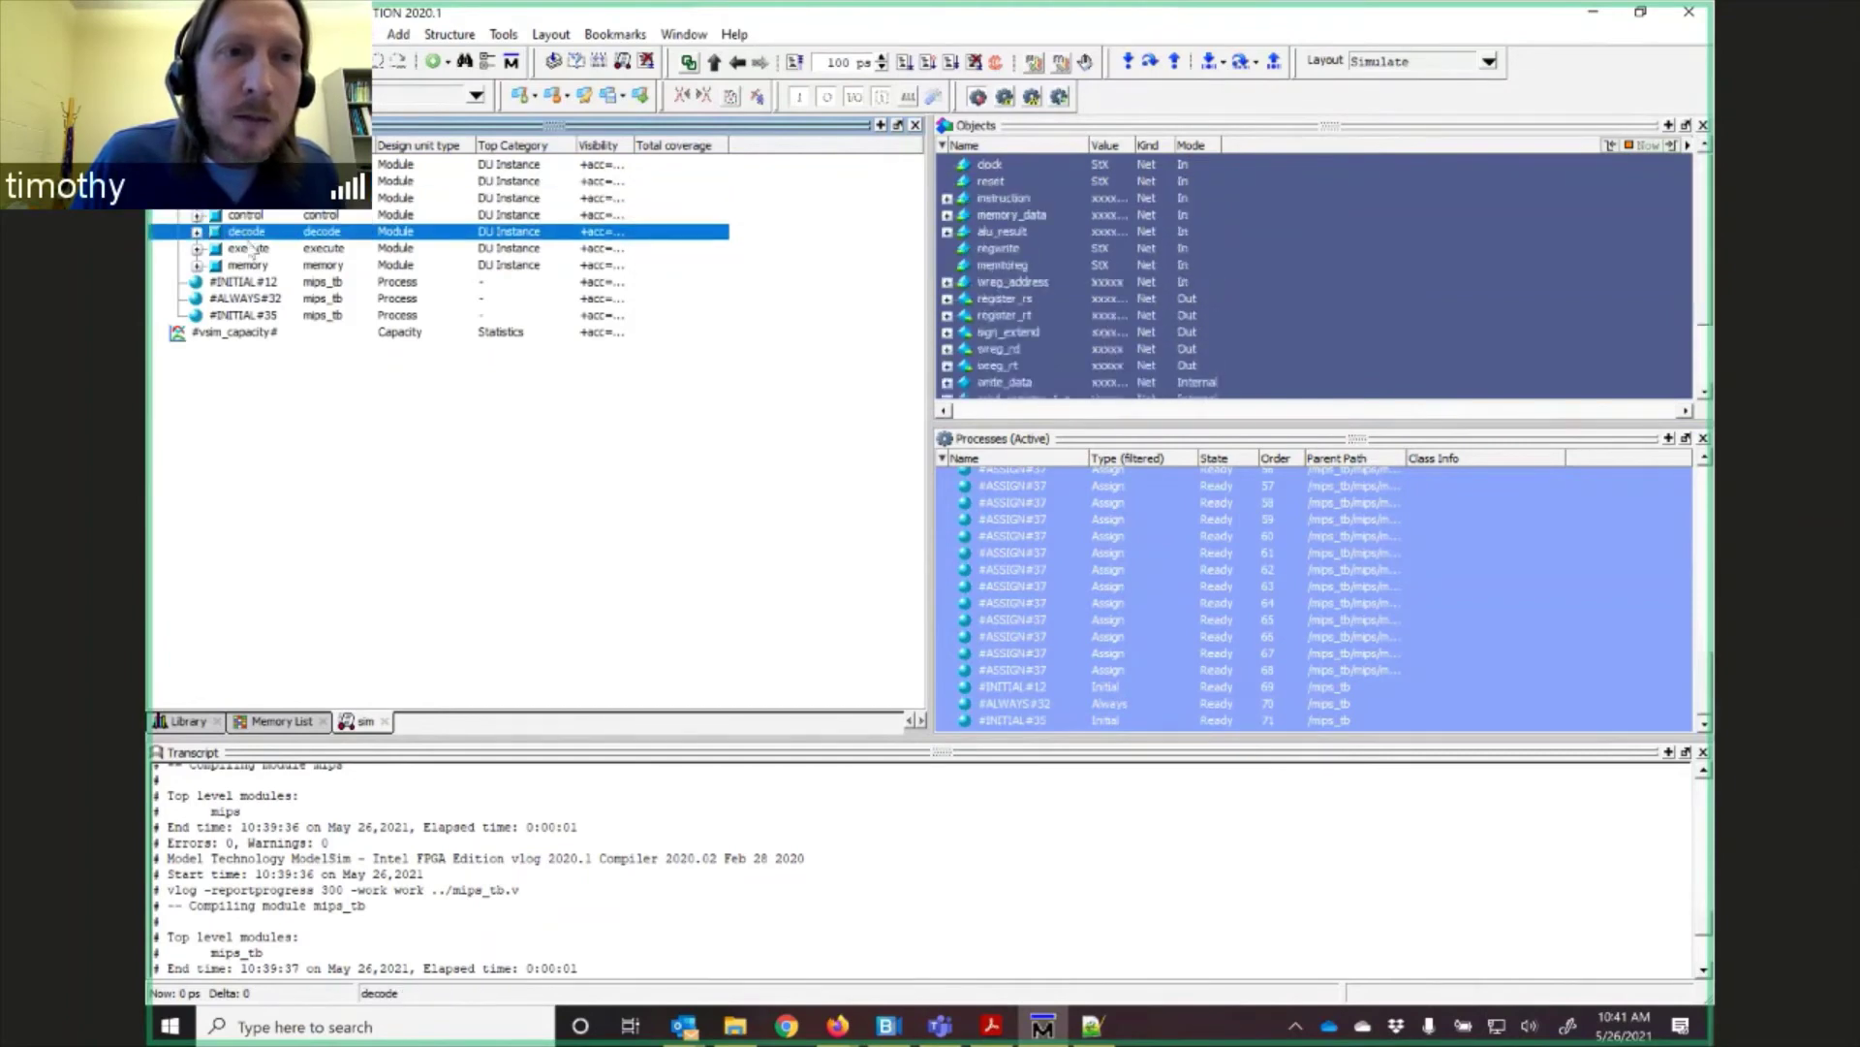
pyautogui.click(238, 267)
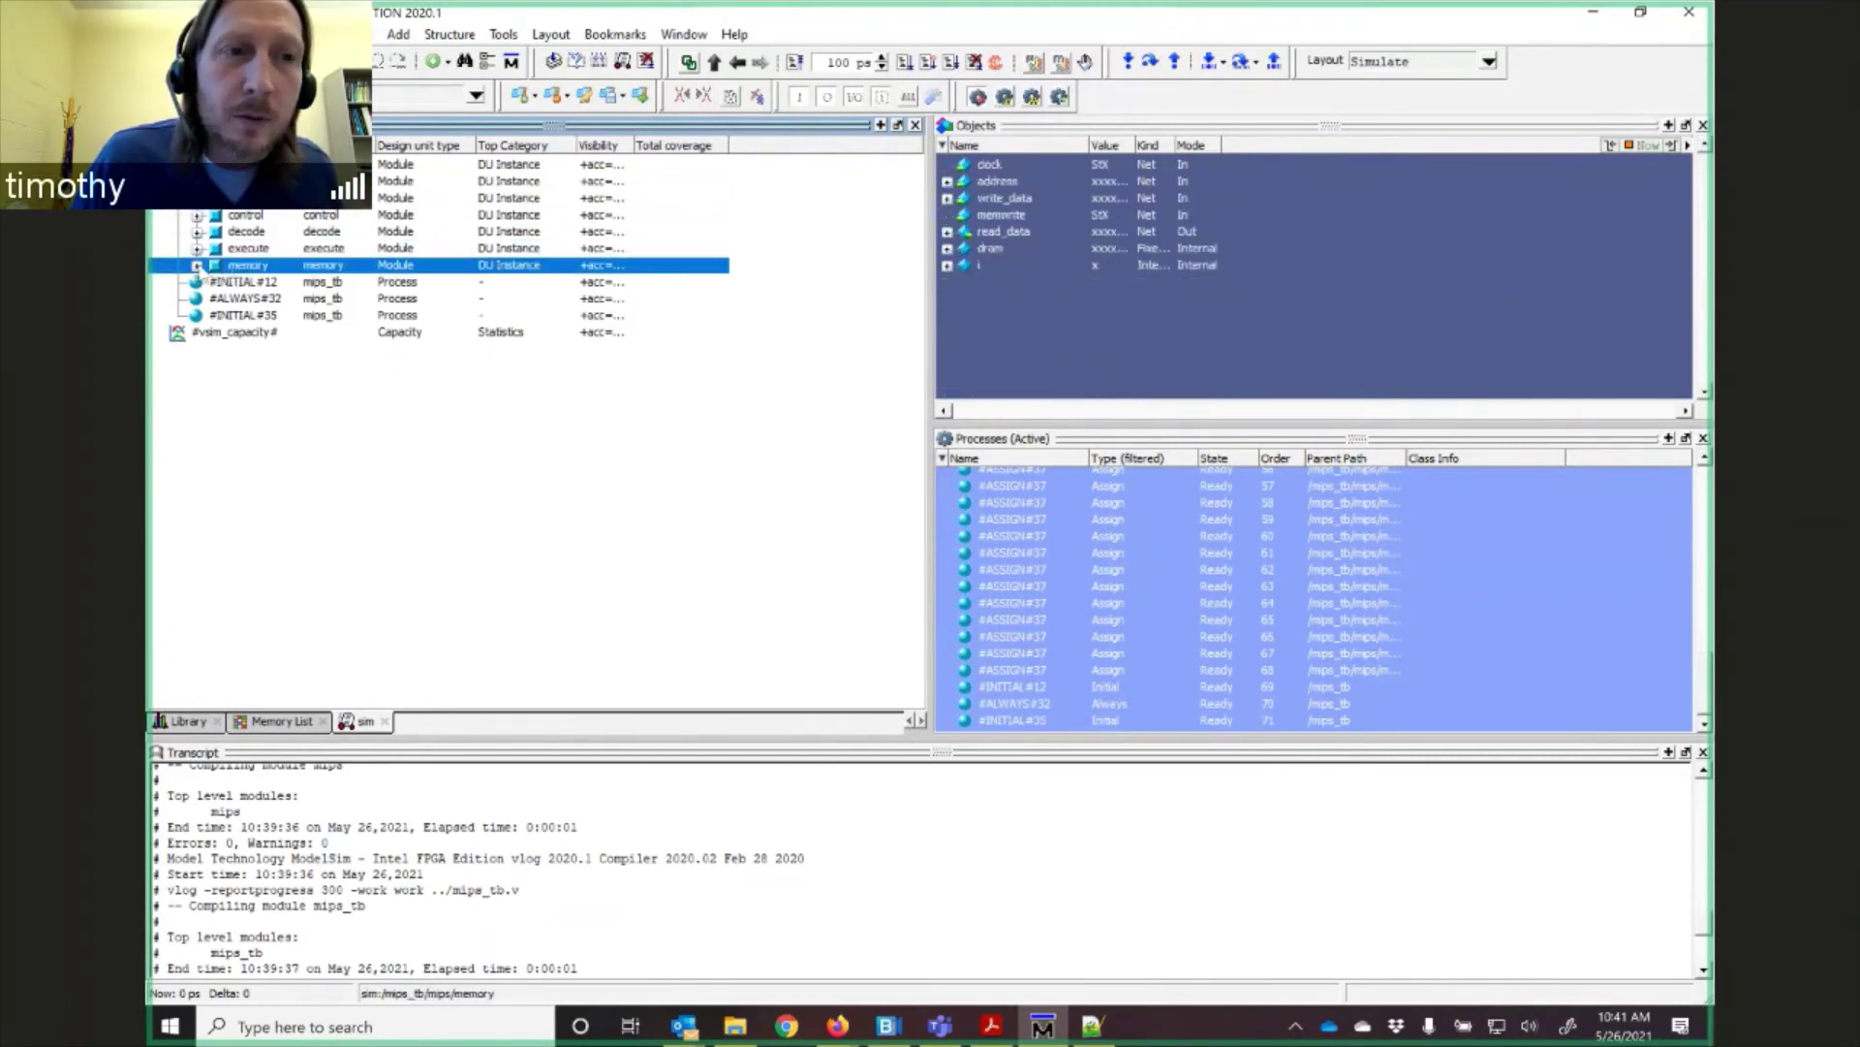
pyautogui.click(195, 265)
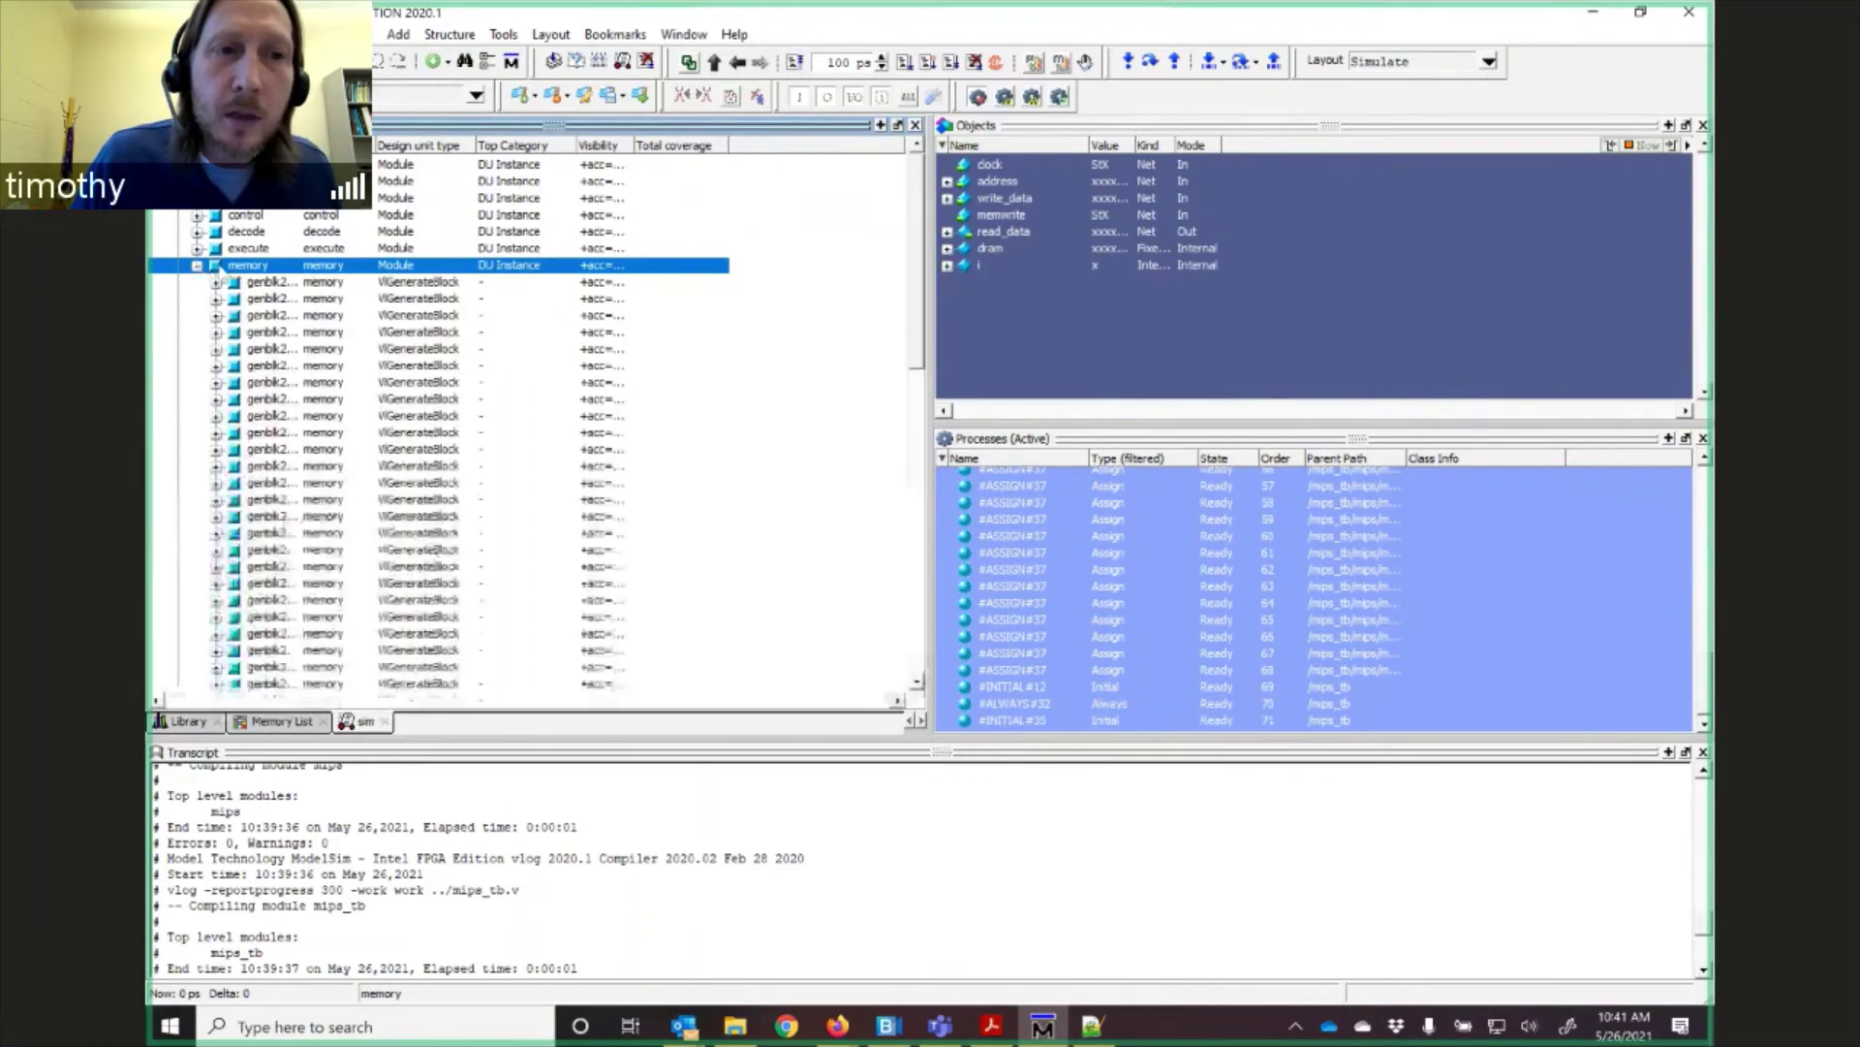
pyautogui.click(197, 267)
# Inspect the execute module's assign processes, then select mips and its clock signal.
pyautogui.click(196, 249)
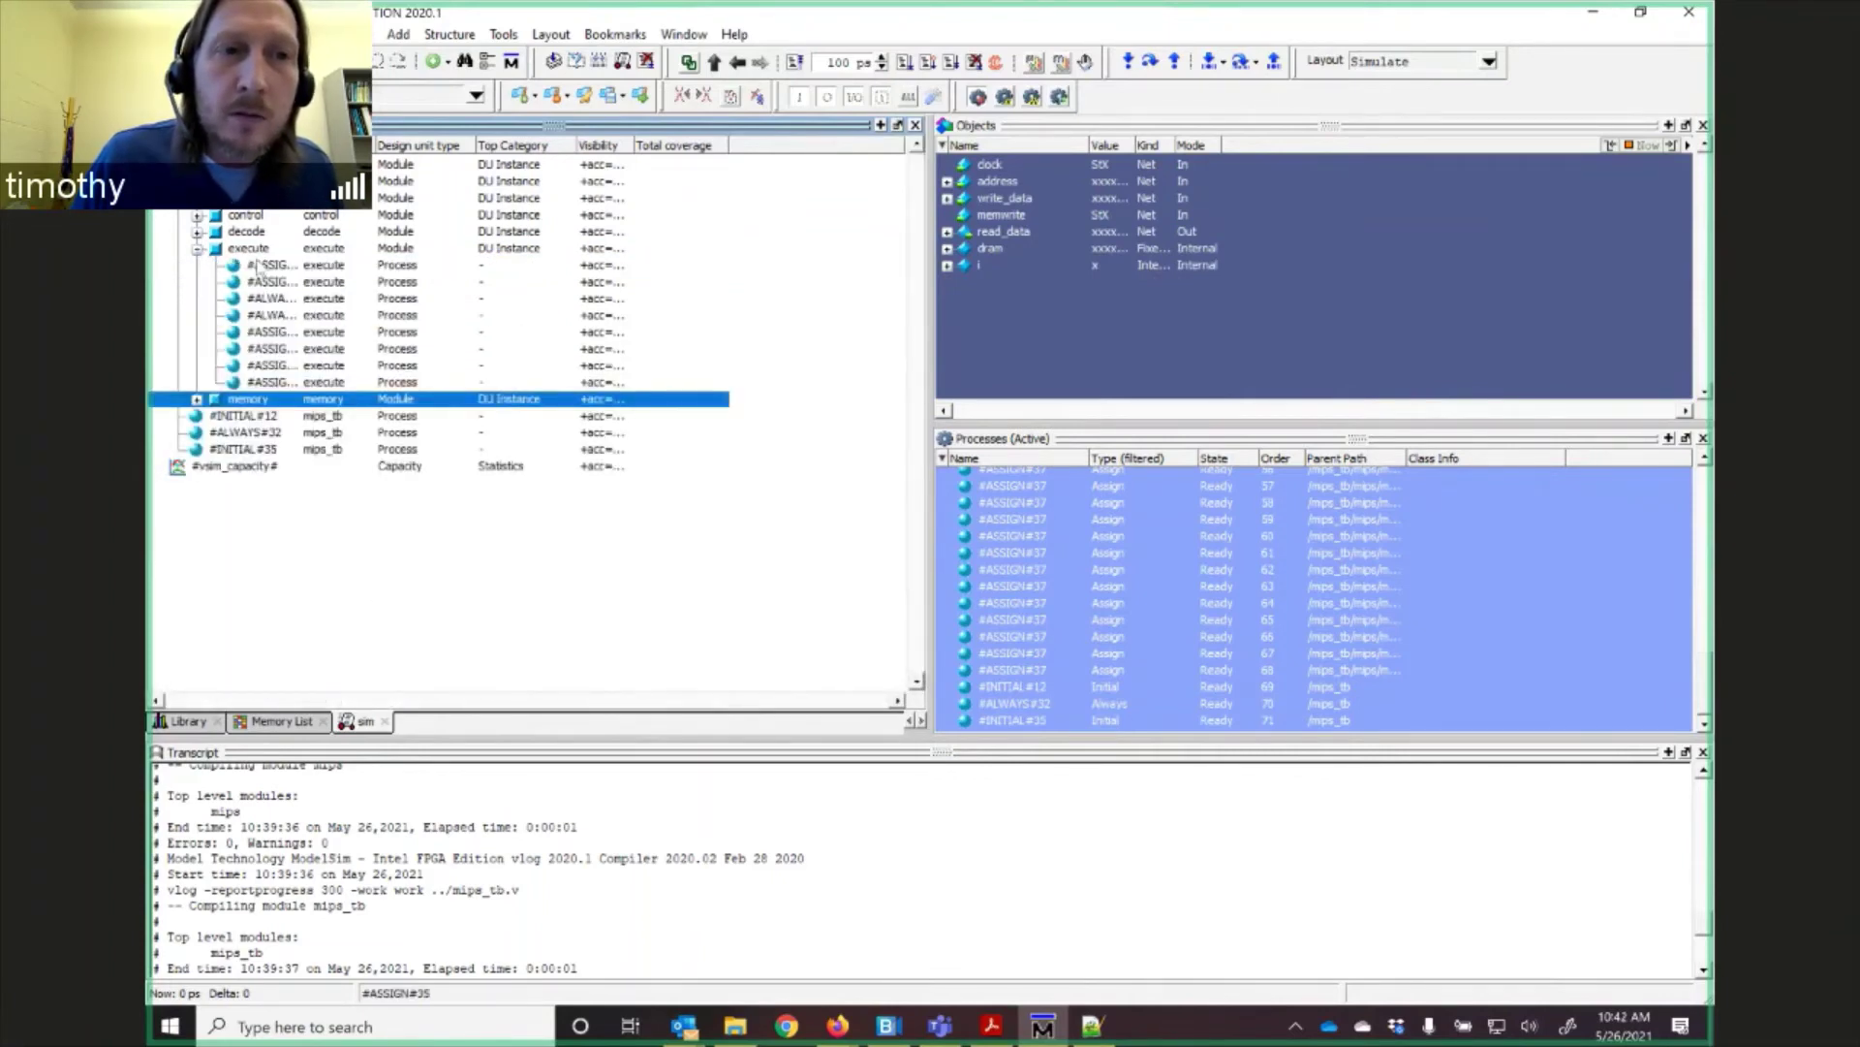
pyautogui.click(260, 297)
pyautogui.click(262, 349)
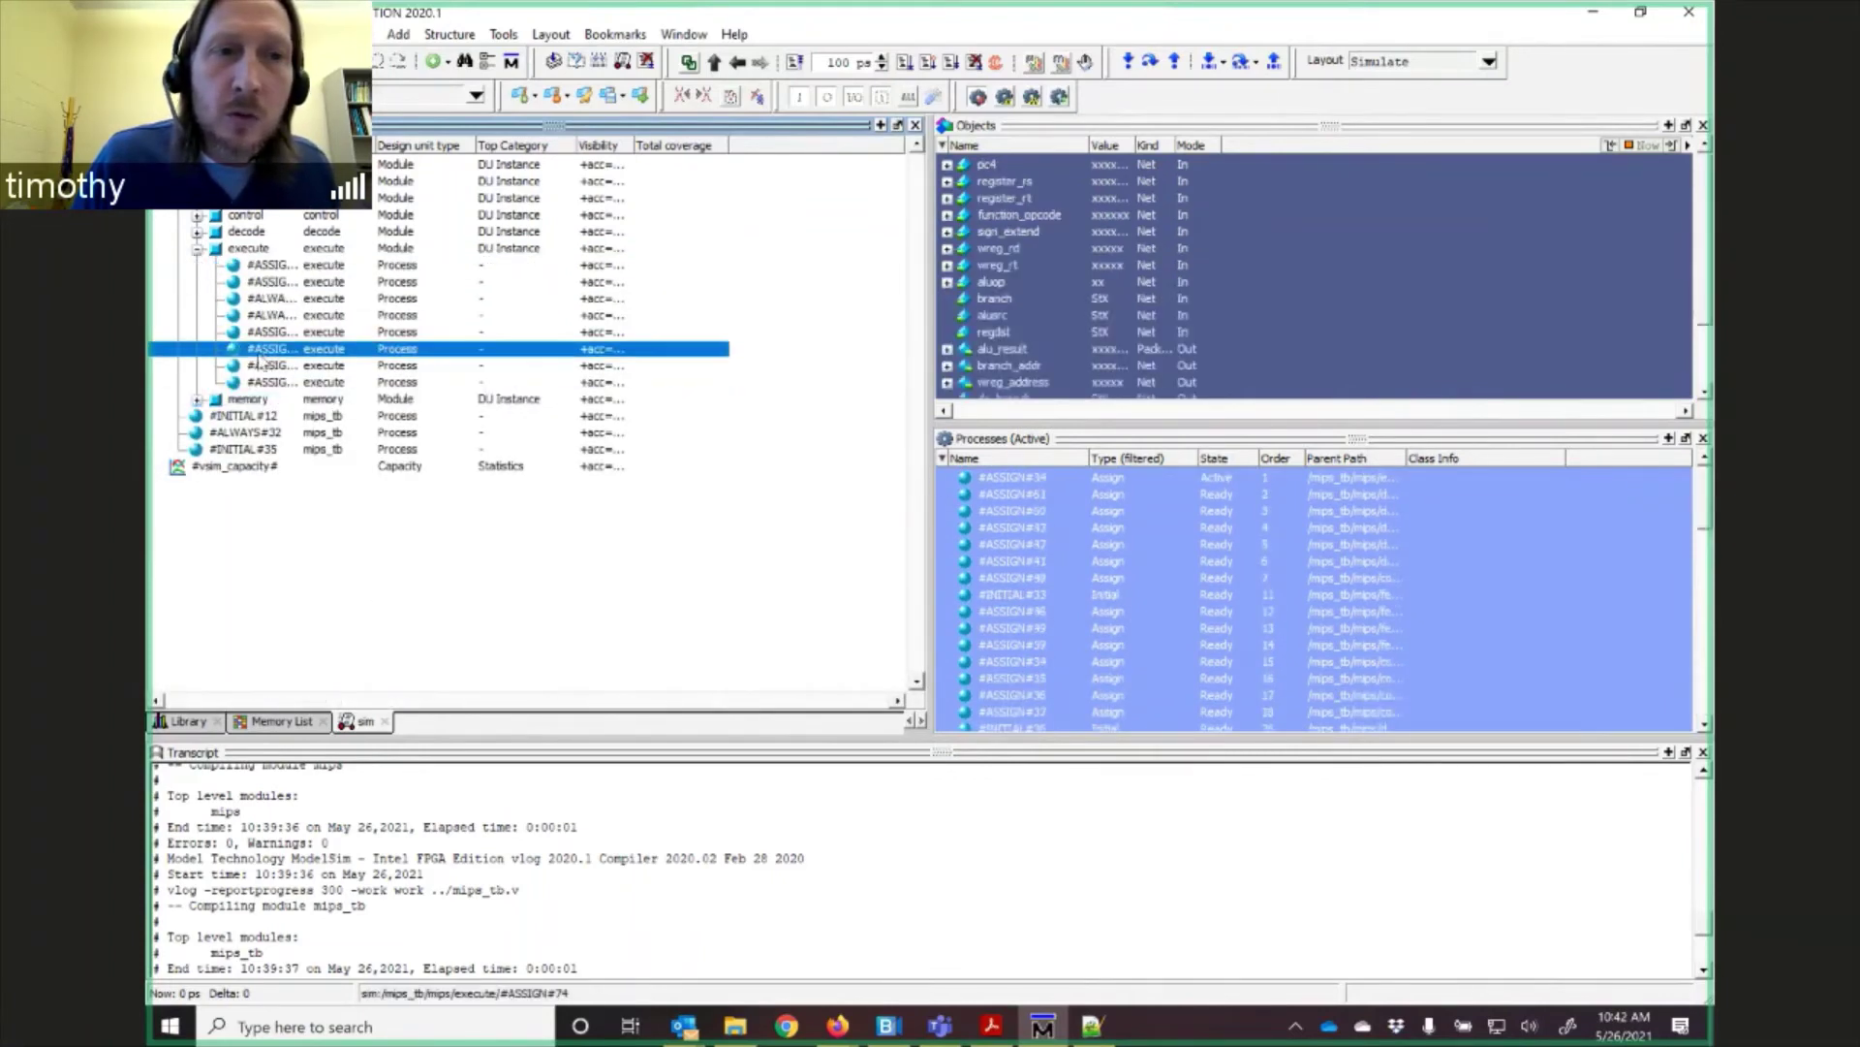
pyautogui.click(264, 369)
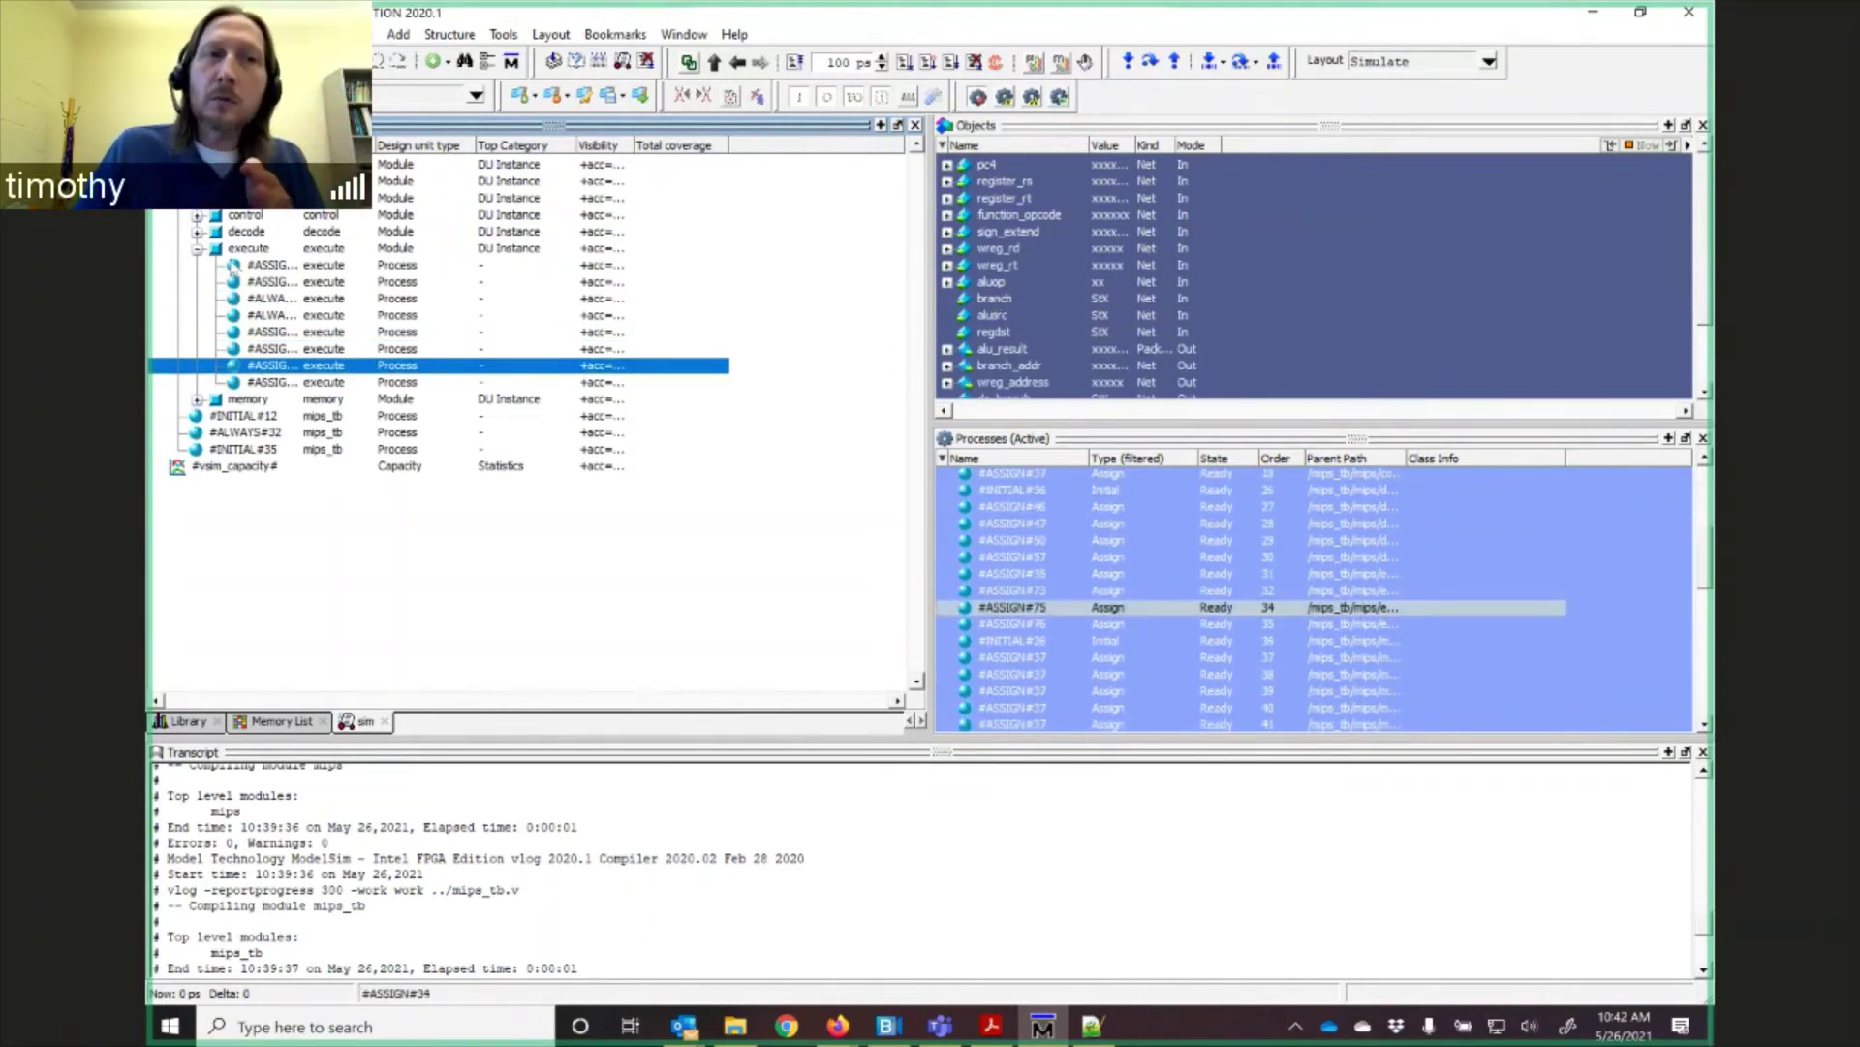
pyautogui.click(197, 250)
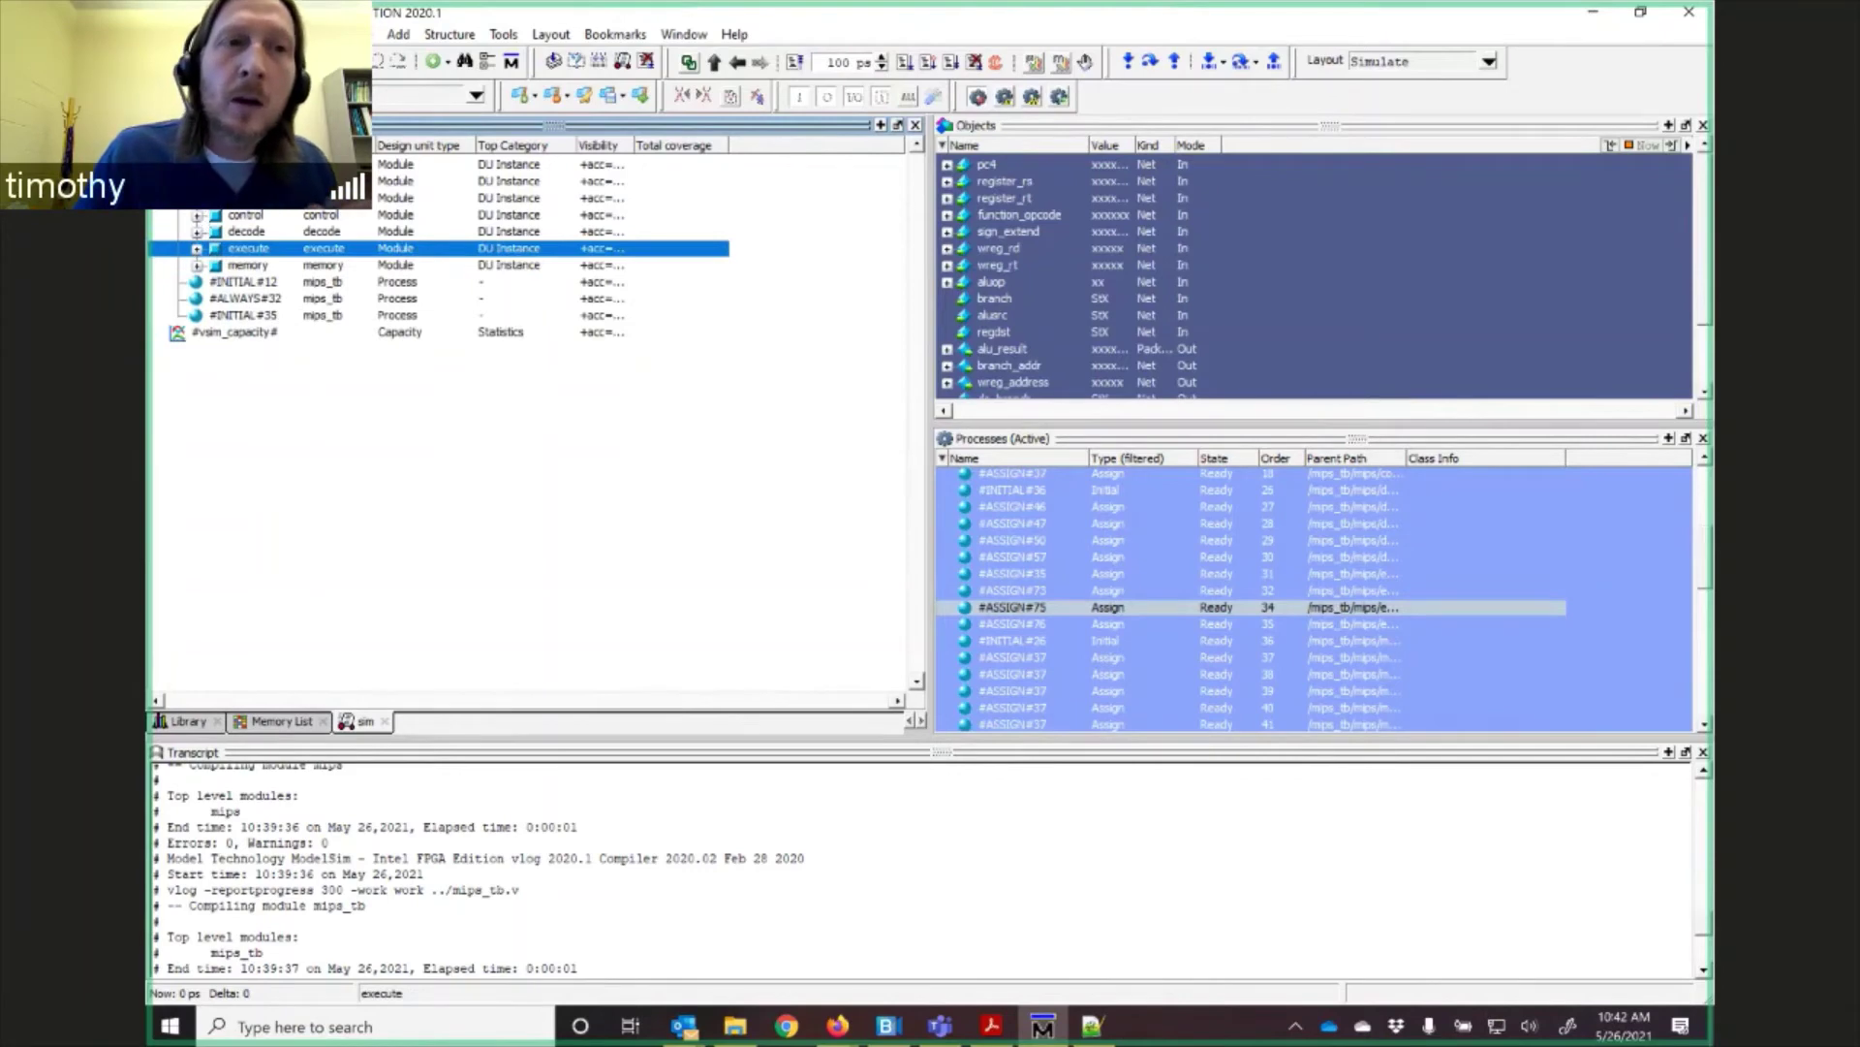
pyautogui.press('Left')
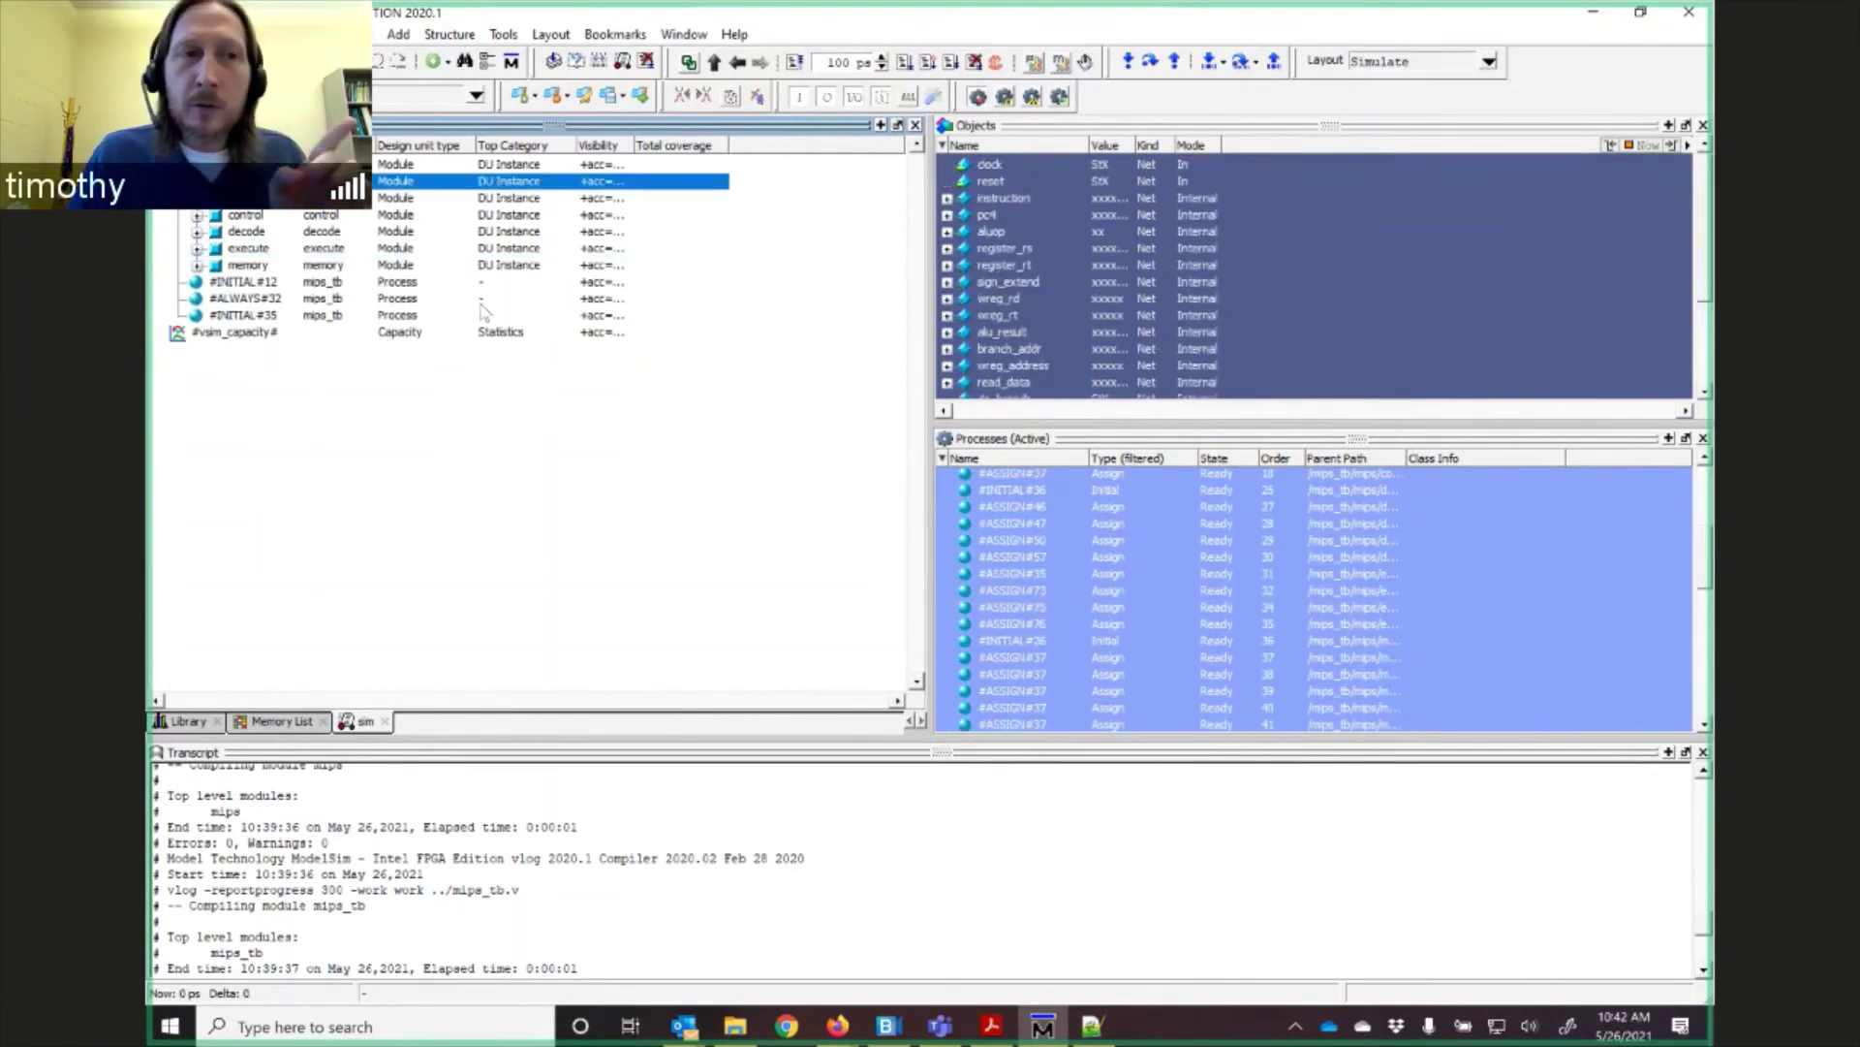
pyautogui.click(1004, 167)
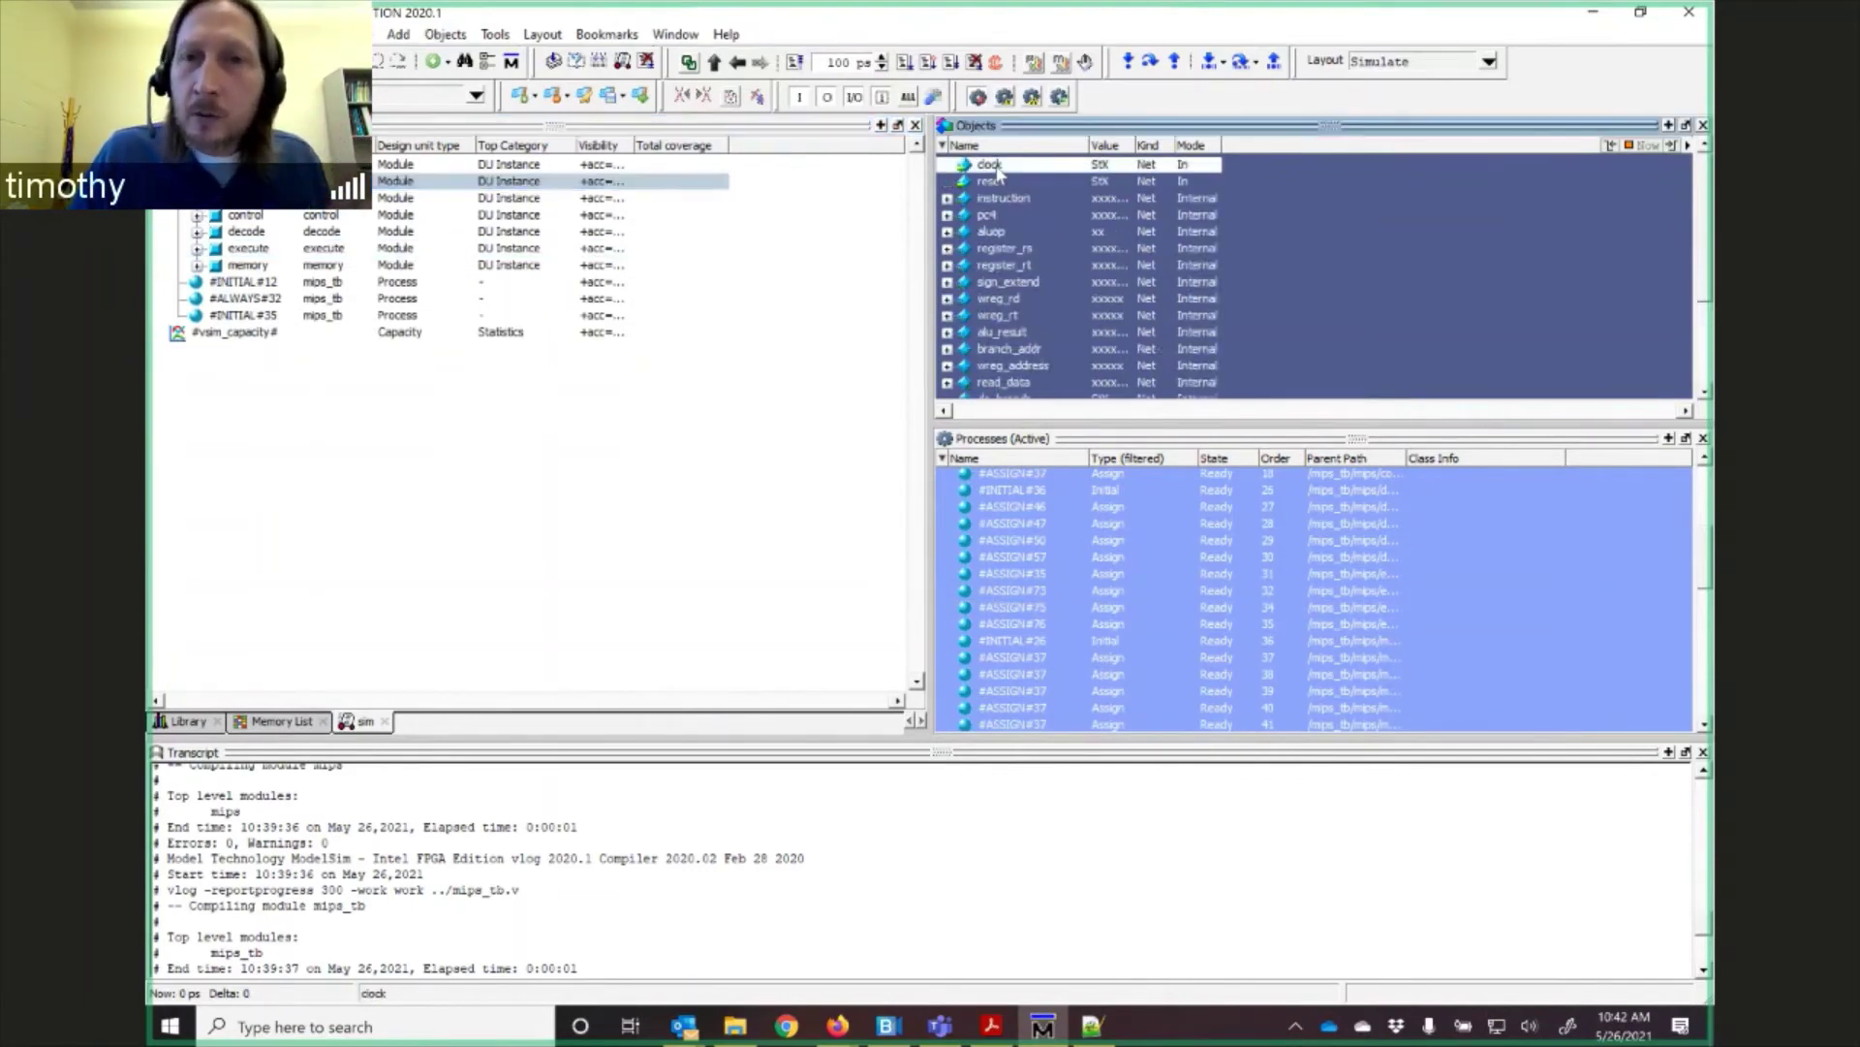
# Add the selected mips signals, clock through branch, to a new Wave window.
pyautogui.scroll(-3, 1702, 226)
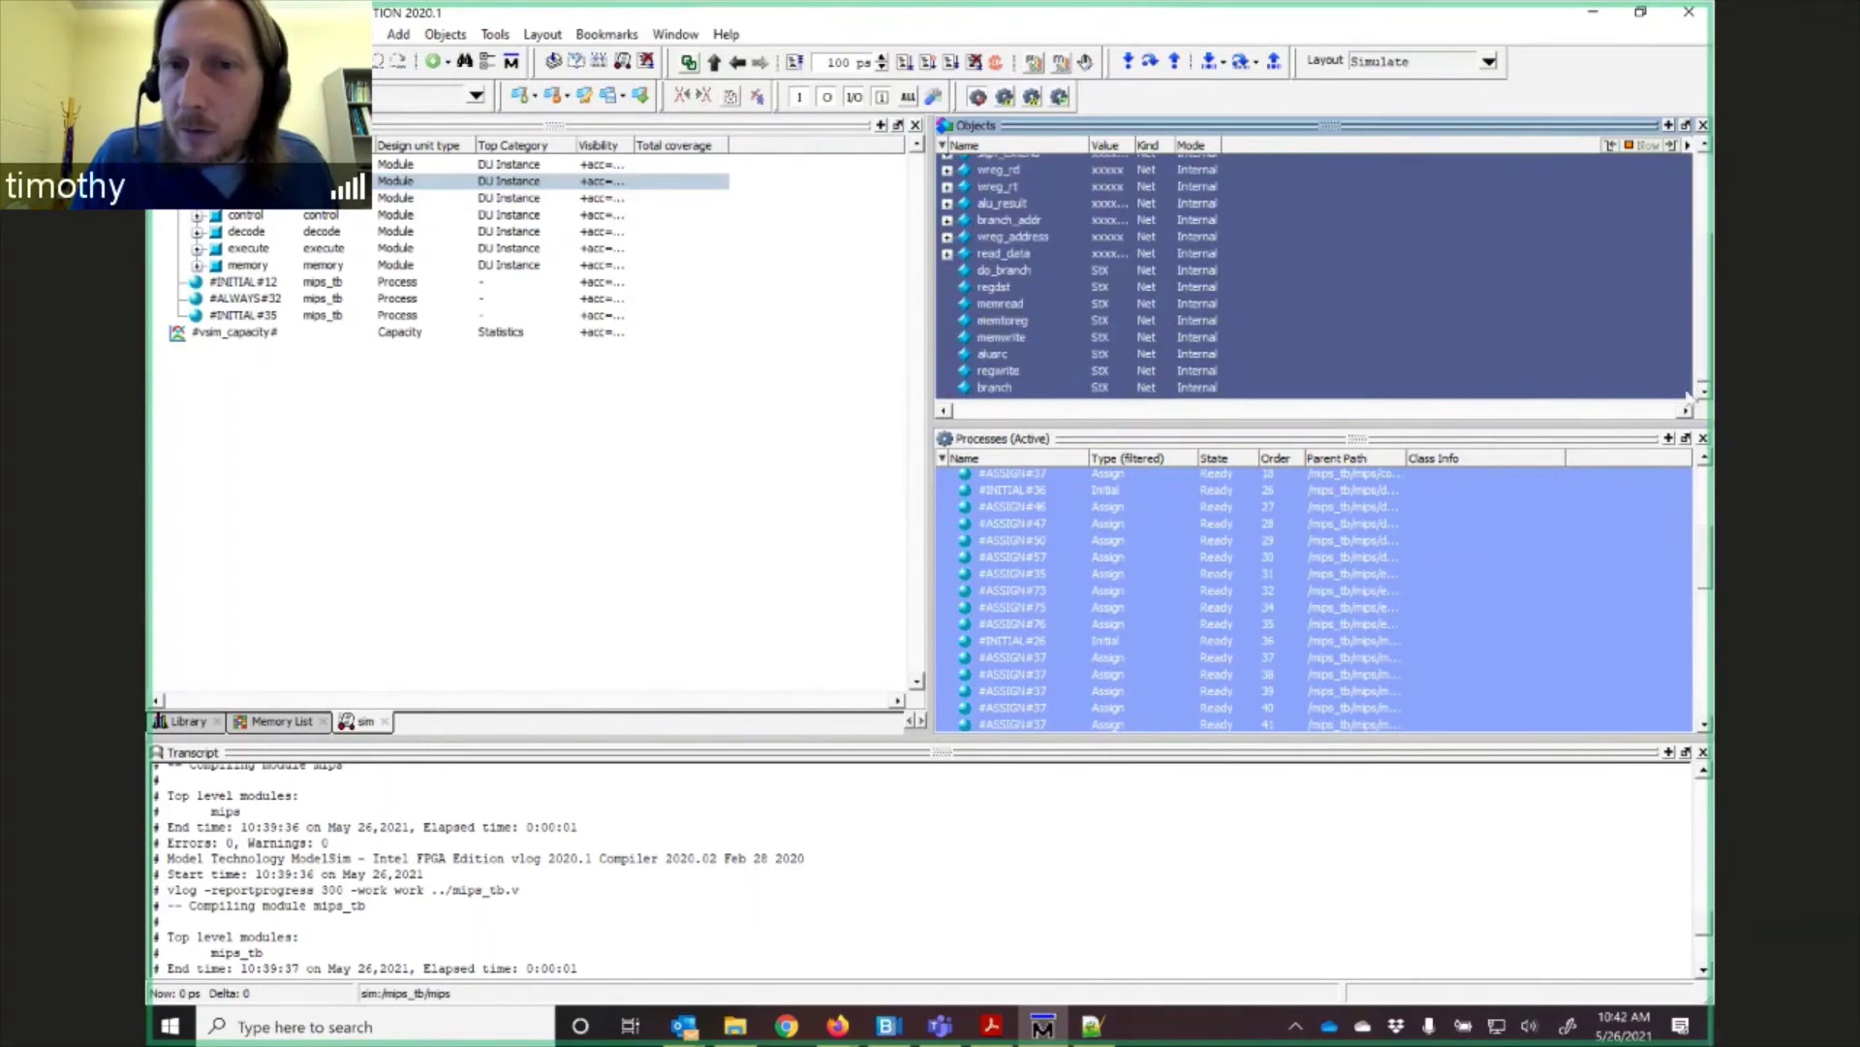
pyautogui.rightClick(1032, 277)
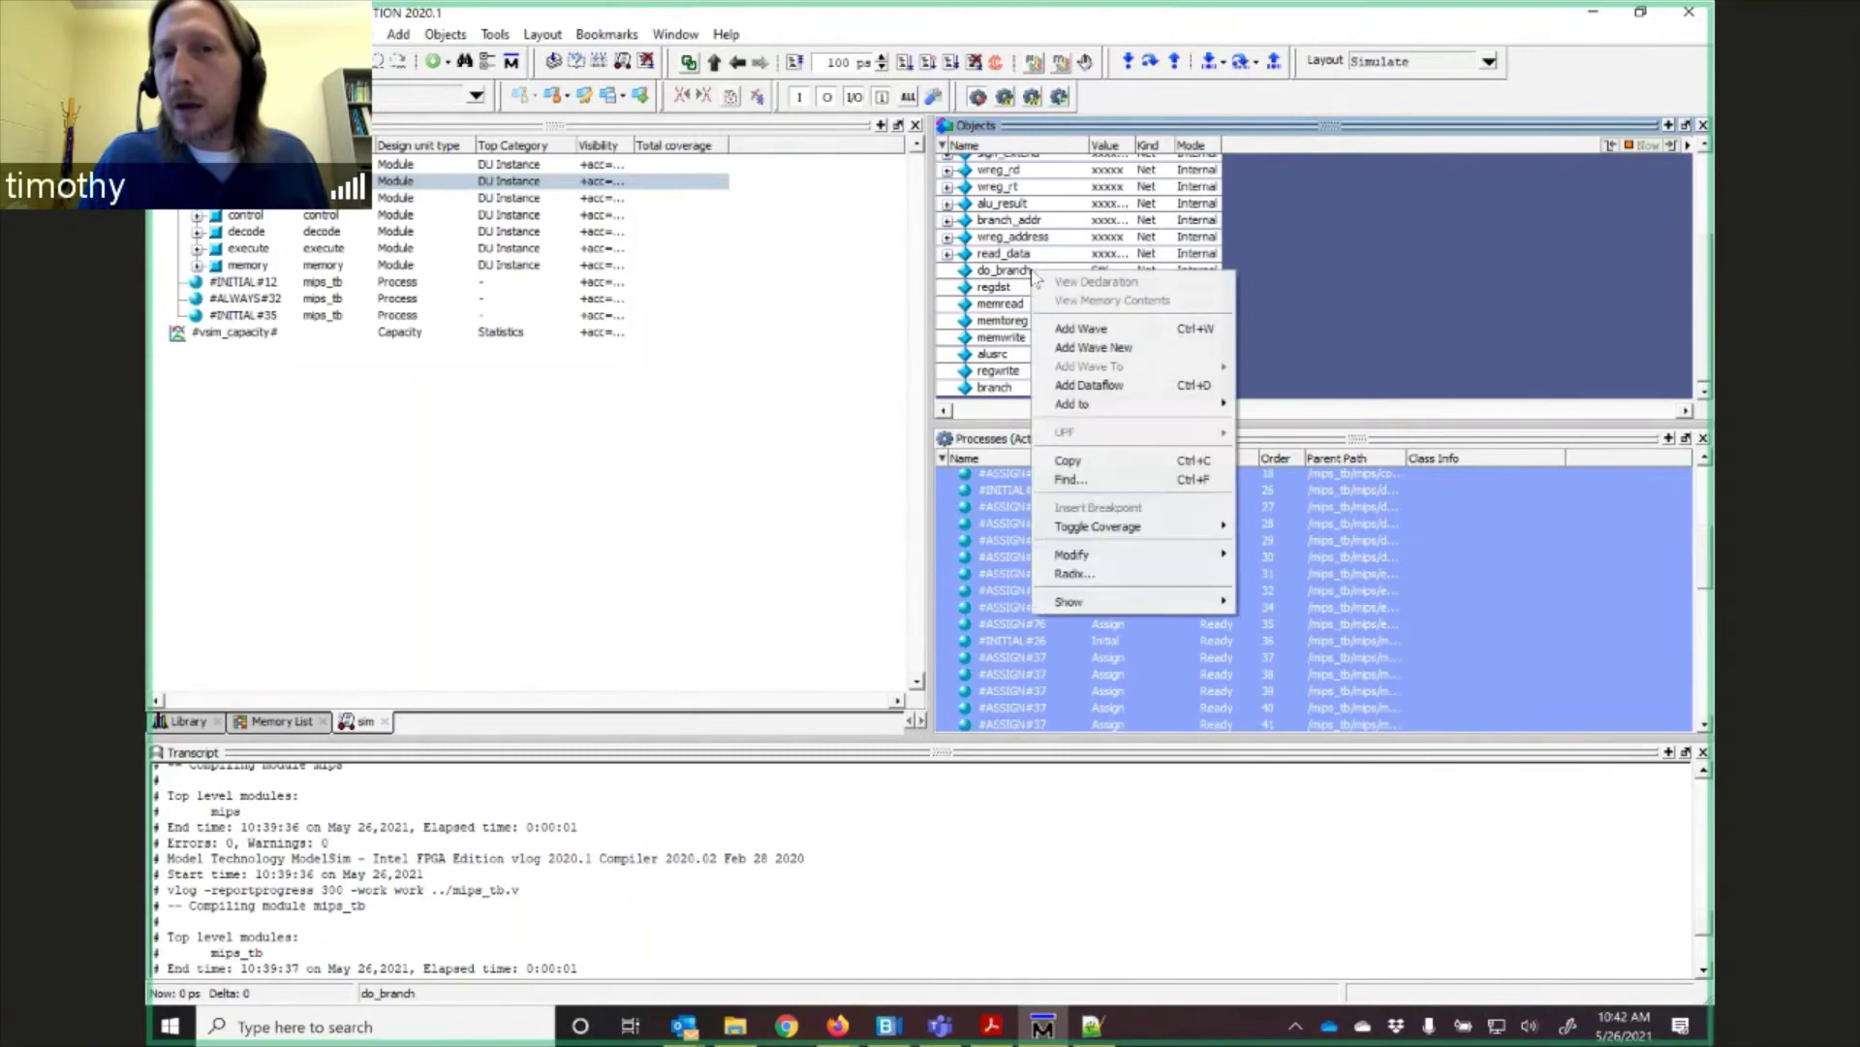
pyautogui.click(1080, 329)
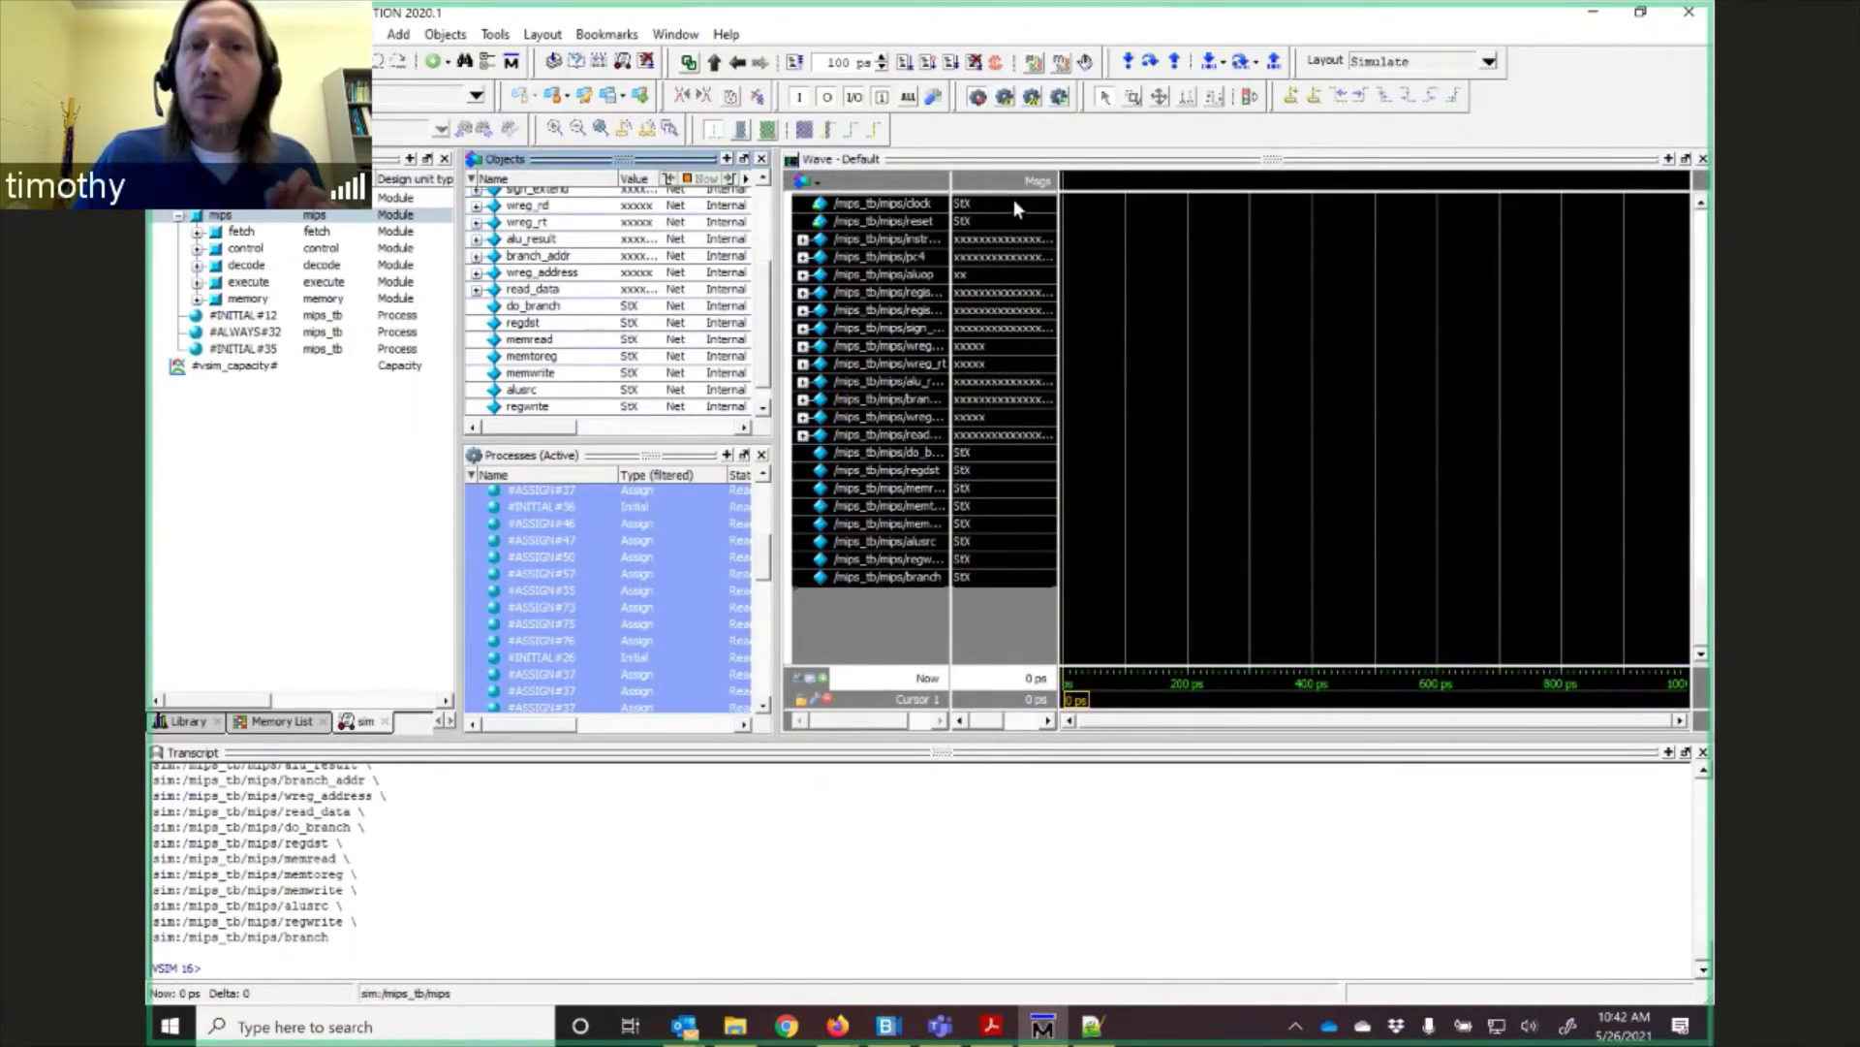
# Save the Wave window's signal format as Z:/rtl/ModelSim/wave.do.
pyautogui.click(957, 162)
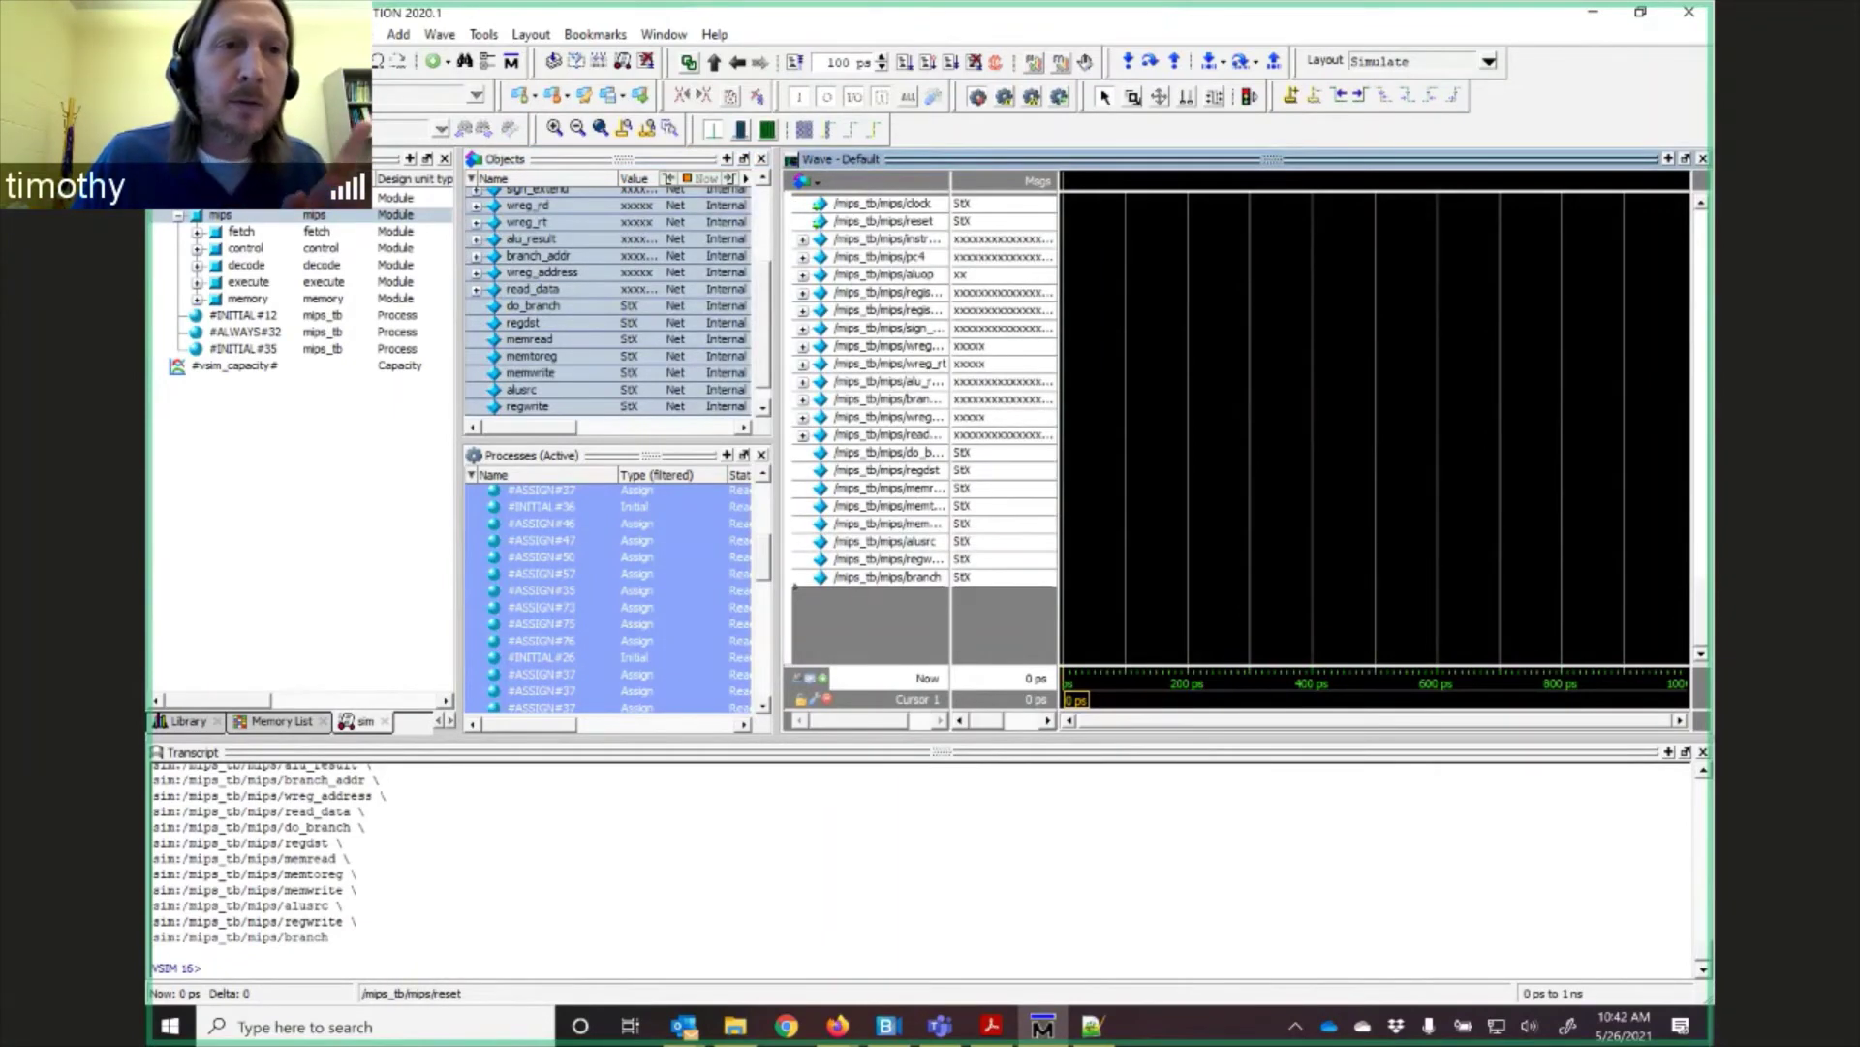
pyautogui.hotkey('alt', 'f')
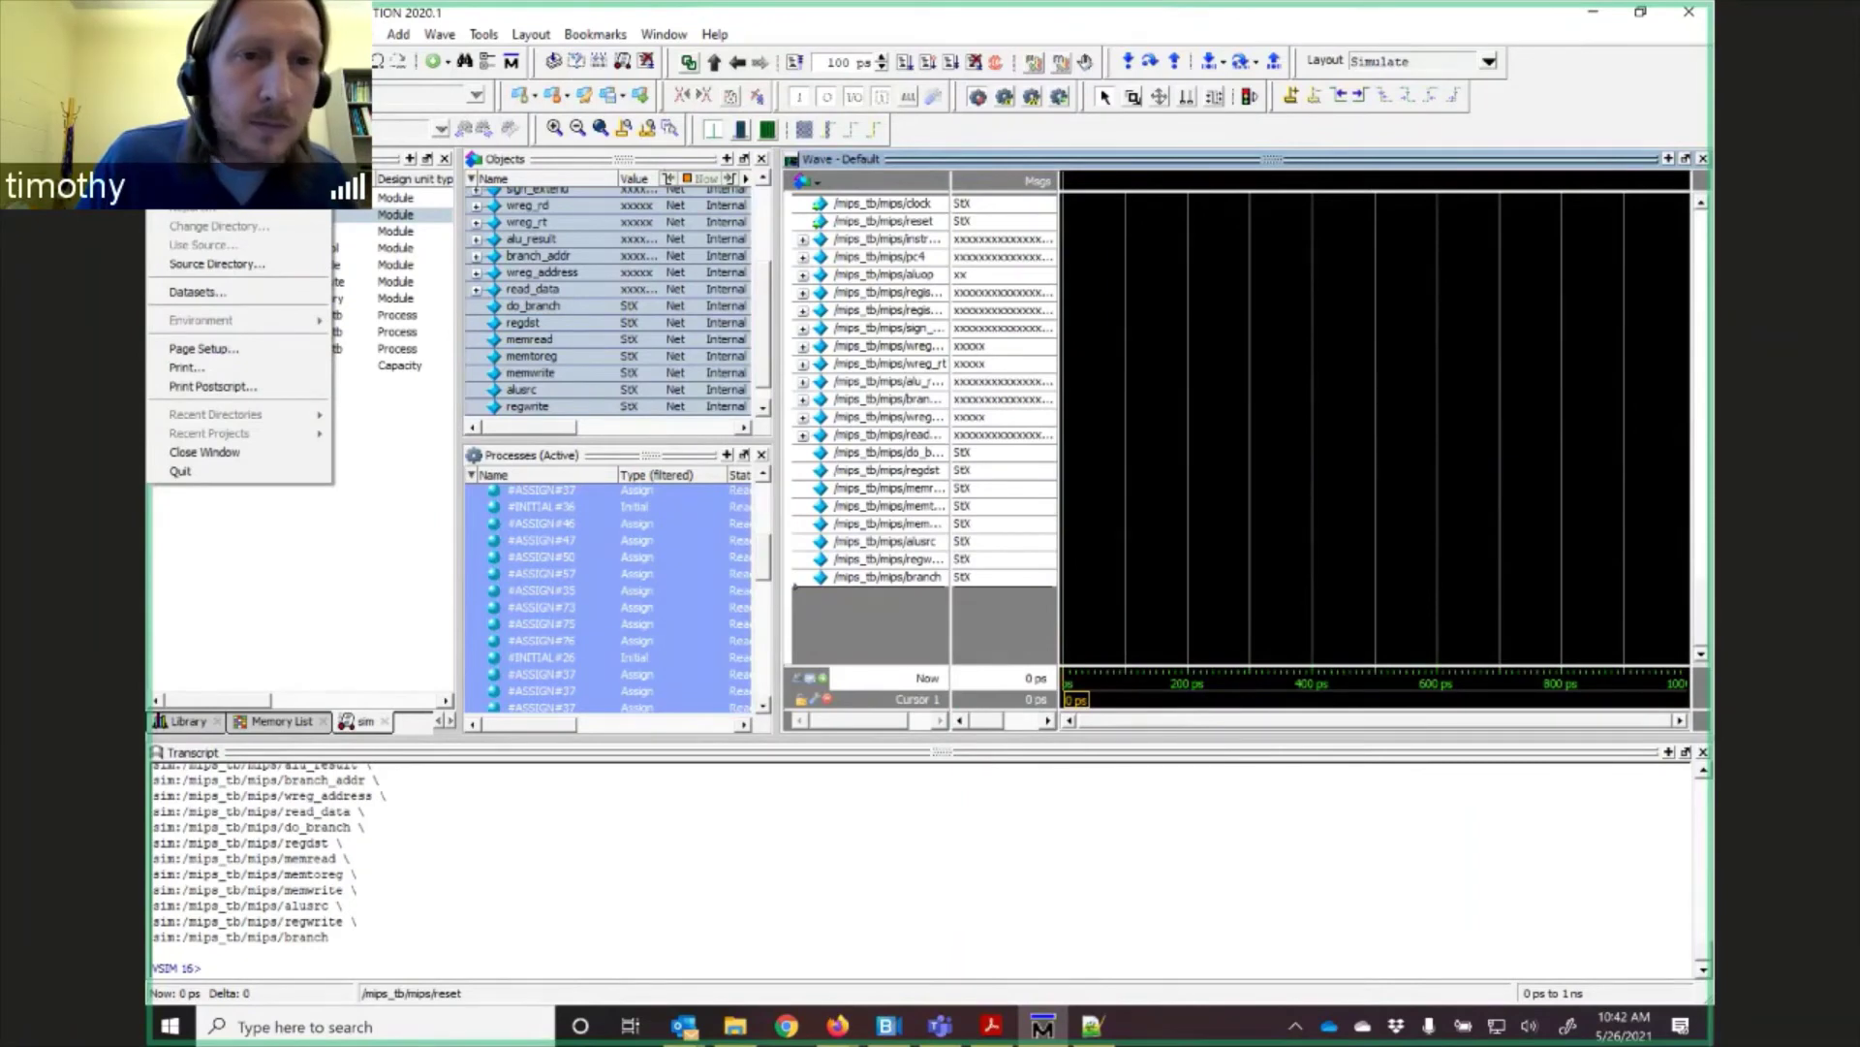
pyautogui.hotkey('ctrl', 's')
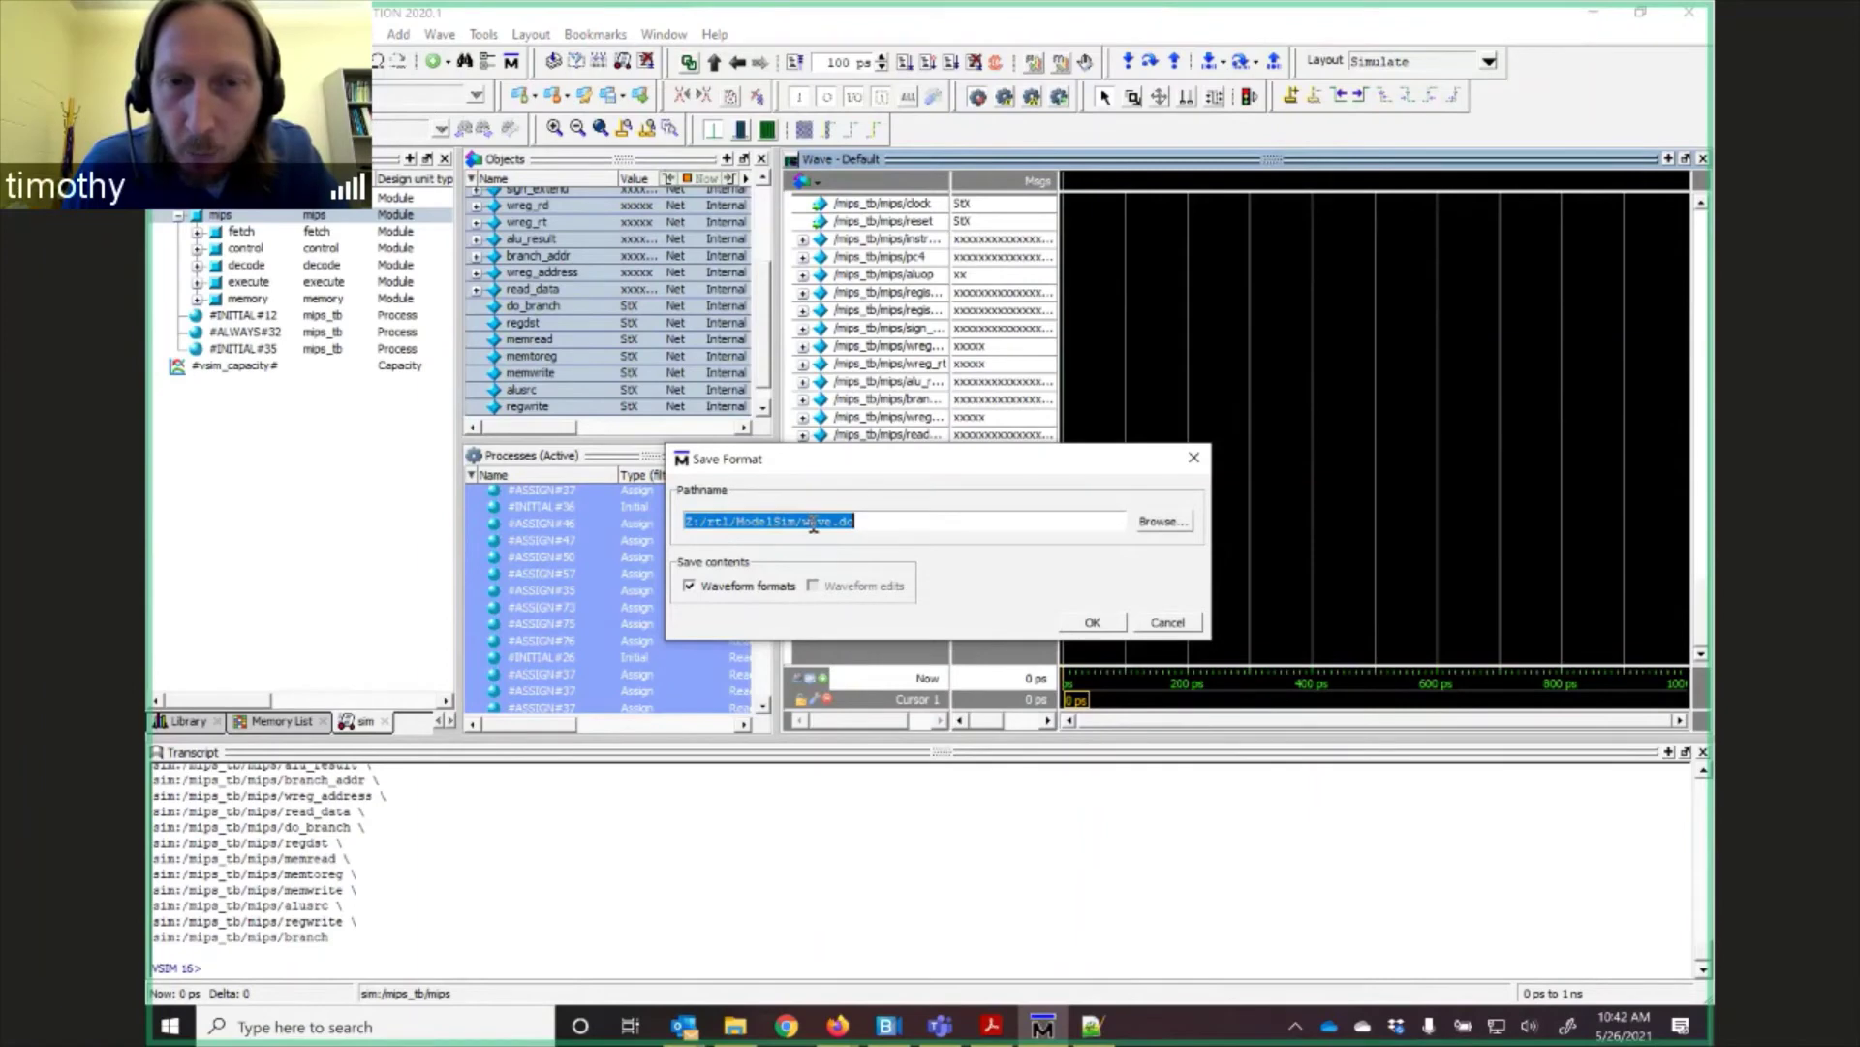
pyautogui.click(1093, 623)
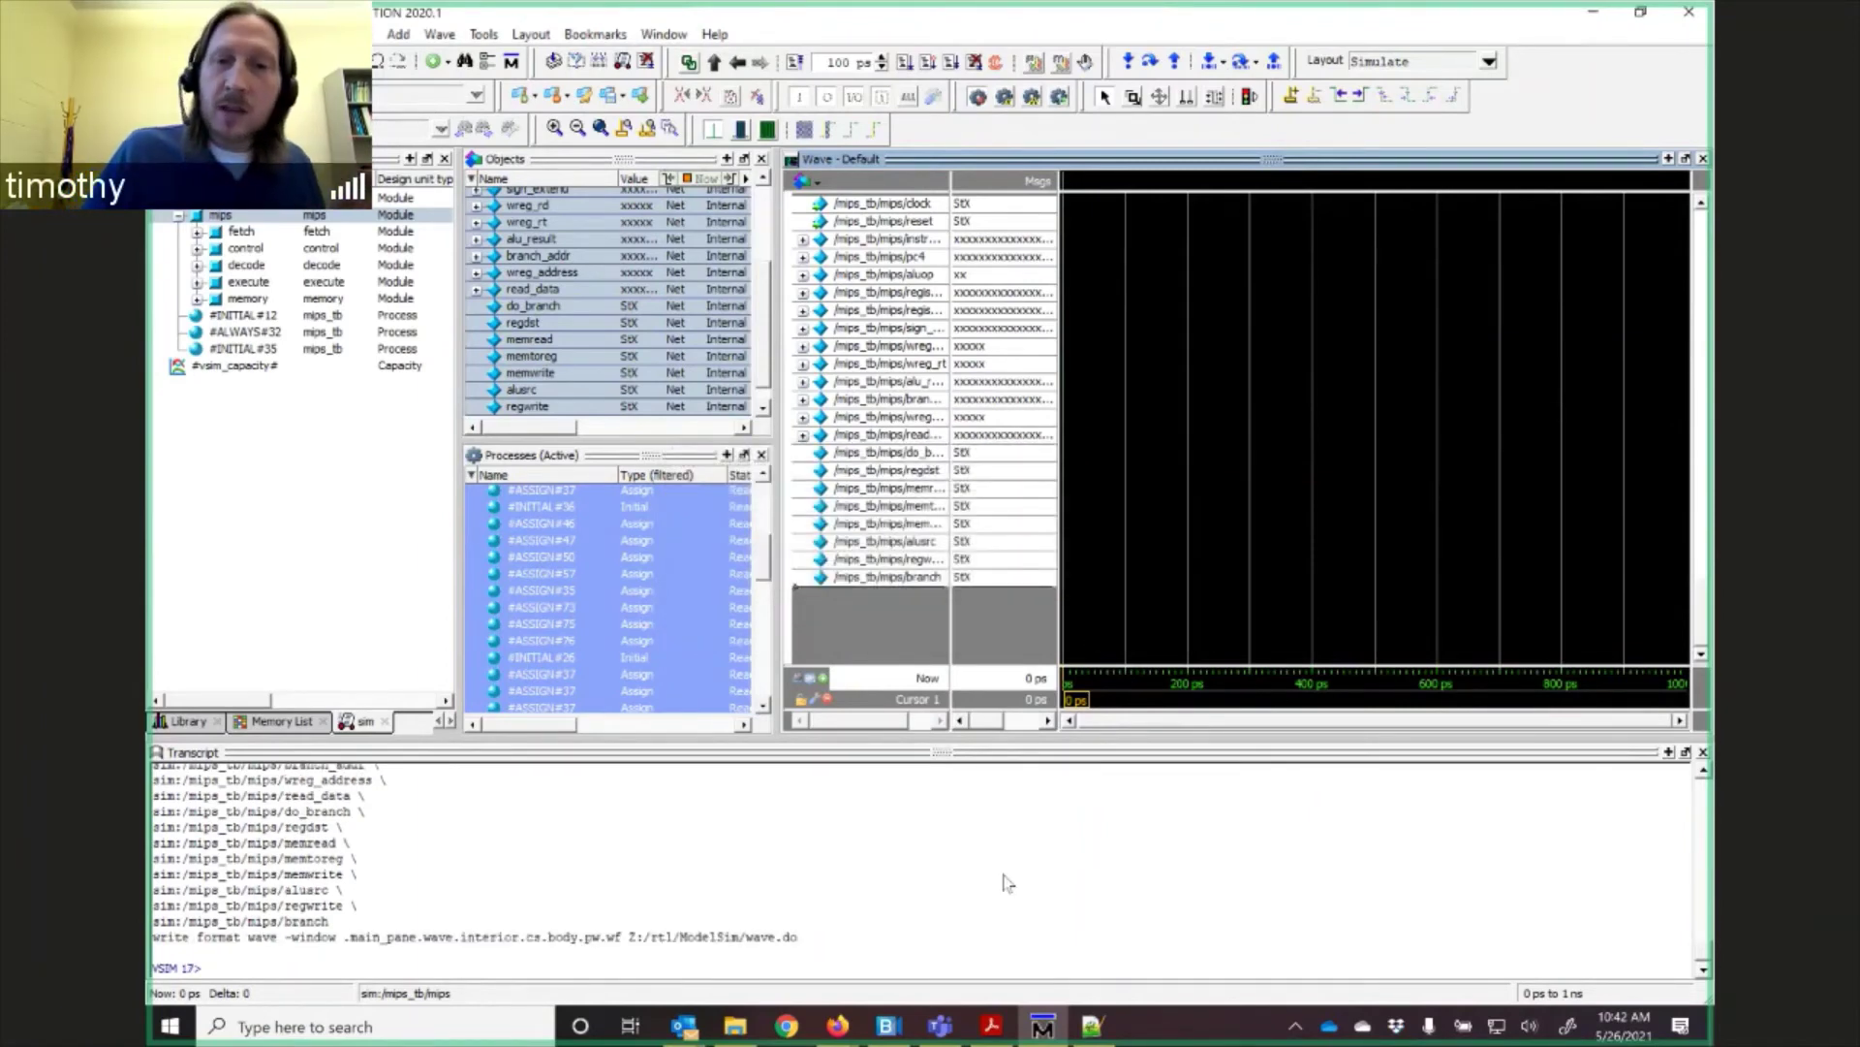
# Maximize File Explorer, go up from work to rtl\ModelSim, and bring up the options for wave.do.
pyautogui.click(736, 1027)
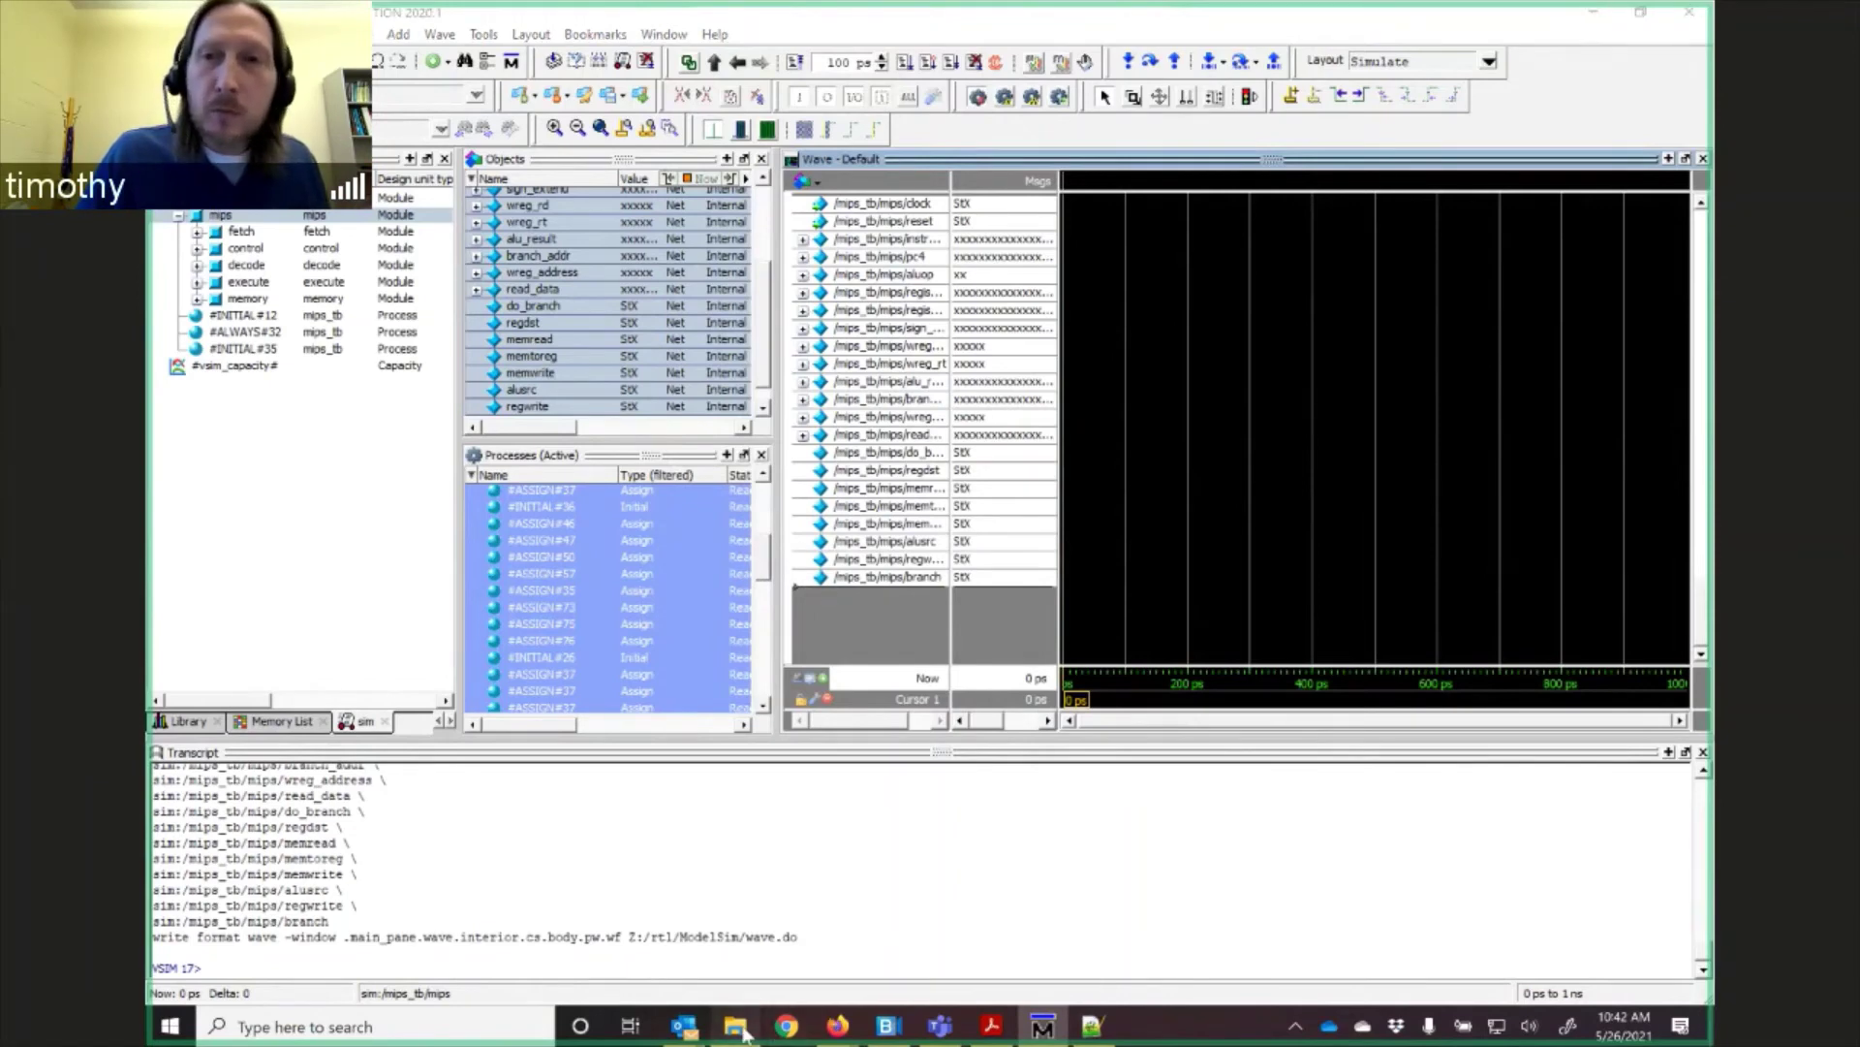
pyautogui.doubleClick(1301, 27)
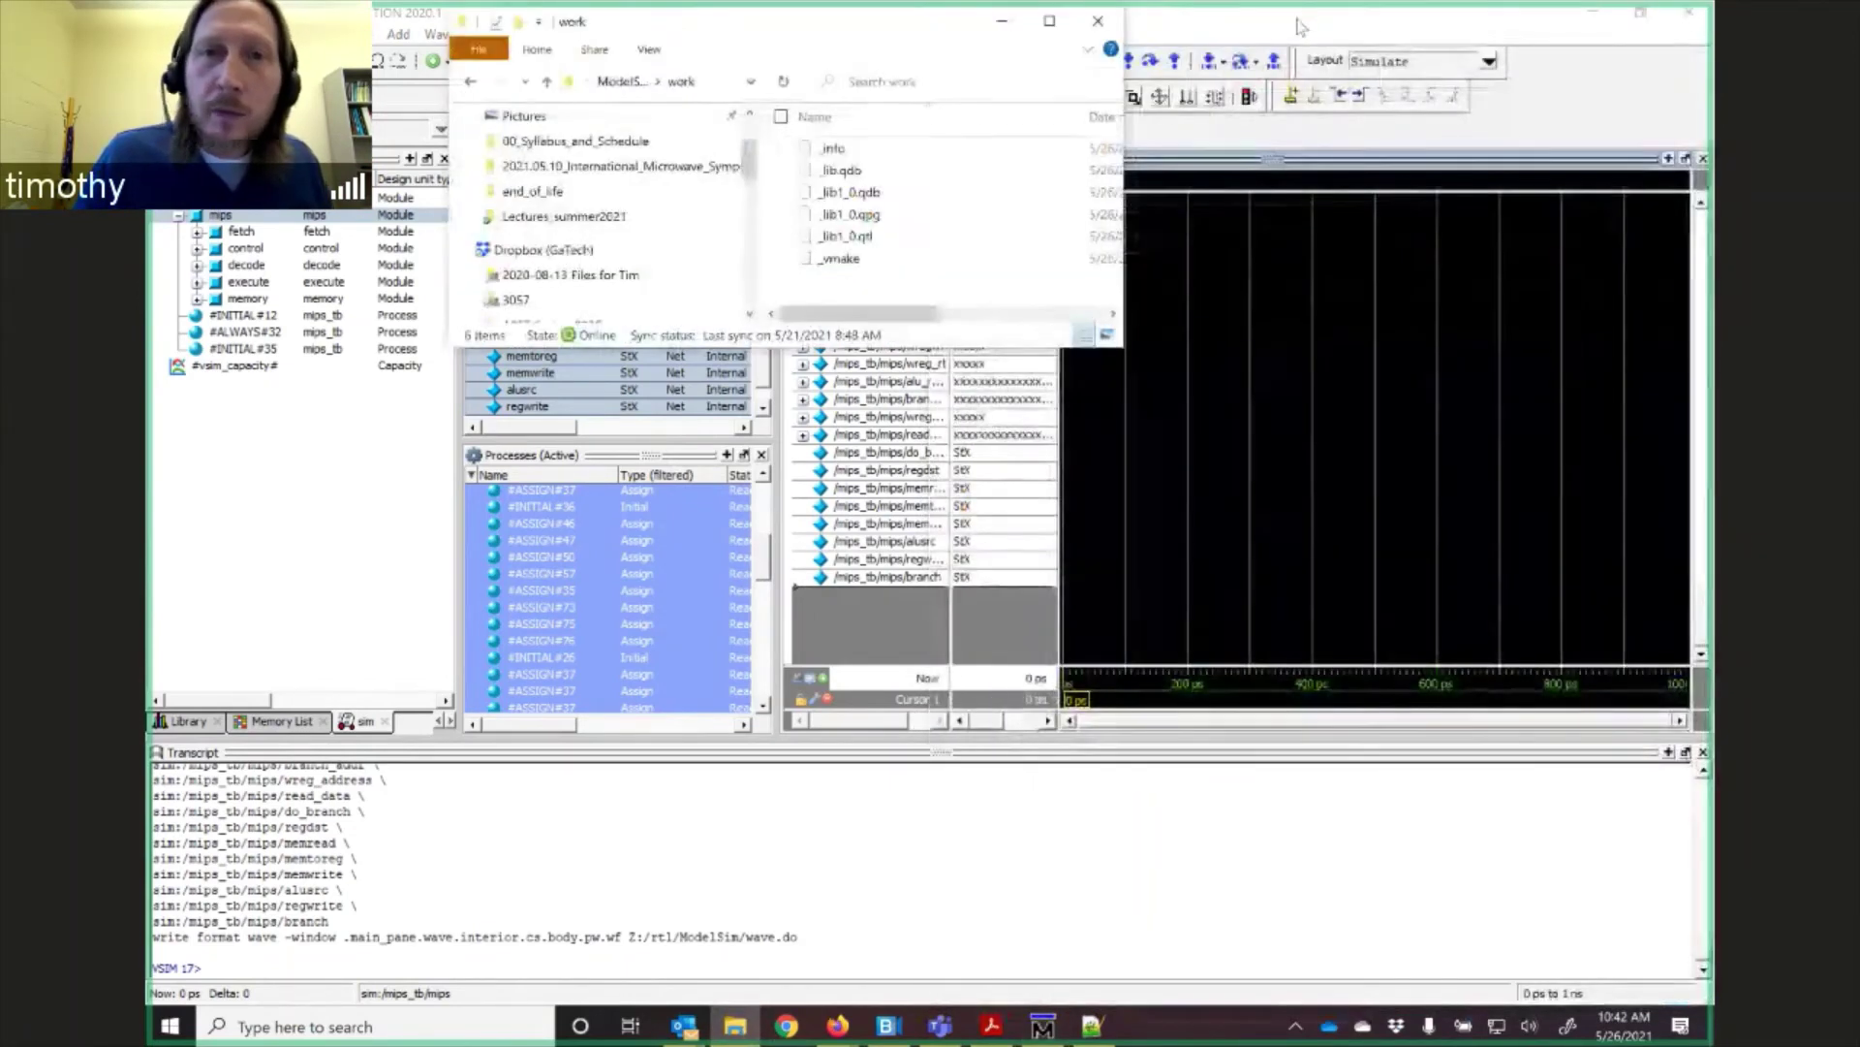
pyautogui.doubleClick(616, 32)
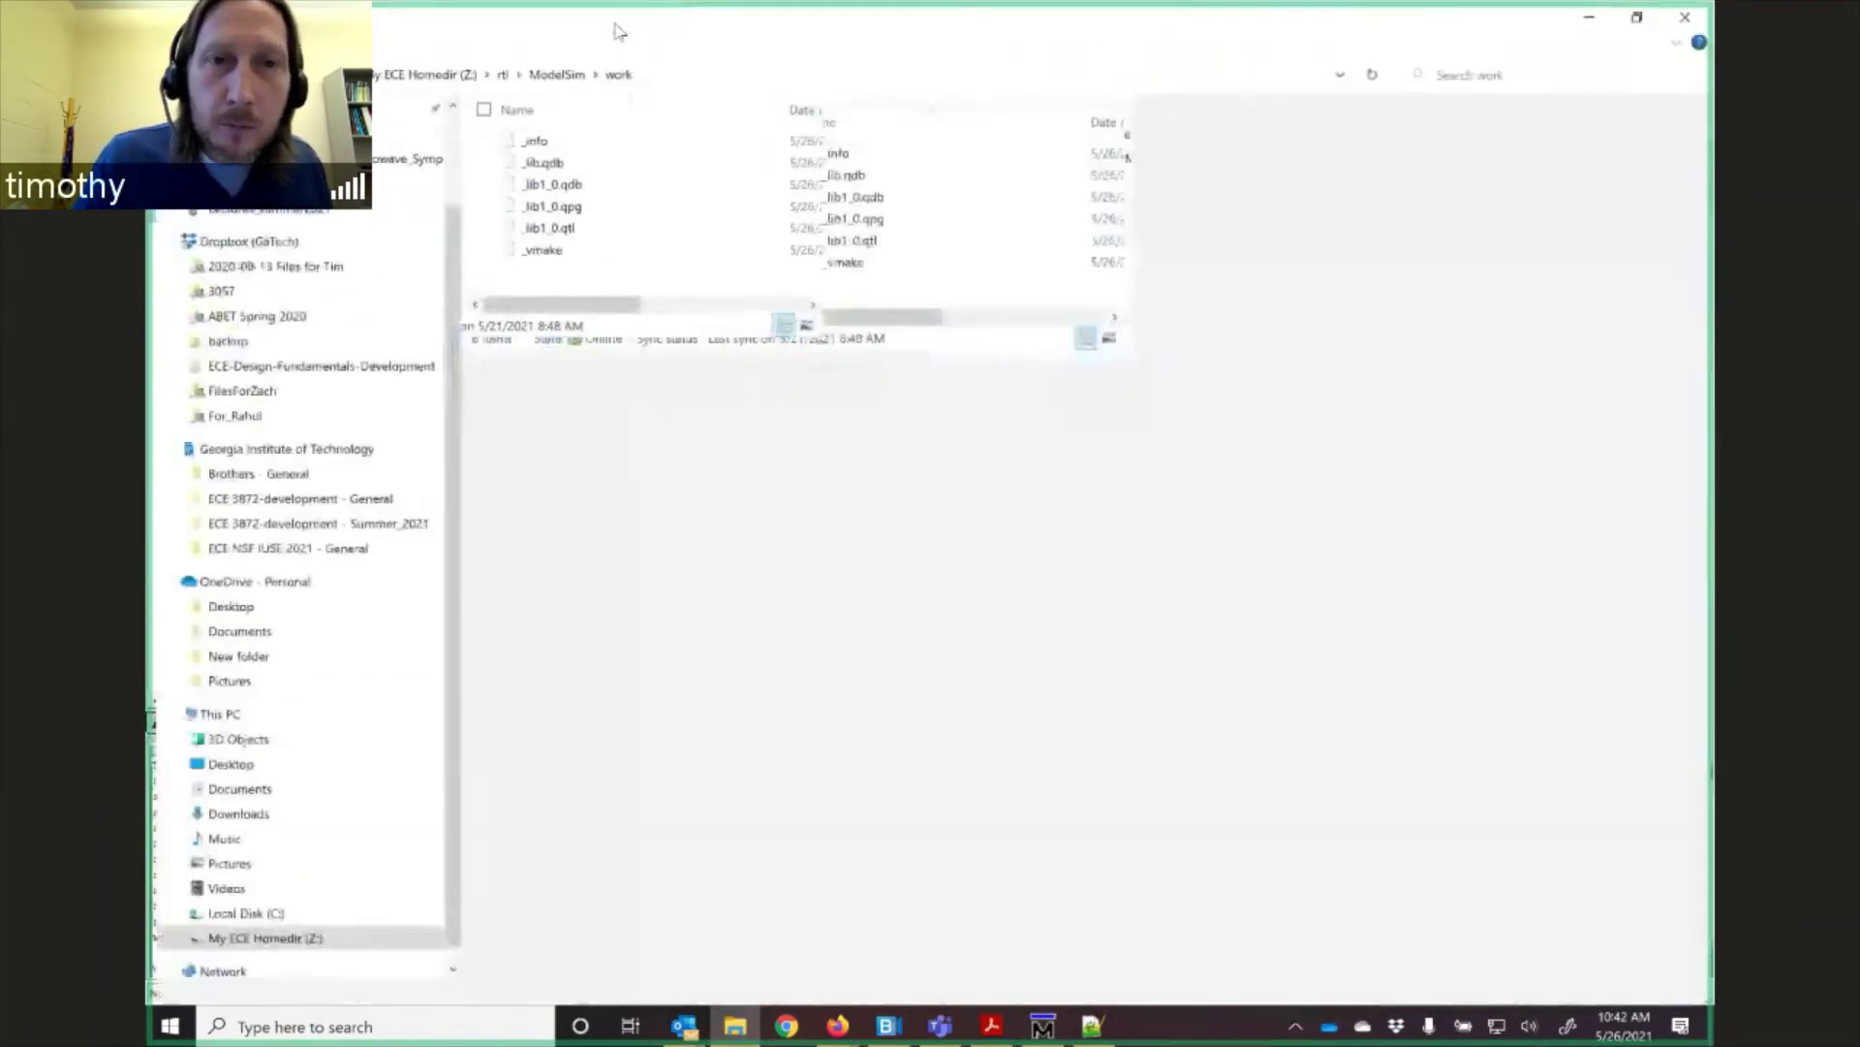
pyautogui.click(550, 69)
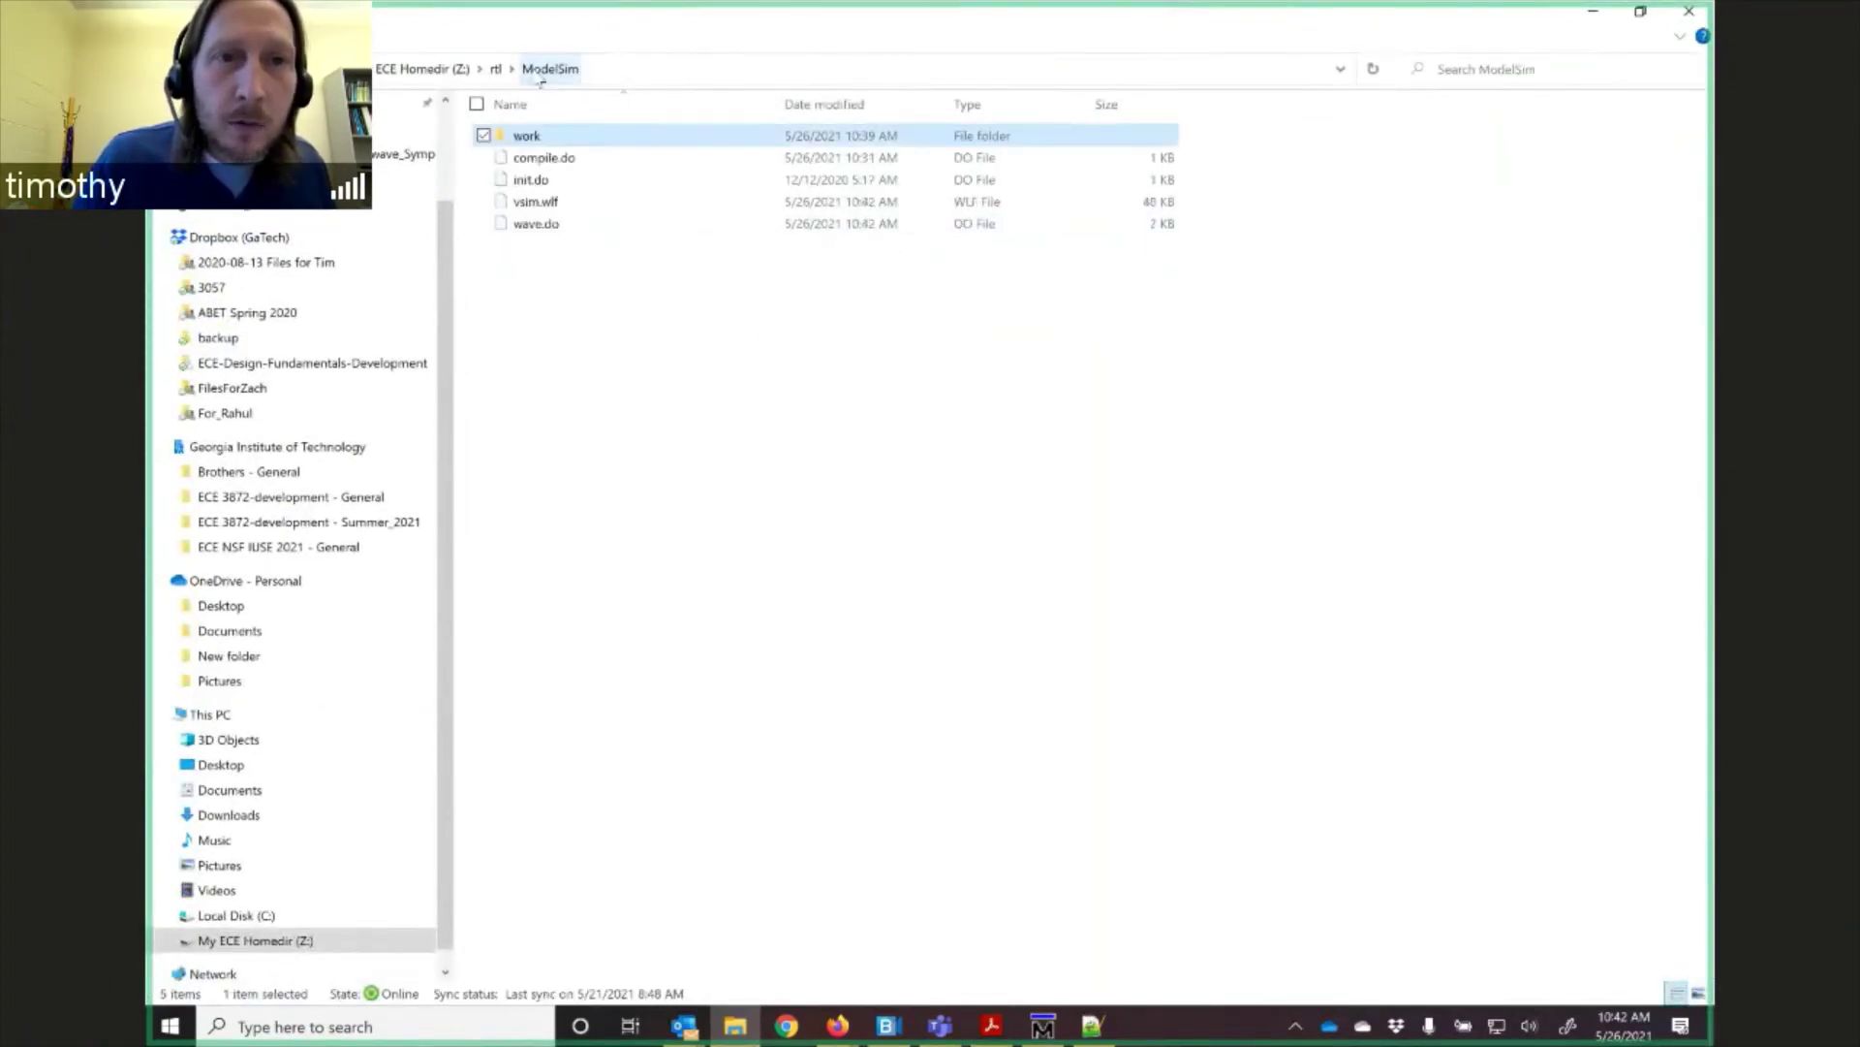
pyautogui.rightClick(529, 228)
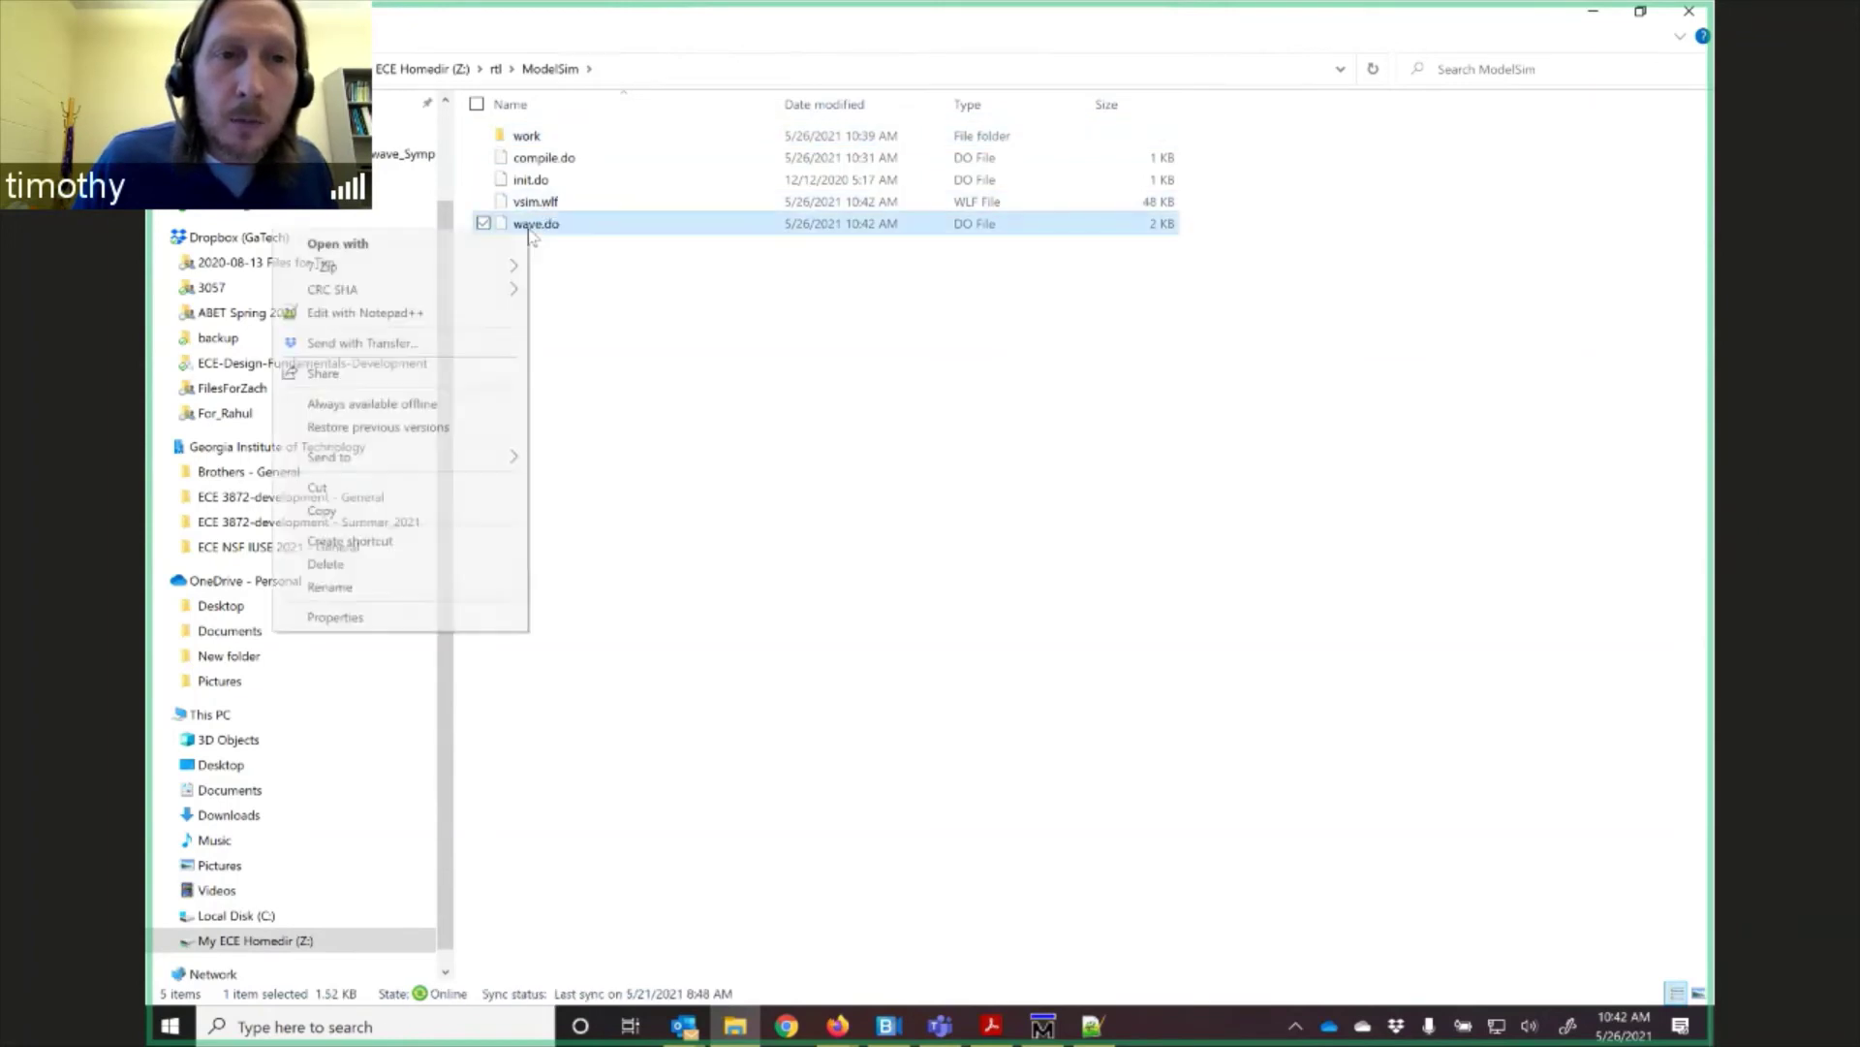
# Open wave.do maximized in Notepad++ and select its add wave lines 3–24.
pyautogui.click(435, 313)
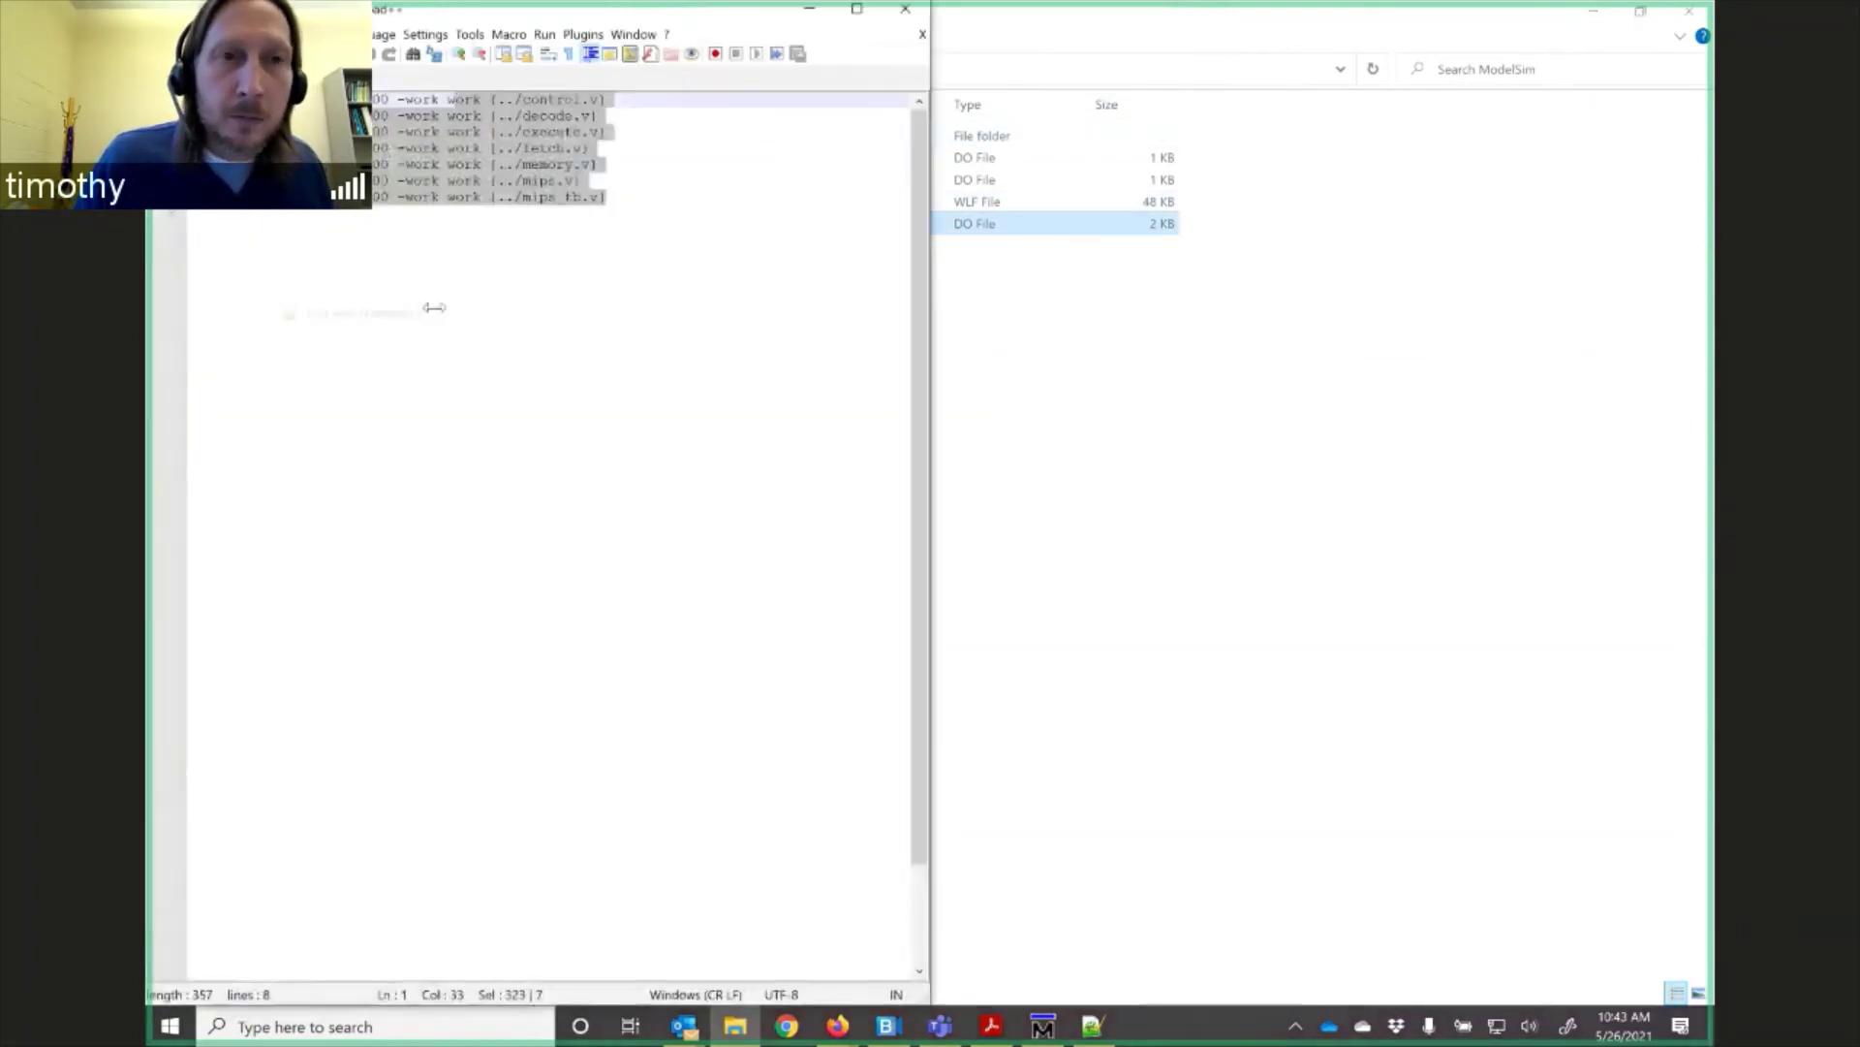
pyautogui.doubleClick(519, 21)
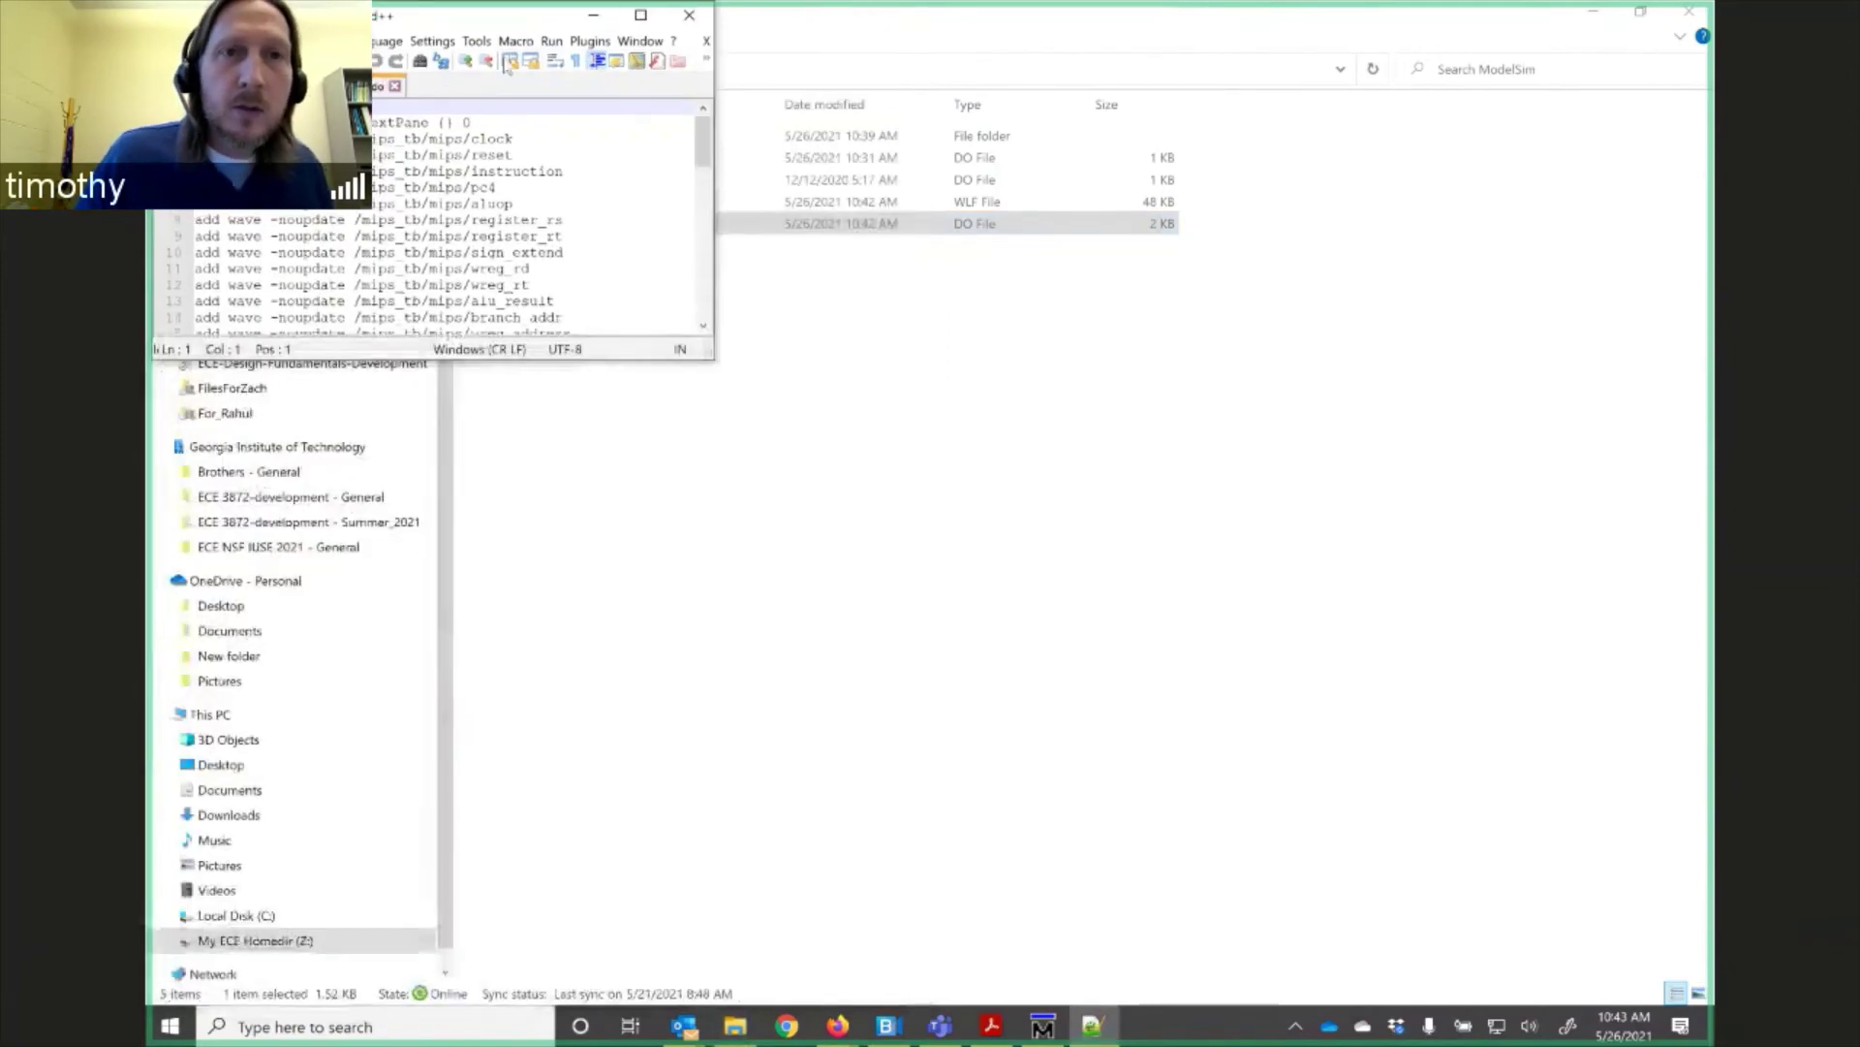
pyautogui.click(640, 16)
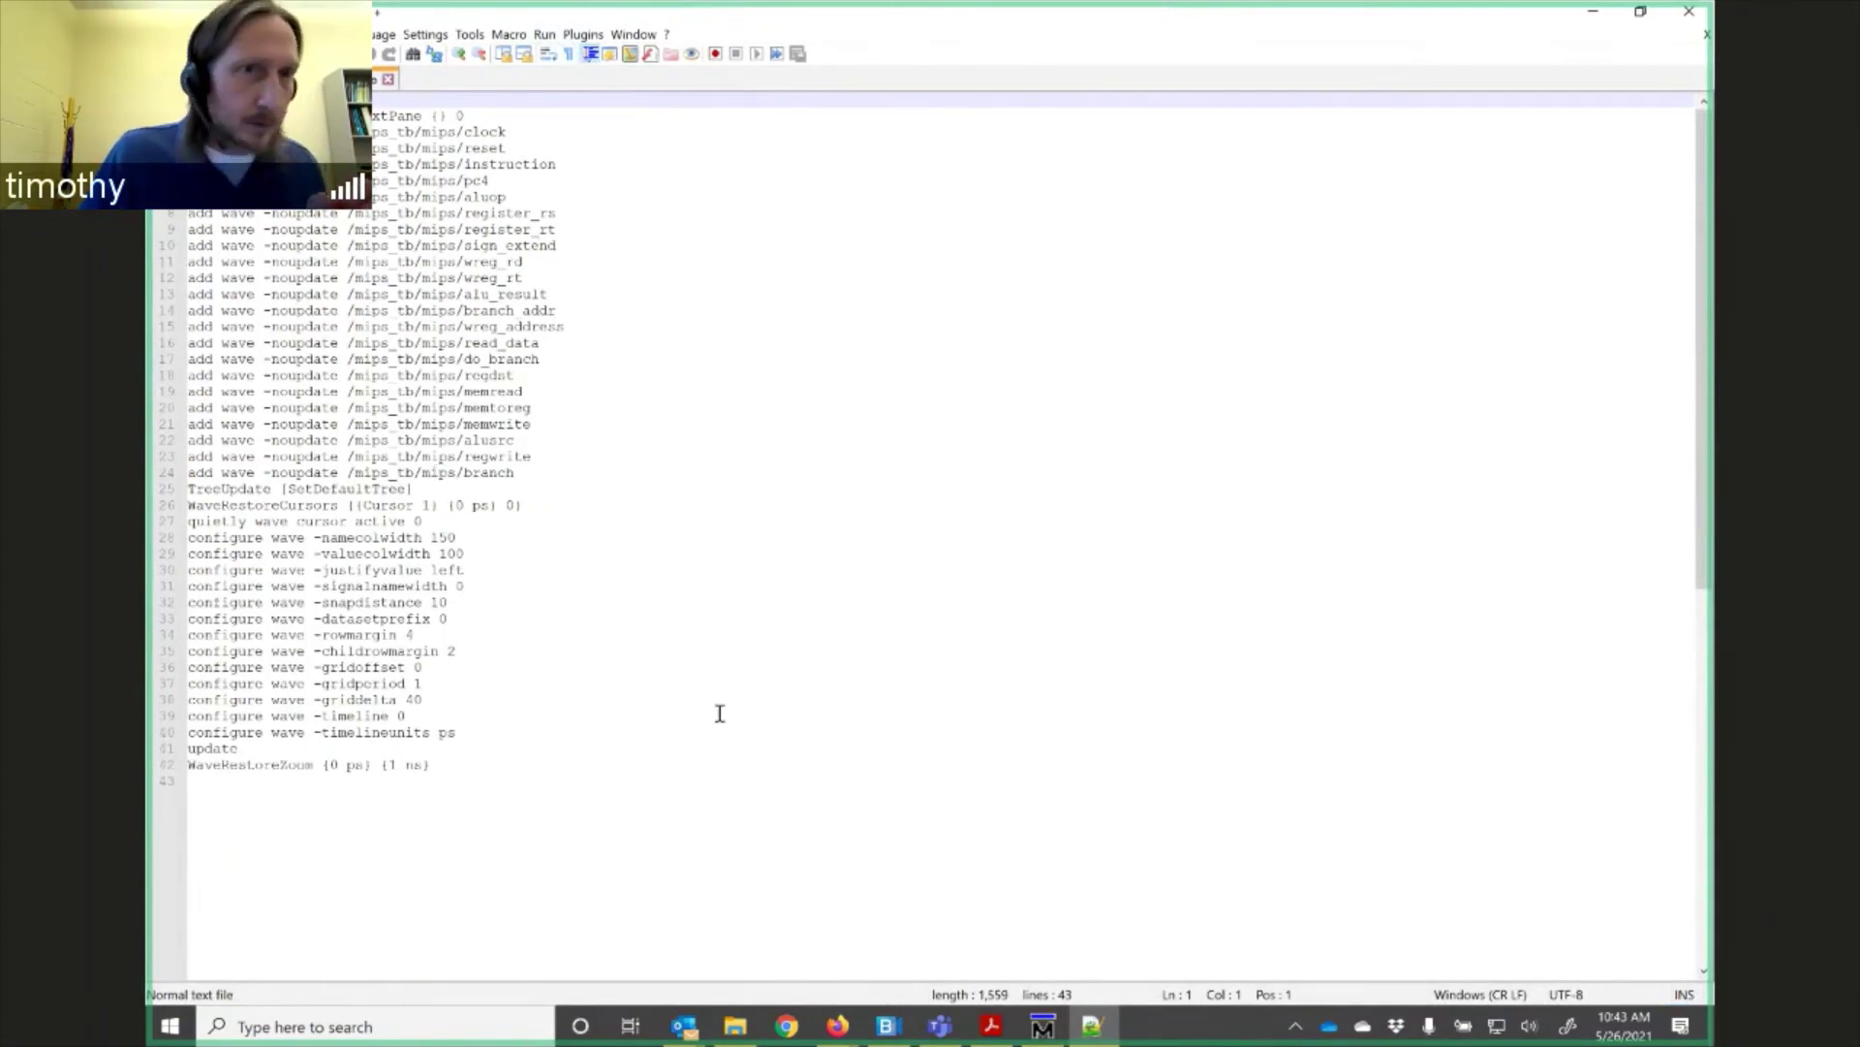
pyautogui.click(439, 685)
pyautogui.press('Up')
pyautogui.press('Up')
pyautogui.press('Up')
pyautogui.press('Up')
pyautogui.press('Up')
pyautogui.press('Up')
pyautogui.press('Up')
pyautogui.press('Up')
pyautogui.press('Up')
pyautogui.press('Up')
pyautogui.press('Up')
pyautogui.press('Up')
pyautogui.press('Up')
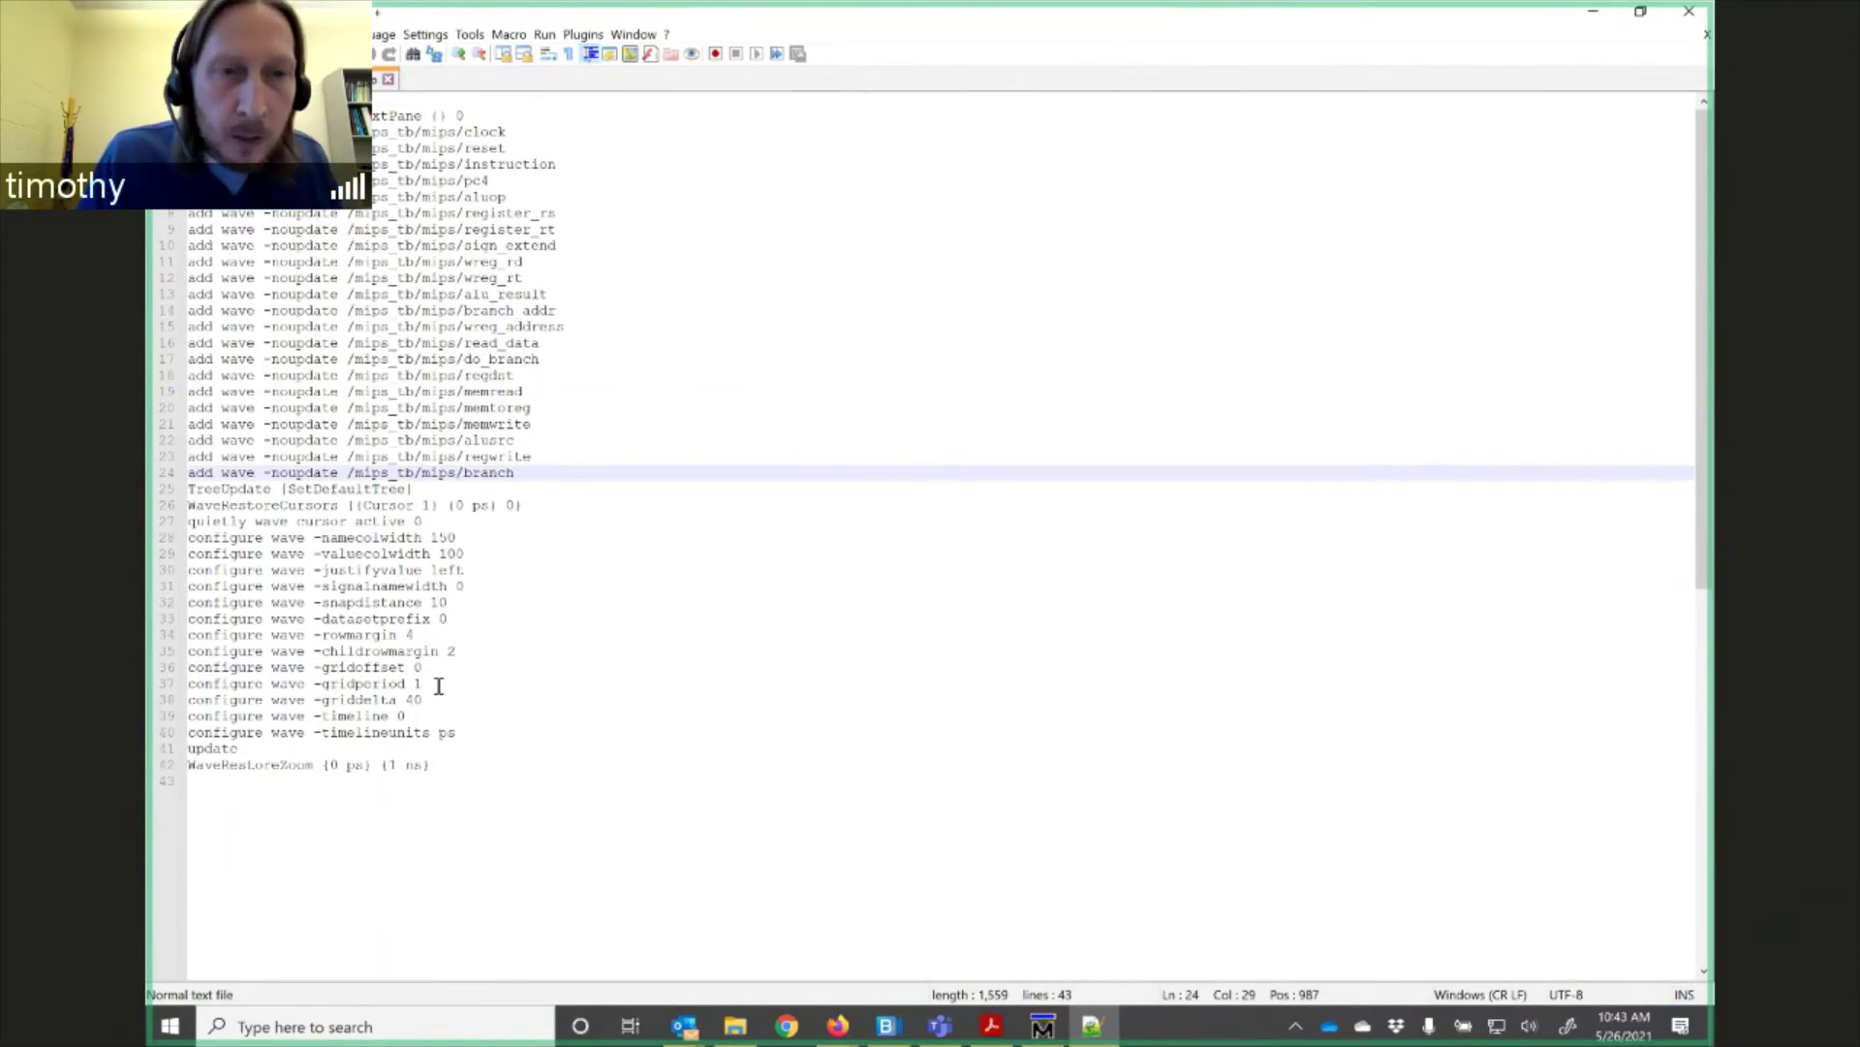
pyautogui.hotkey('shift', 'Up')
pyautogui.hotkey('shift', 'Up')
pyautogui.hotkey('shift', 'Up')
pyautogui.hotkey('shift', 'Up')
pyautogui.hotkey('shift', 'Up')
pyautogui.hotkey('shift', 'Up')
pyautogui.hotkey('shift', 'Up')
pyautogui.hotkey('shift', 'Up')
pyautogui.hotkey('shift', 'Up')
pyautogui.hotkey('shift', 'Up')
pyautogui.hotkey('shift', 'Up')
pyautogui.hotkey('shift', 'Up')
pyautogui.hotkey('shift', 'Up')
pyautogui.hotkey('shift', 'Up')
pyautogui.hotkey('shift', 'Up')
pyautogui.hotkey('shift', 'Up')
pyautogui.hotkey('shift', 'Up')
pyautogui.hotkey('shift', 'Up')
pyautogui.hotkey('shift', 'Up')
pyautogui.hotkey('shift', 'Up')
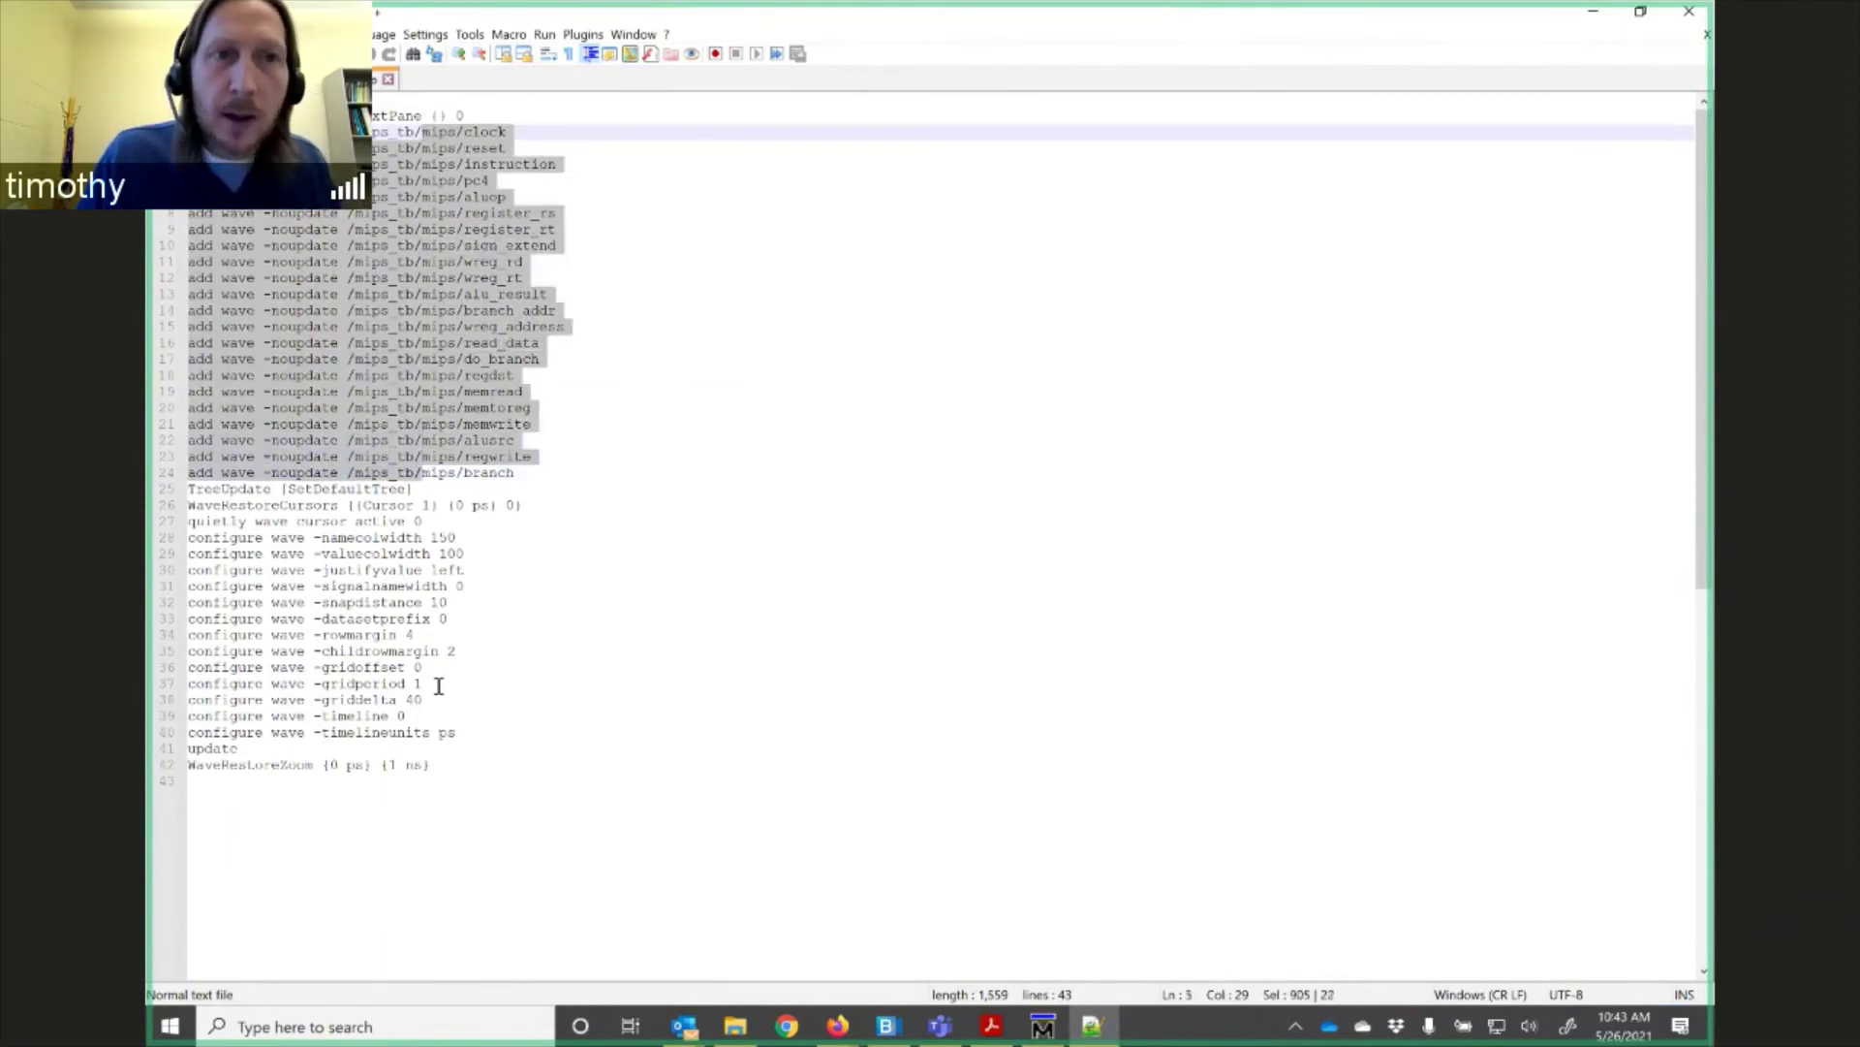
# Minimize Notepad++ and enter 'run -a' in the ModelSim Transcript.
pyautogui.click(1590, 20)
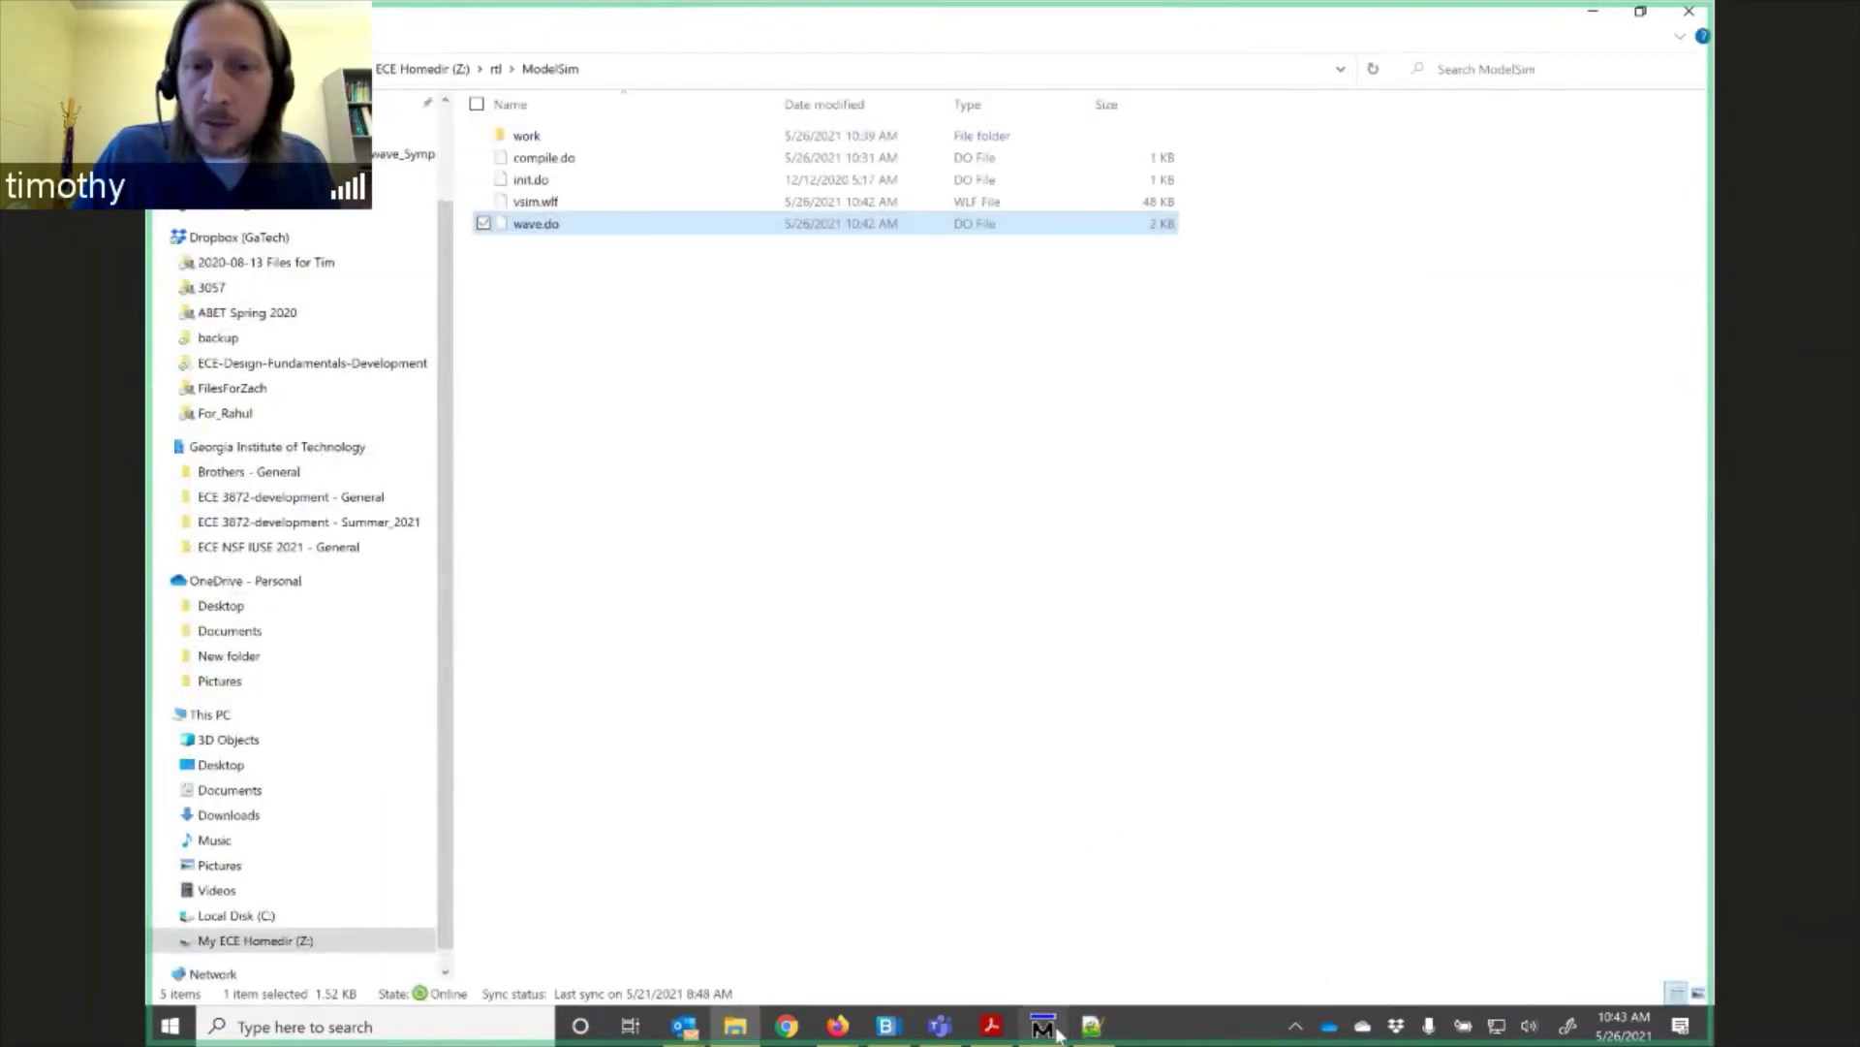
pyautogui.hotkey('alt', 'Tab')
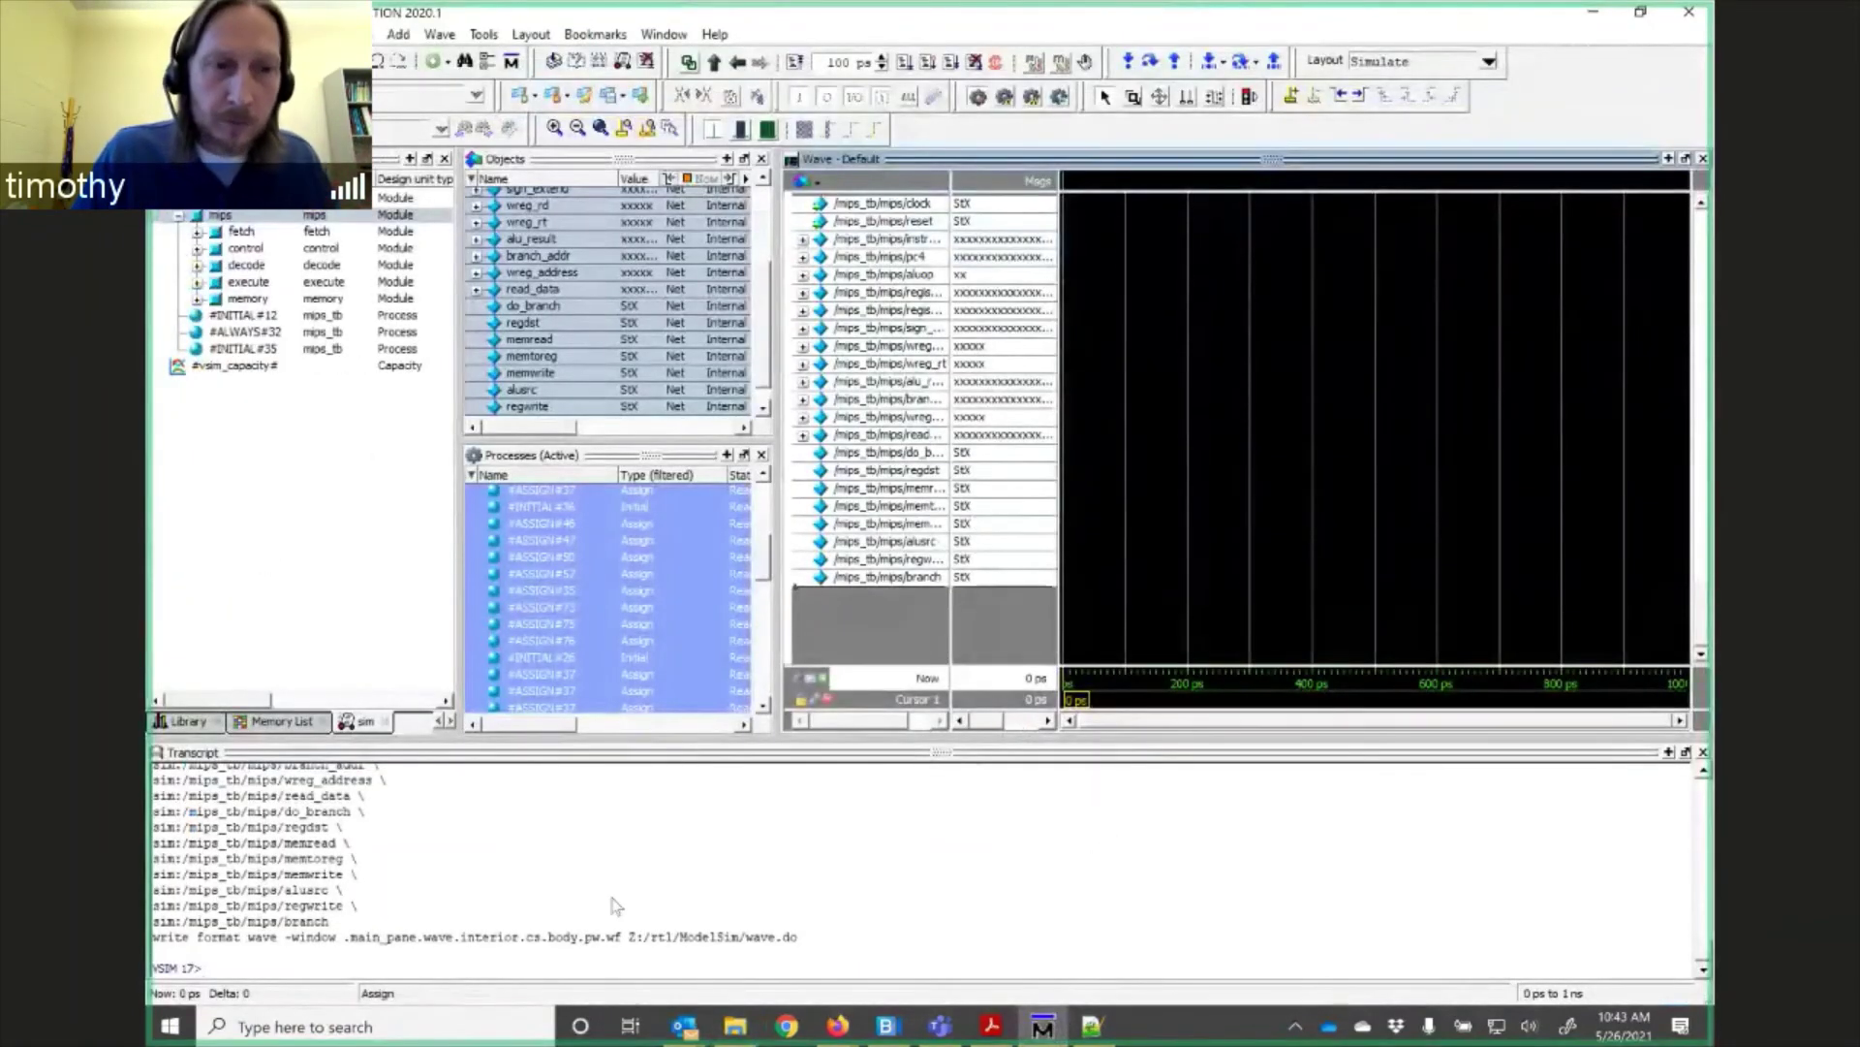
pyautogui.click(607, 889)
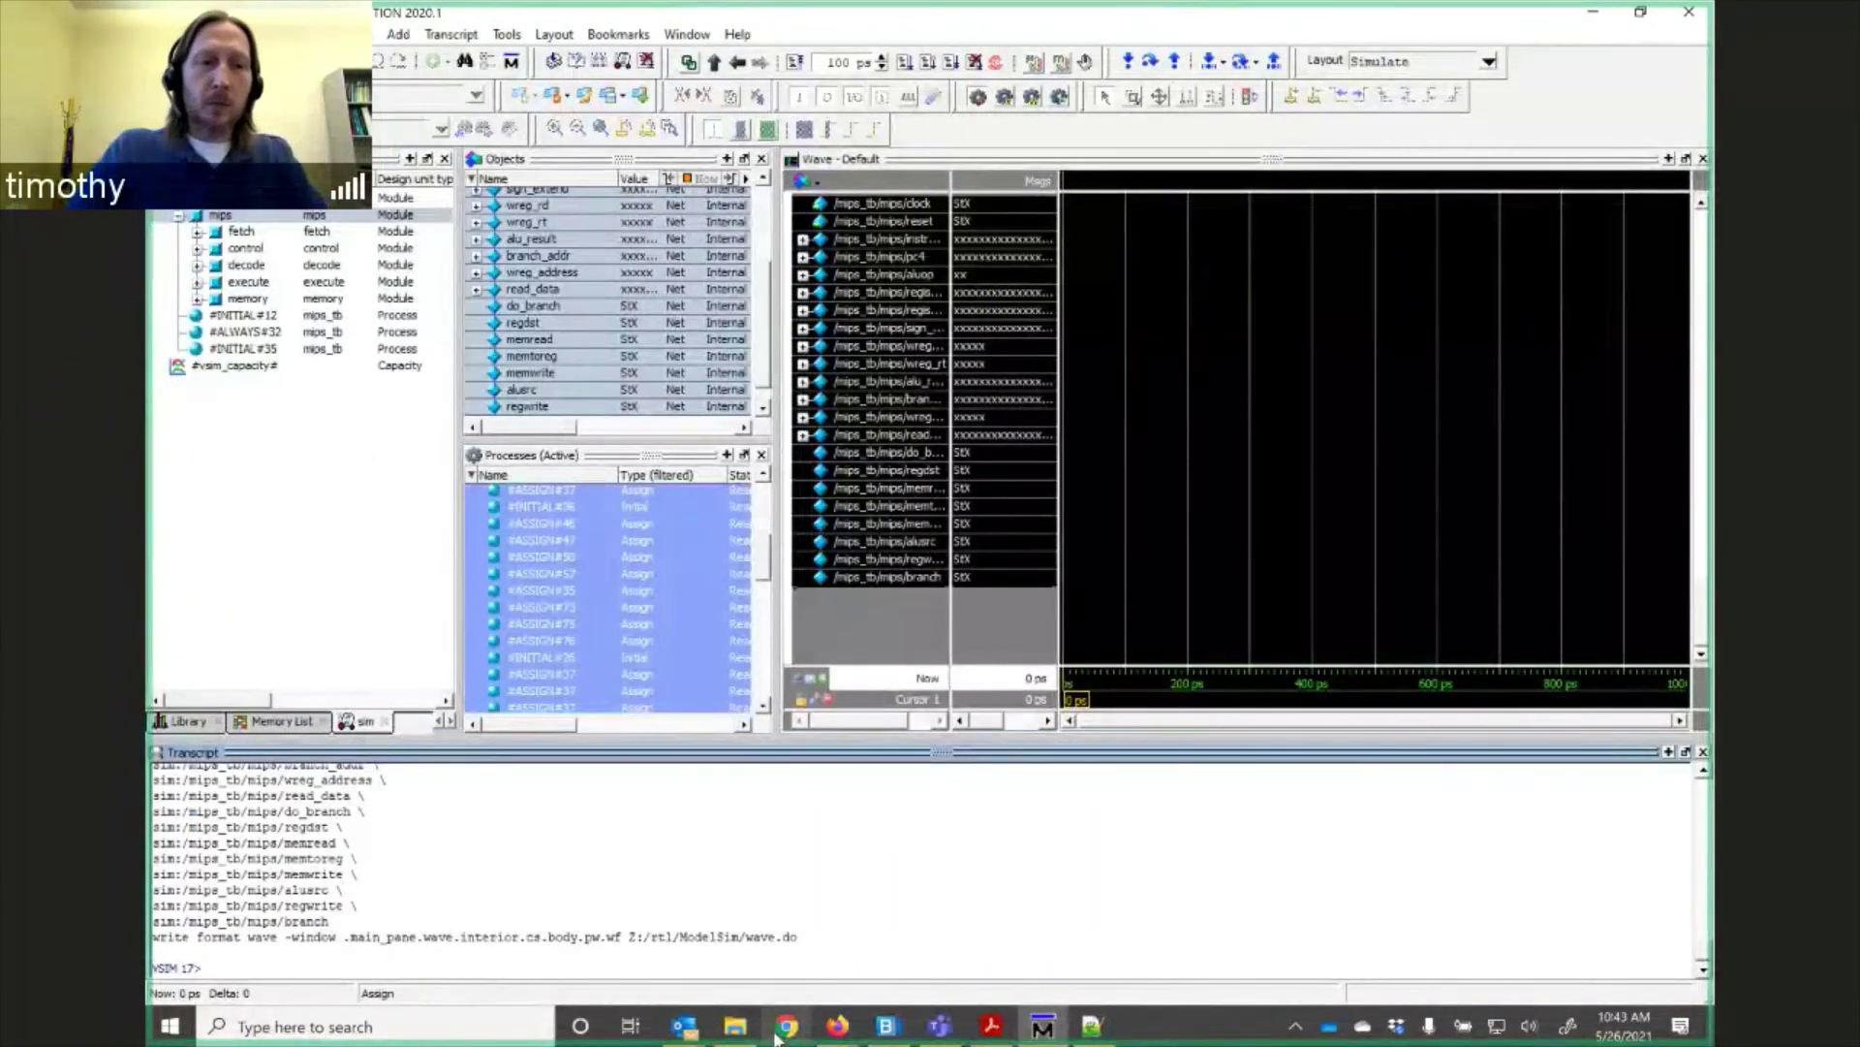
pyautogui.write('run')
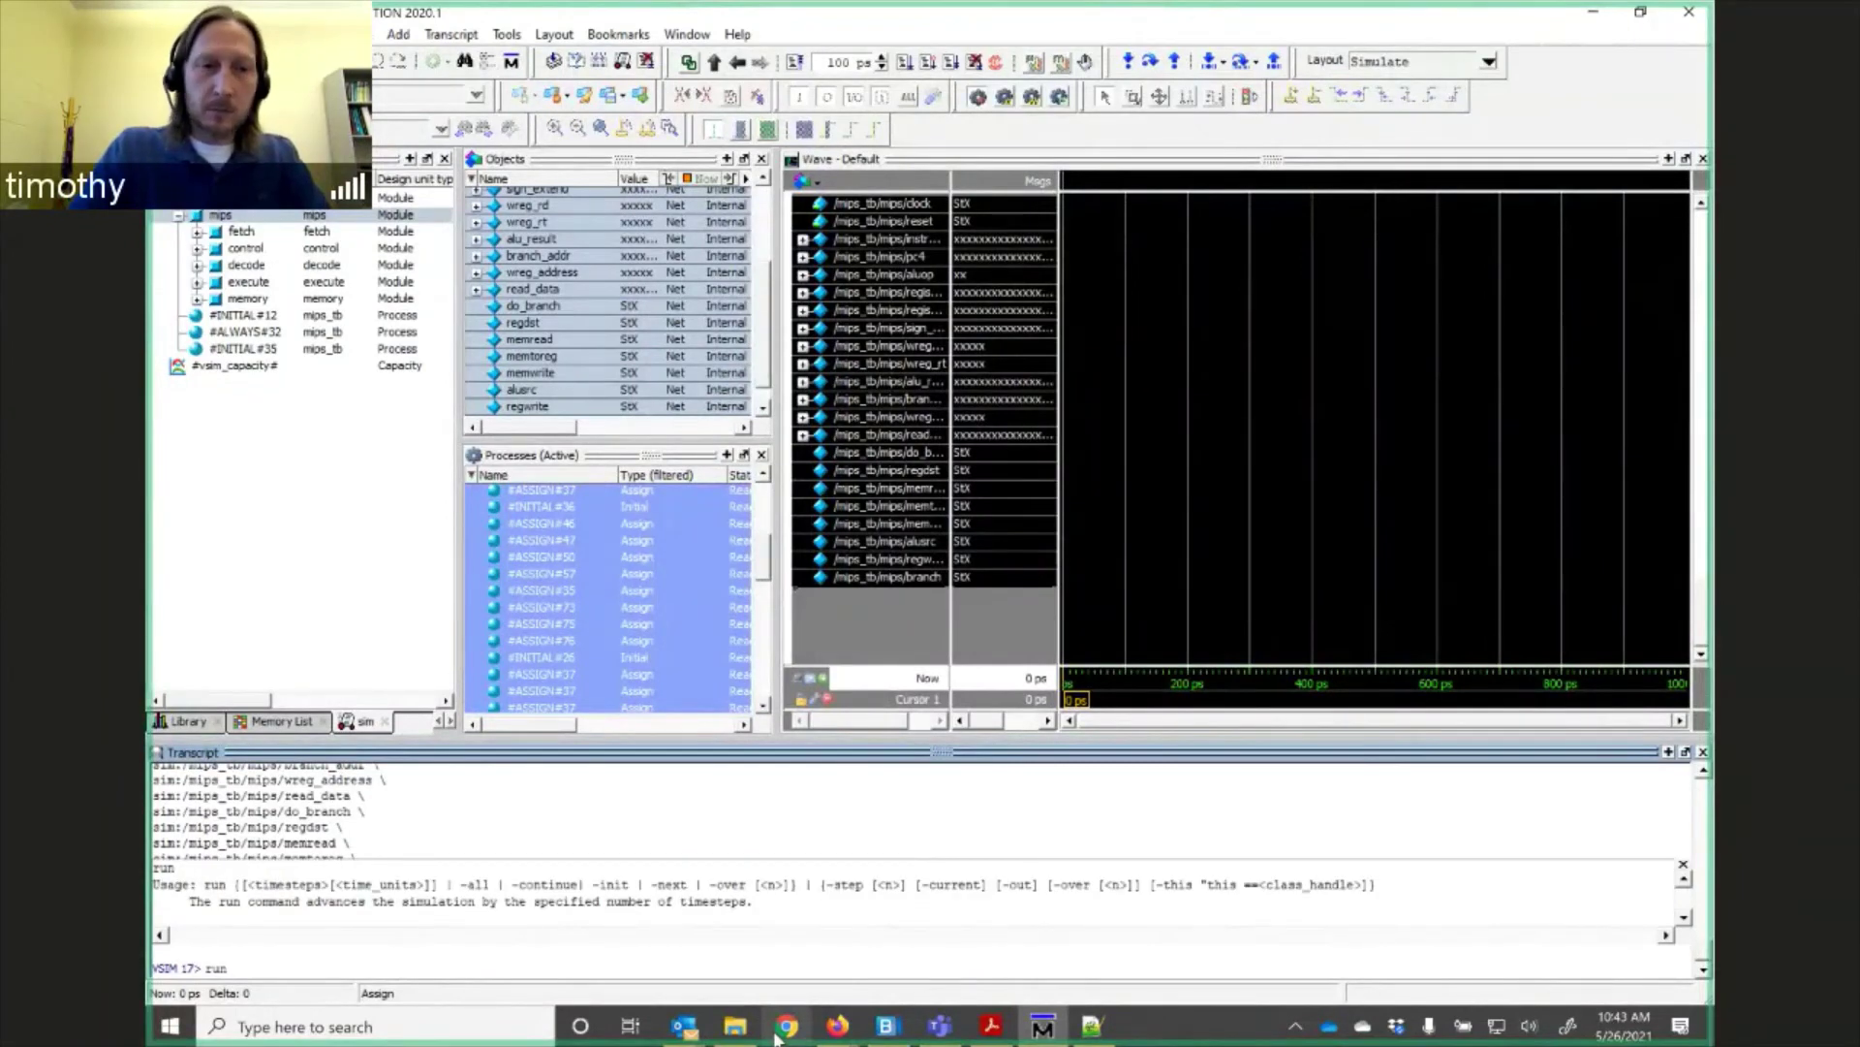
pyautogui.write(' -a')
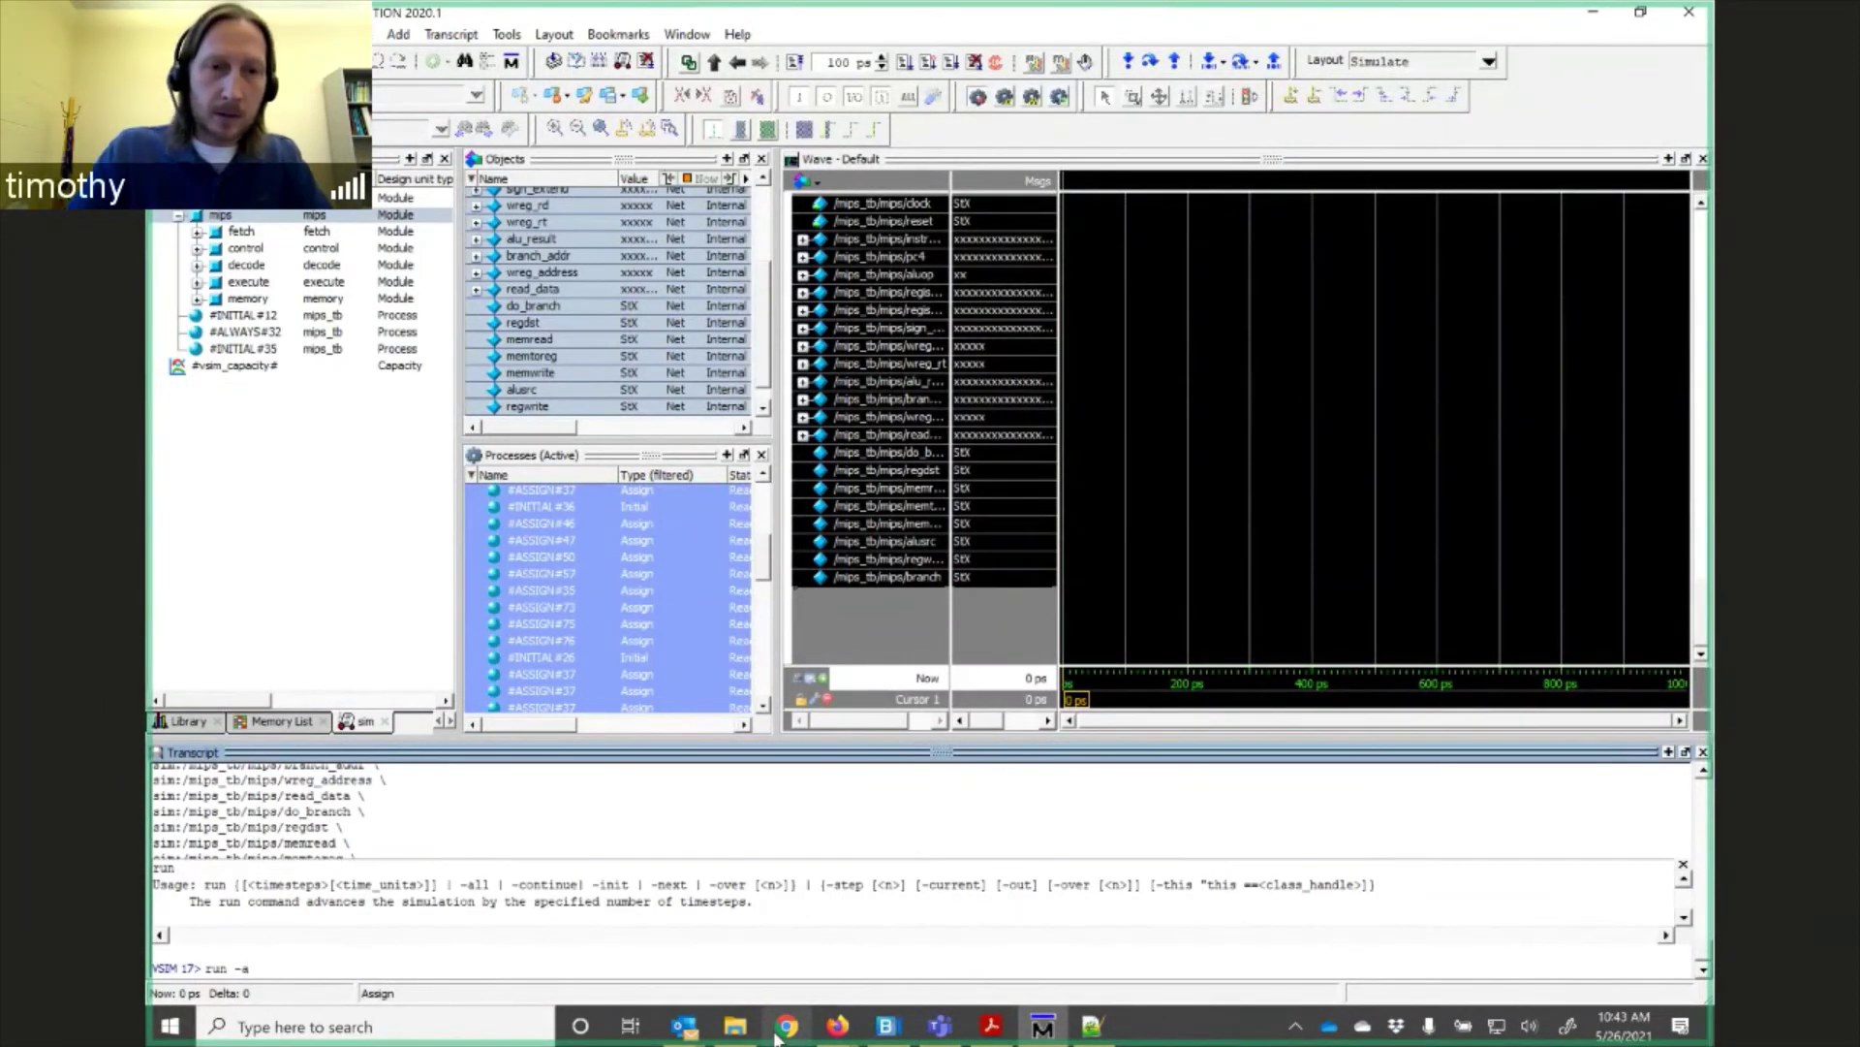
# Run the simulation to $finish at 50 ps, keep vsim open, and select mips_tb.v lines 35–36.
pyautogui.press('Return')
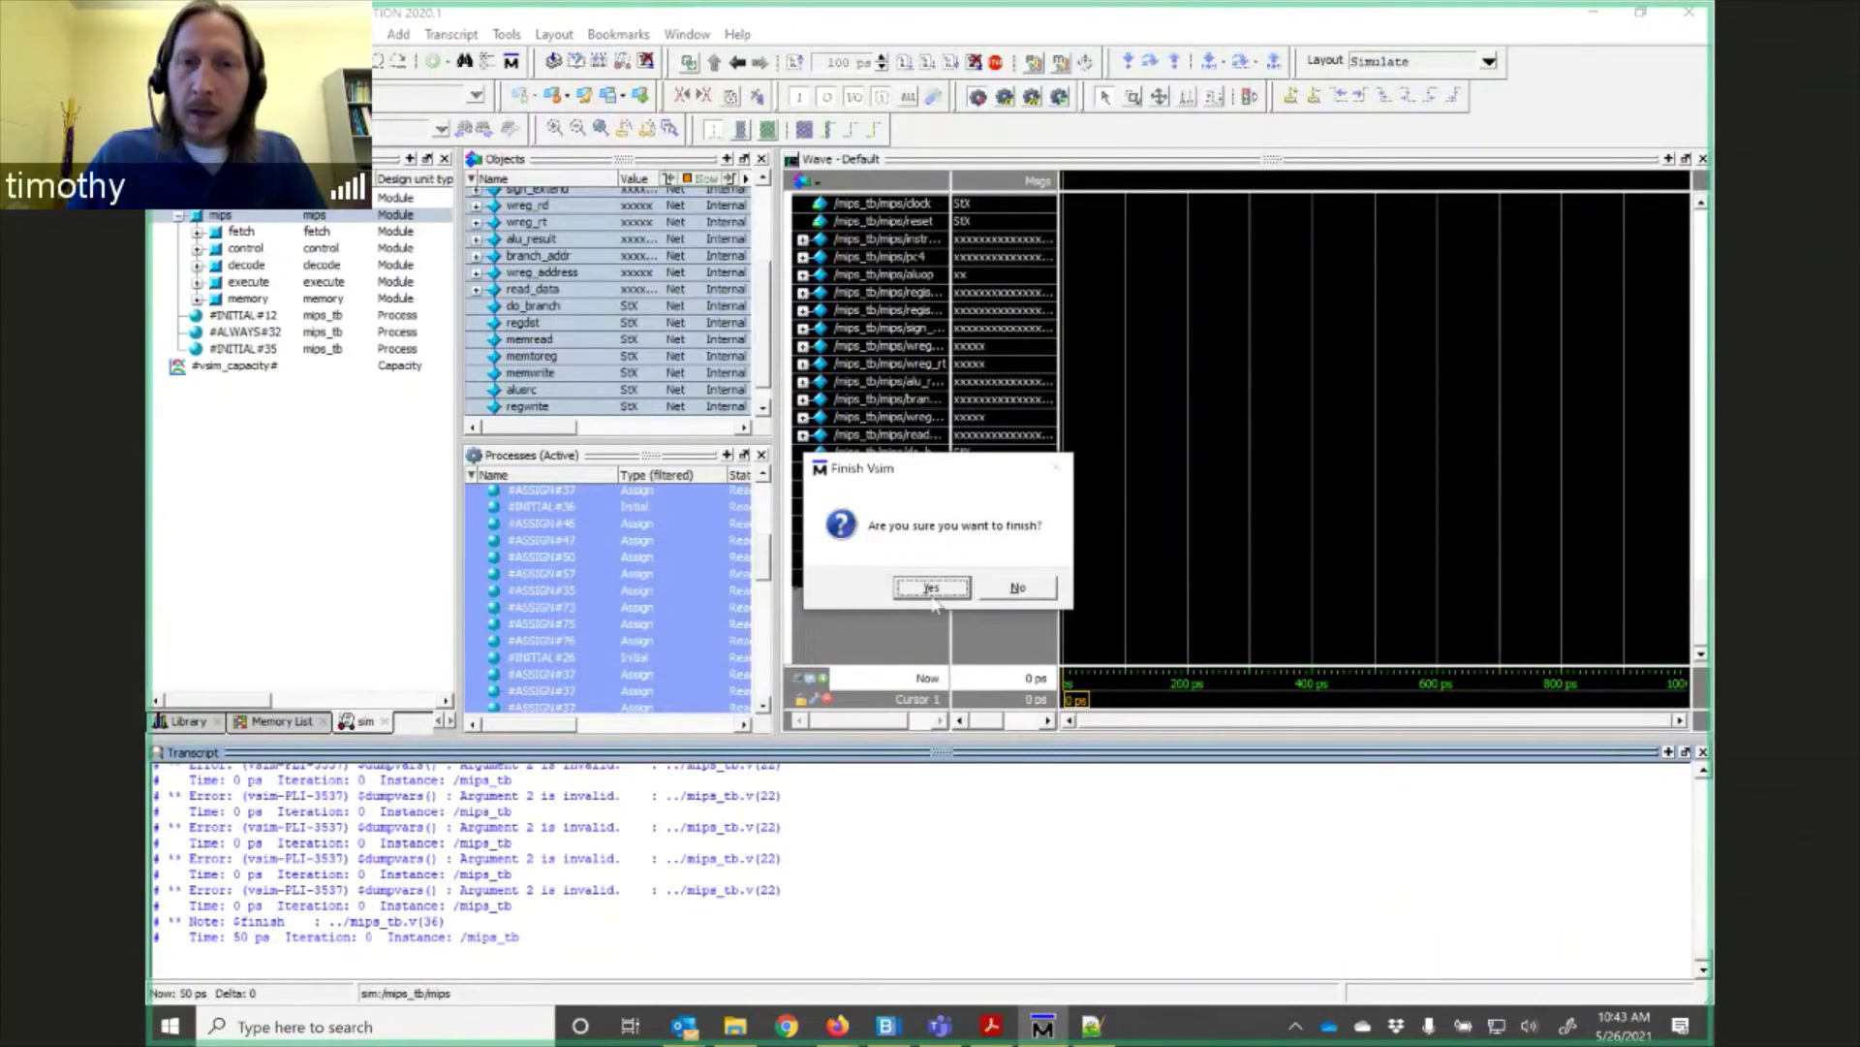
pyautogui.click(1003, 589)
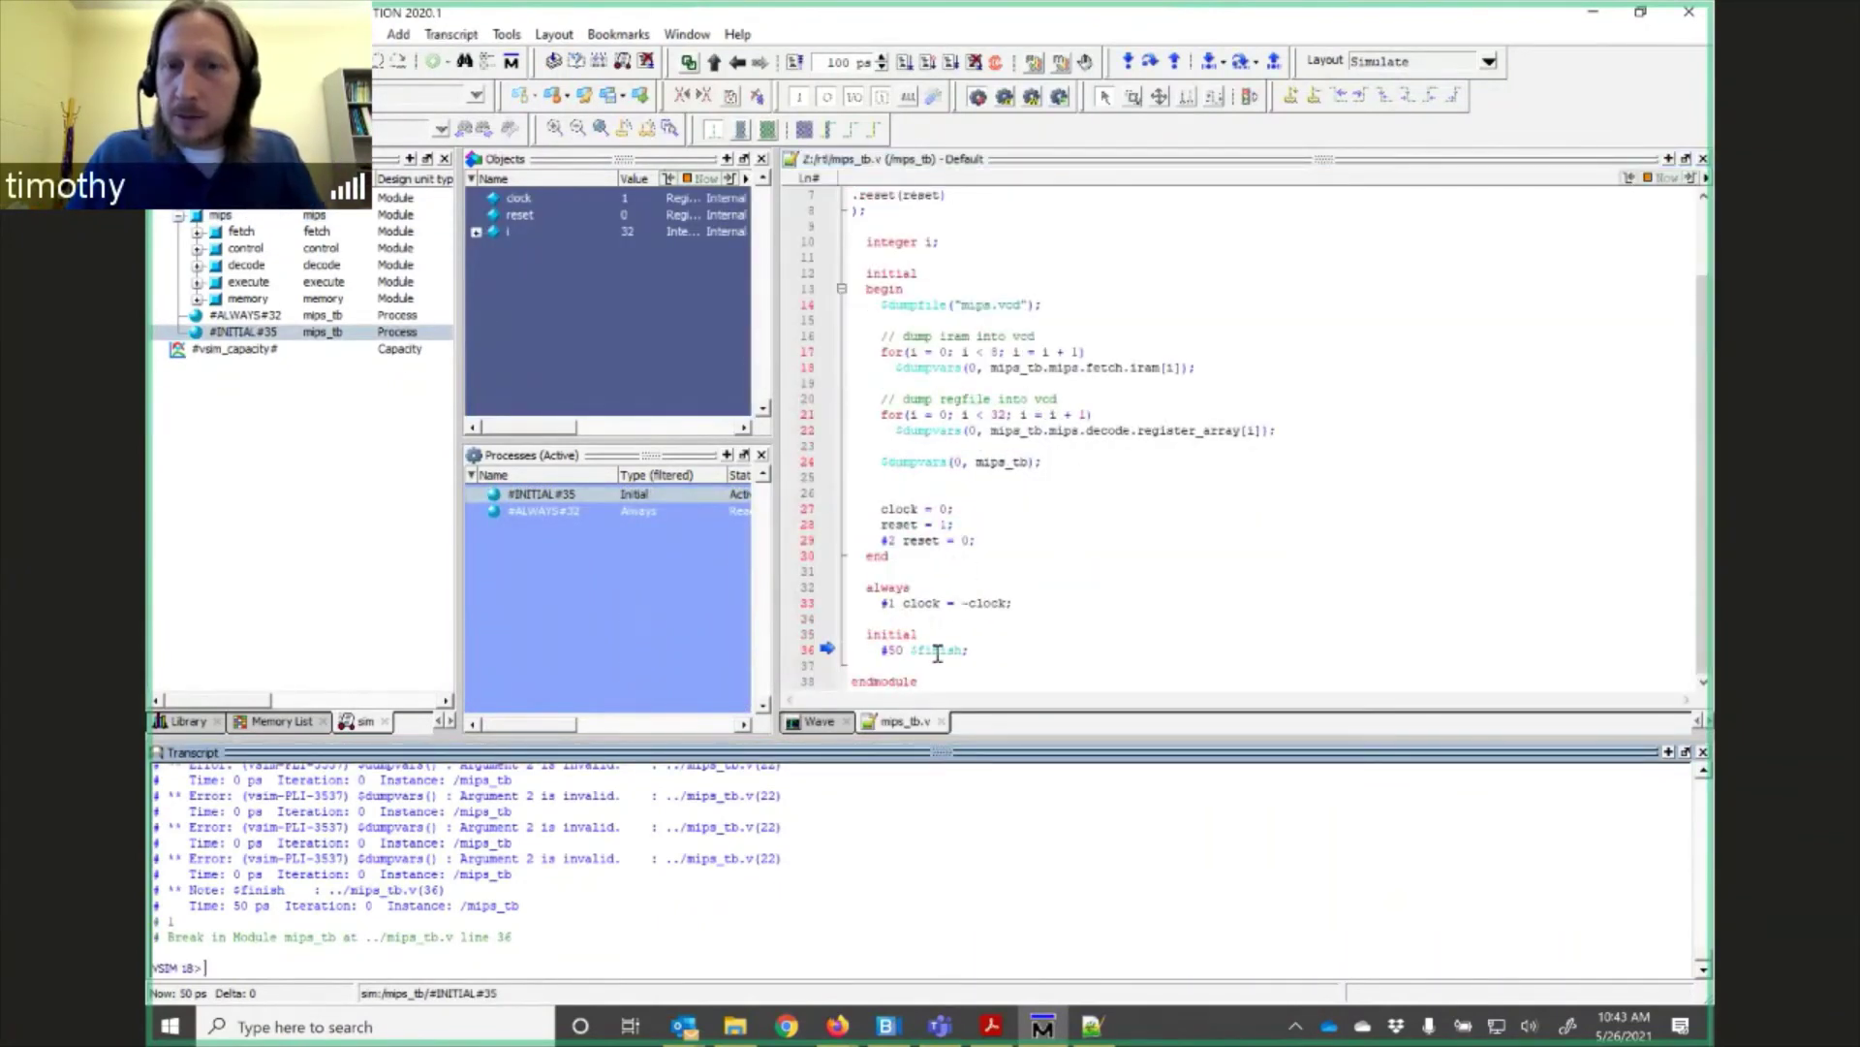
pyautogui.click(982, 650)
pyautogui.moveTo(969, 650); pyautogui.dragTo(852, 635)
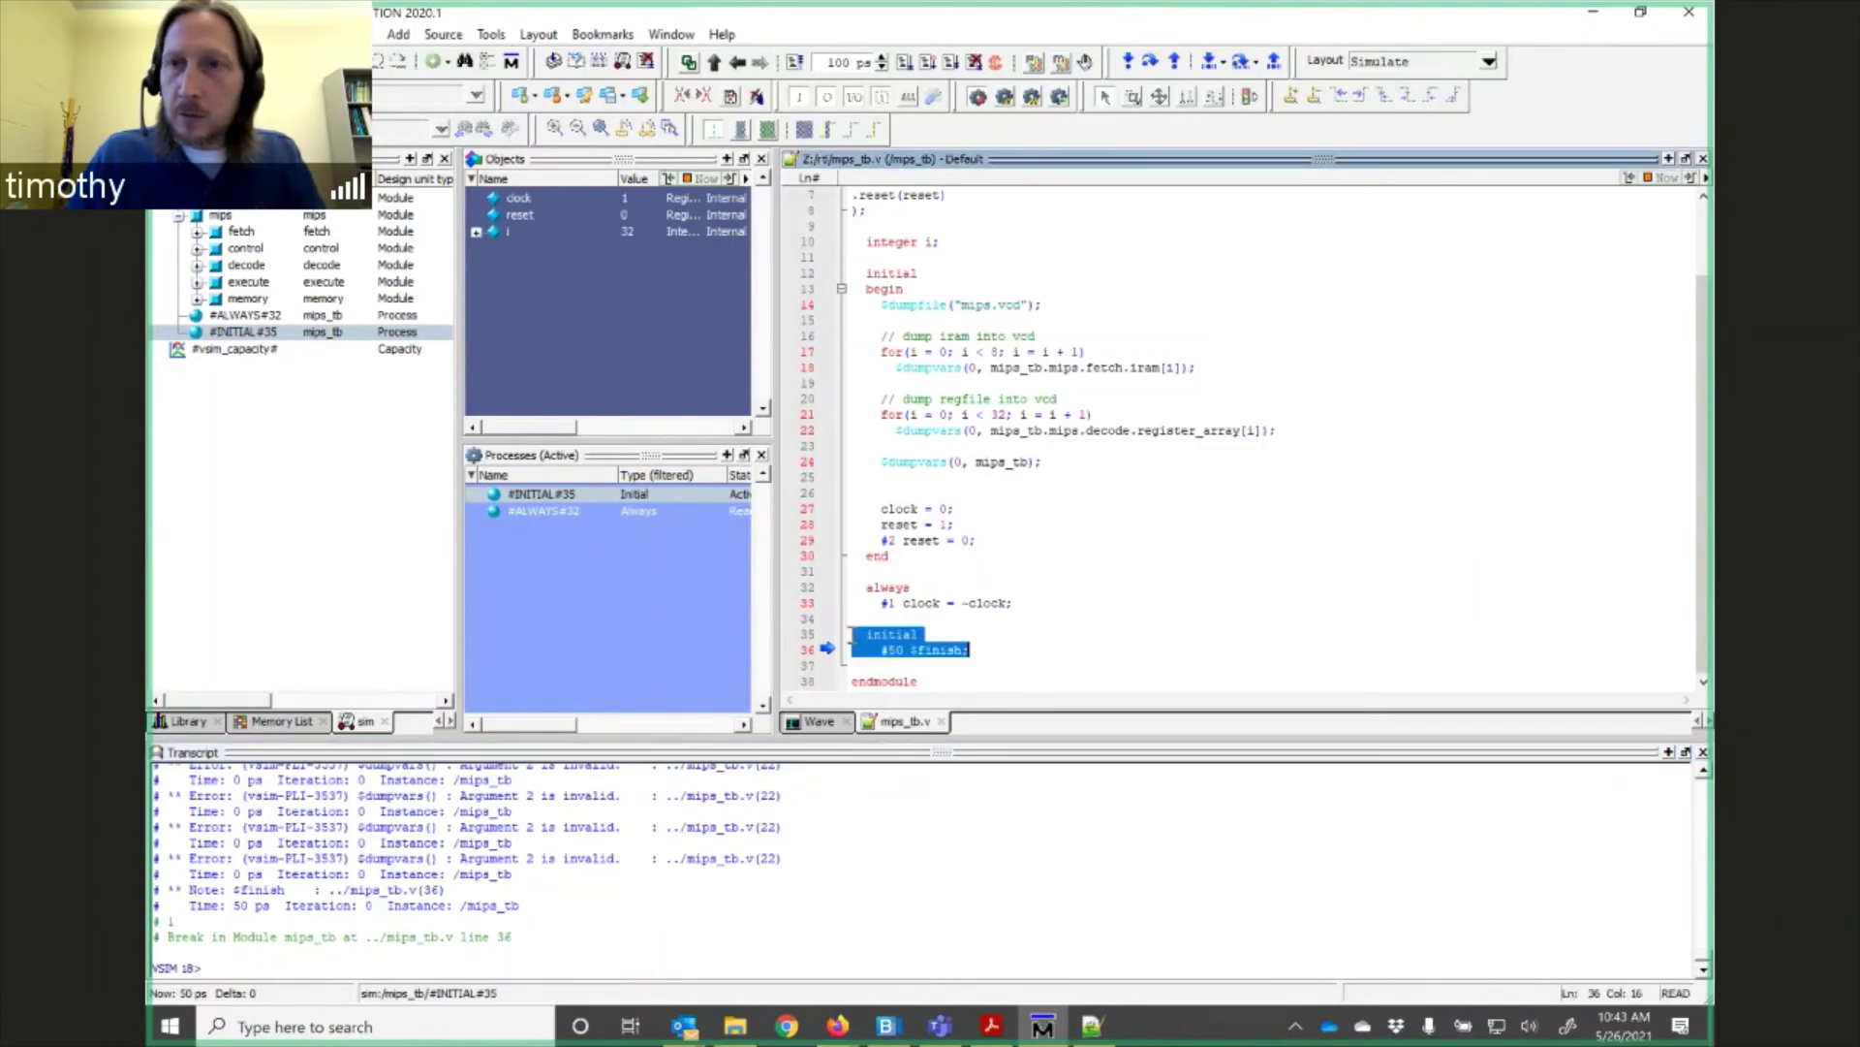
# In the Wave window, place Cursor 1 at 43 ps and zoom to the full run.
pyautogui.click(816, 724)
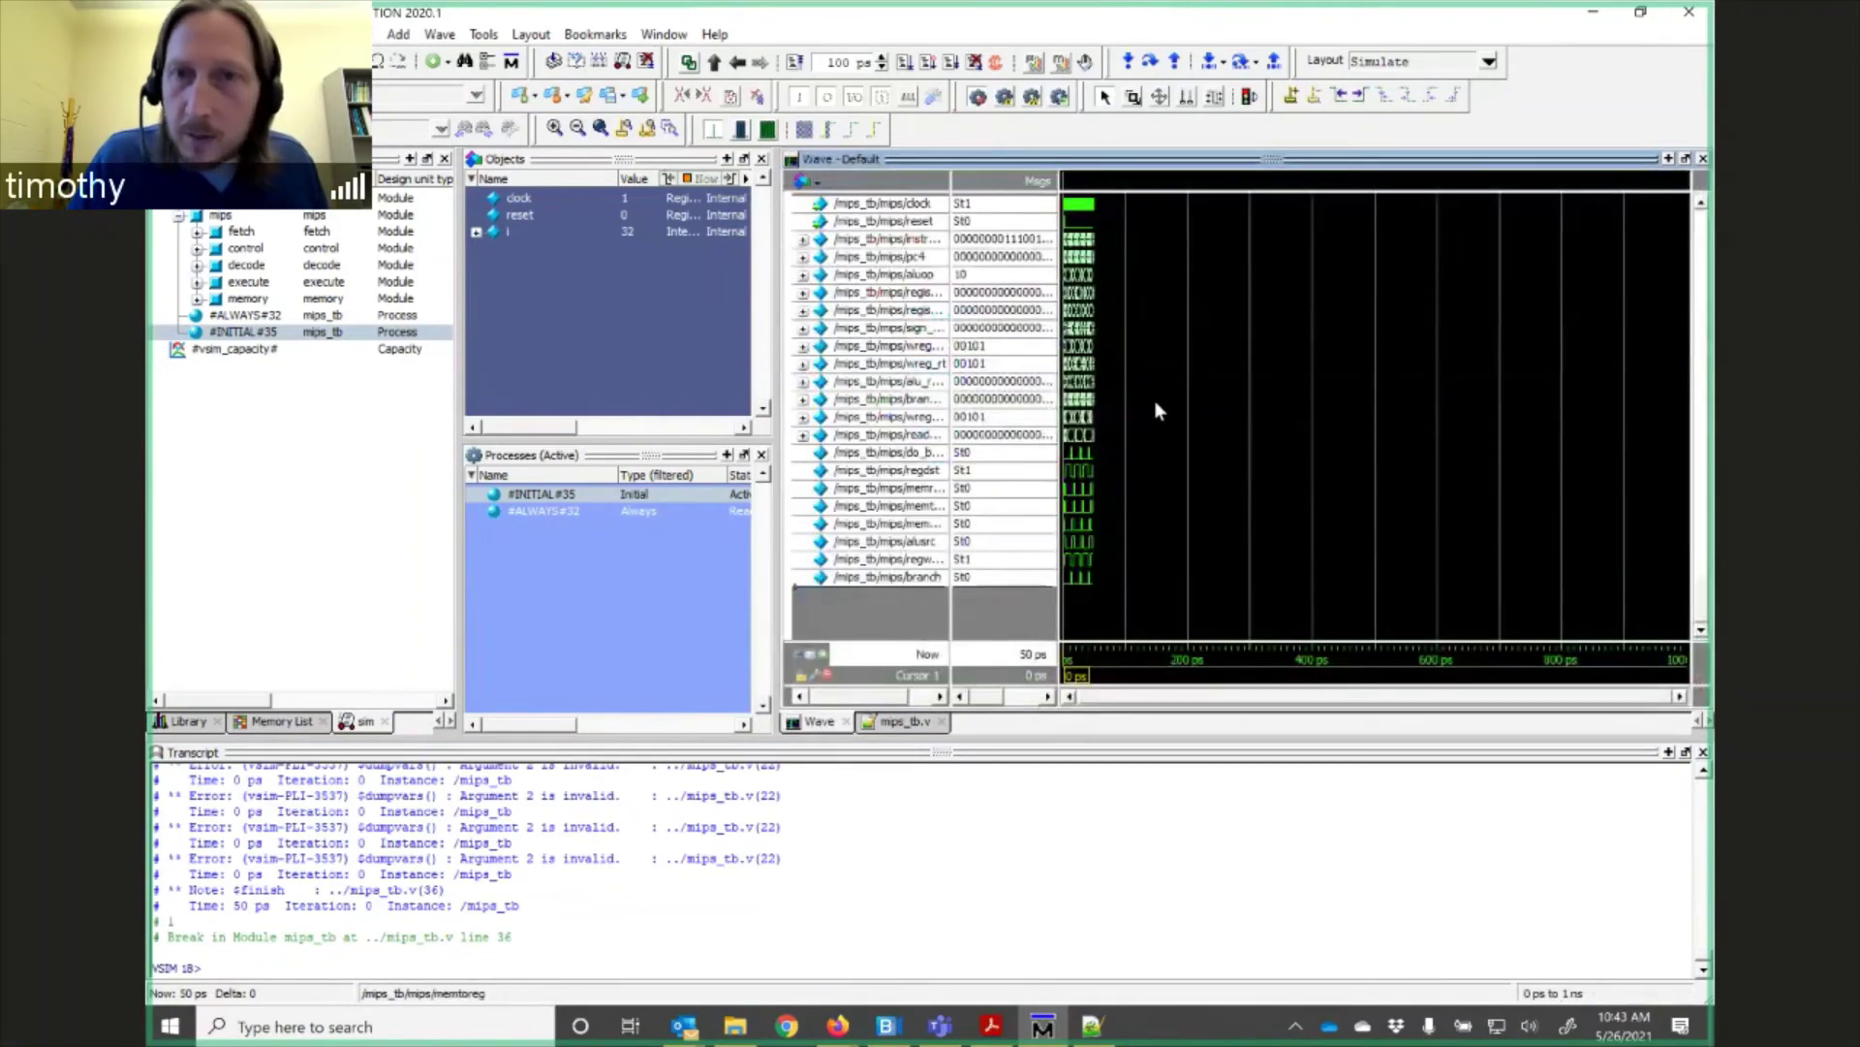
pyautogui.click(1090, 365)
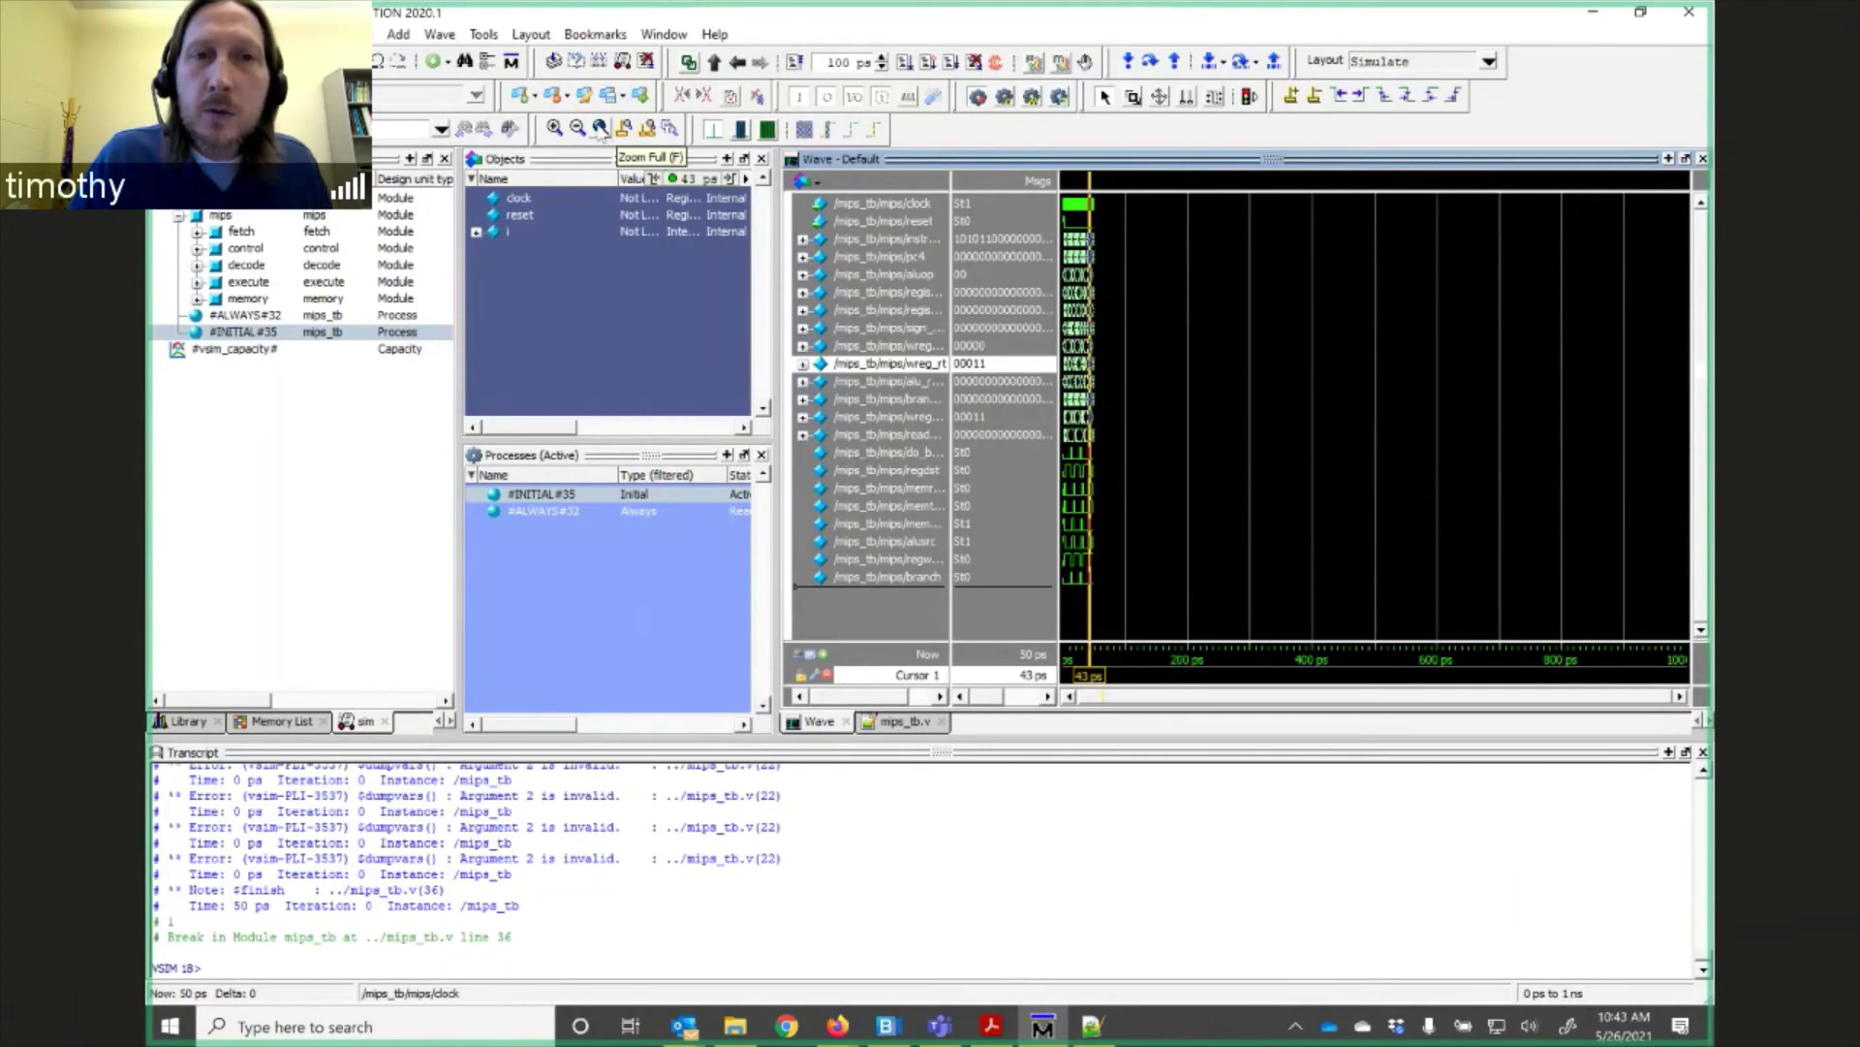
pyautogui.click(599, 132)
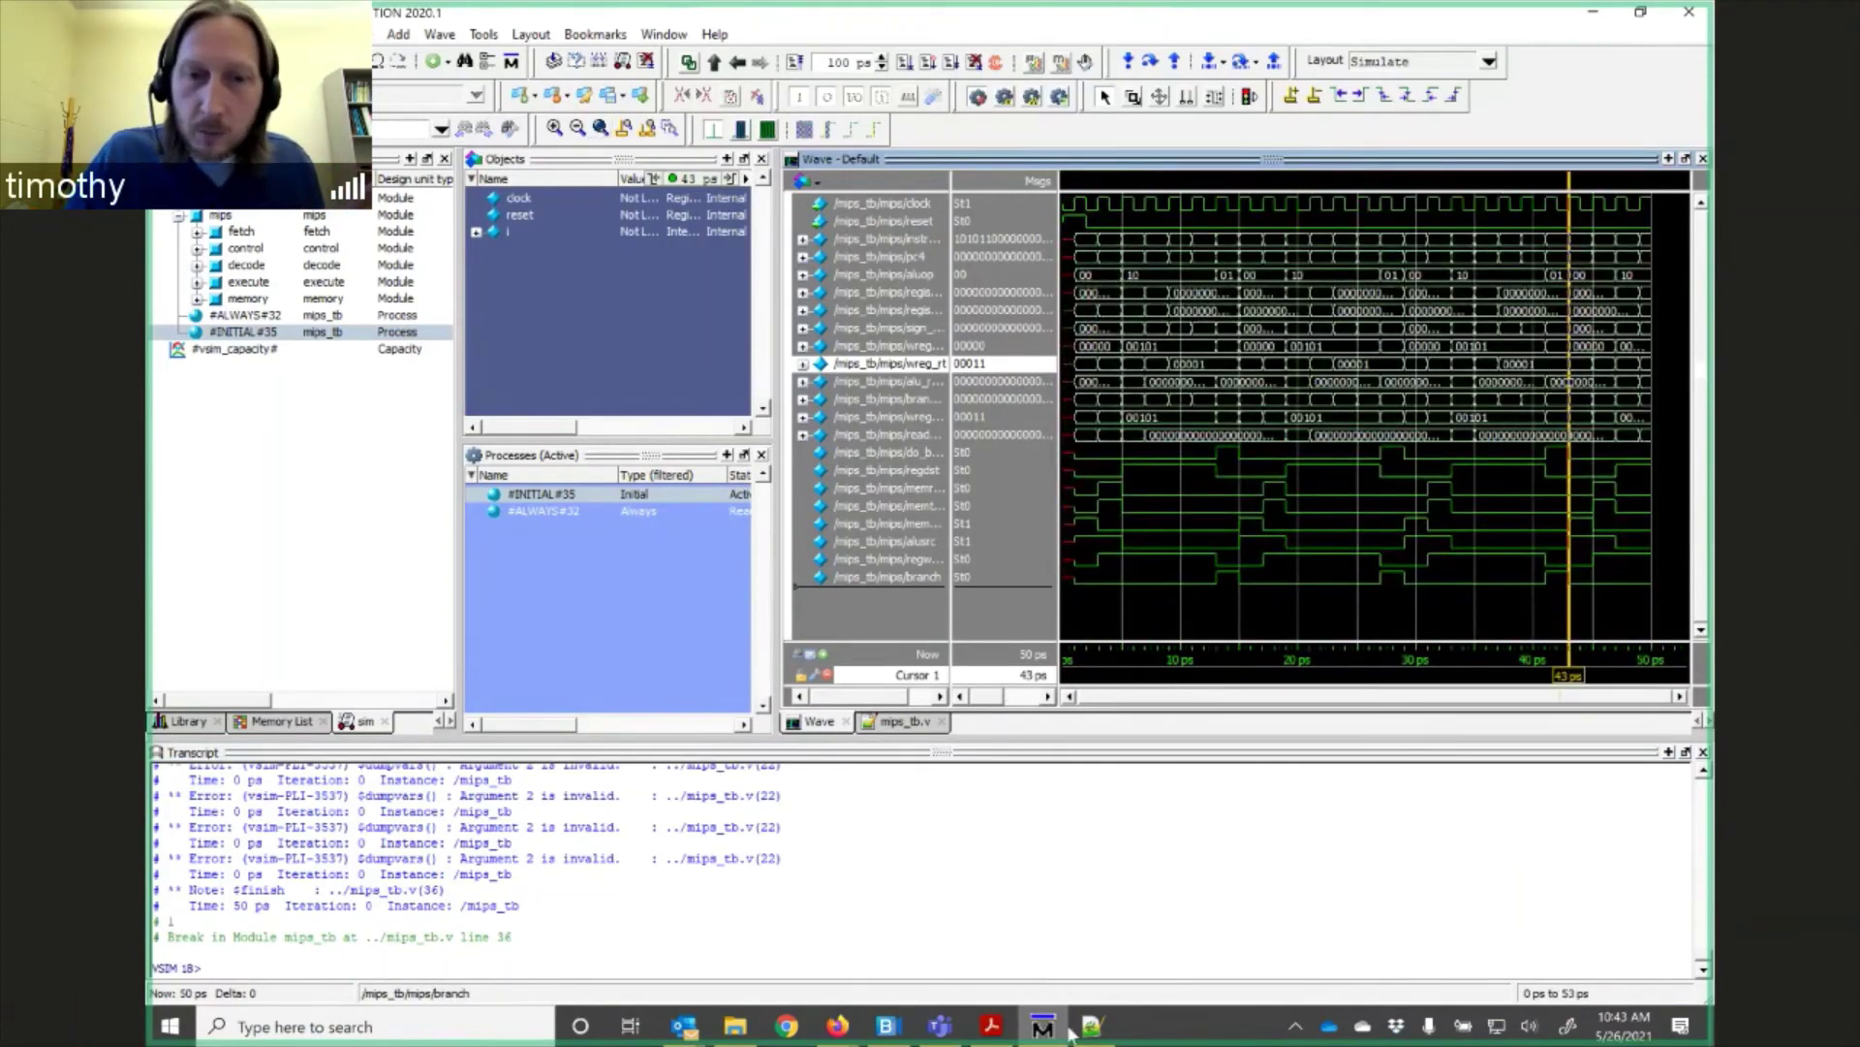
# Glance at the Georgia Tech lab page in Firefox, then return to ModelSim.
pyautogui.moveTo(835, 1027)
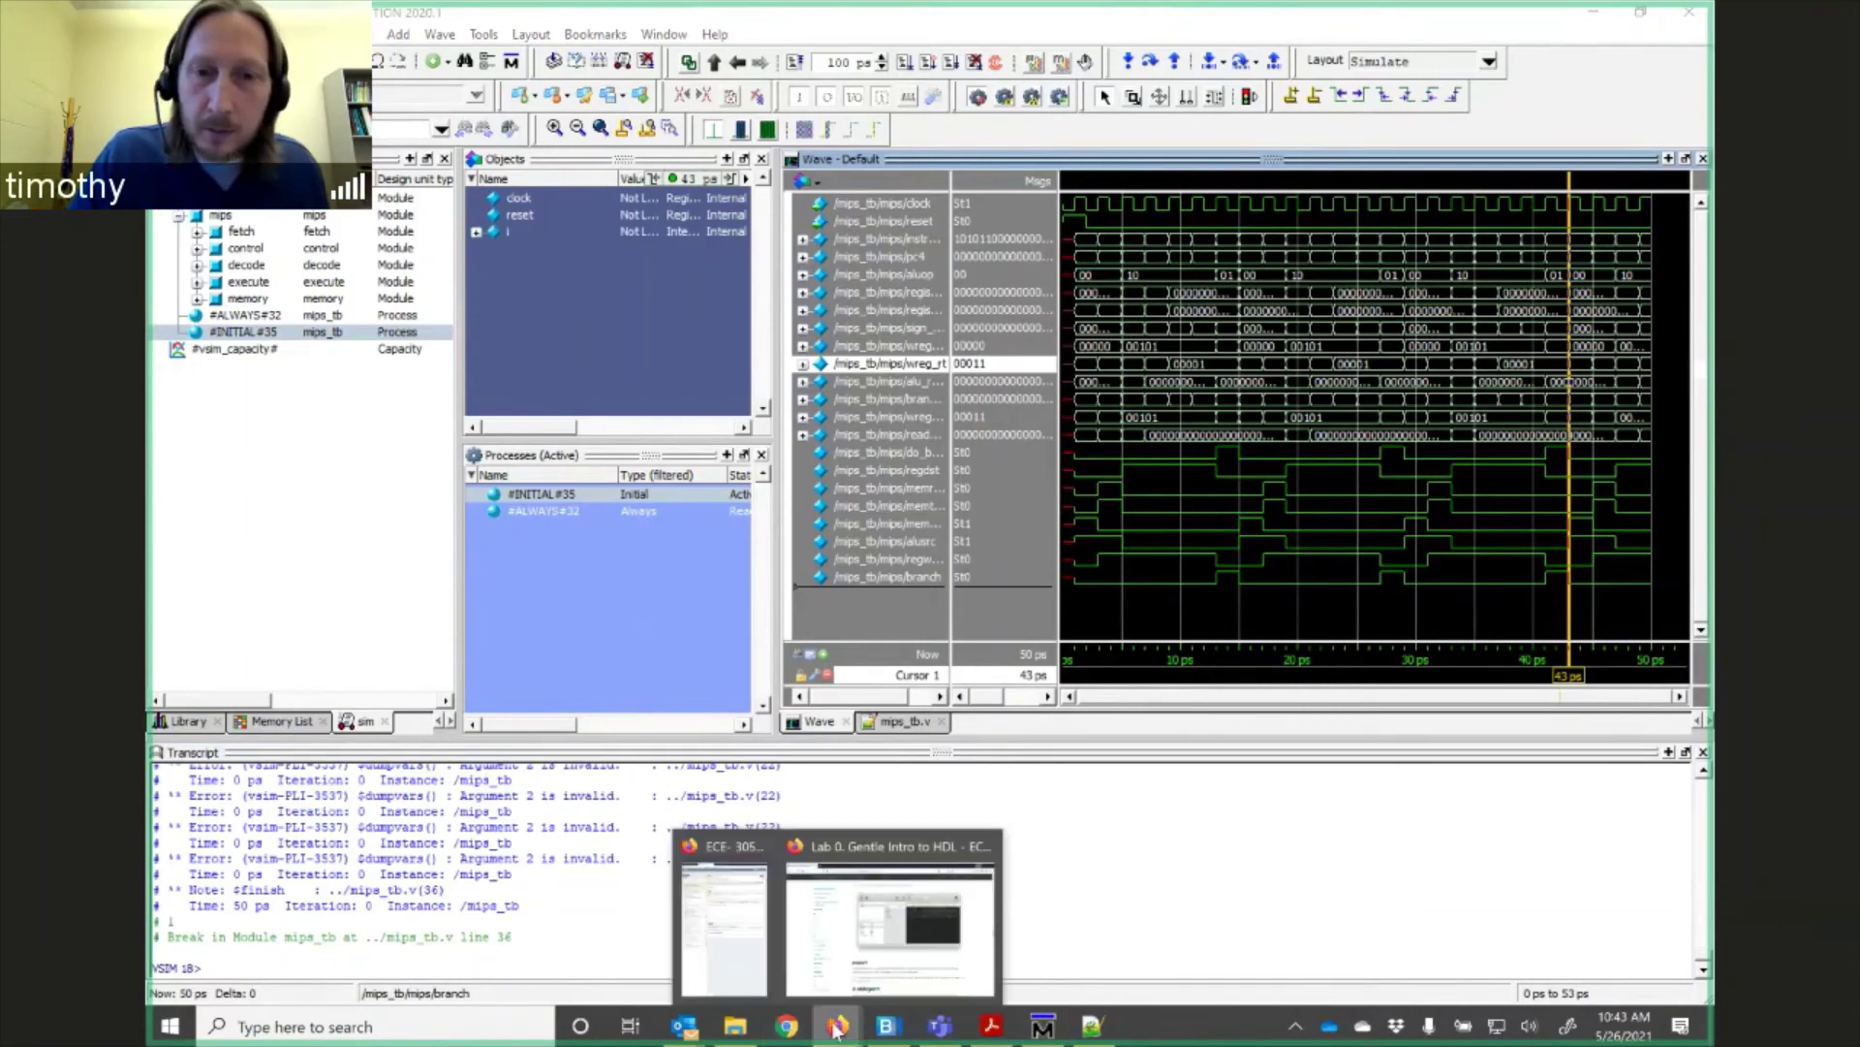
pyautogui.click(897, 930)
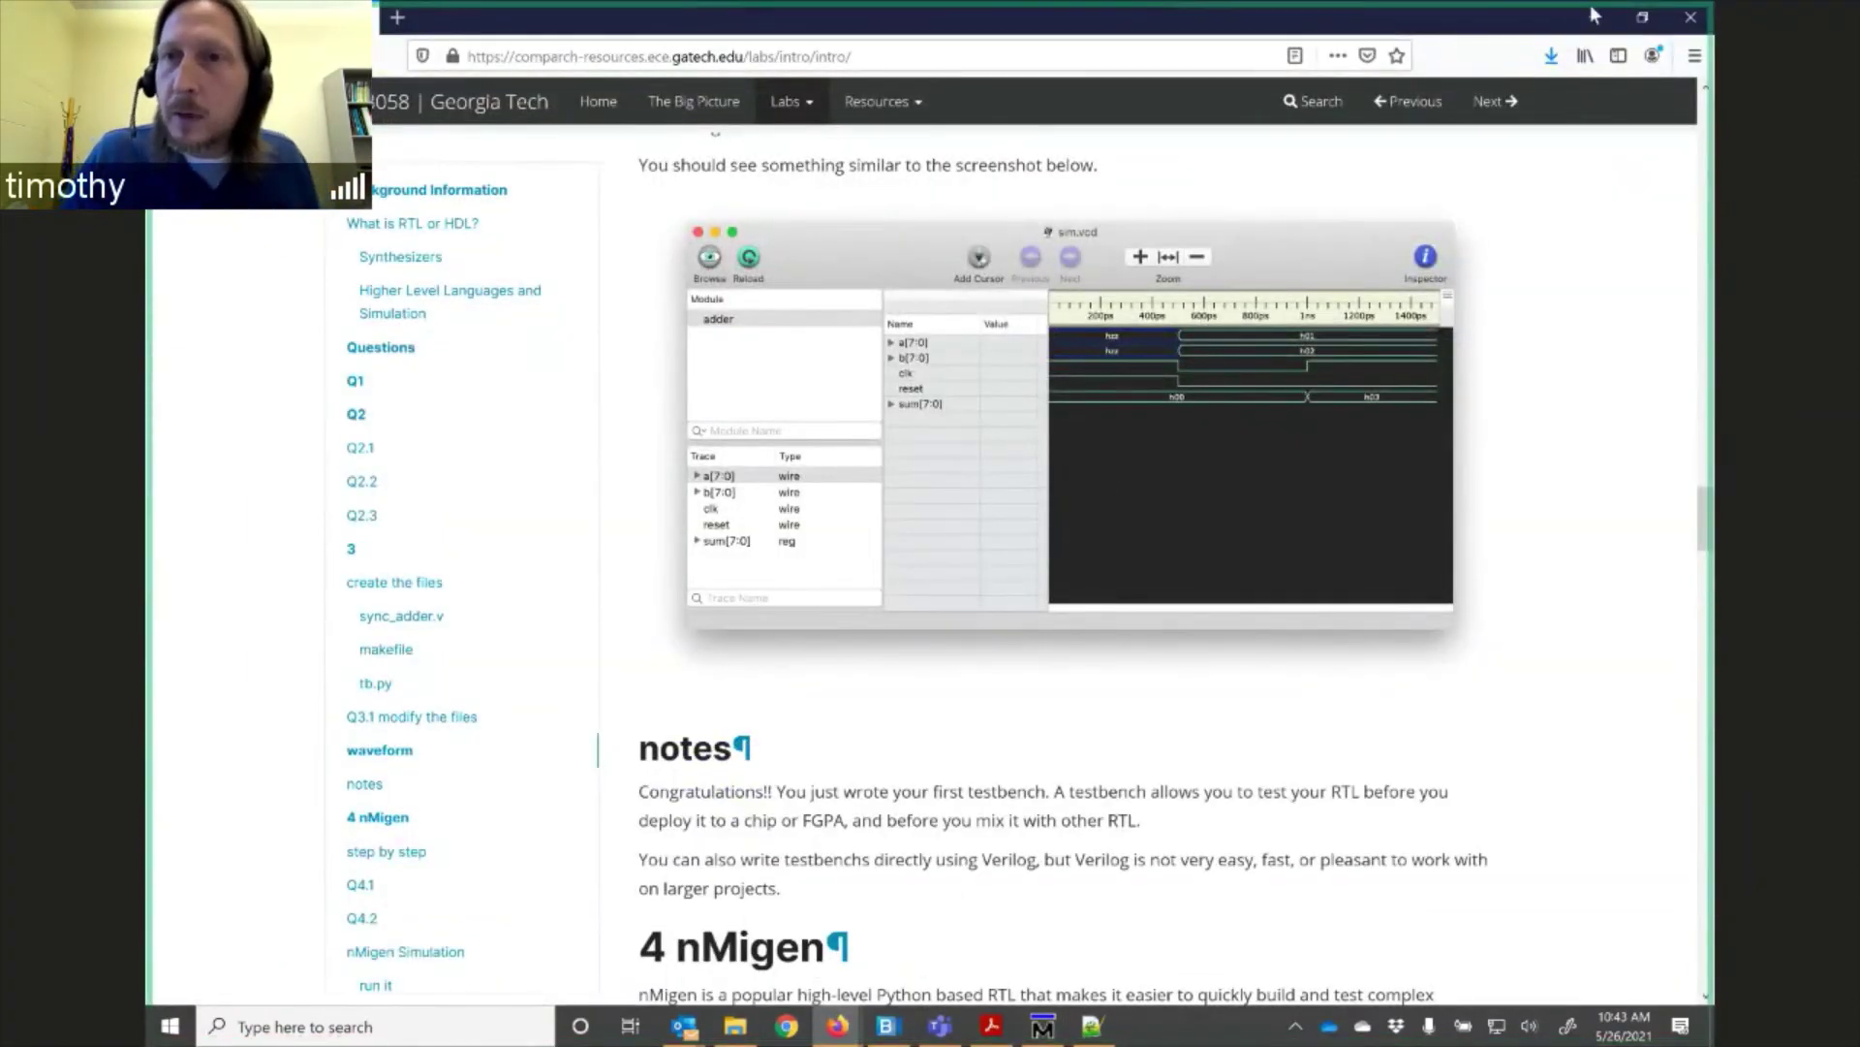
pyautogui.hotkey('alt', 'Tab')
pyautogui.moveTo(1214, 436)
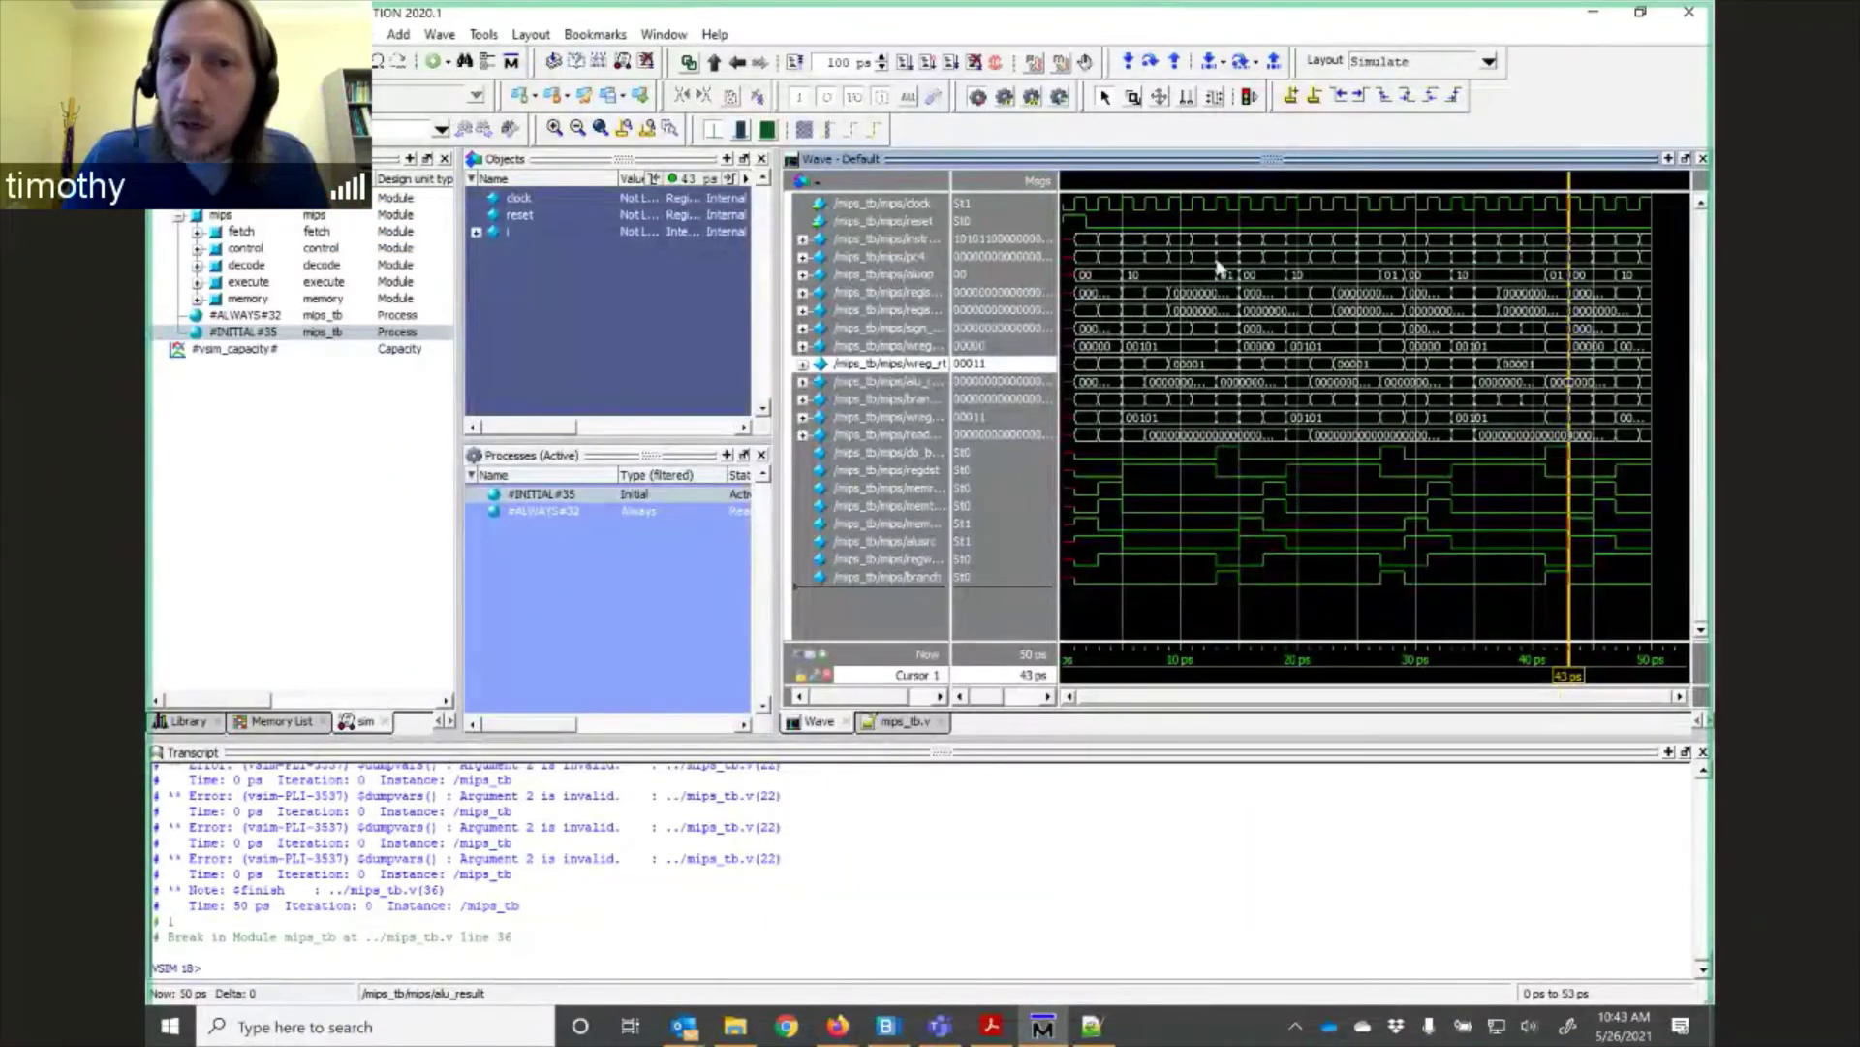
# Set the instr signal's radix to hexadecimal.
pyautogui.rightClick(885, 244)
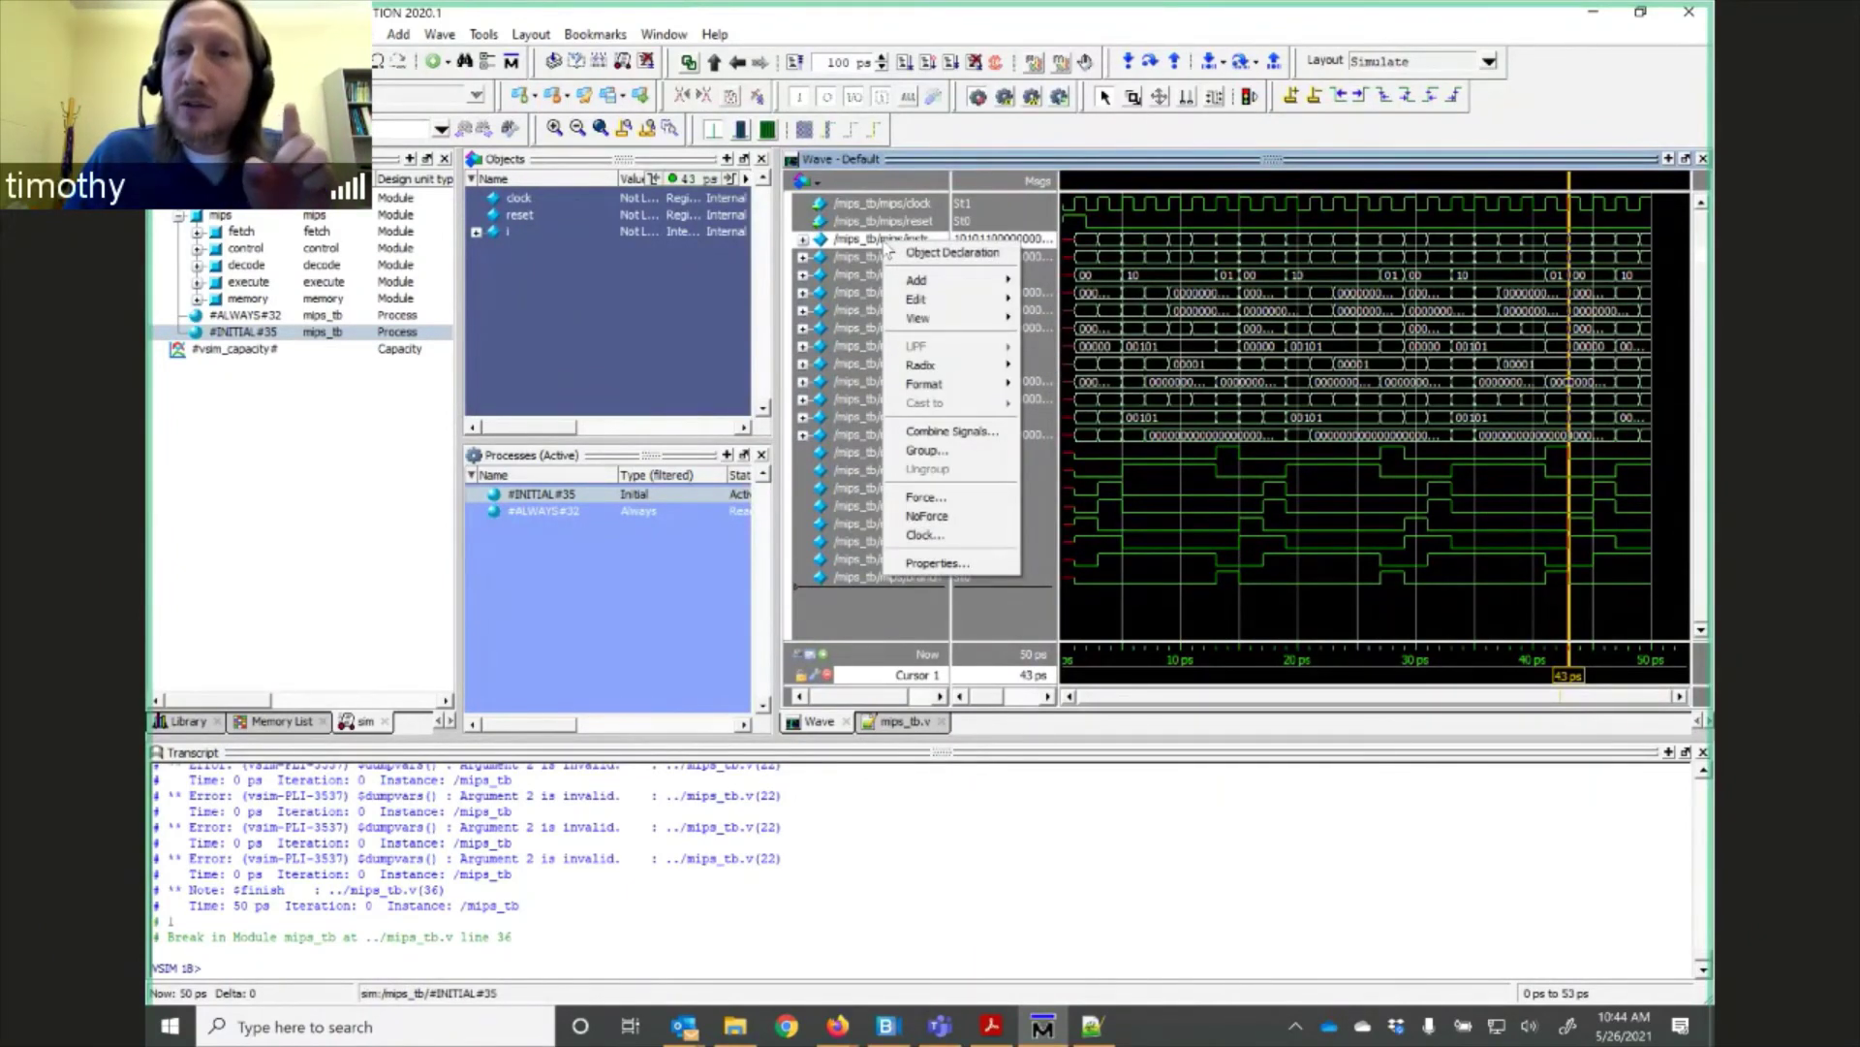
pyautogui.moveTo(973, 371)
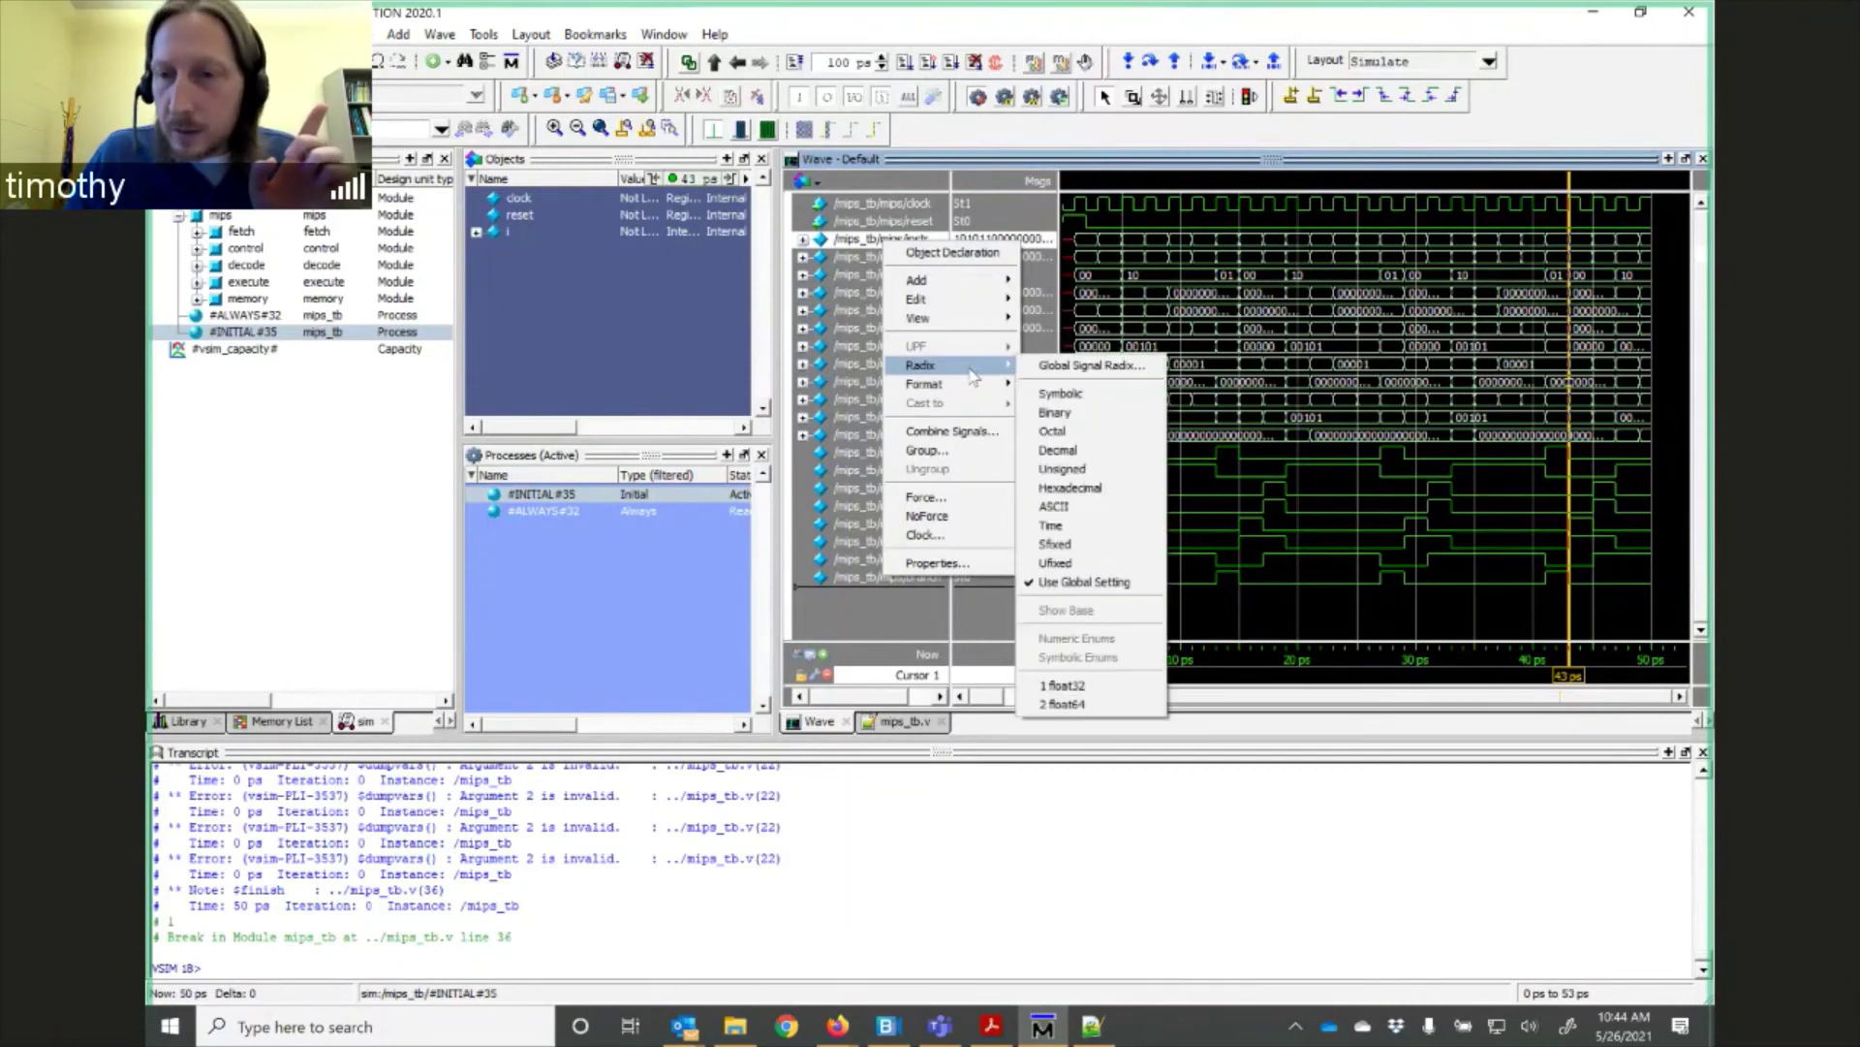
pyautogui.click(1111, 489)
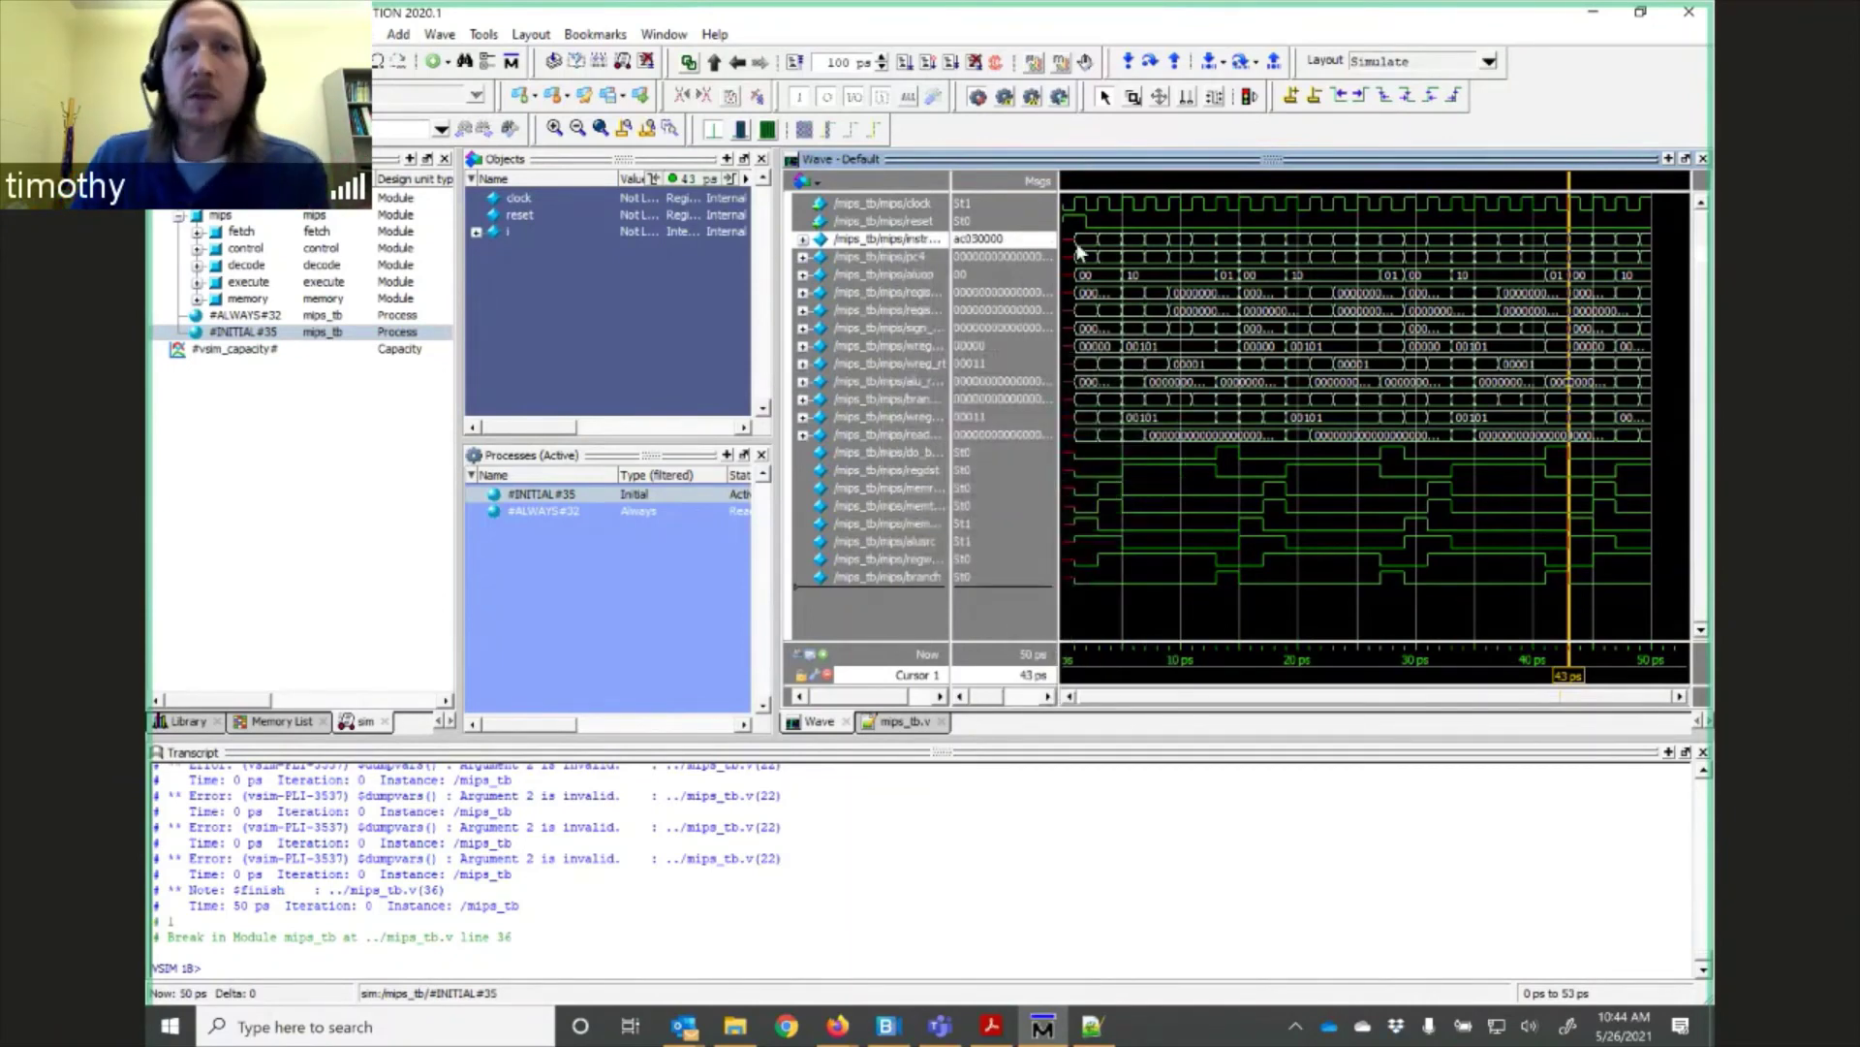
# Zoom into the 22–30 ps region and set the pc4 signal's radix to decimal.
pyautogui.click(556, 131)
pyautogui.click(557, 131)
pyautogui.click(556, 130)
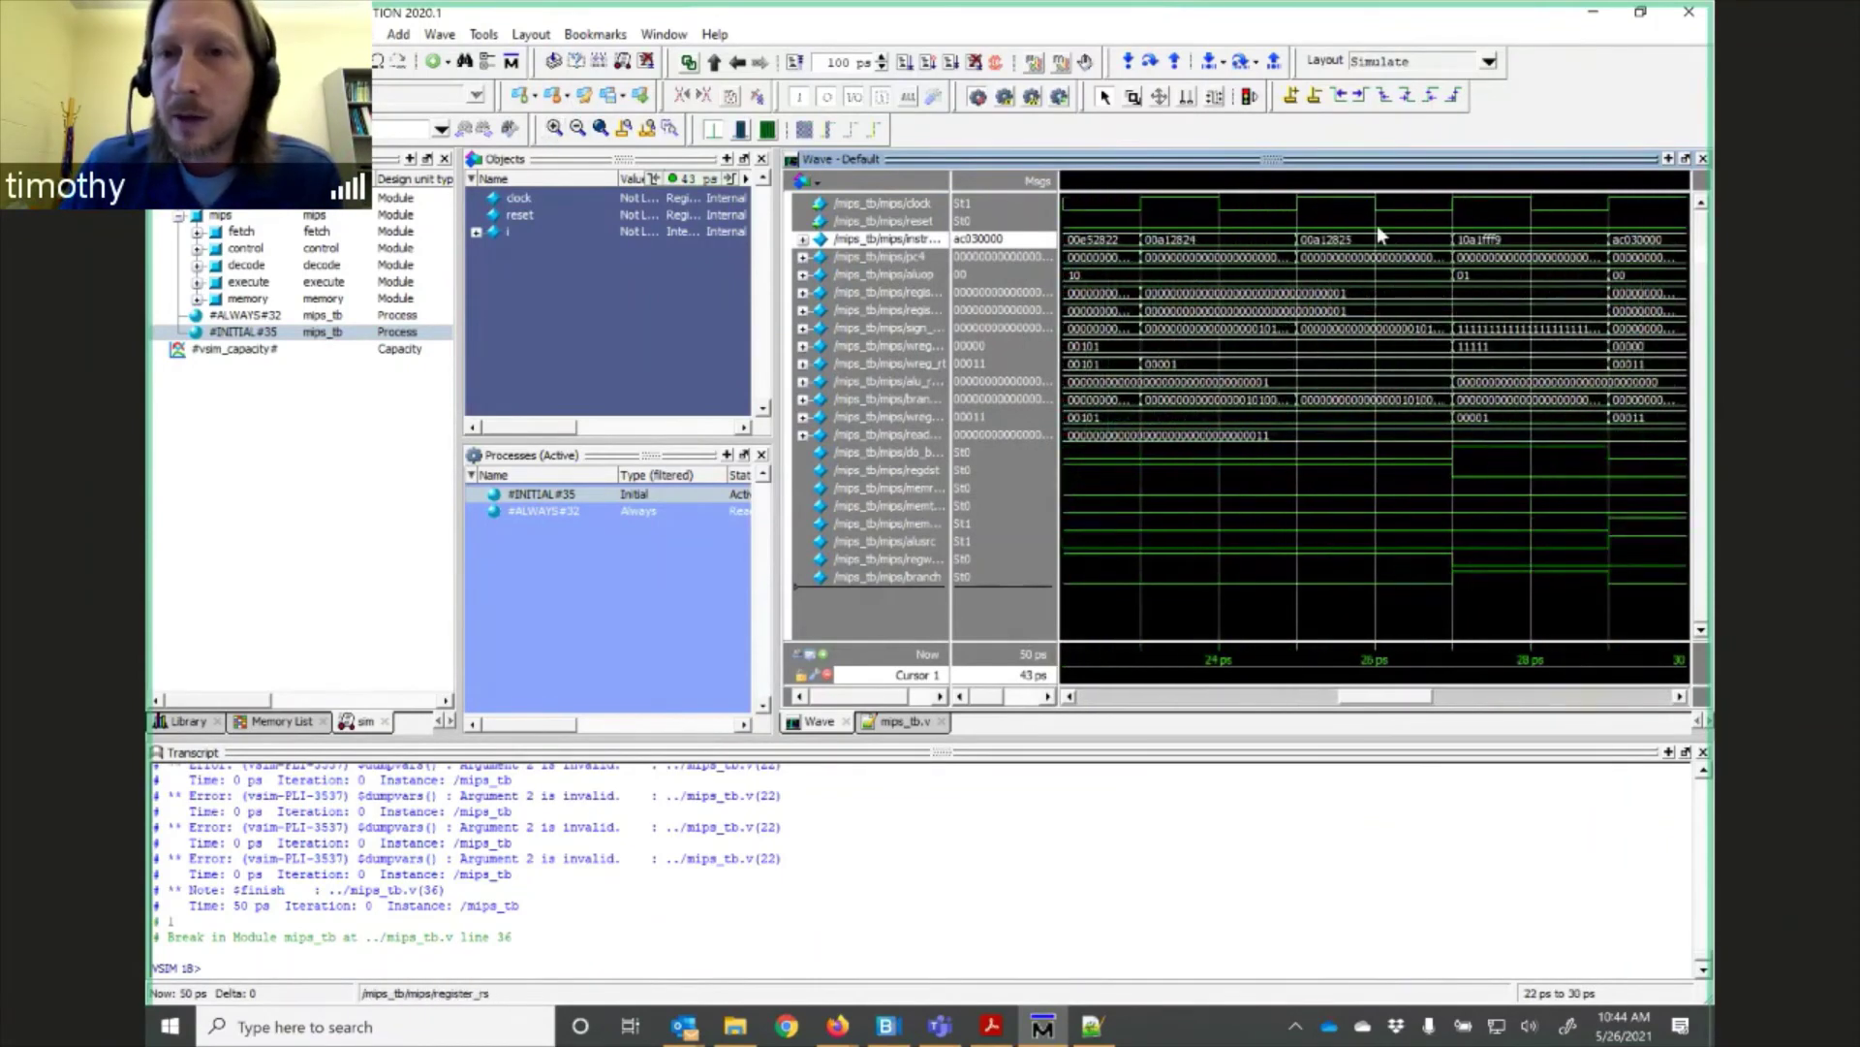
pyautogui.click(881, 257)
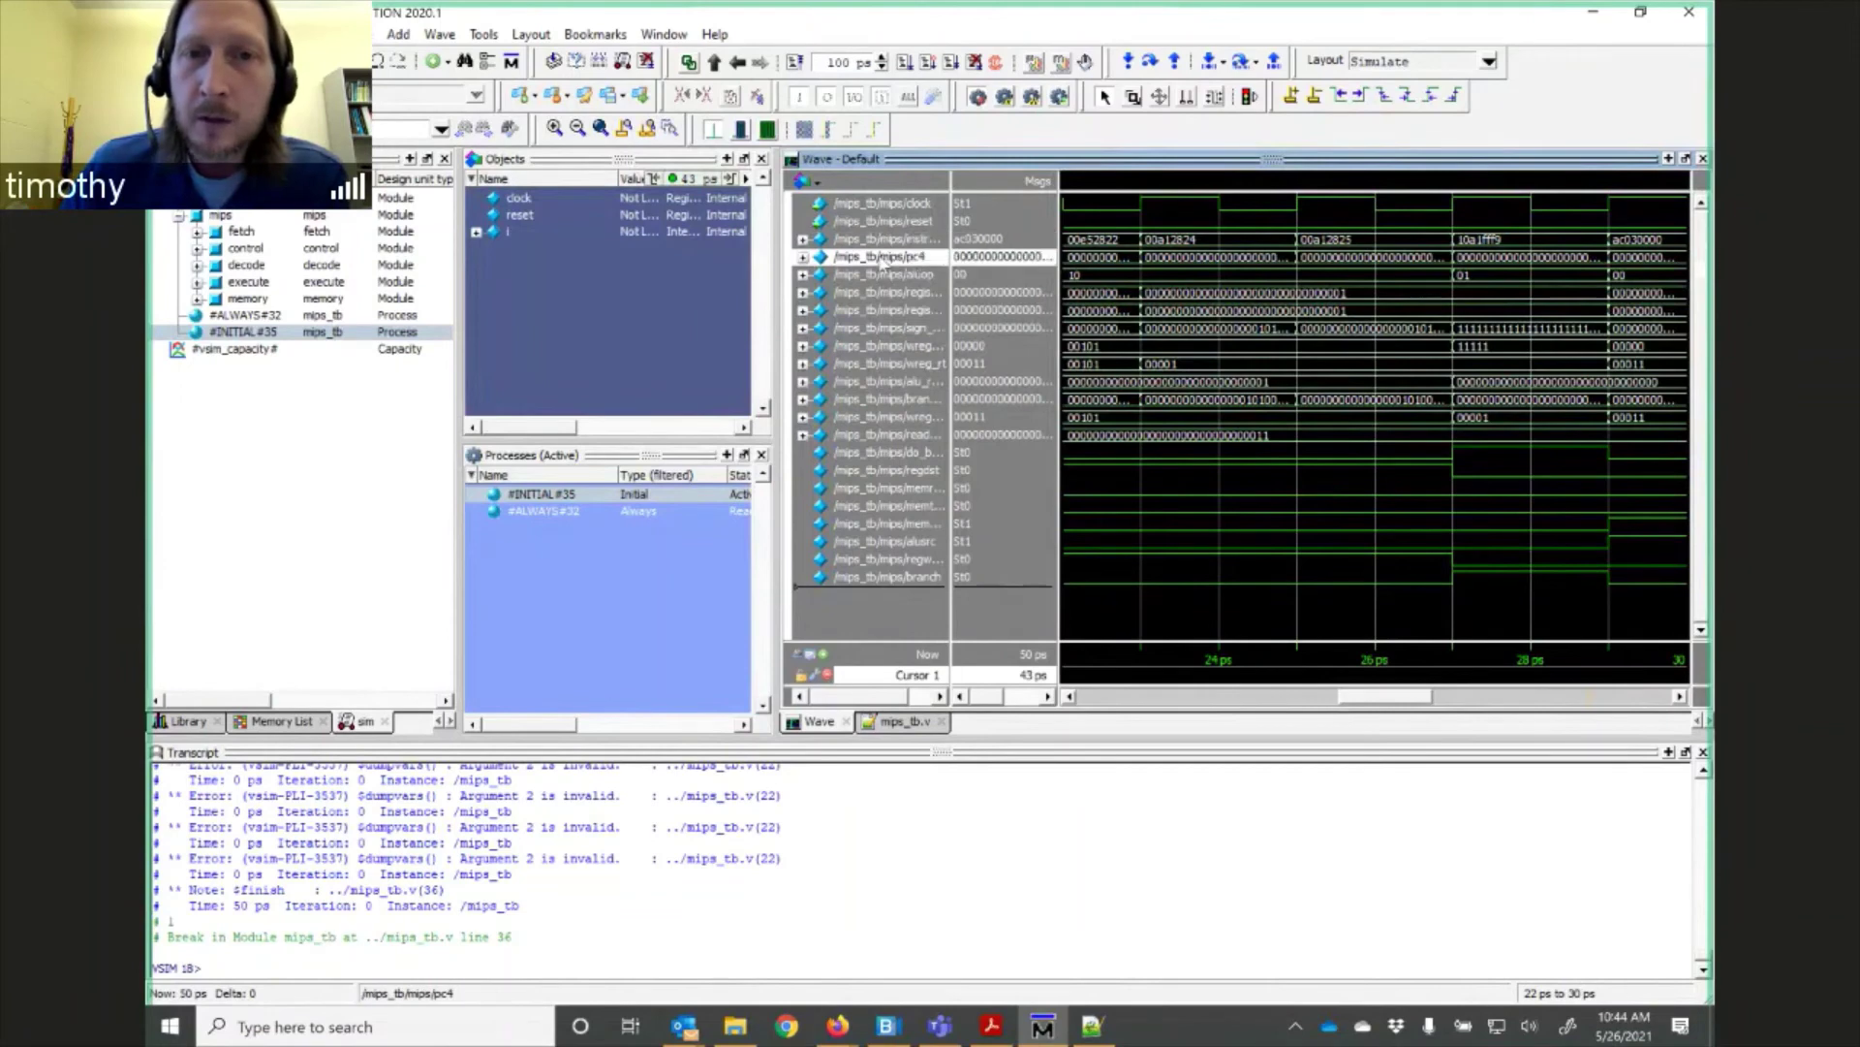
pyautogui.rightClick(883, 259)
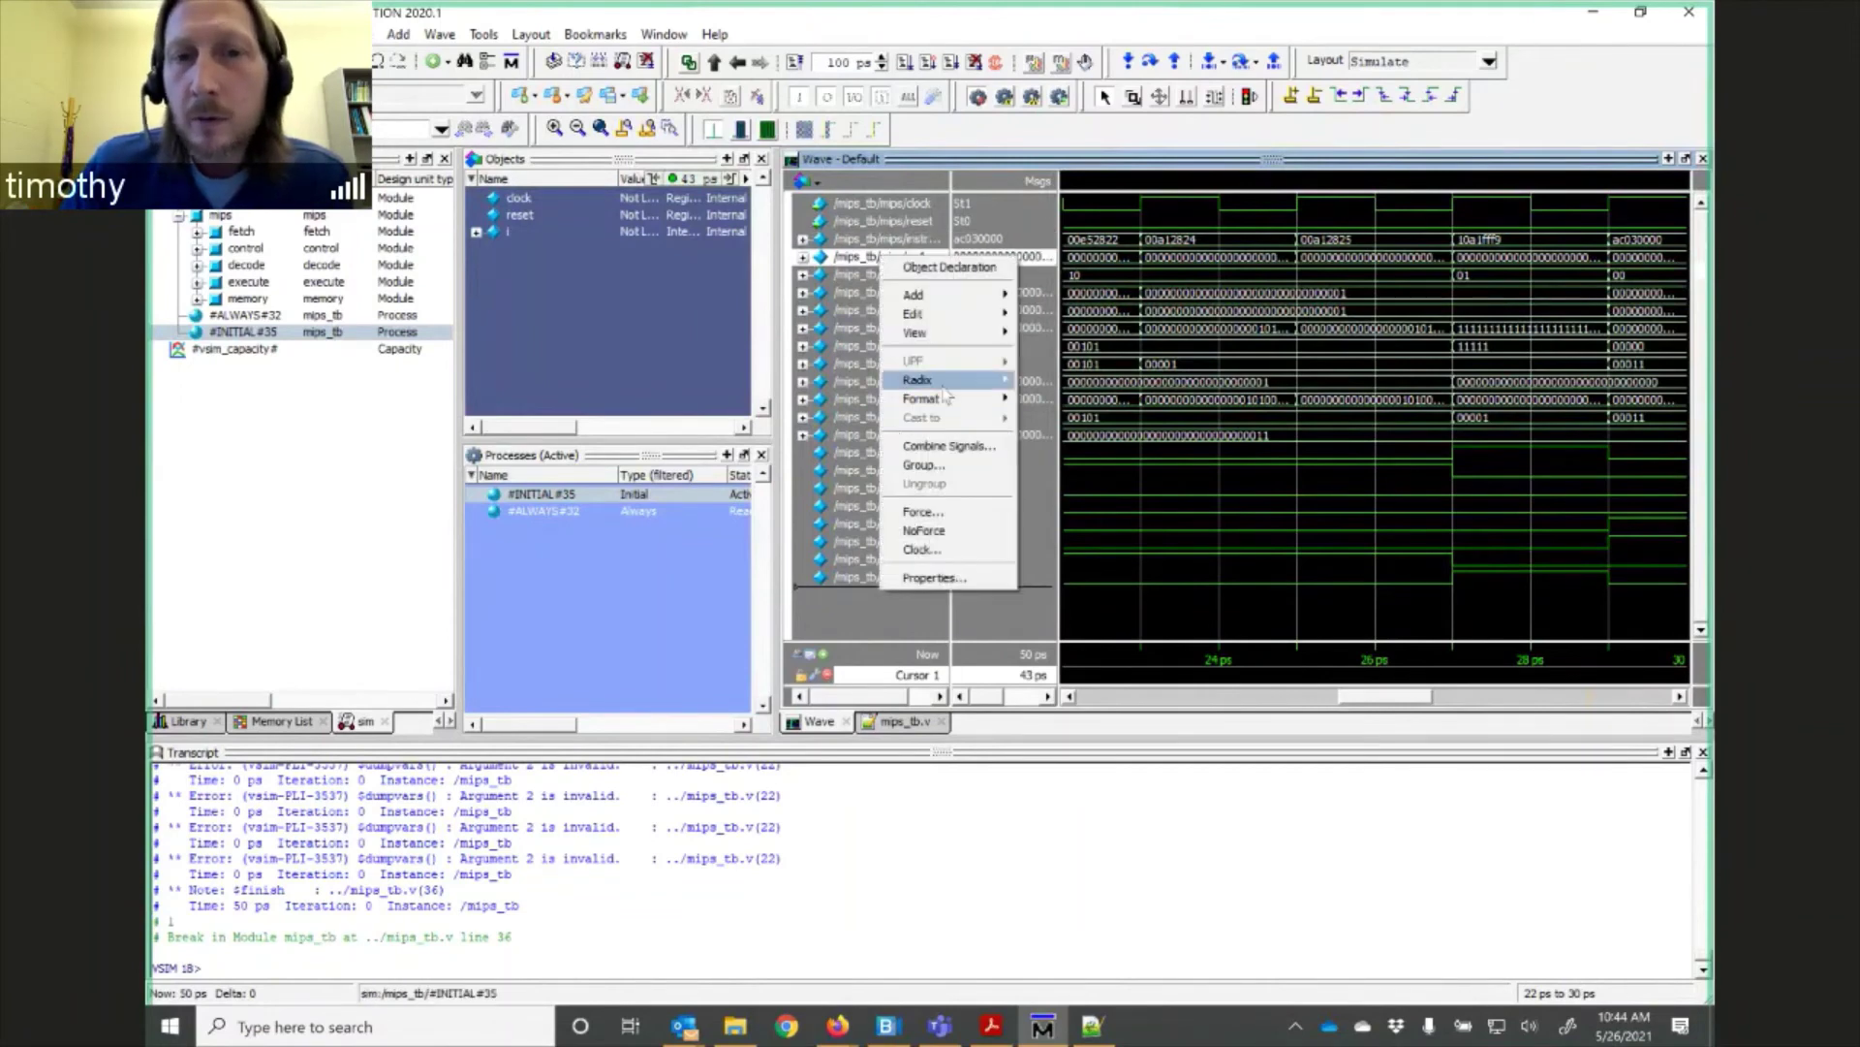
pyautogui.moveTo(944, 386)
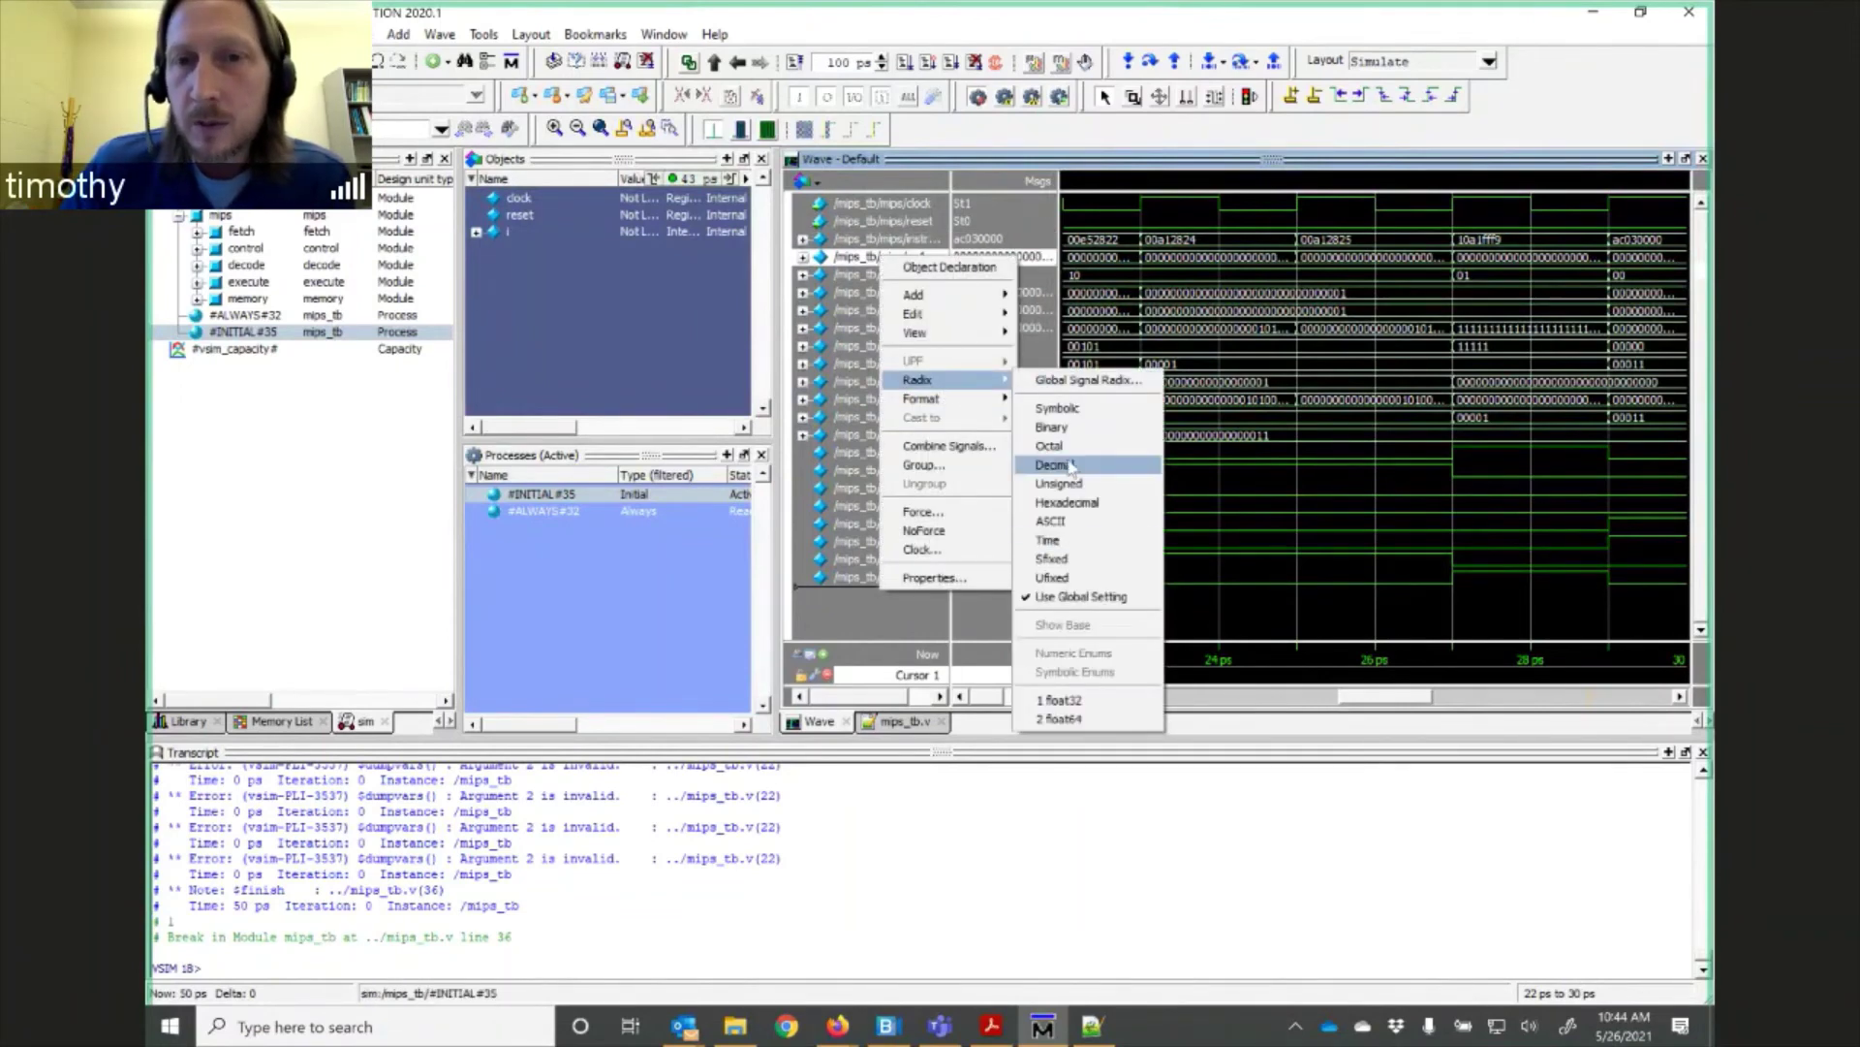
pyautogui.click(1070, 467)
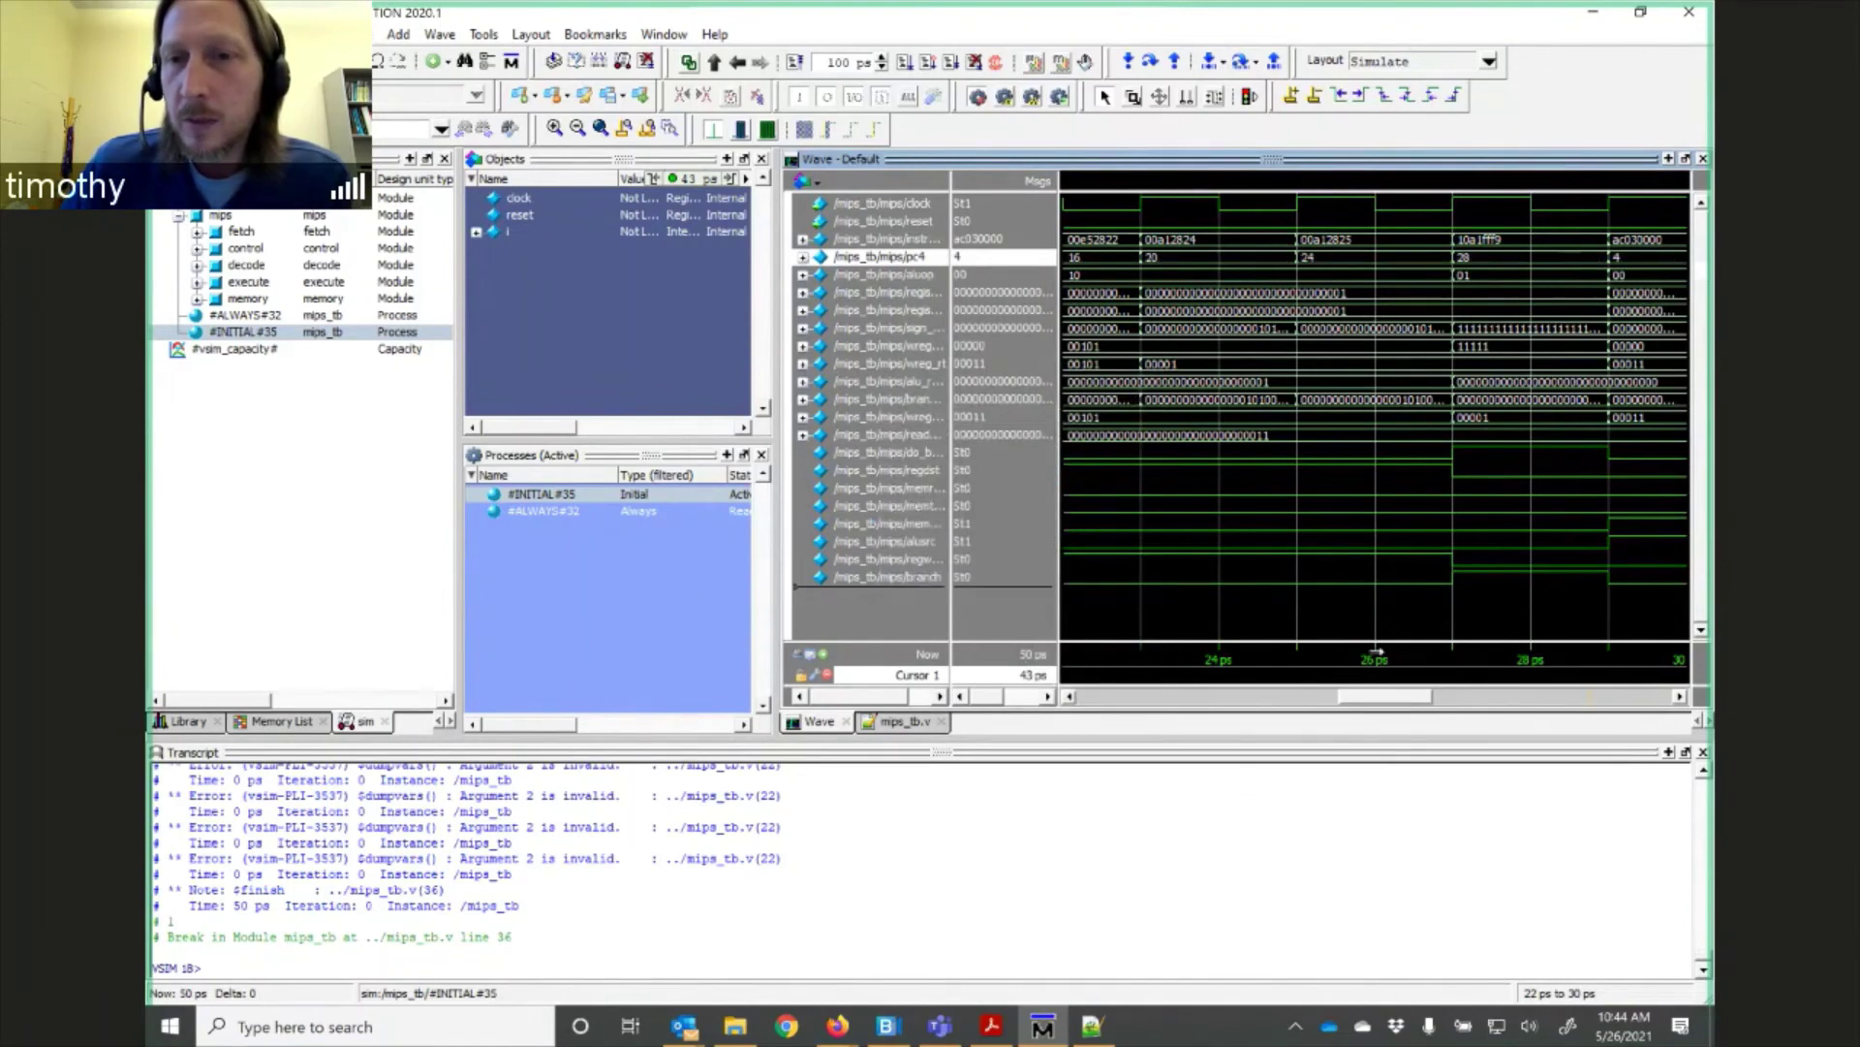
pyautogui.moveTo(1376, 697); pyautogui.dragTo(1114, 698)
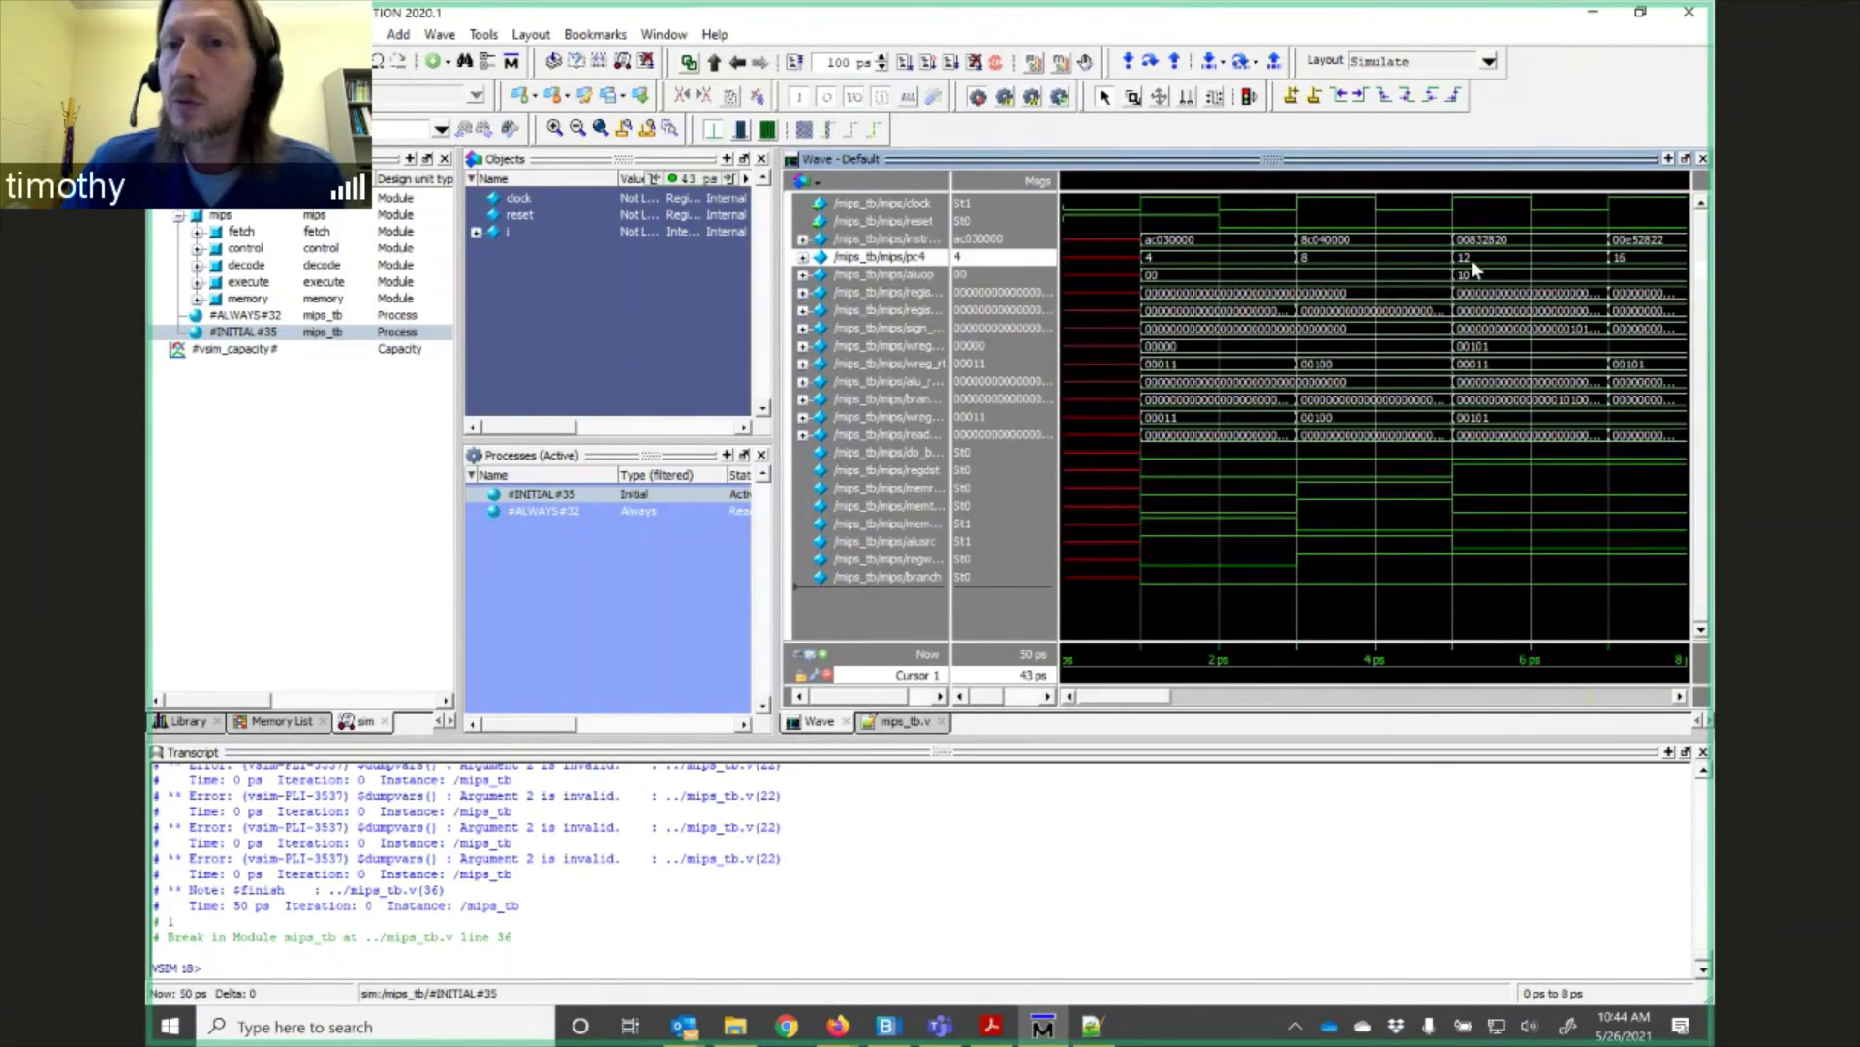
pyautogui.moveTo(1360, 298)
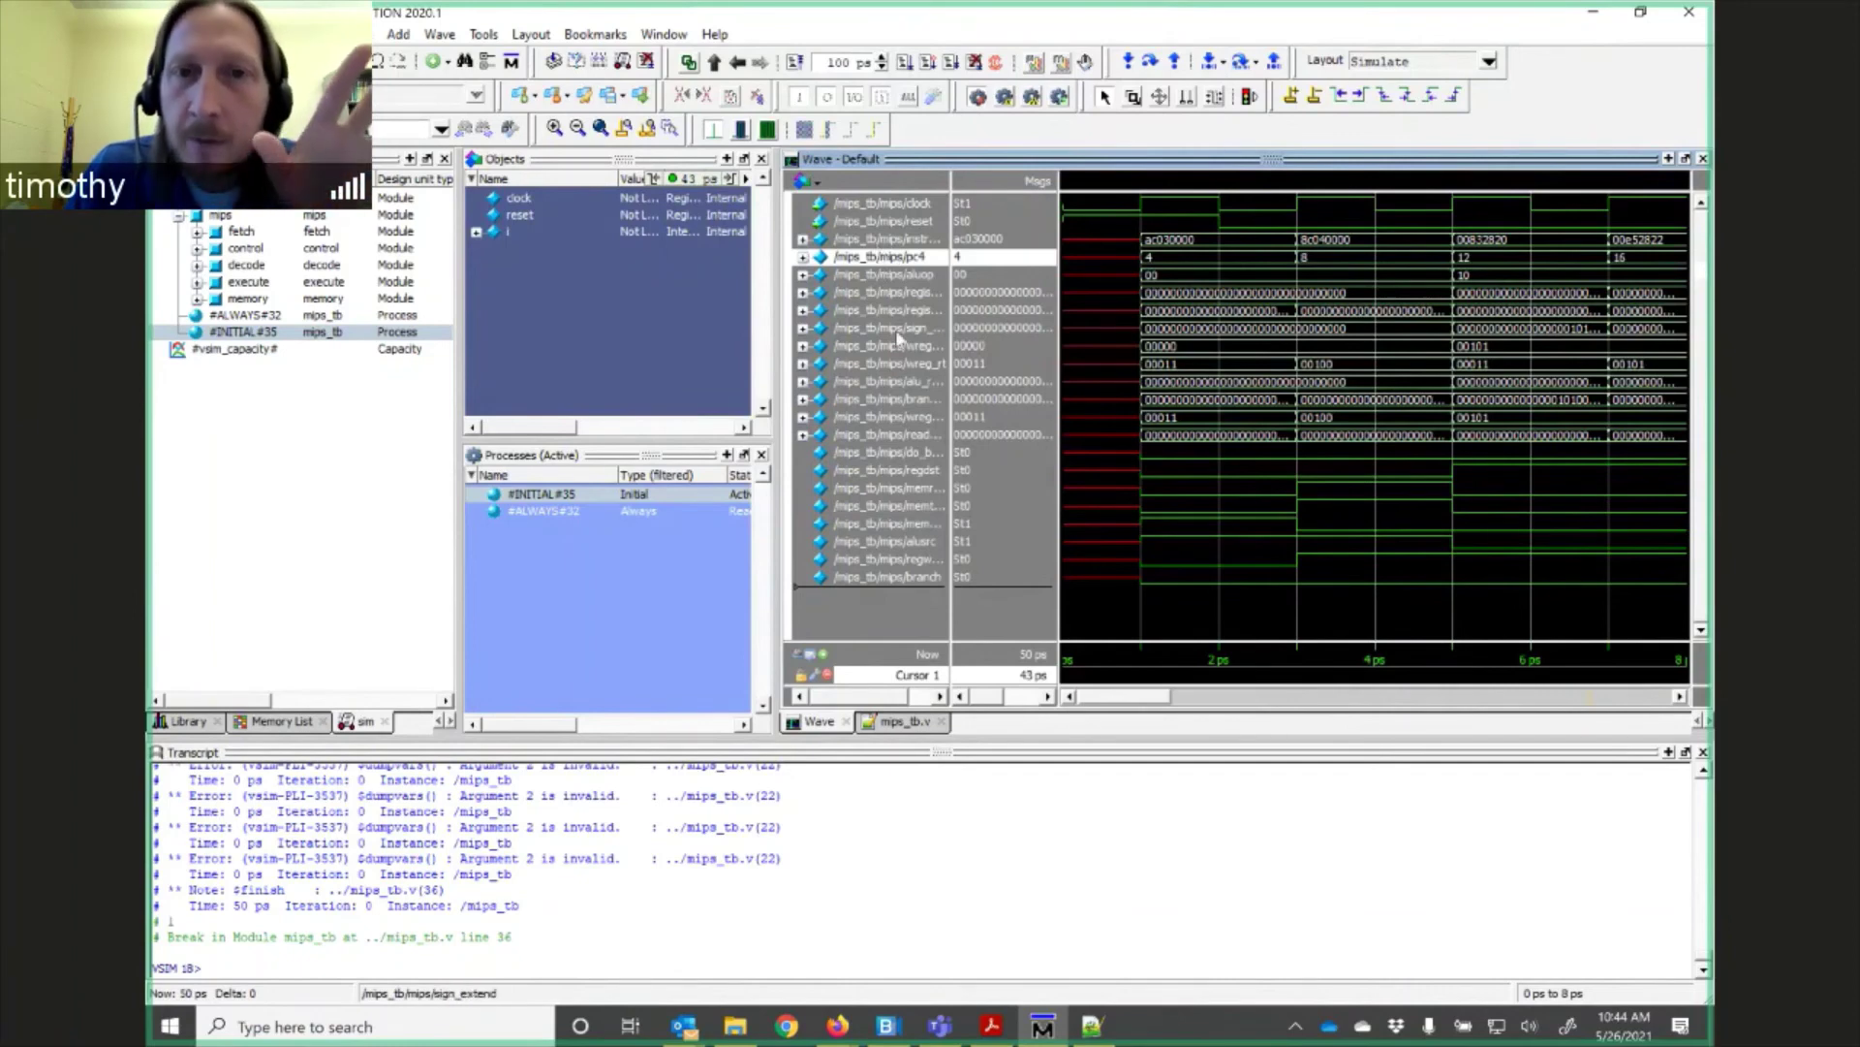
# Display pc4 in Analog (automatic) format and zoom to the full run.
pyautogui.rightClick(893, 405)
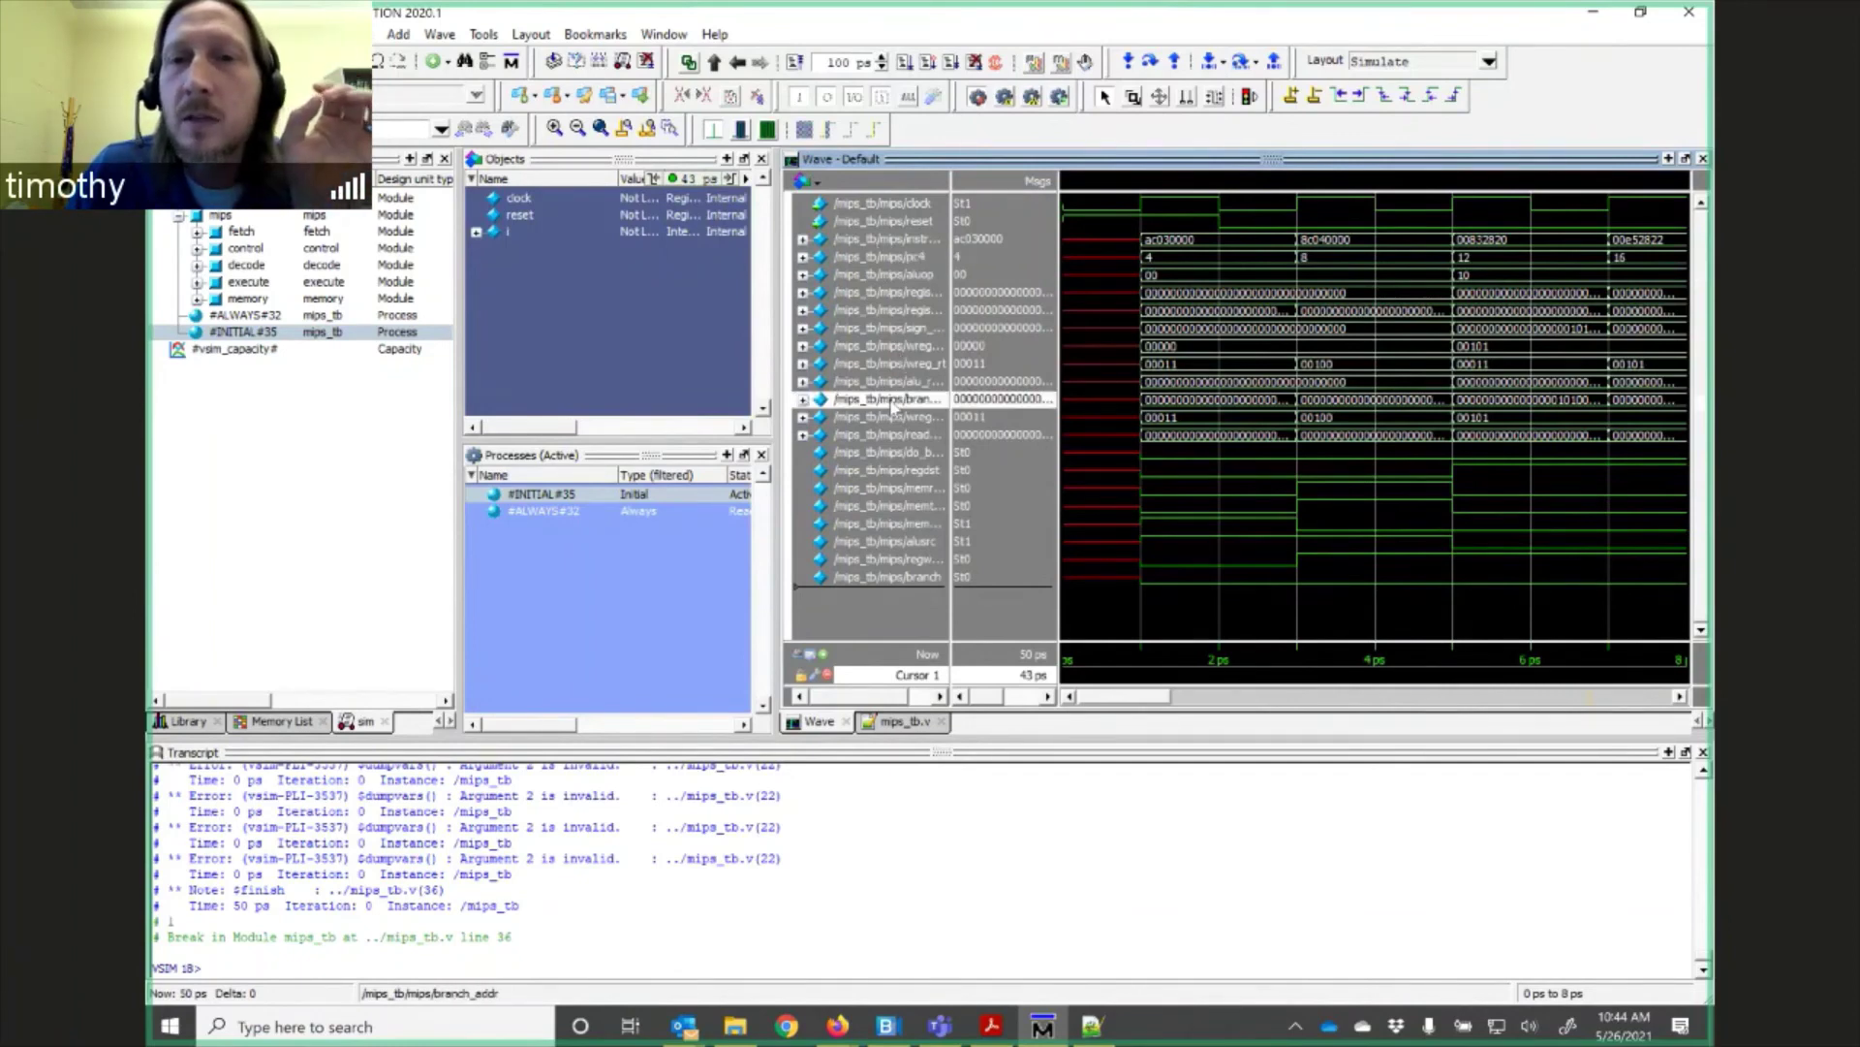
pyautogui.rightClick(878, 257)
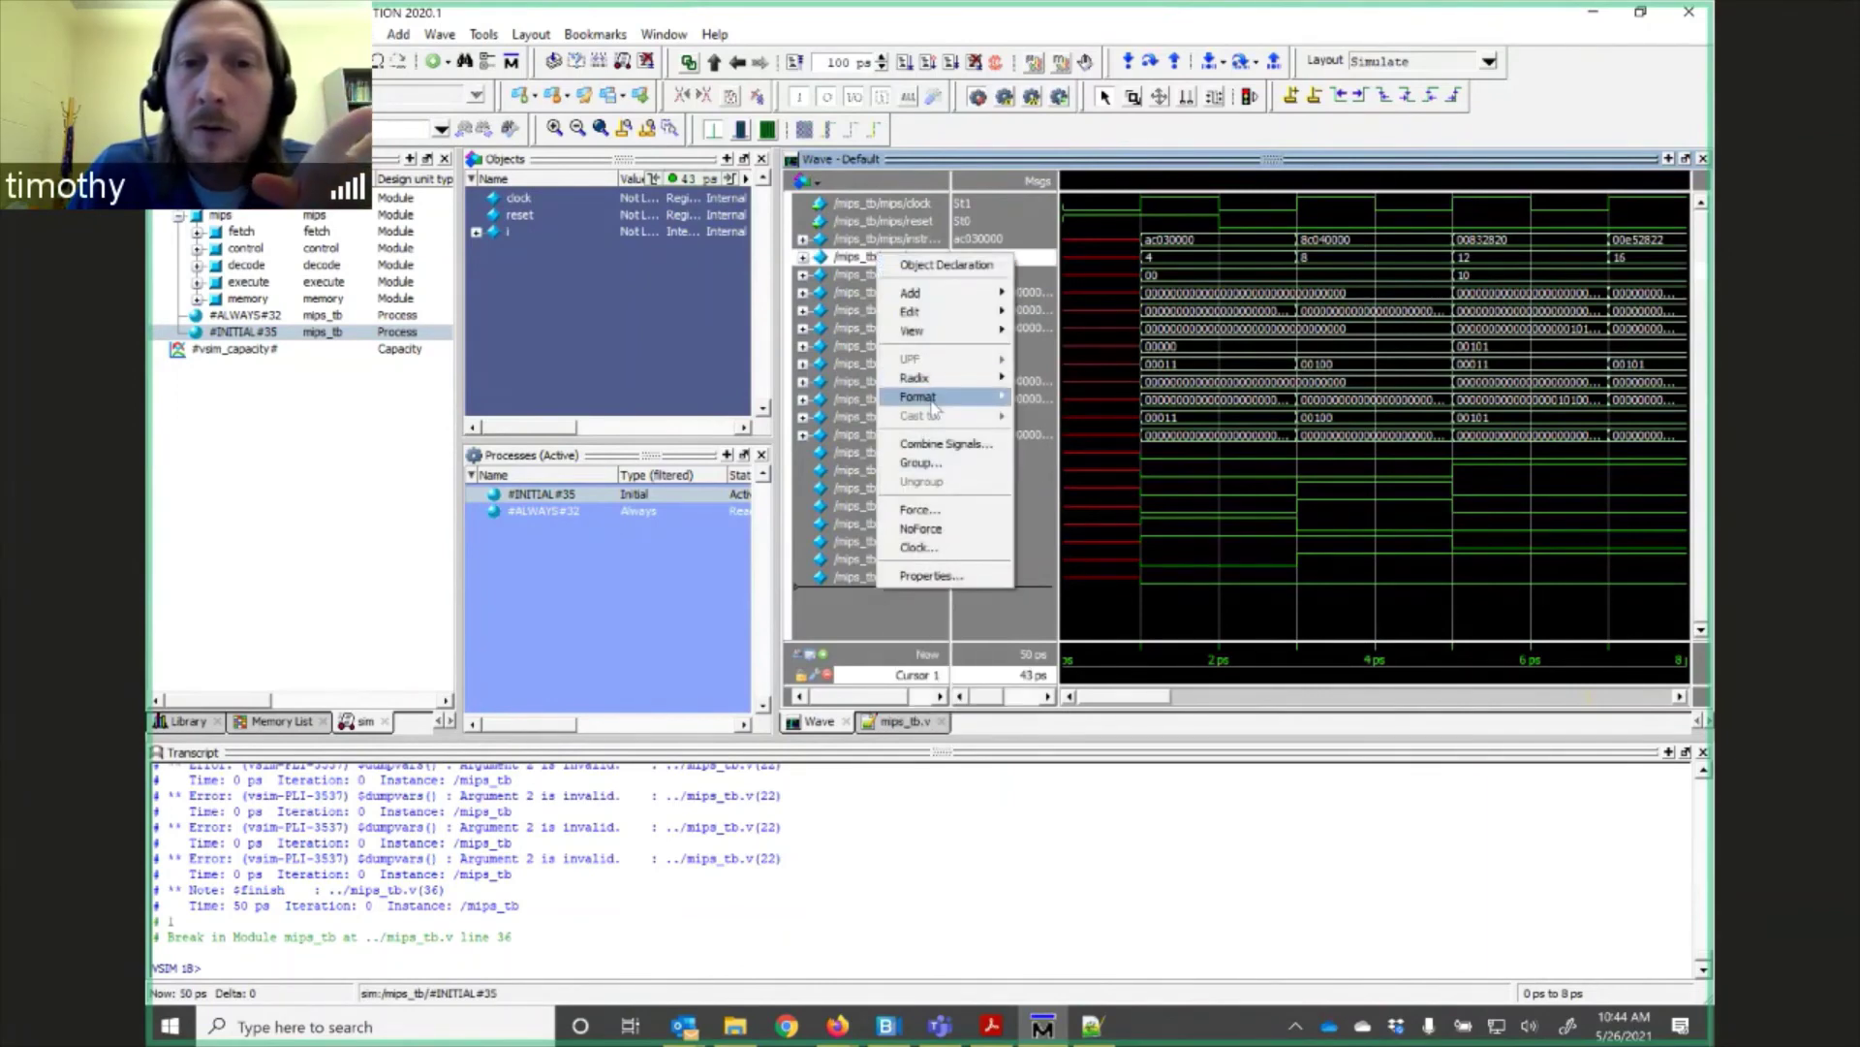
pyautogui.moveTo(932, 401)
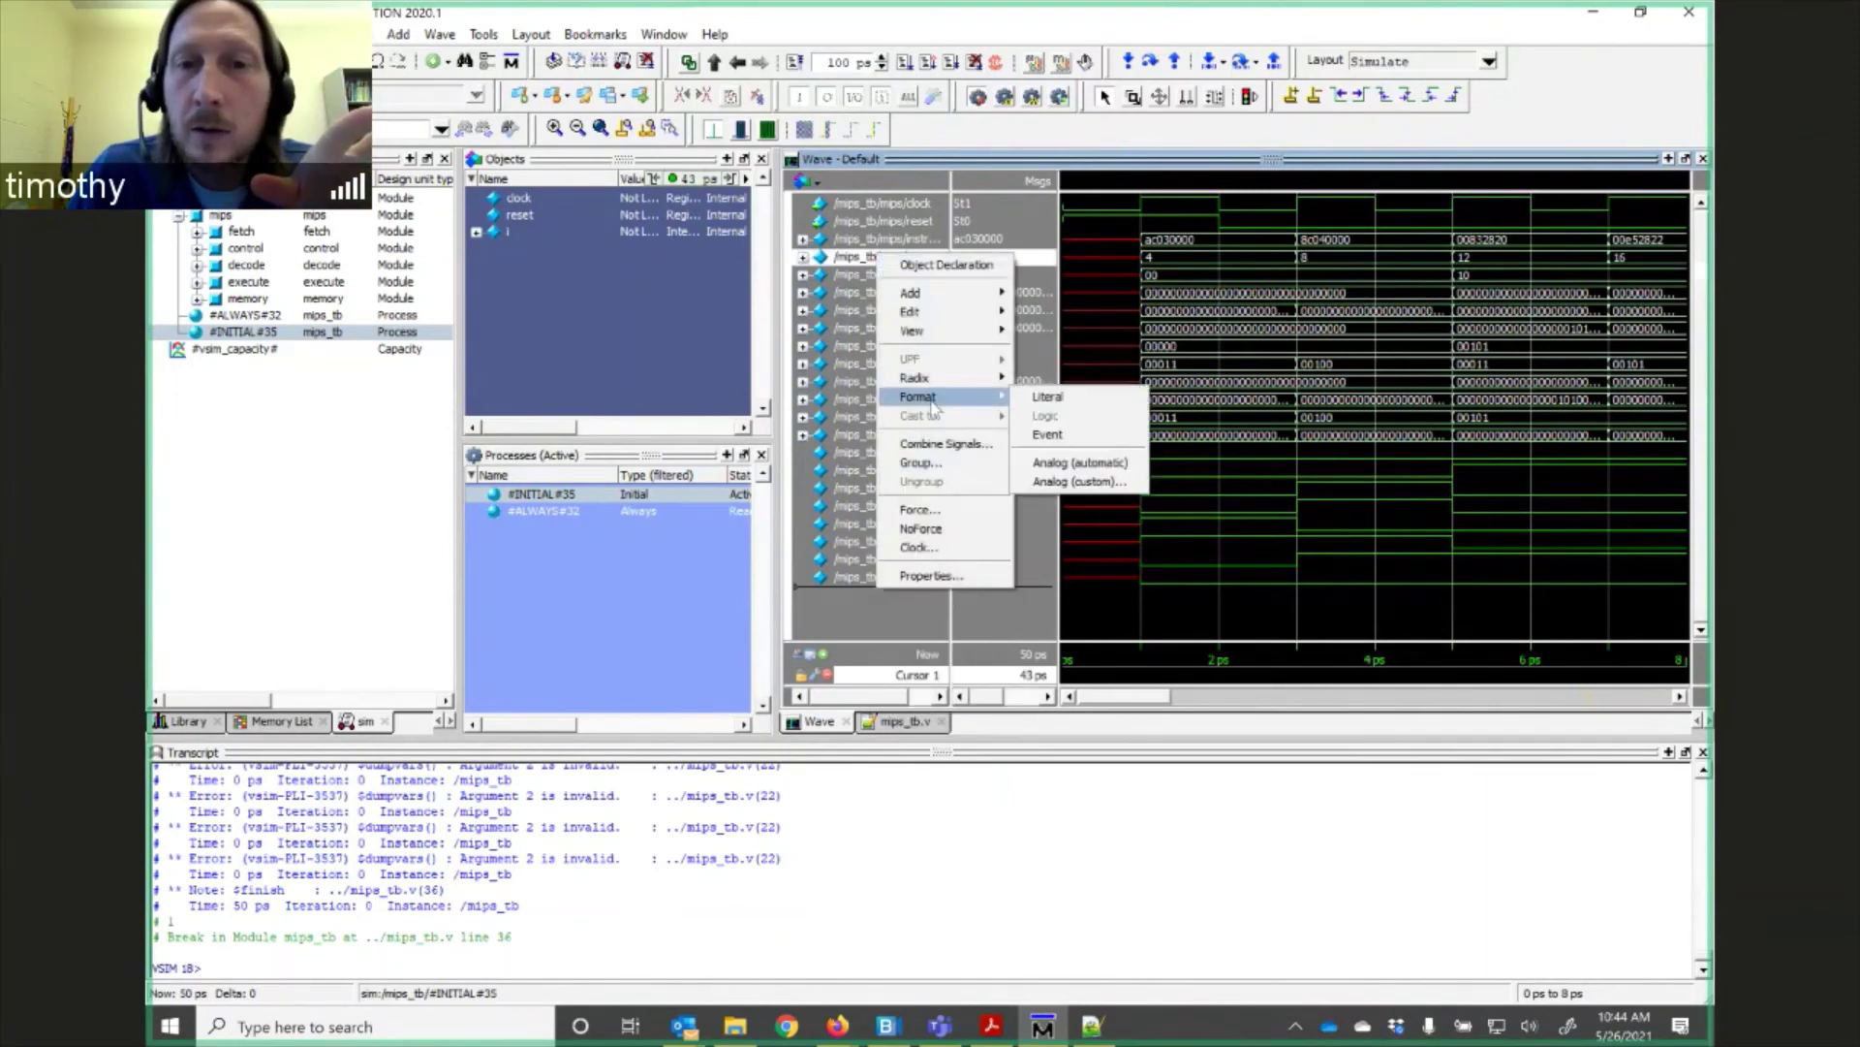
pyautogui.click(1102, 465)
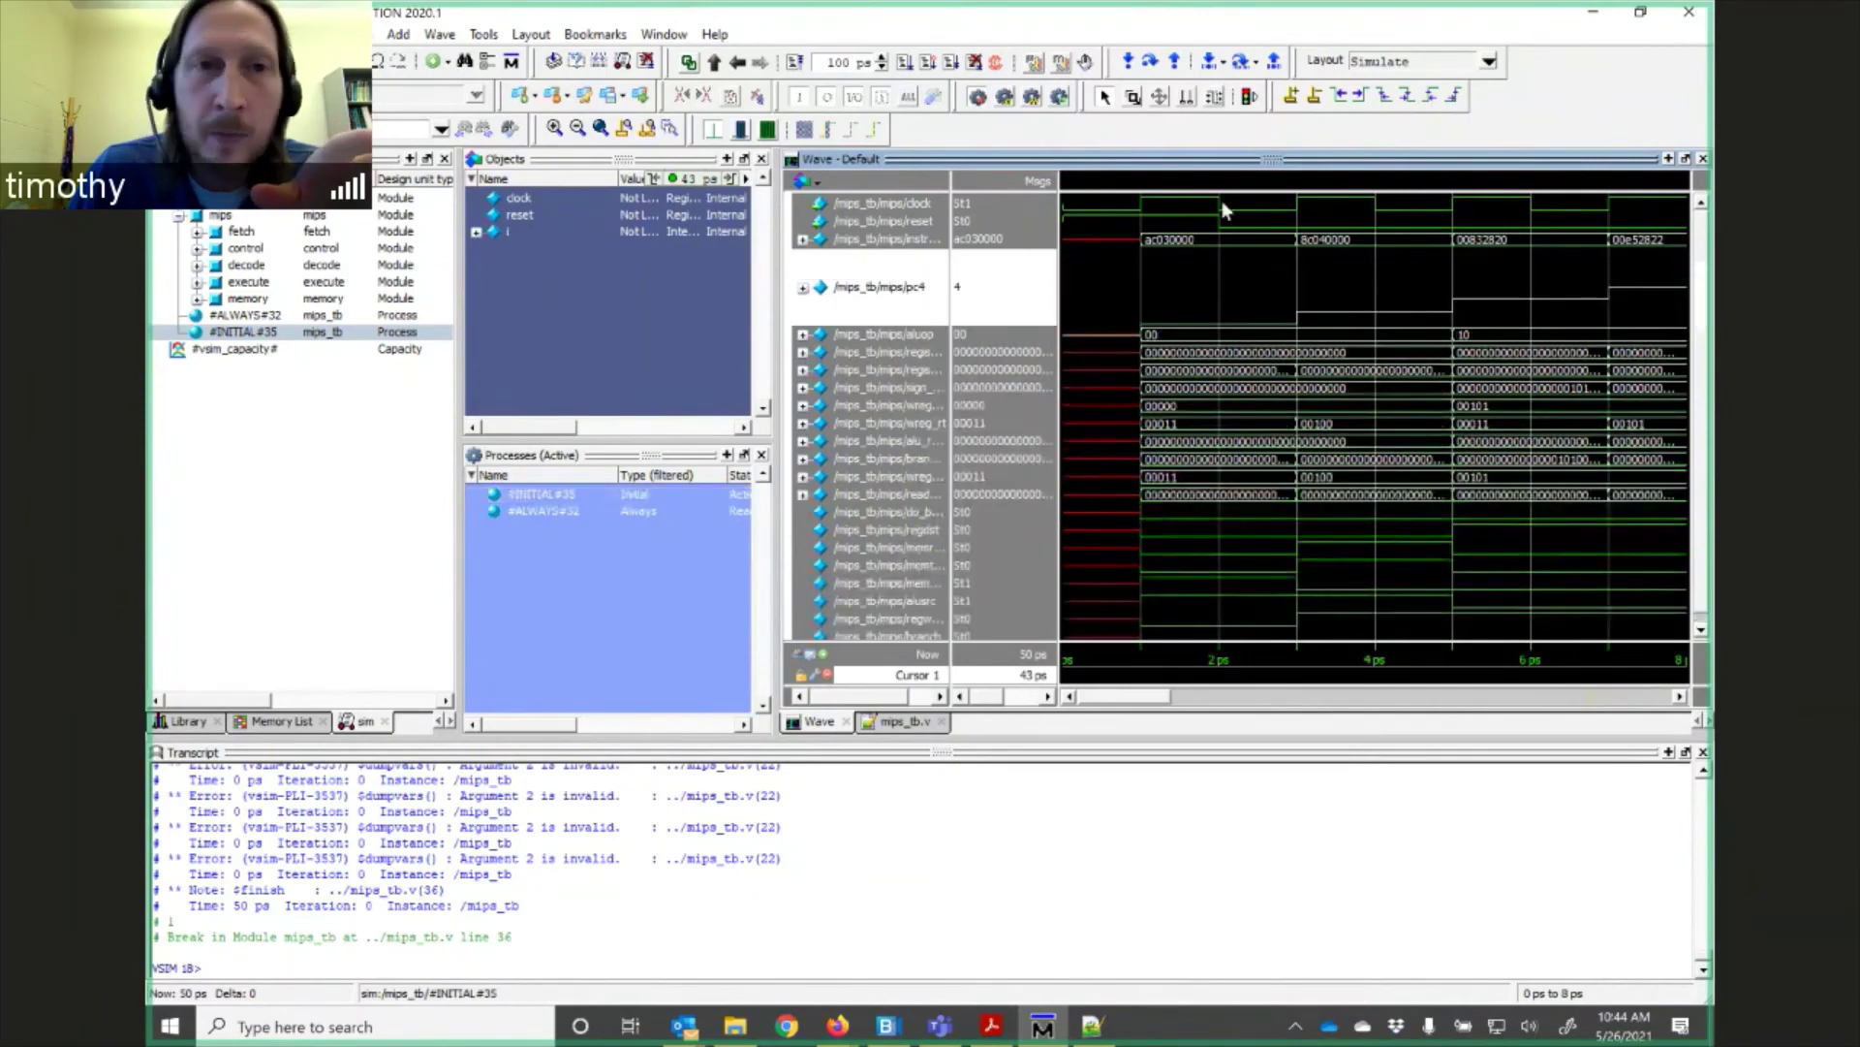
pyautogui.click(600, 128)
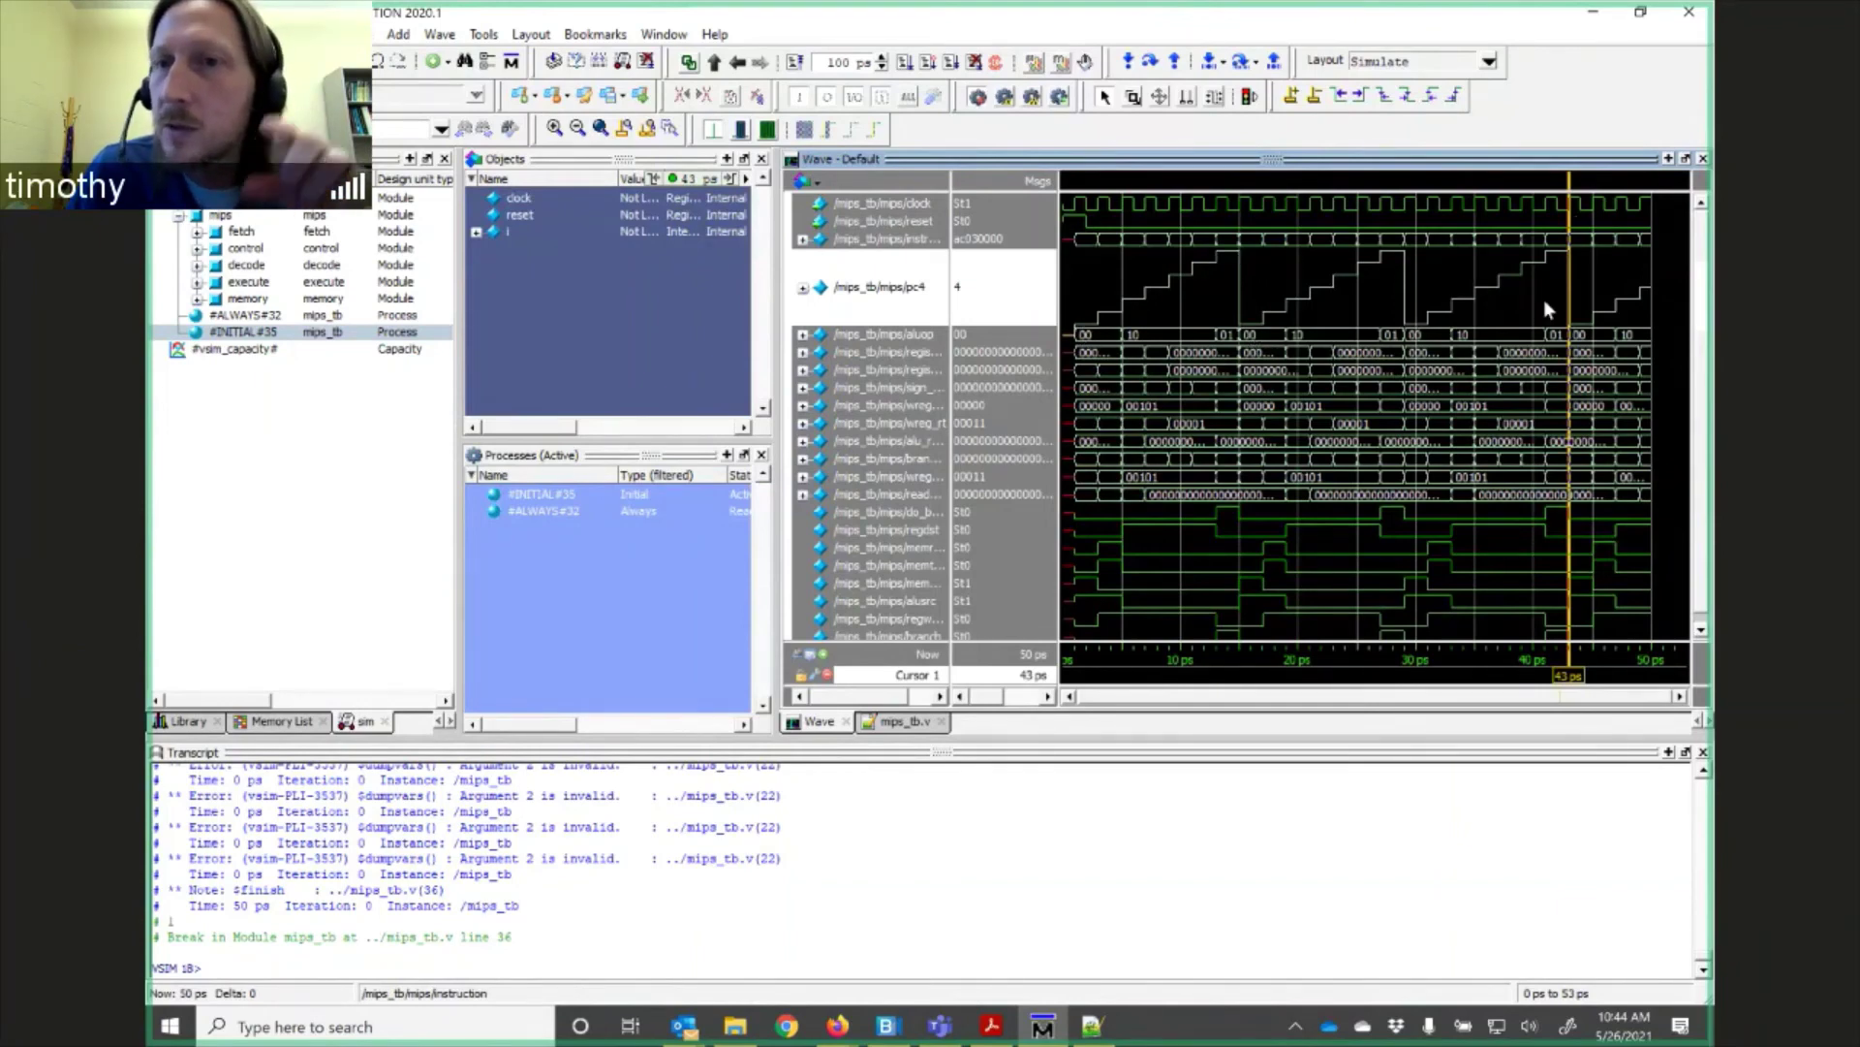
# Widen the signal name column and switch pc4 back to Literal format.
pyautogui.moveTo(1546, 306)
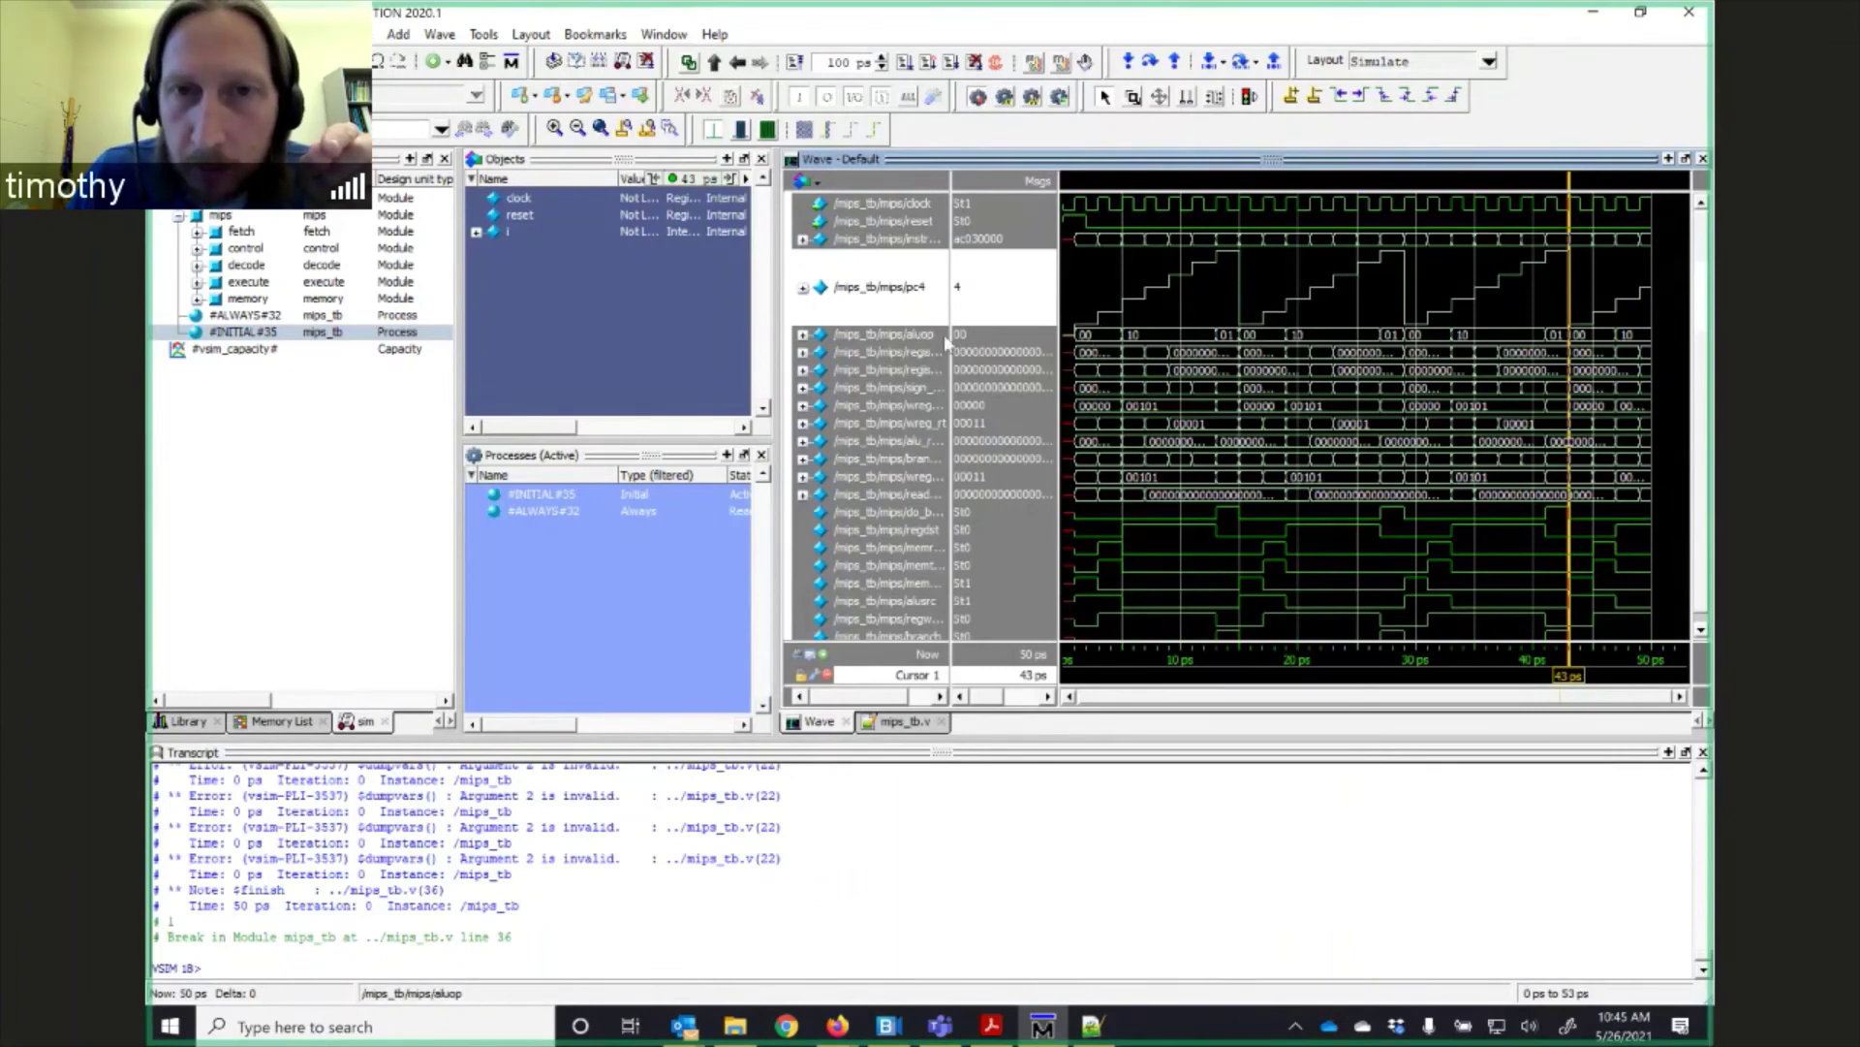
pyautogui.moveTo(947, 334)
pyautogui.mouseDown()
pyautogui.moveTo(1046, 345)
pyautogui.moveTo(975, 345)
pyautogui.mouseUp()
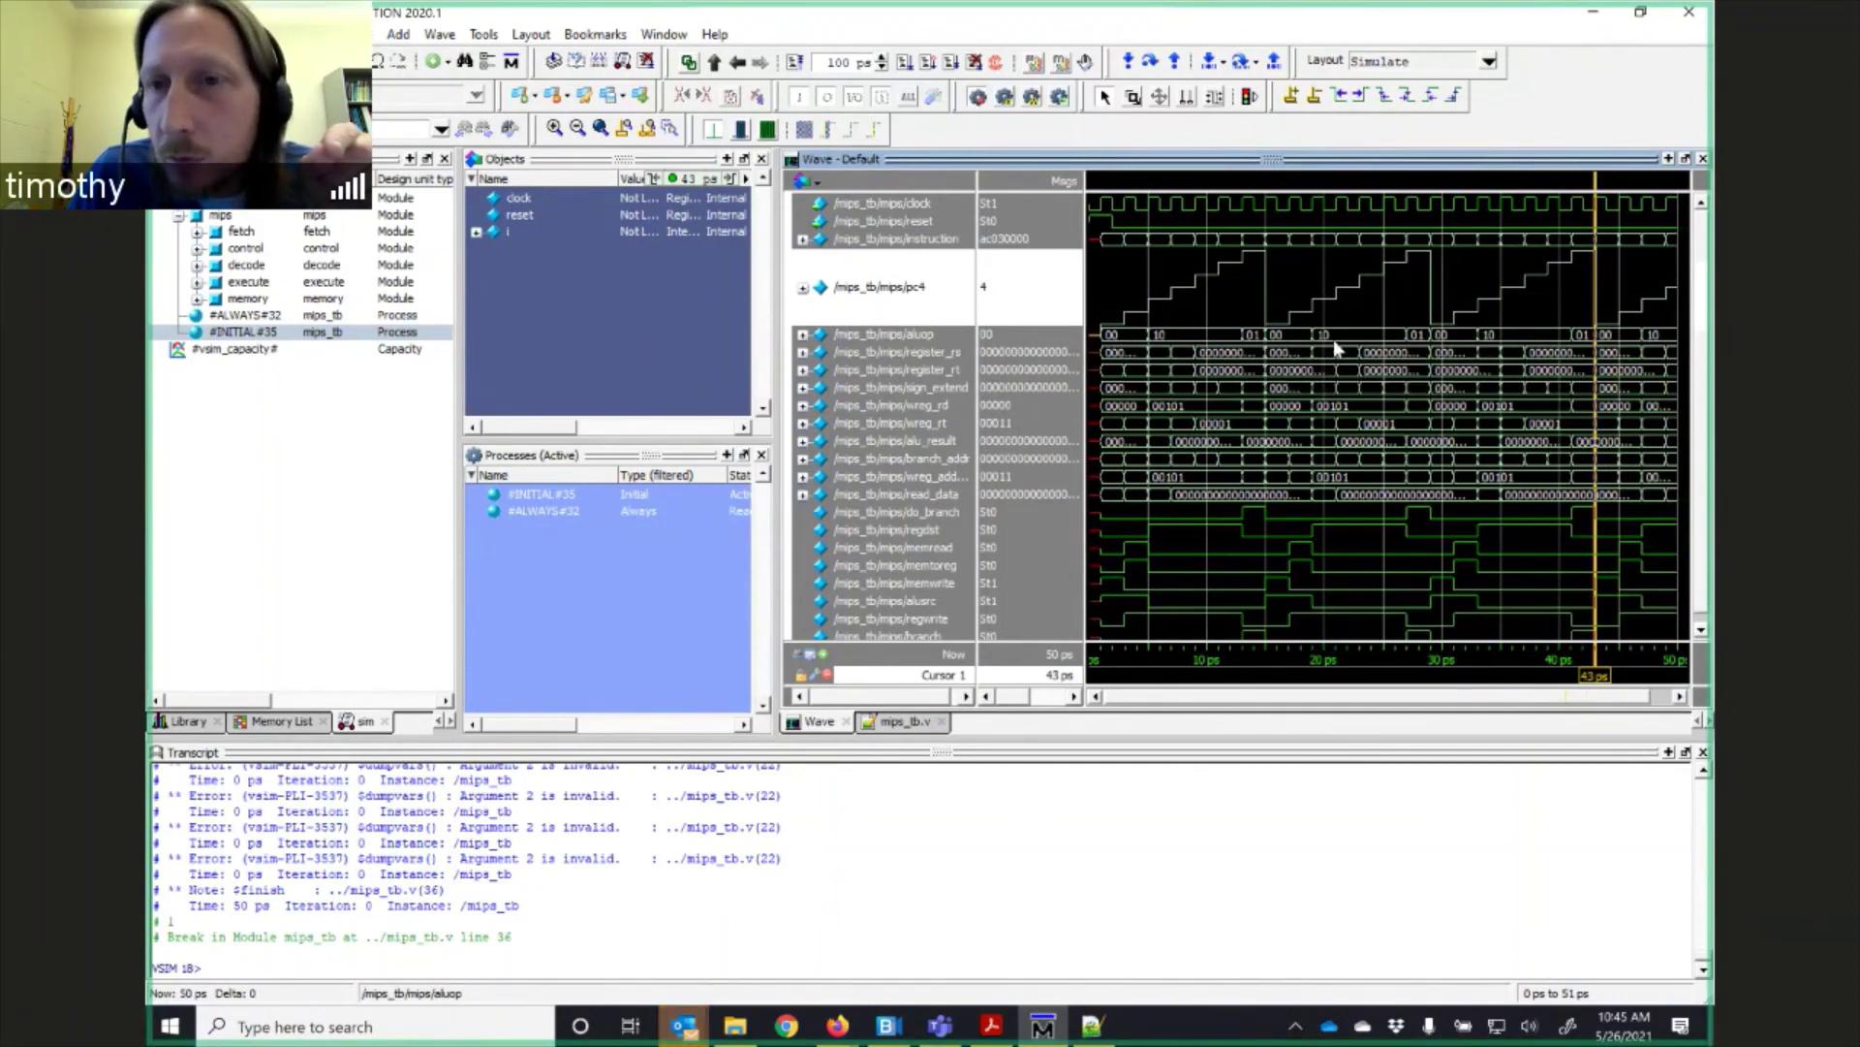
pyautogui.rightClick(862, 303)
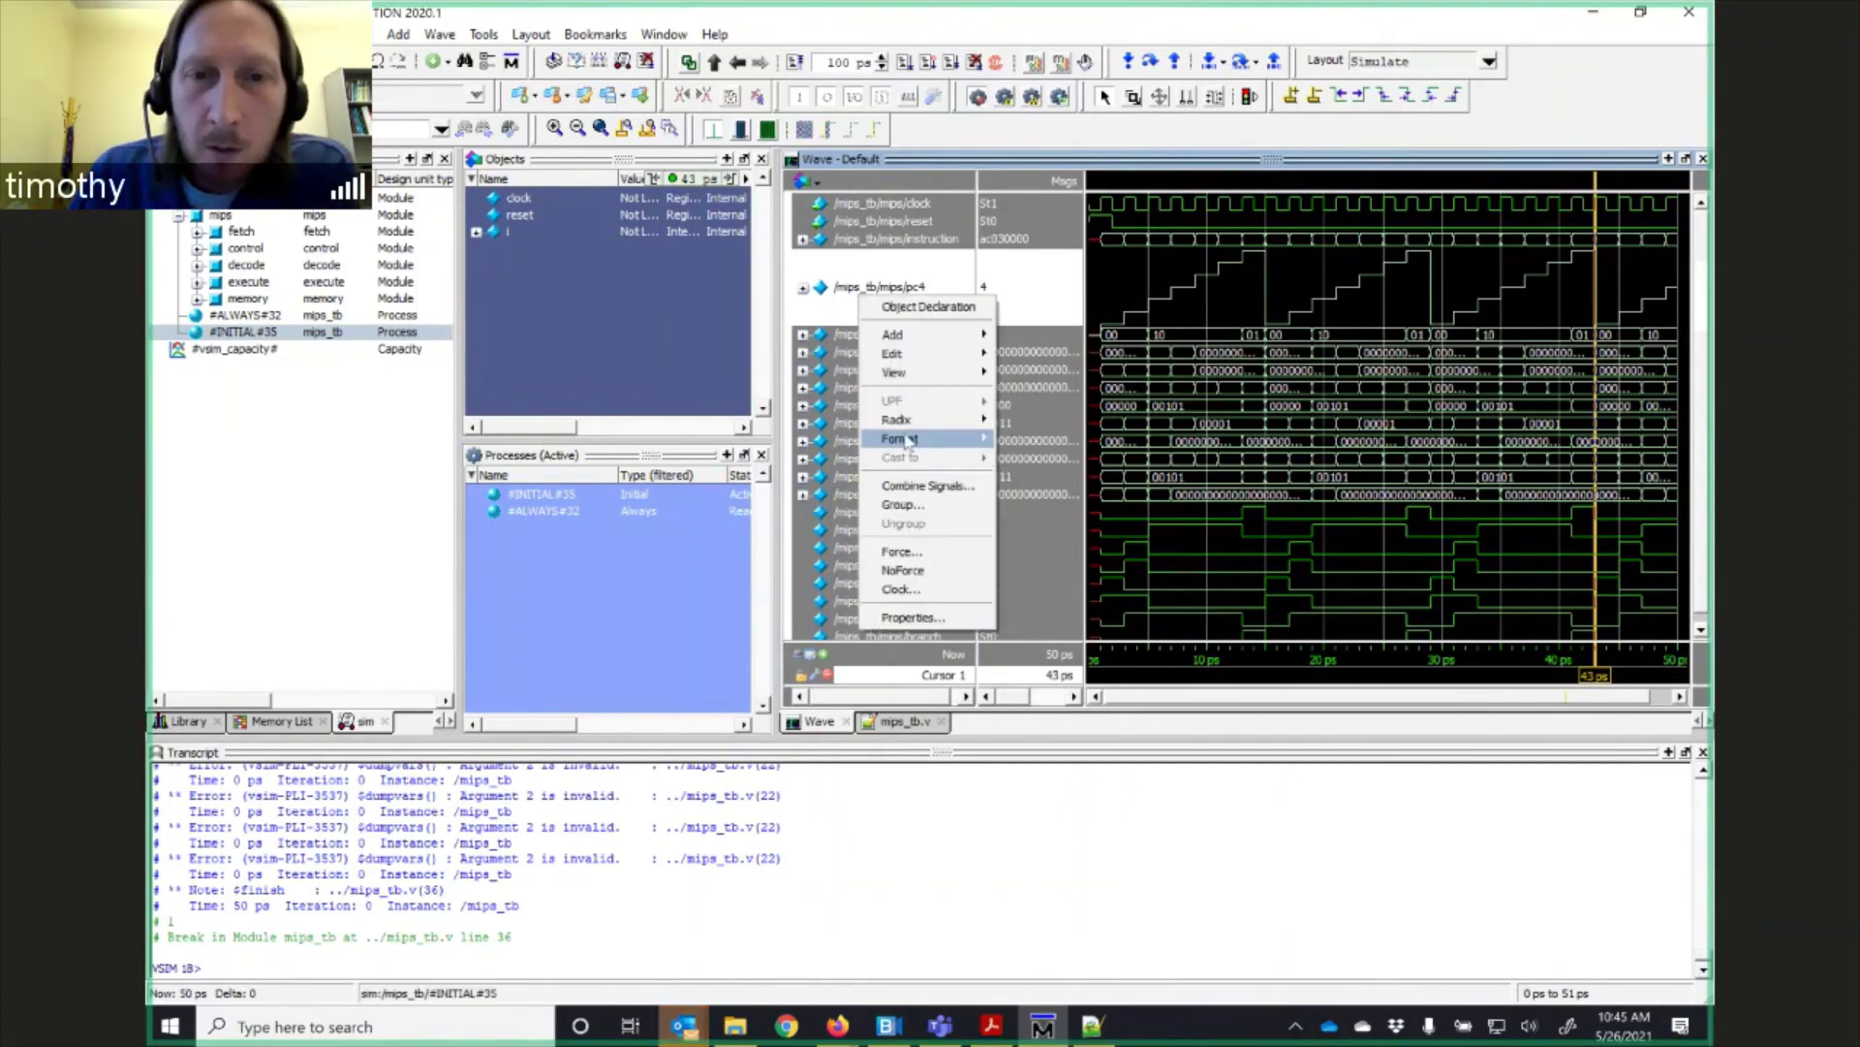
pyautogui.moveTo(909, 439)
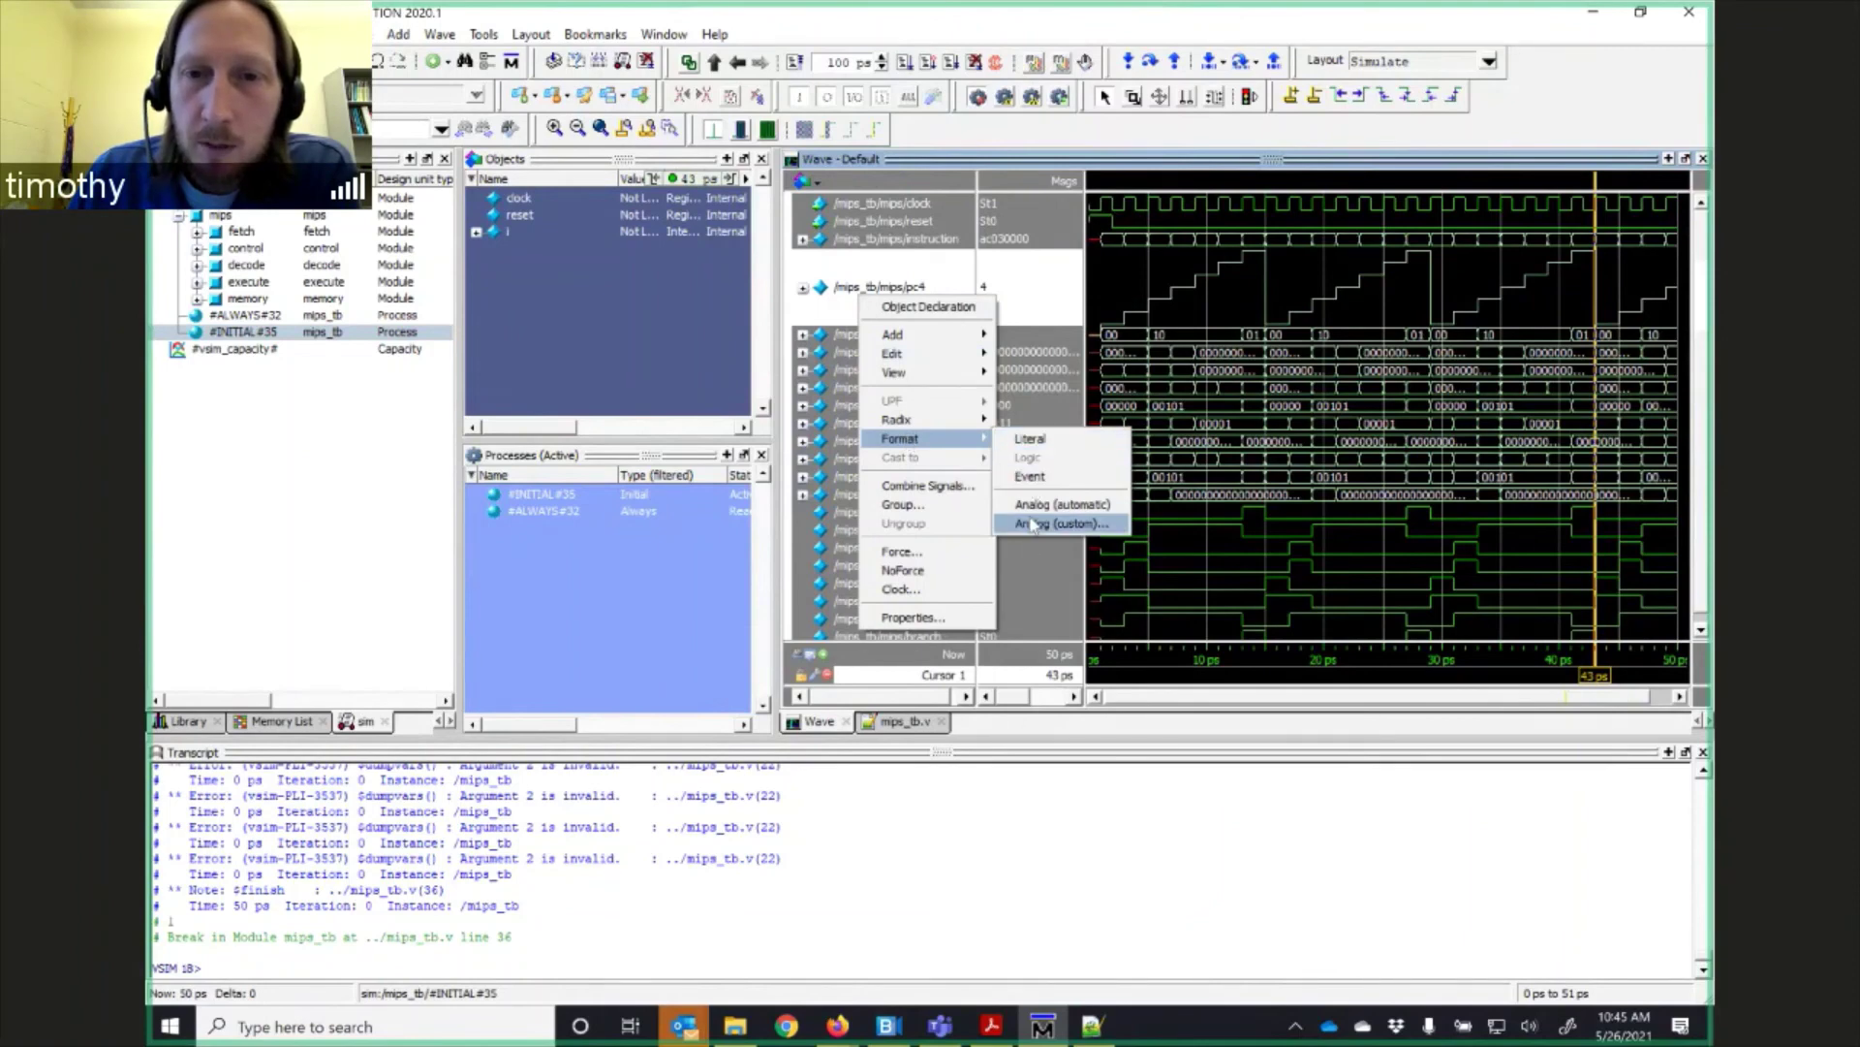
pyautogui.click(1038, 440)
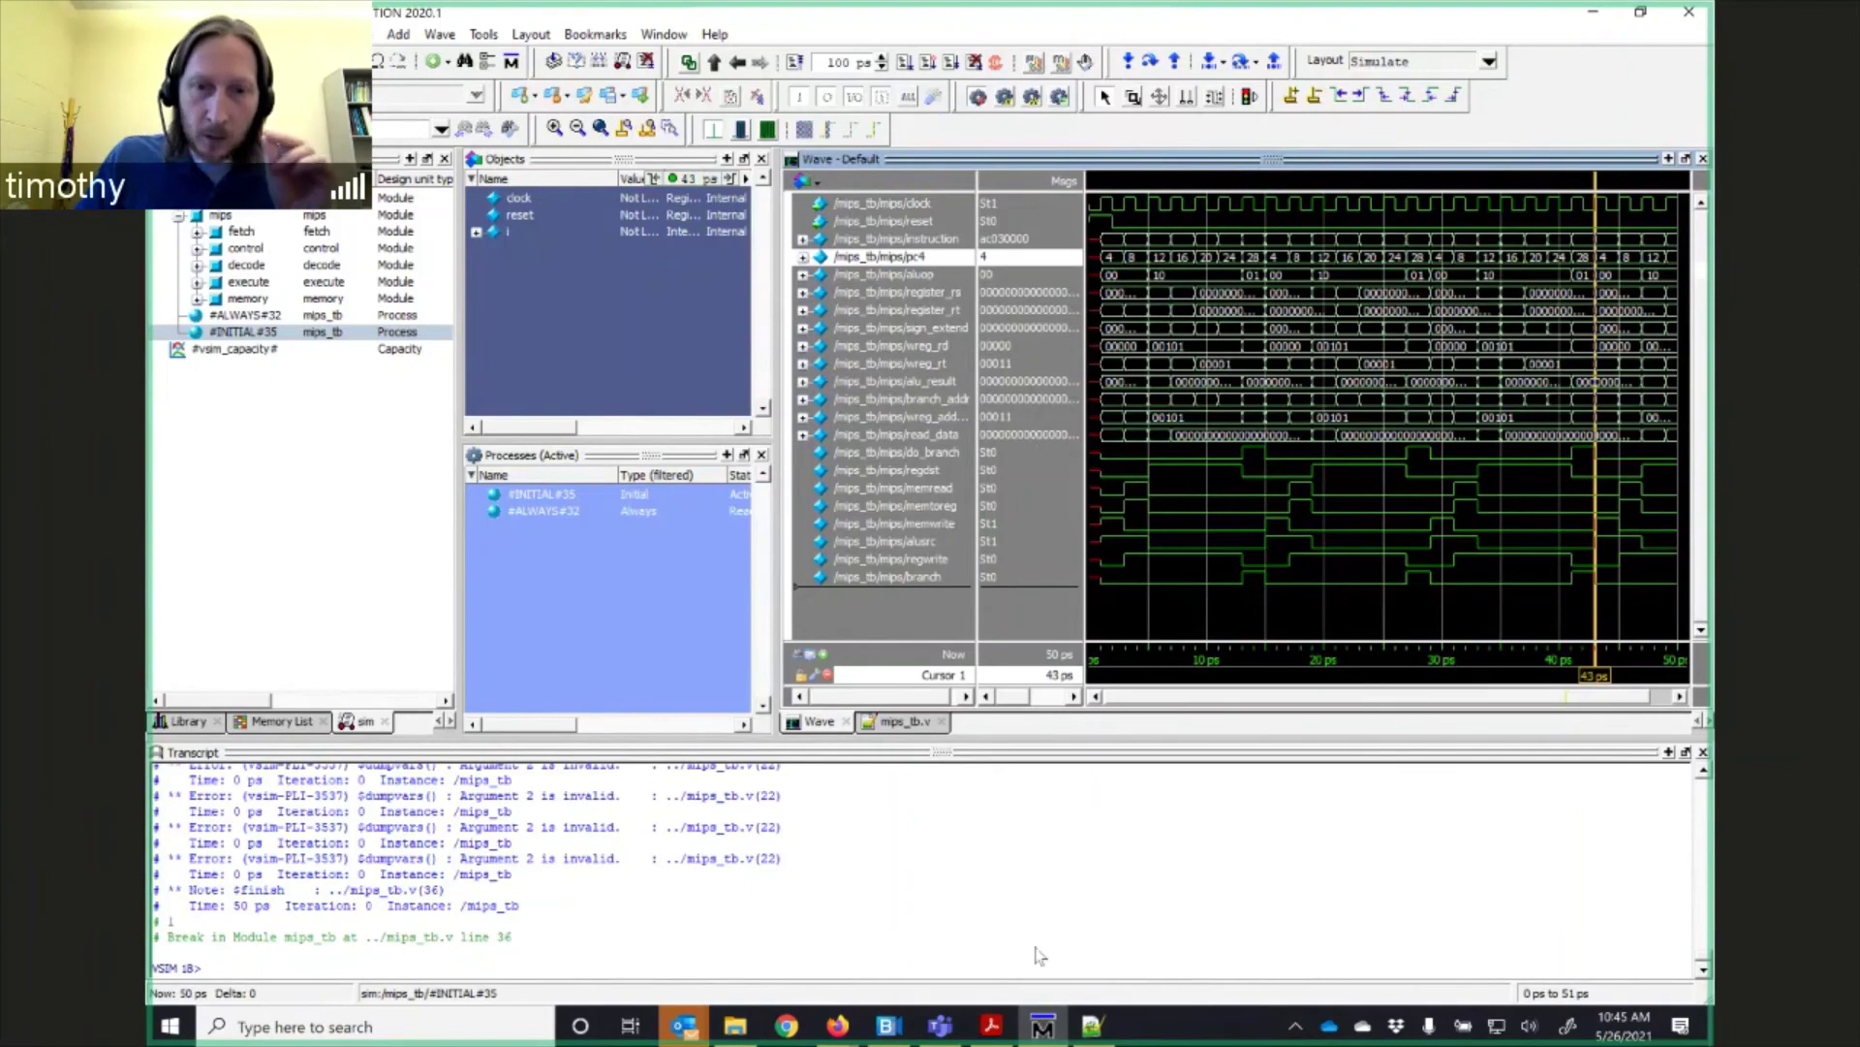
# Open the mips_tb.v testbench from the rtl folder with Edit with Notepad++.
pyautogui.click(1090, 1030)
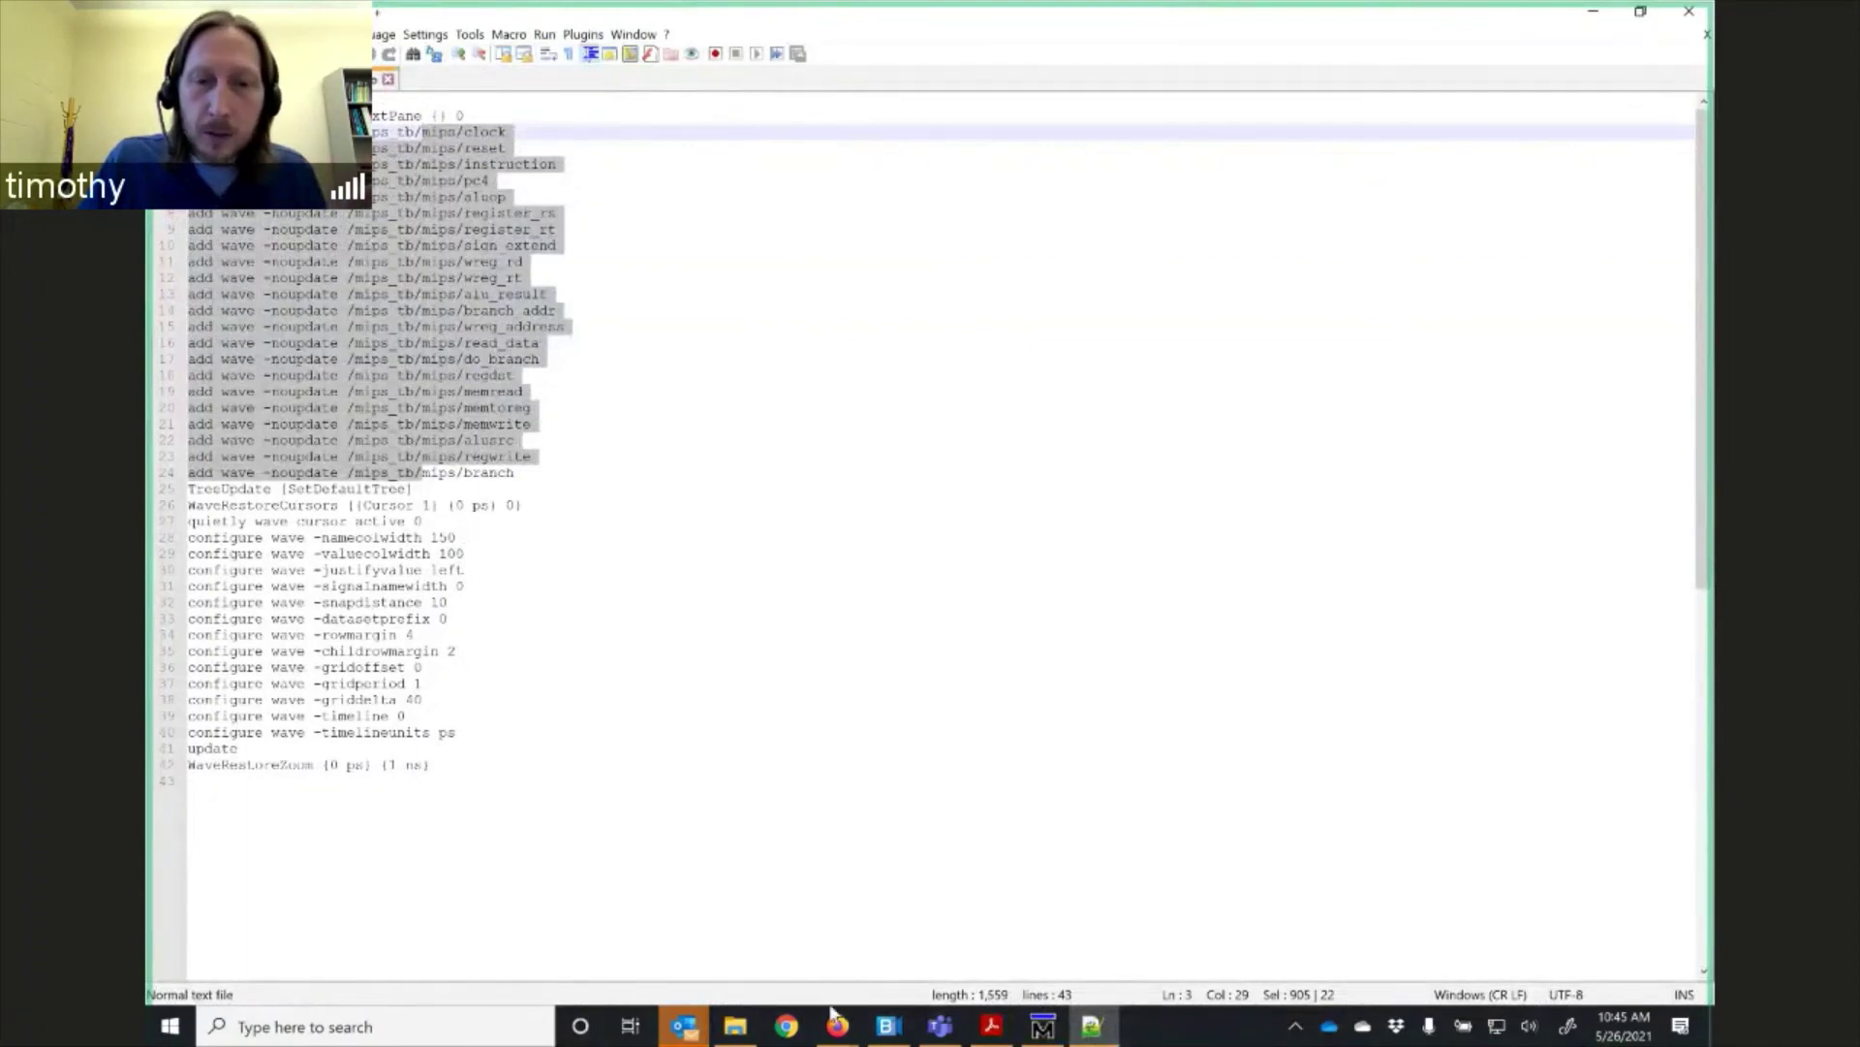
pyautogui.click(734, 1026)
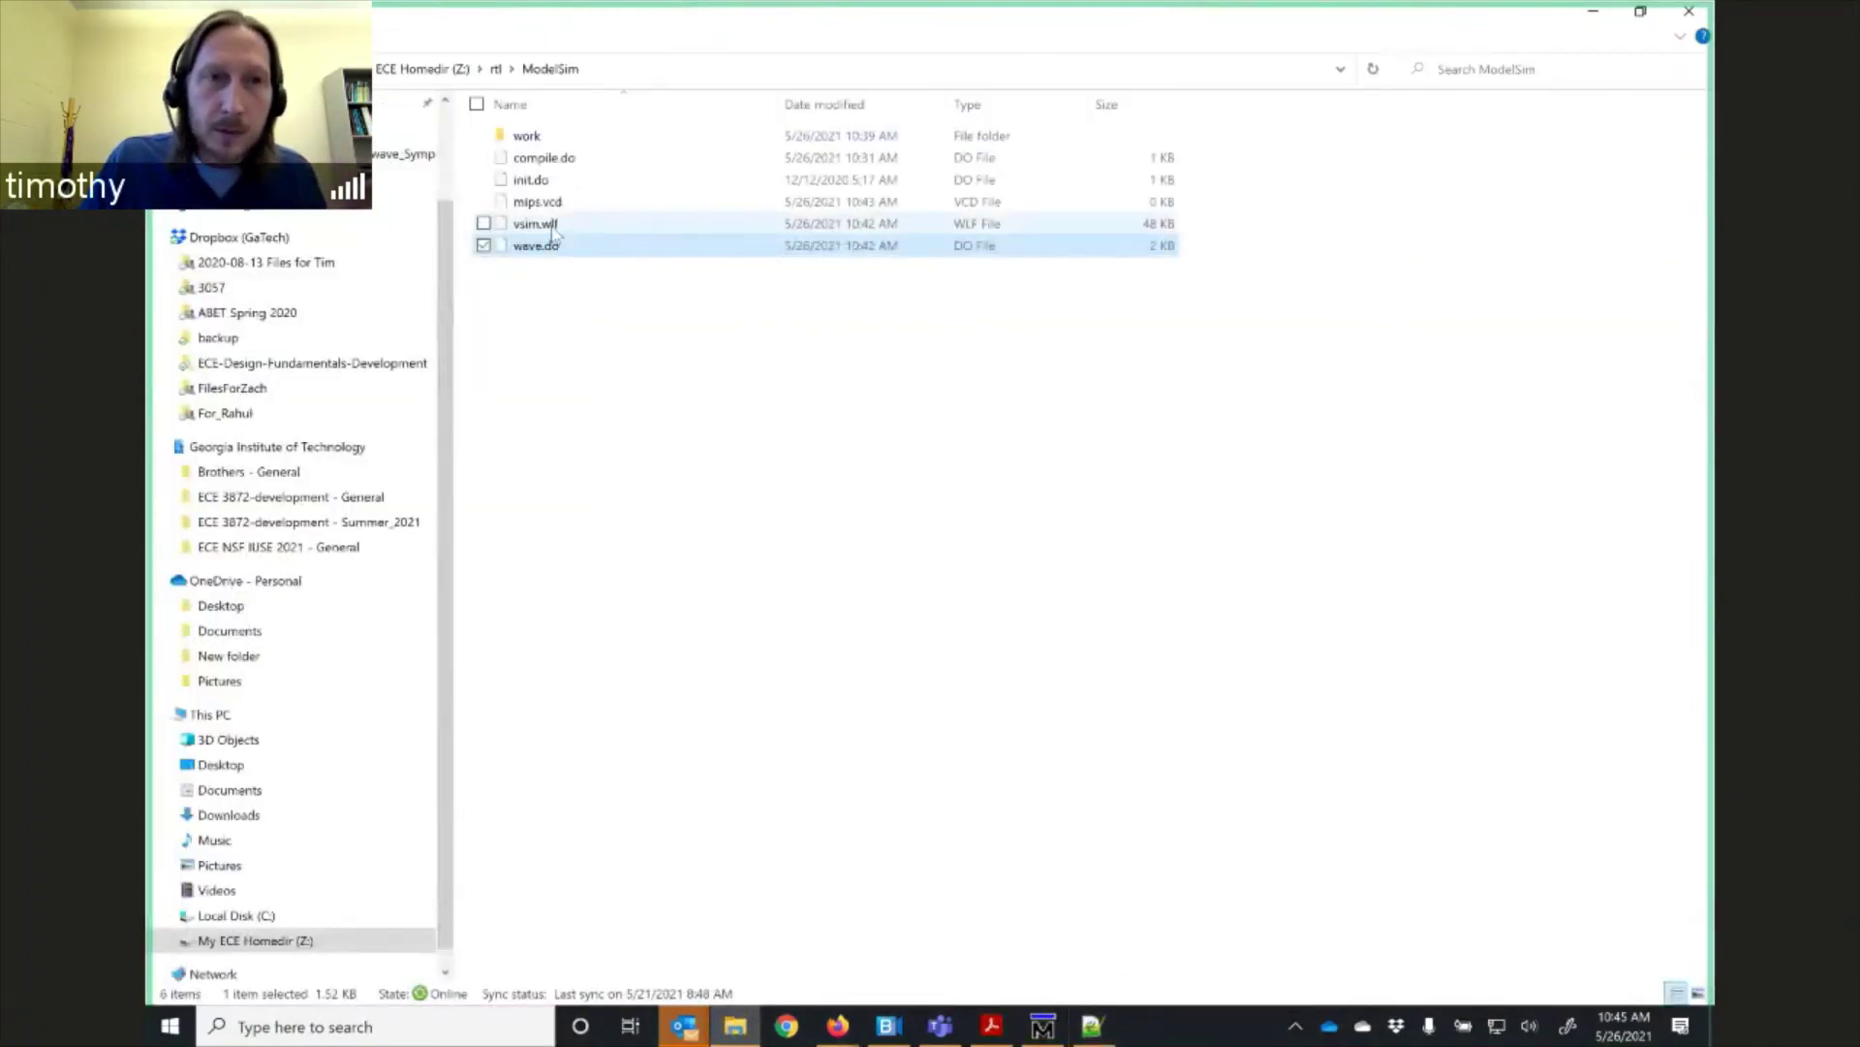
pyautogui.click(496, 69)
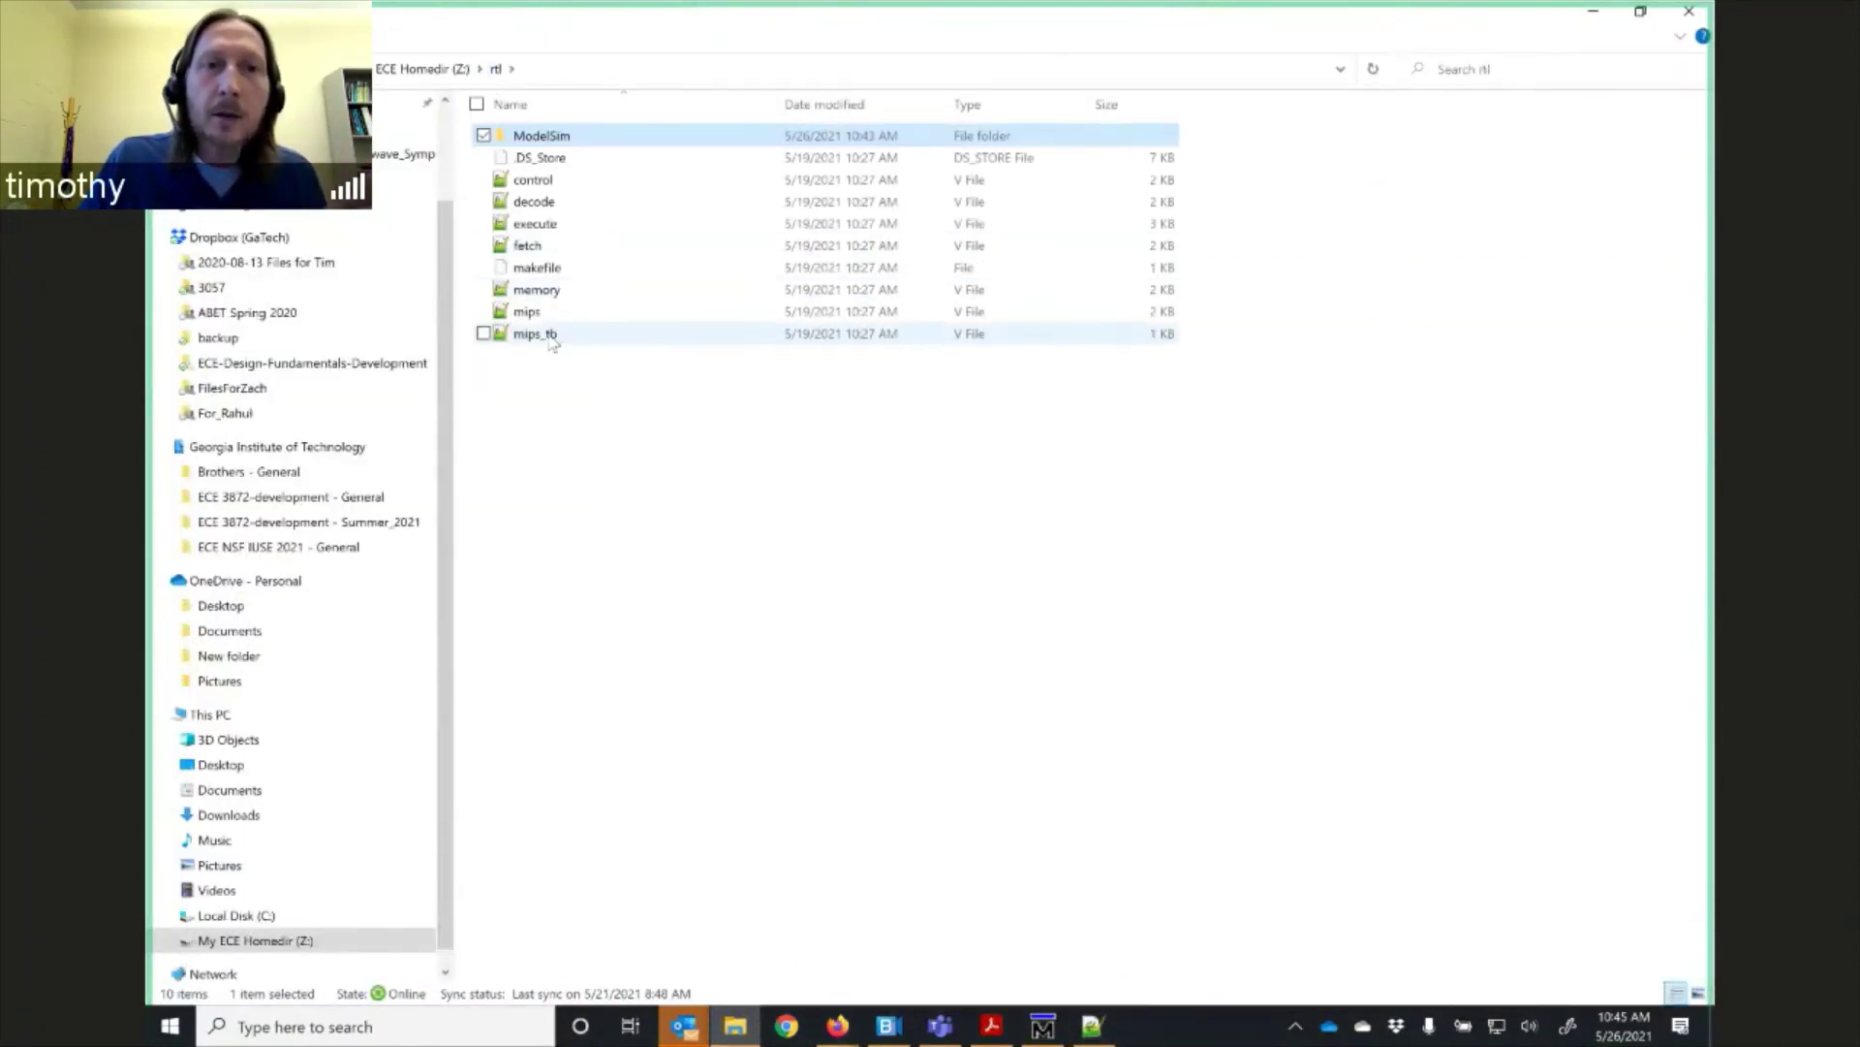
pyautogui.click(551, 339)
pyautogui.rightClick(551, 339)
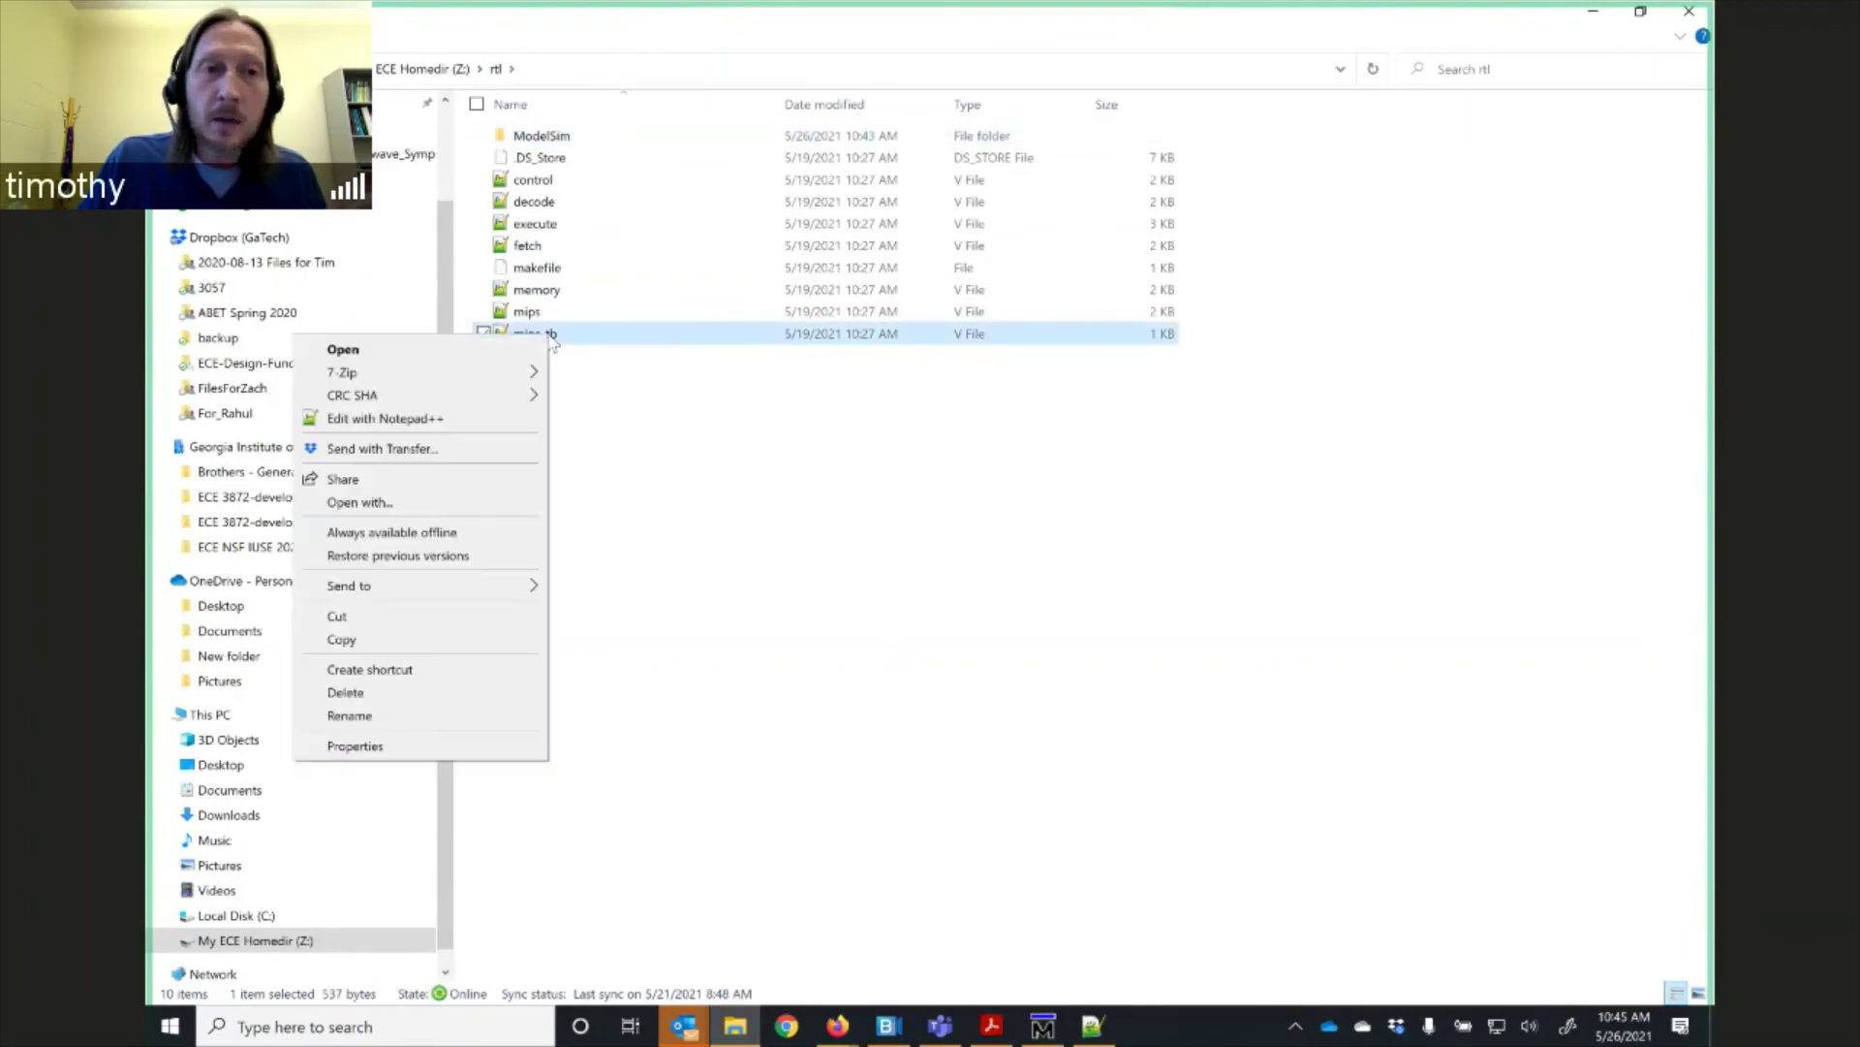
pyautogui.click(438, 420)
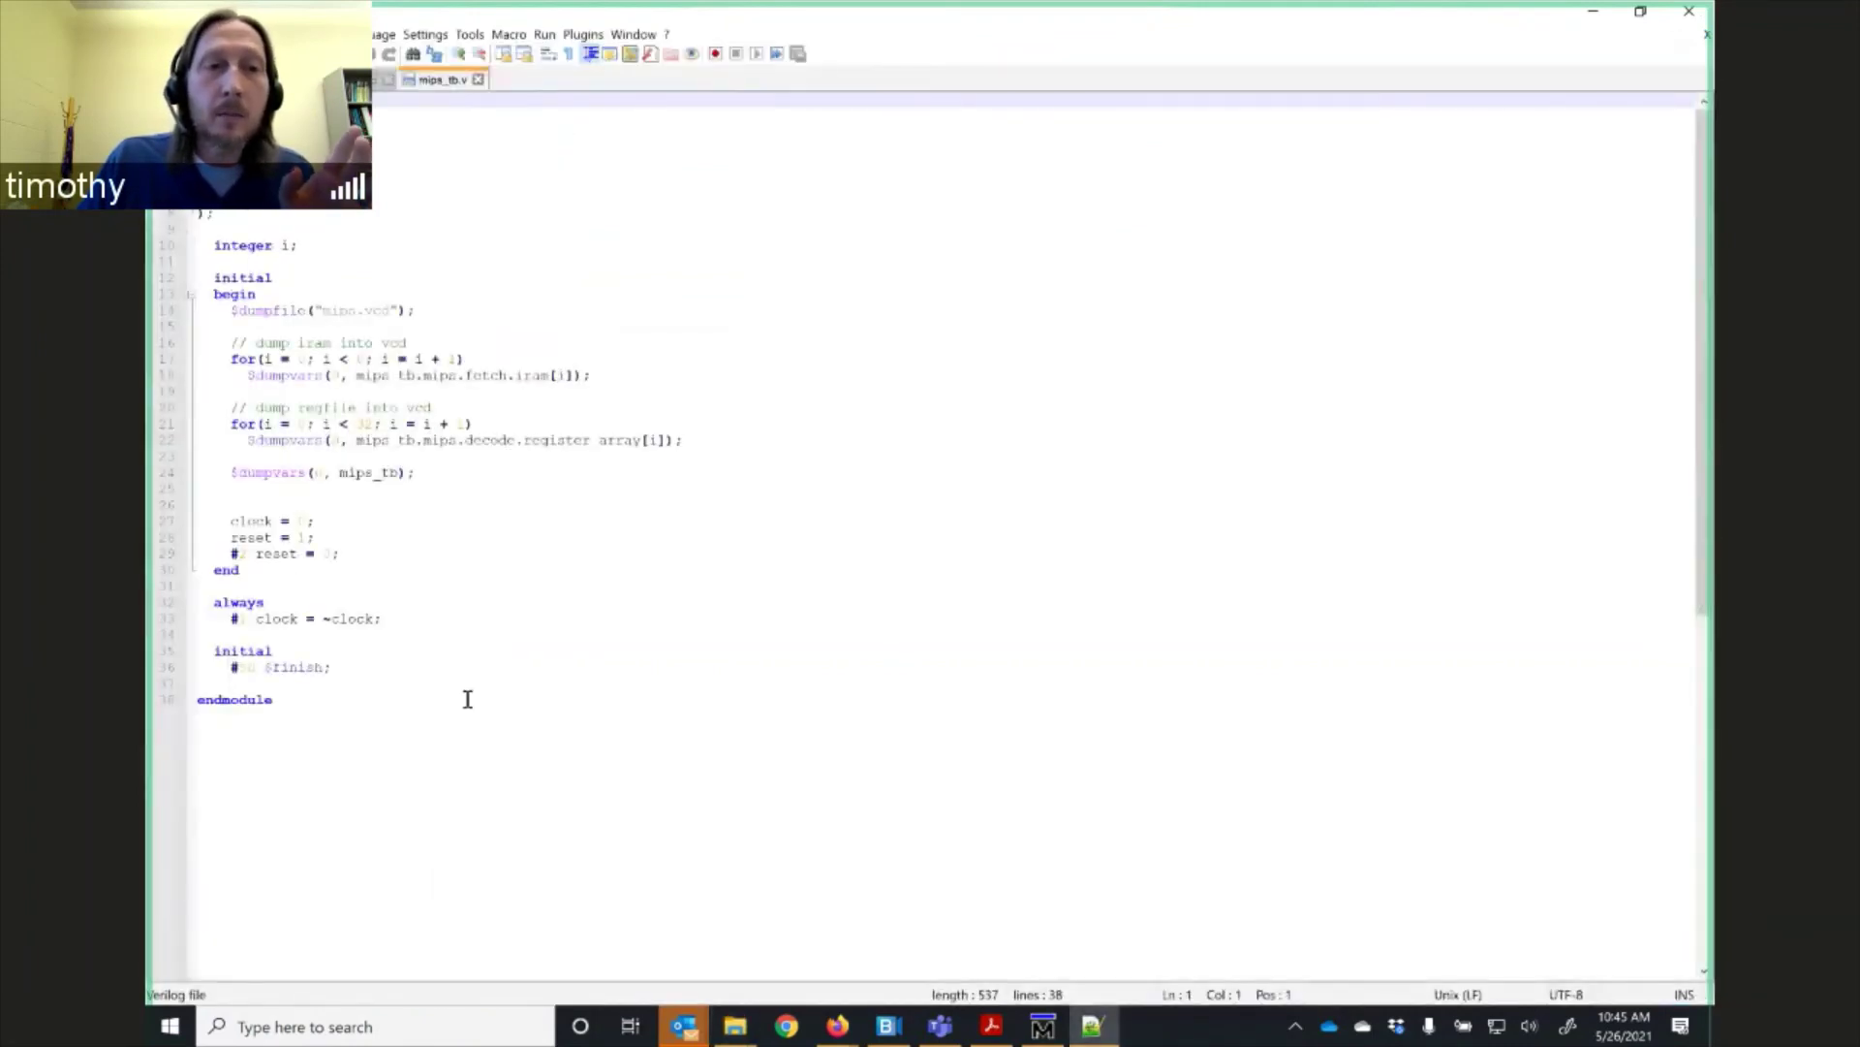
# Leave the mips_tb.v editor and bring ModelSim's wave view back to the front.
pyautogui.click(467, 699)
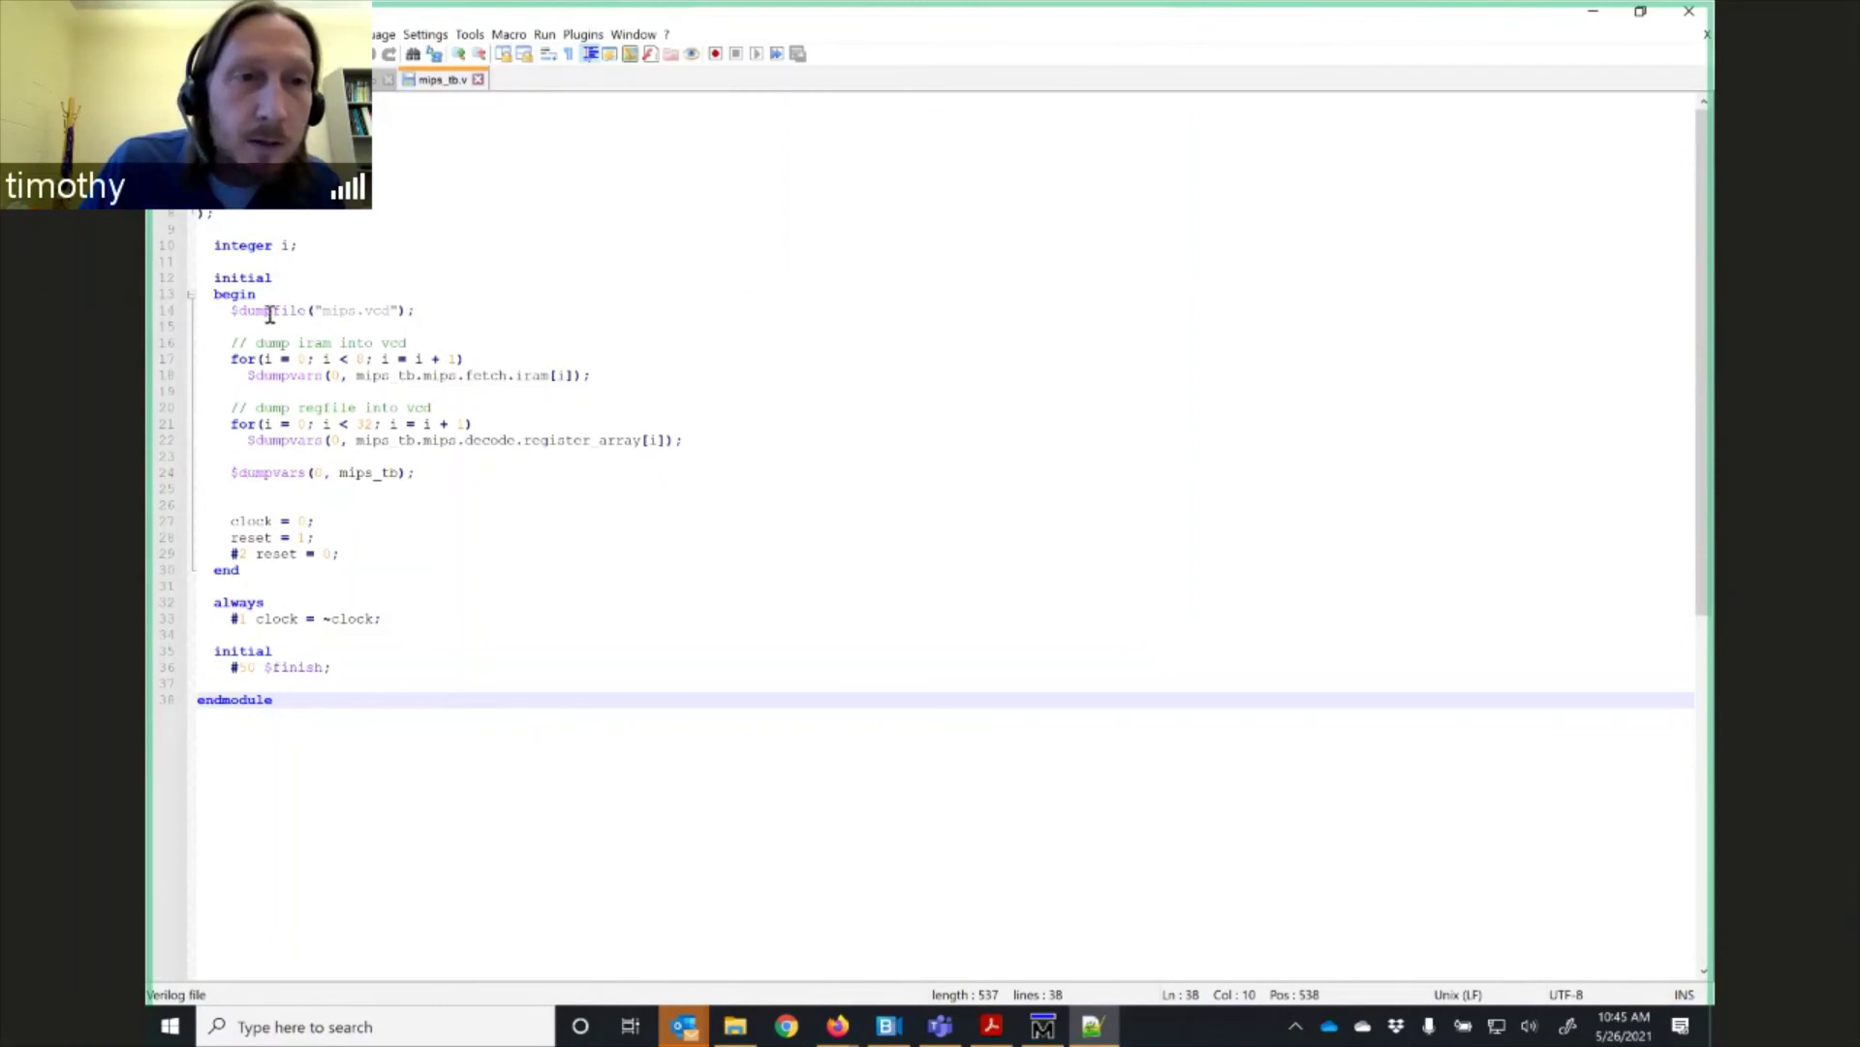
pyautogui.click(1040, 1026)
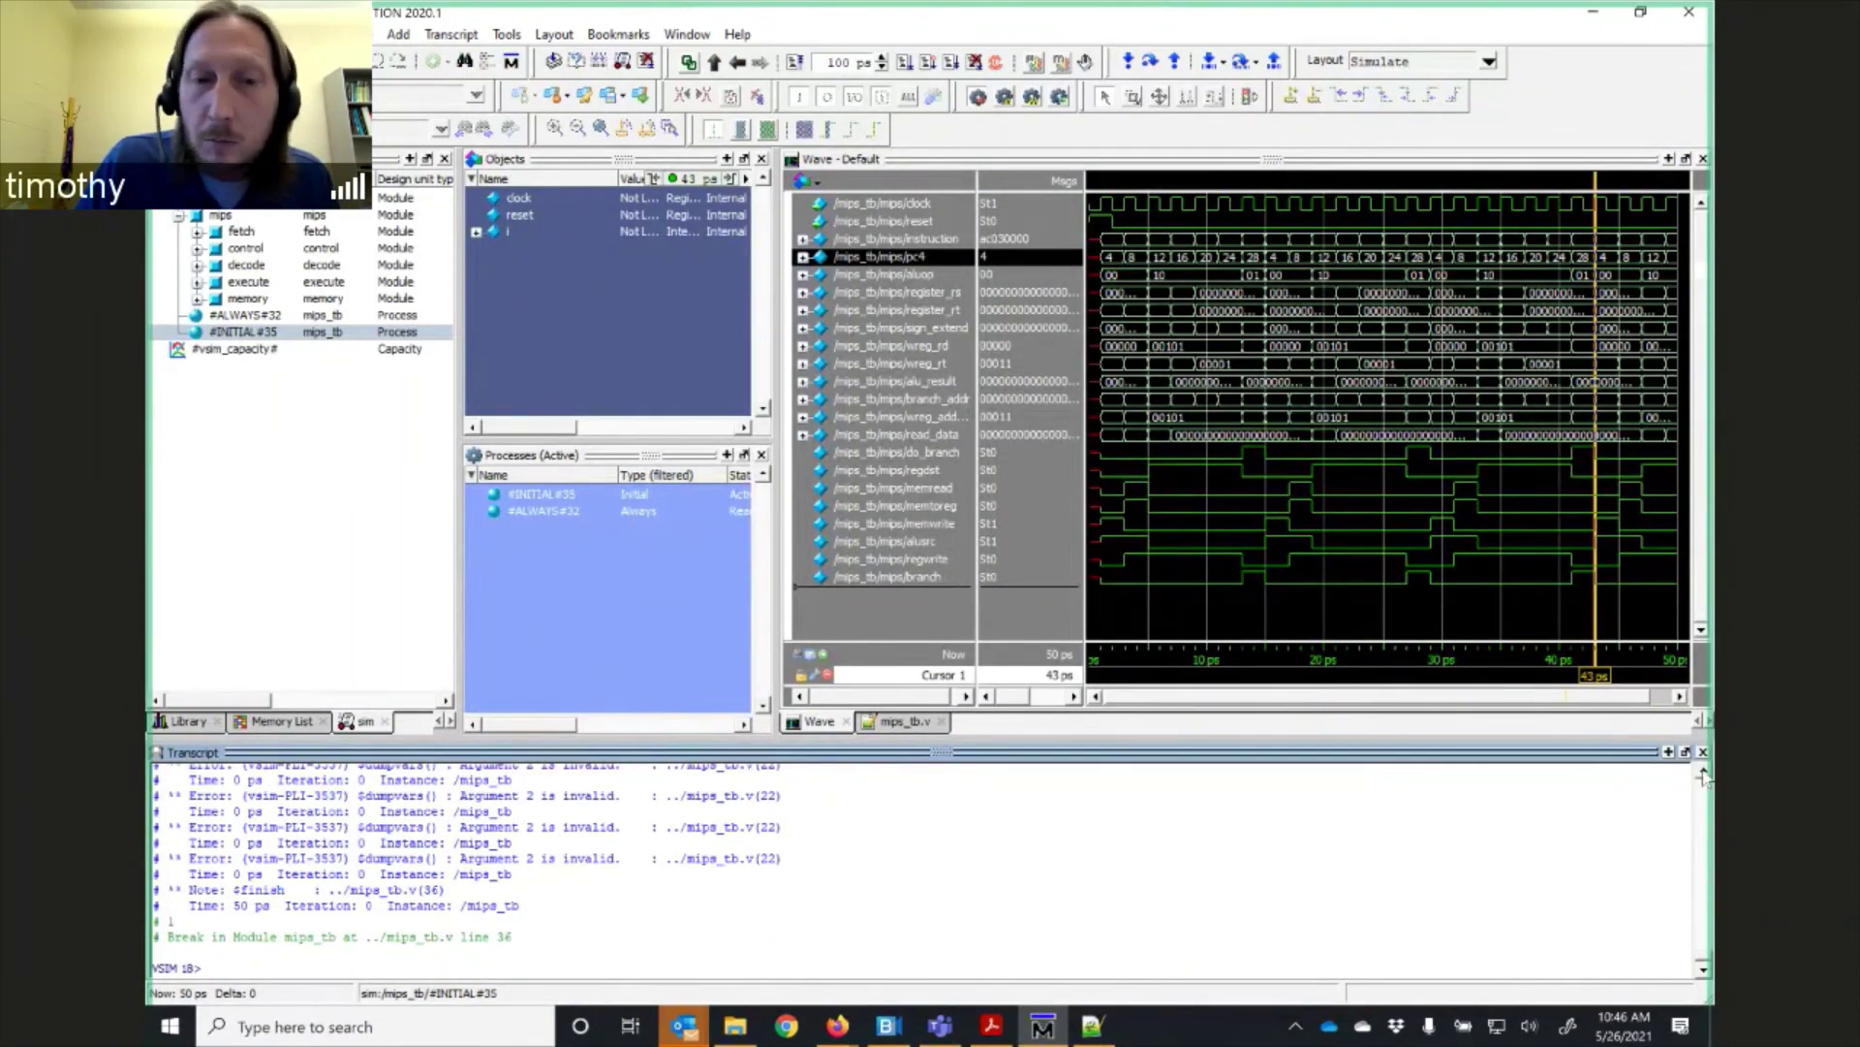
pyautogui.scroll(3, 1705, 775)
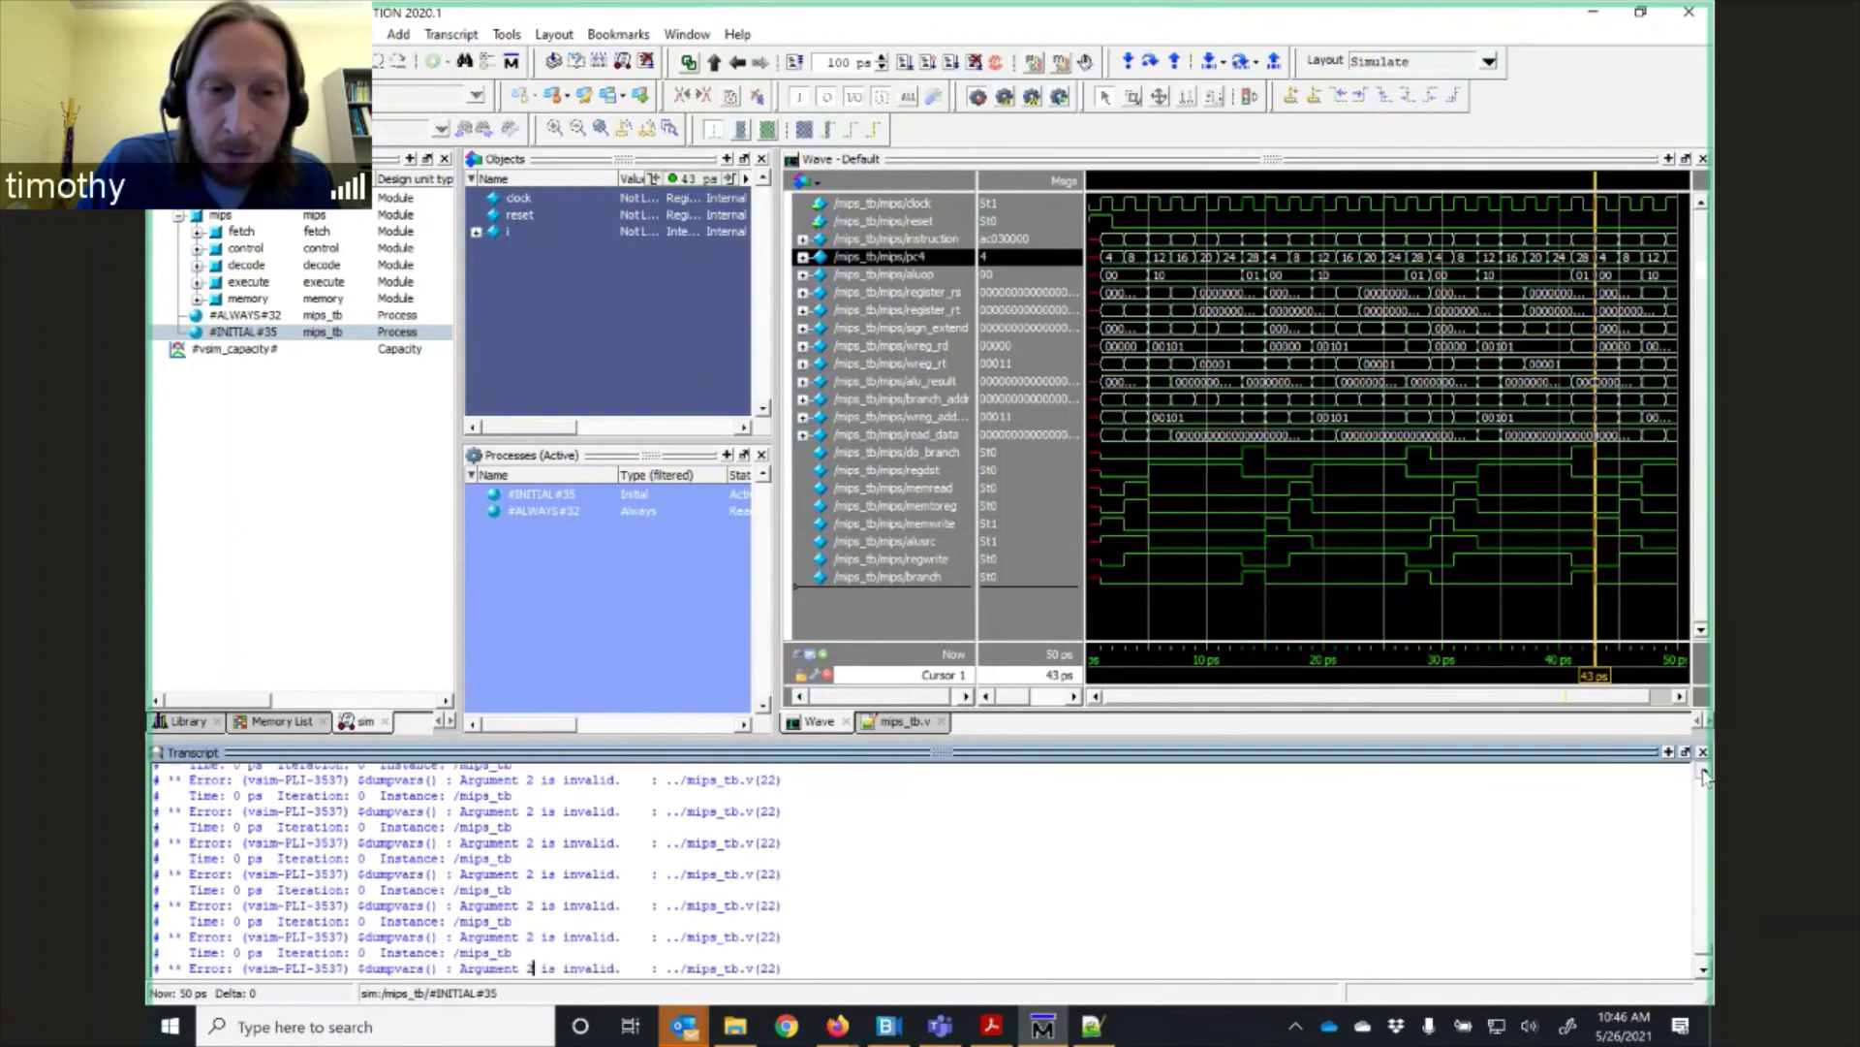
pyautogui.scroll(5, 1704, 775)
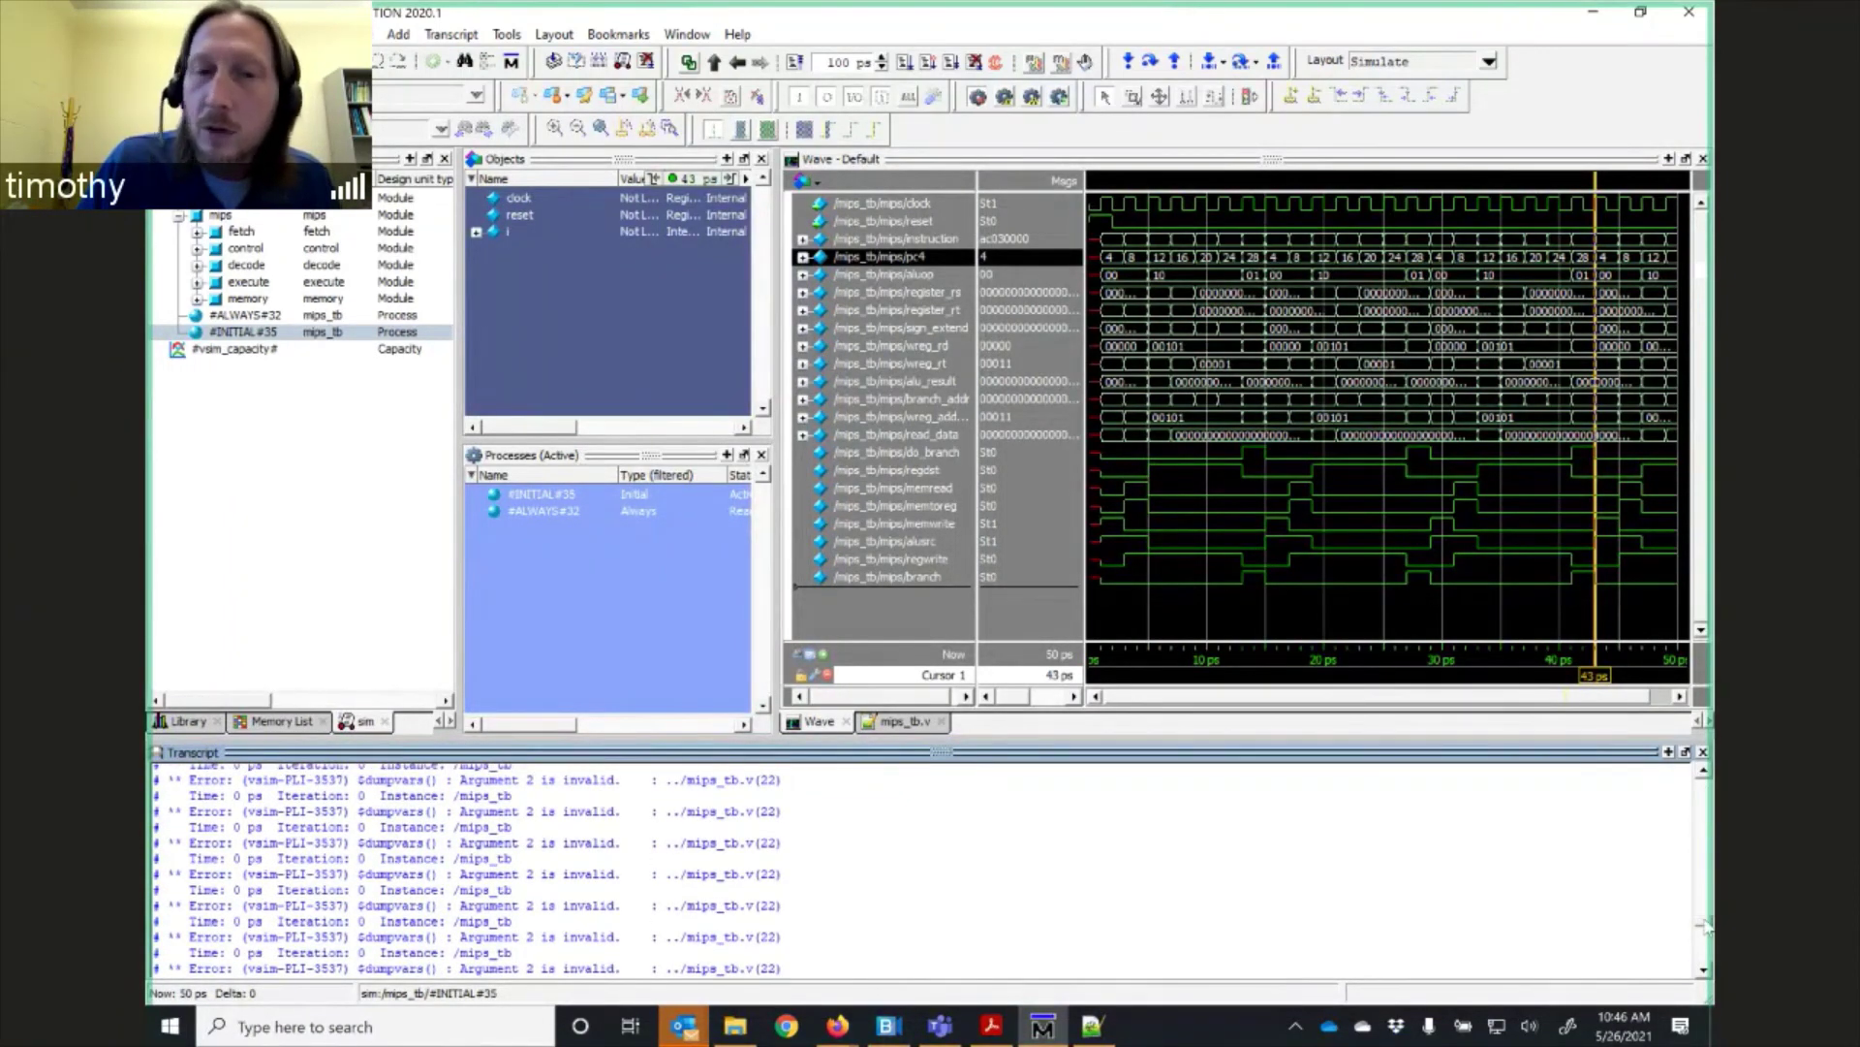
pyautogui.moveTo(1703, 925); pyautogui.dragTo(1691, 964)
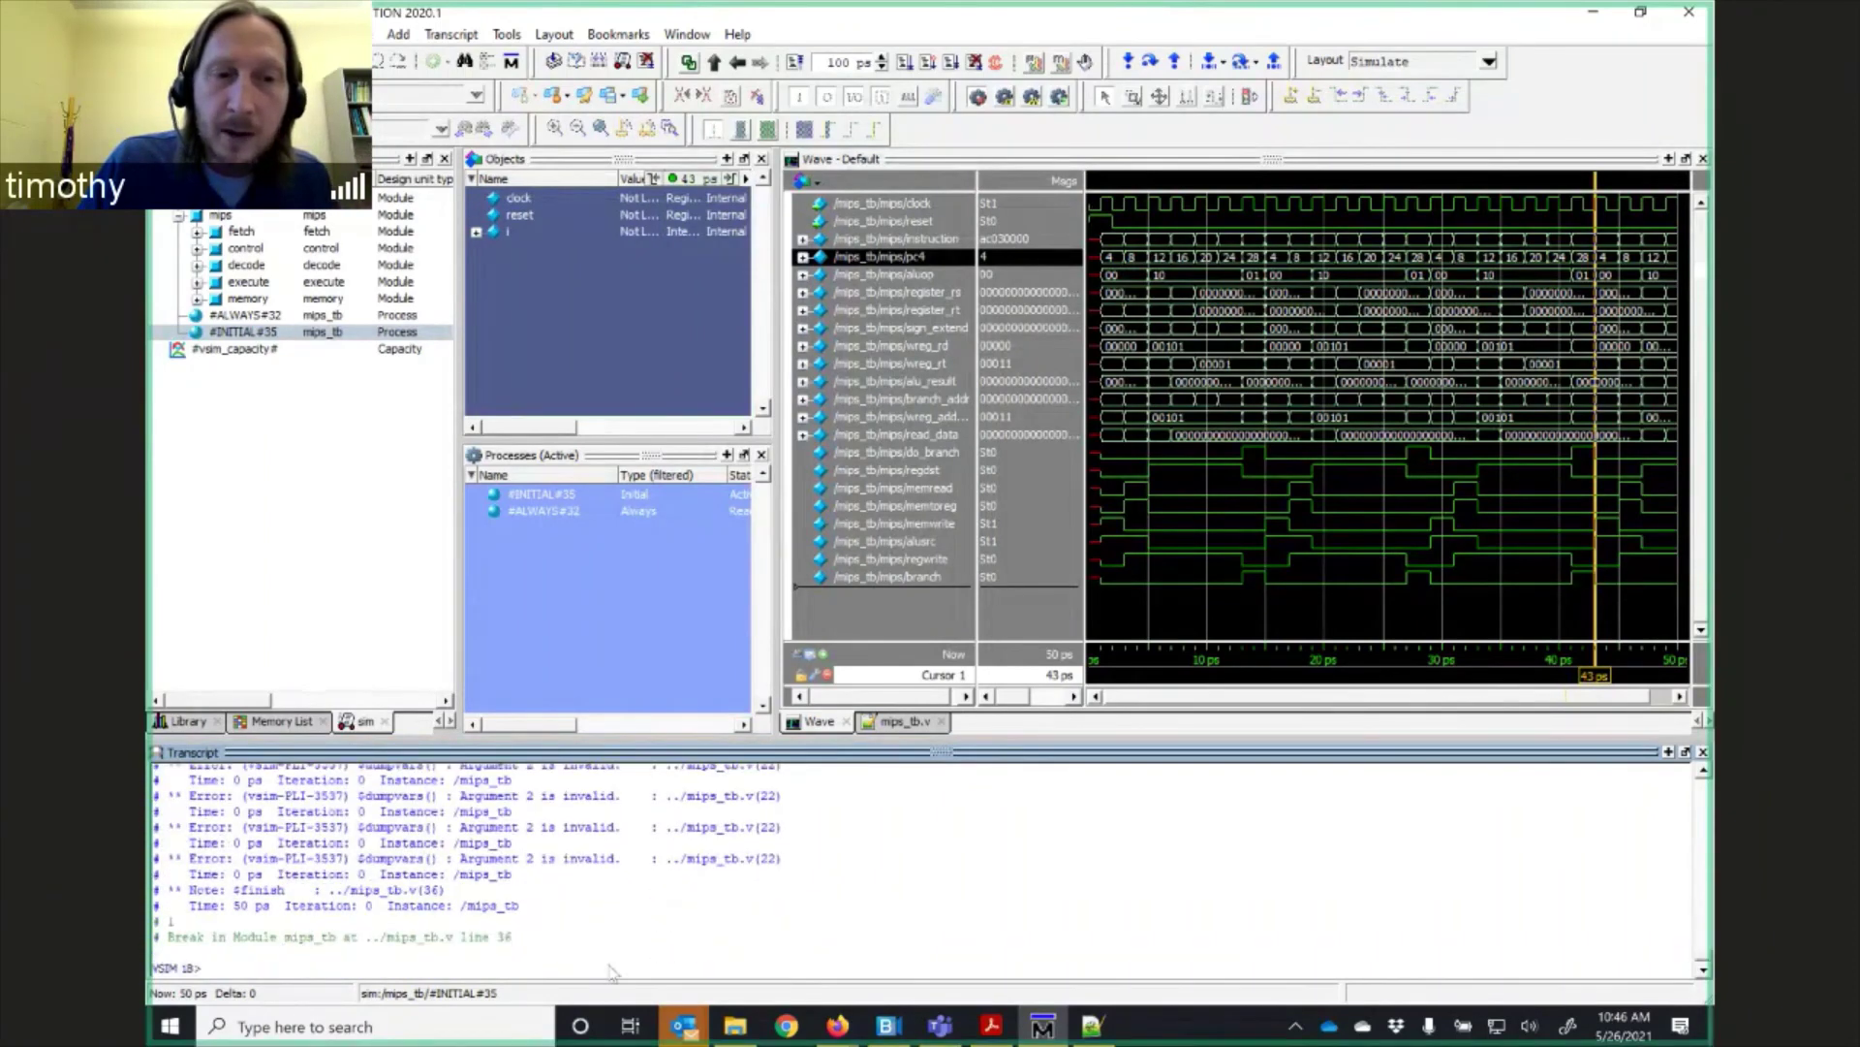